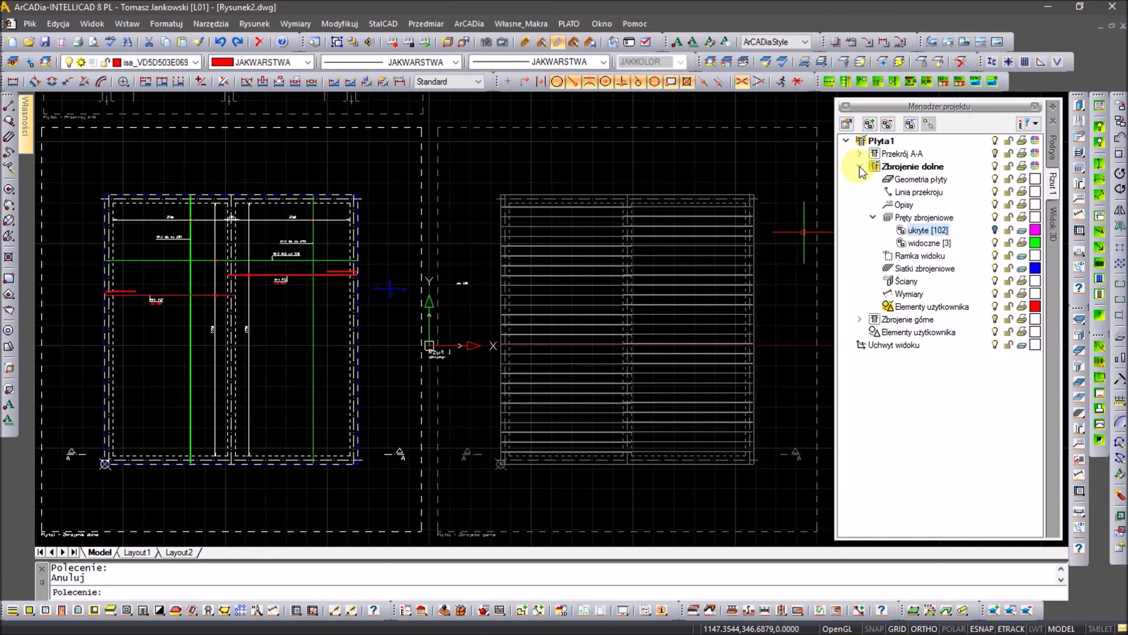
# Activate Zbrojenie górne in Menedżer projektu and colour its Elementy użytkownika group red.
pyautogui.click(860, 168)
pyautogui.doubleClick(875, 180)
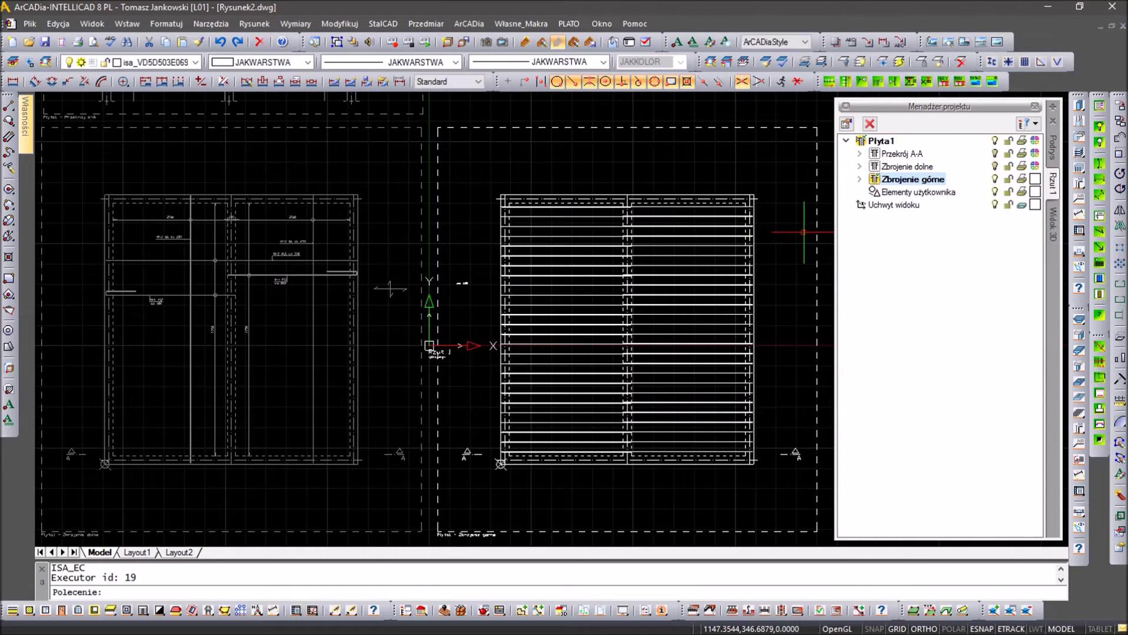
pyautogui.scroll(2, 642, 429)
pyautogui.press('Escape')
pyautogui.click(859, 179)
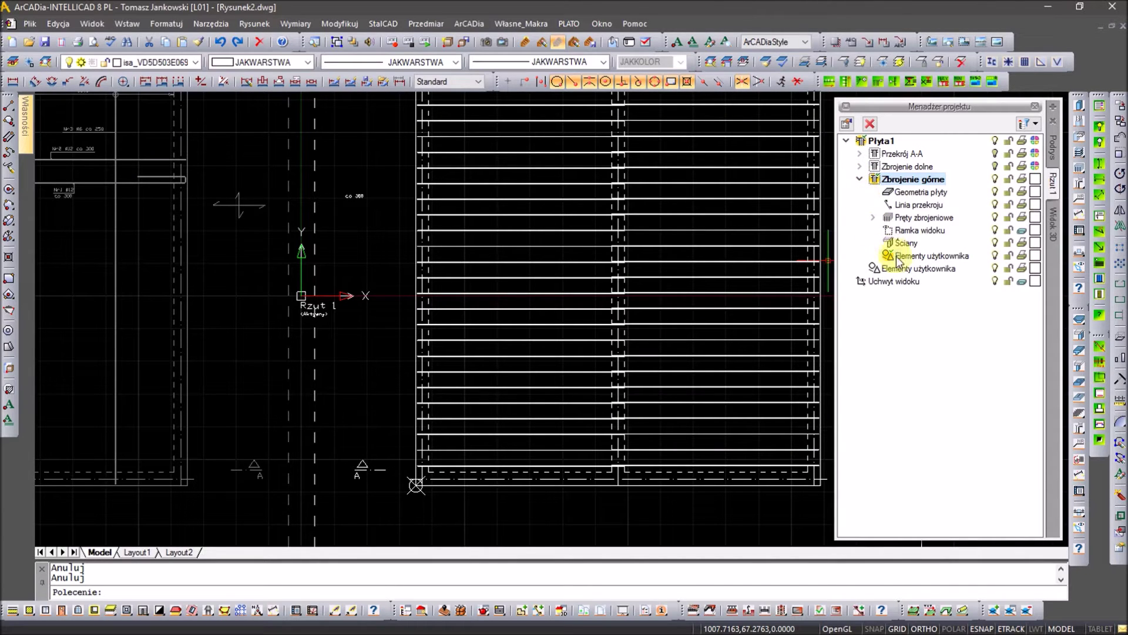
pyautogui.click(931, 256)
pyautogui.click(1036, 262)
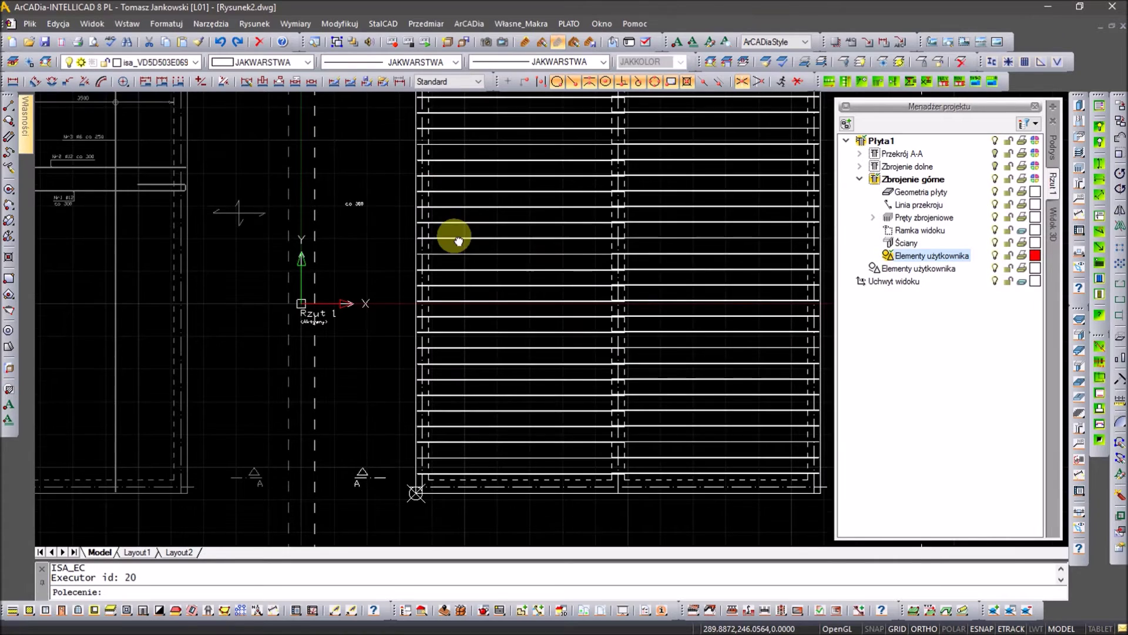
pyautogui.moveTo(453, 239); pyautogui.dragTo(456, 269, button='middle')
# Start a line and a move at the slab's left corner, then cancel both.
pyautogui.press('Return')
pyautogui.click(433, 176)
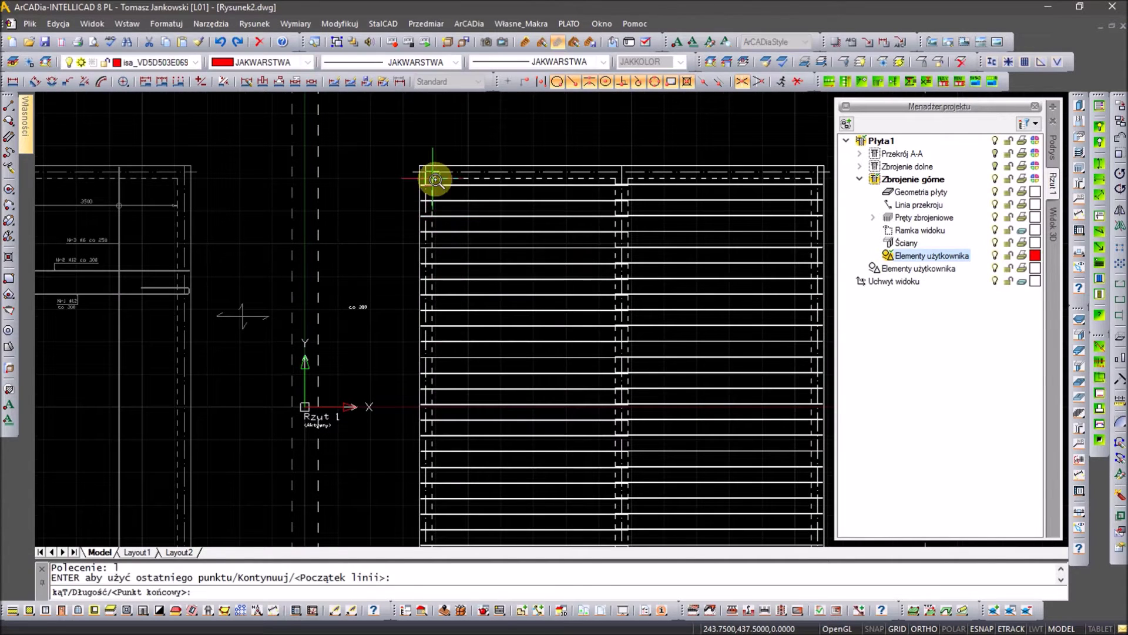
pyautogui.scroll(-4, 437, 316)
pyautogui.scroll(4, 447, 340)
pyautogui.press('Escape')
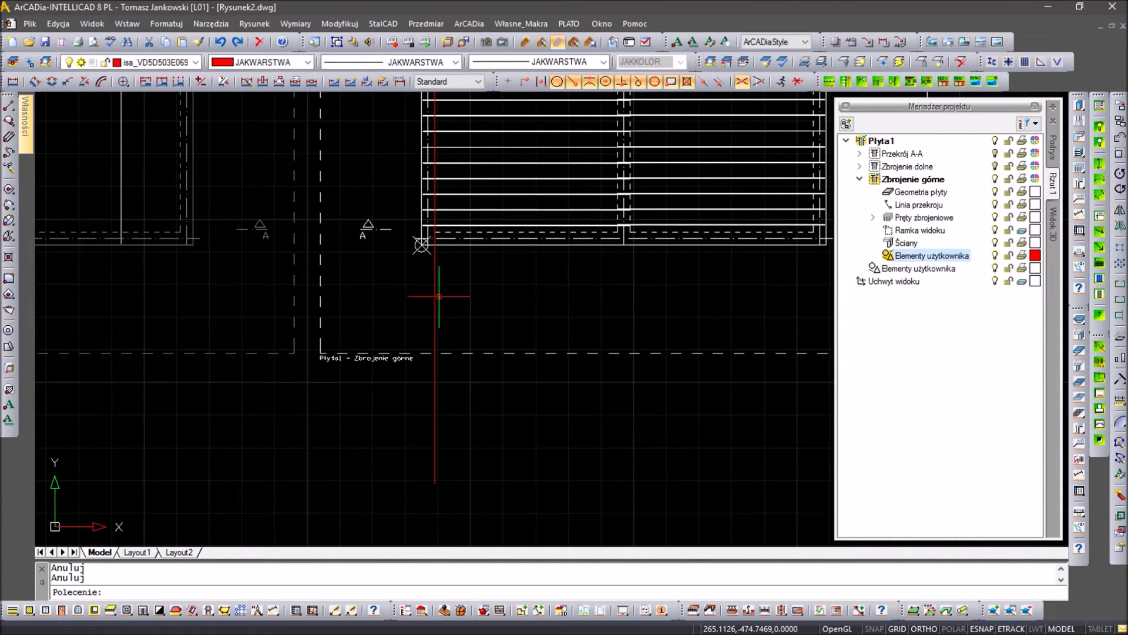
pyautogui.write('m')
pyautogui.click(446, 295)
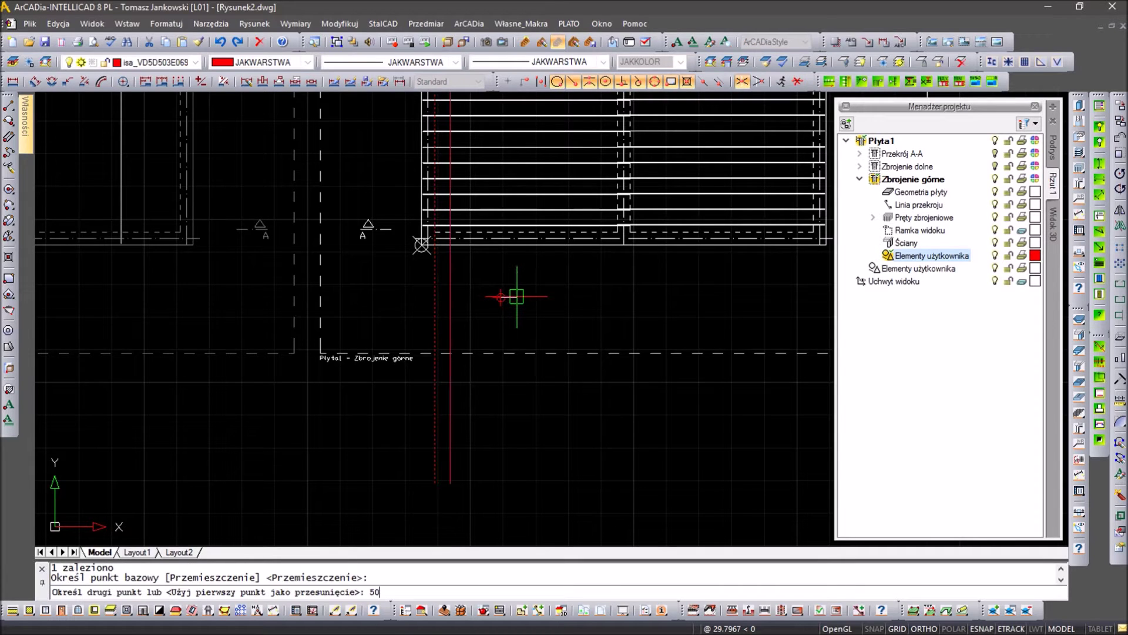
pyautogui.press('Escape')
pyautogui.press('Escape')
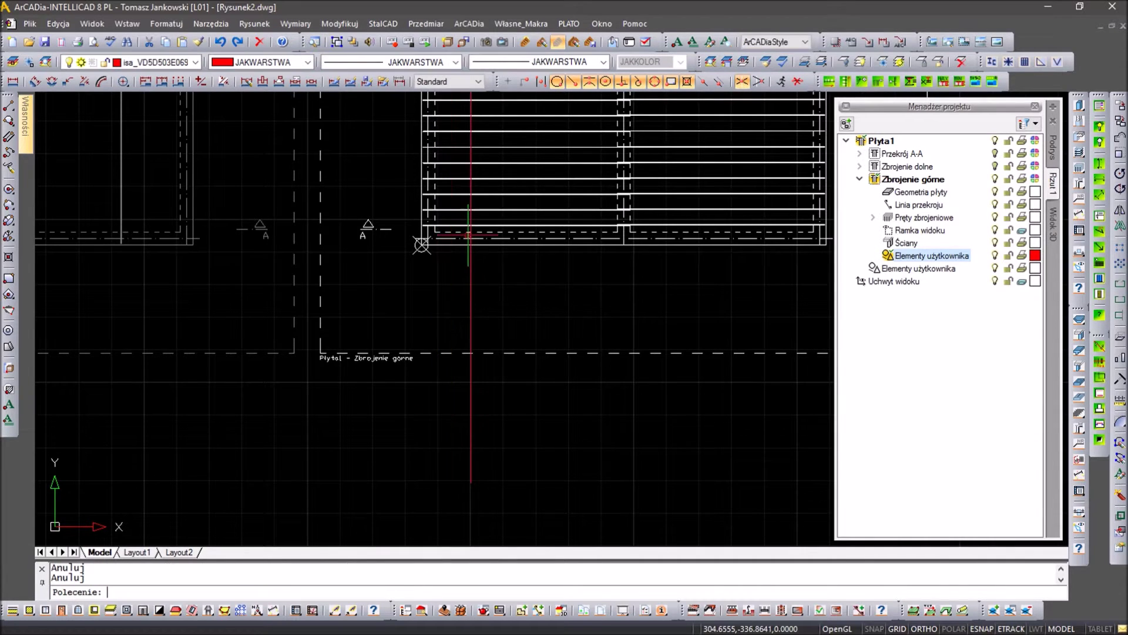
pyautogui.scroll(4, 465, 195)
pyautogui.scroll(-5, 448, 416)
pyautogui.scroll(5, 448, 347)
pyautogui.scroll(1, 429, 336)
pyautogui.scroll(2, 429, 336)
# Draw a polyline (pl) along a top bar end and set its width to 1.2.
pyautogui.write('pl')
pyautogui.press('Return')
pyautogui.click(505, 280)
pyautogui.scroll(4, 148, 281)
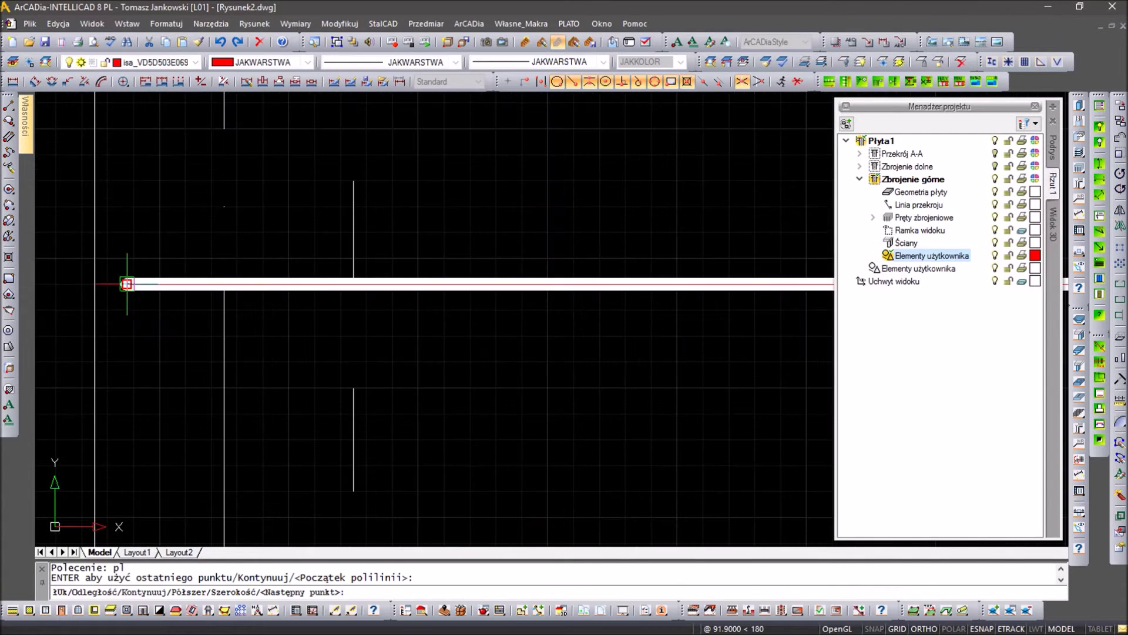
pyautogui.press('Escape')
pyautogui.press('Escape')
pyautogui.write('pe')
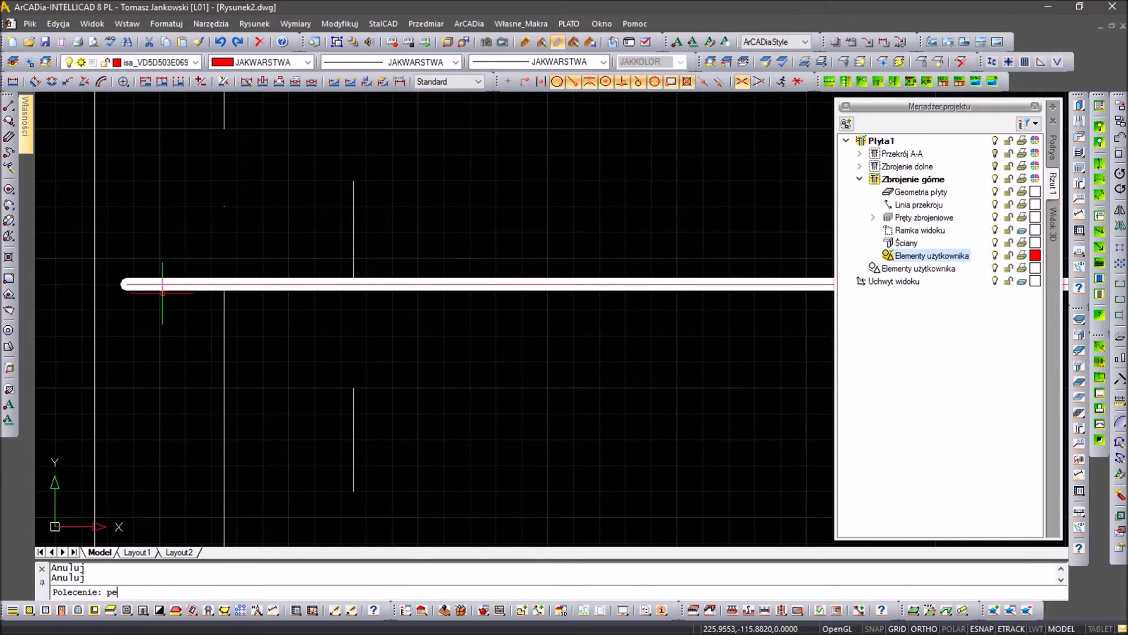
pyautogui.press('Return')
pyautogui.click(193, 287)
pyautogui.write('e')
pyautogui.press('Return')
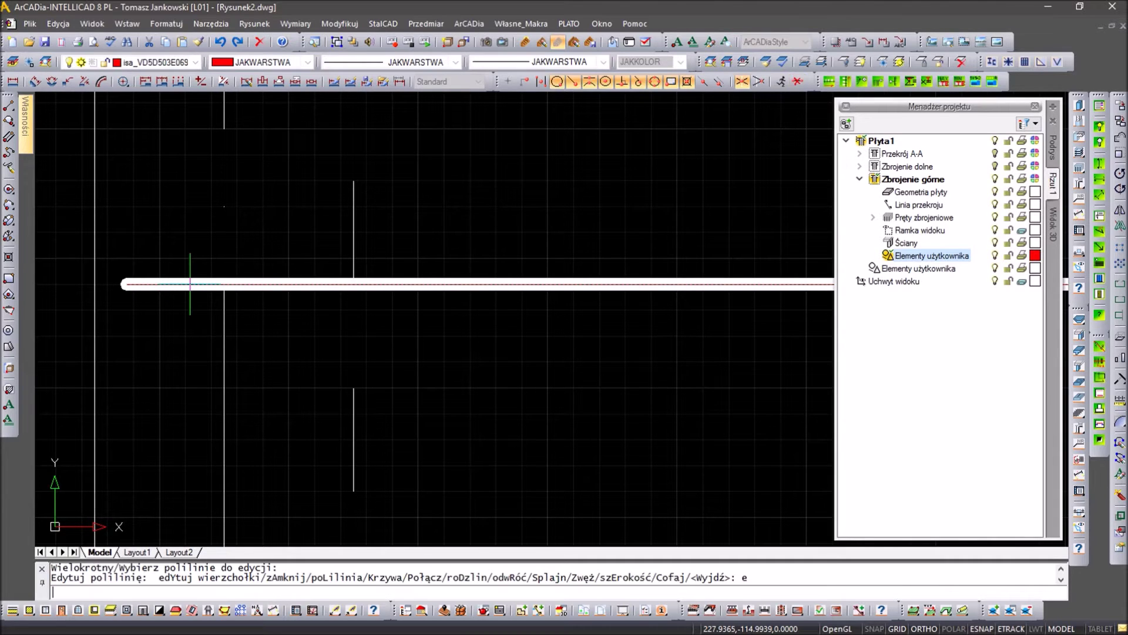
pyautogui.write('1.')
pyautogui.press('Return')
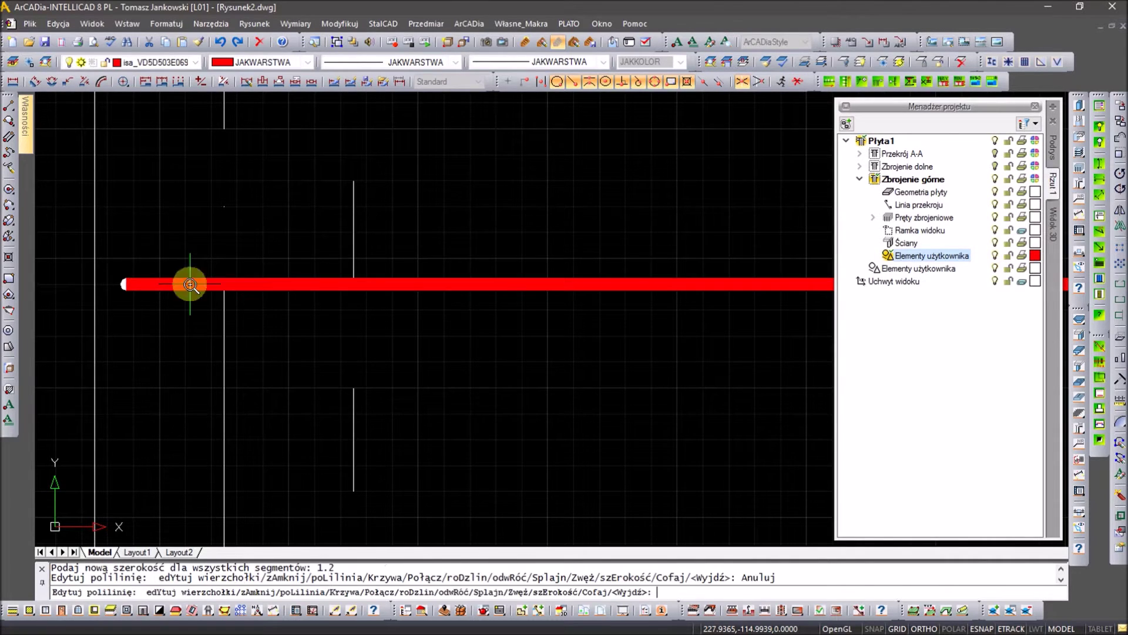
pyautogui.press('Escape')
pyautogui.press('Escape')
pyautogui.scroll(-2, 190, 283)
# Mirror the red polyline to the slab's right end, keeping the original.
pyautogui.write('l')
pyautogui.press('Return')
pyautogui.click(335, 287)
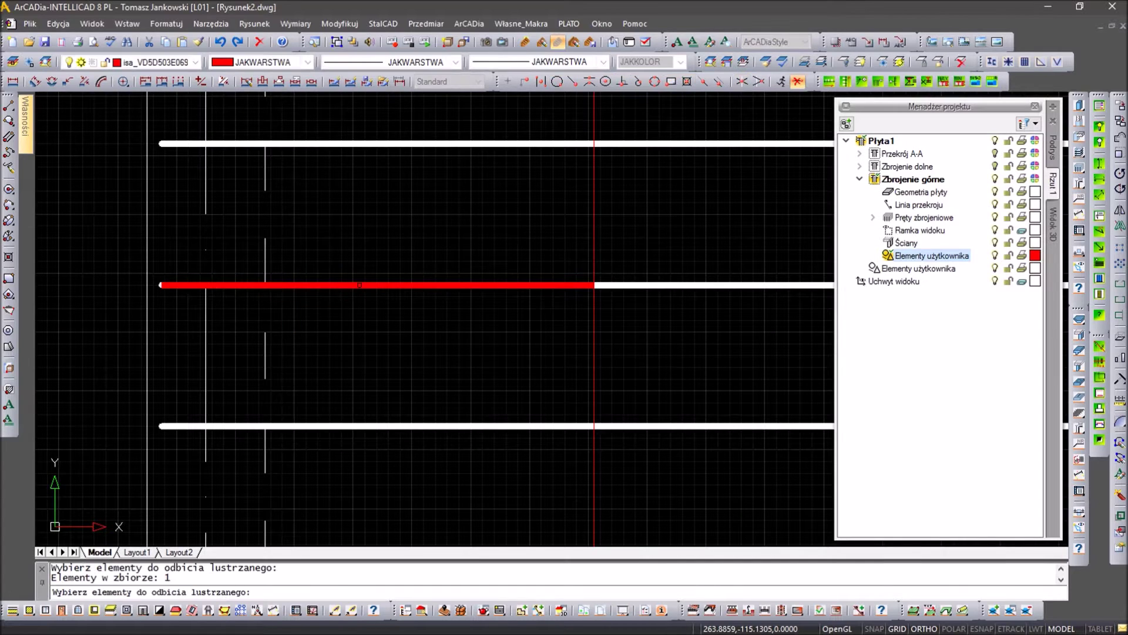
pyautogui.scroll(-2, 339, 296)
pyautogui.click(411, 288)
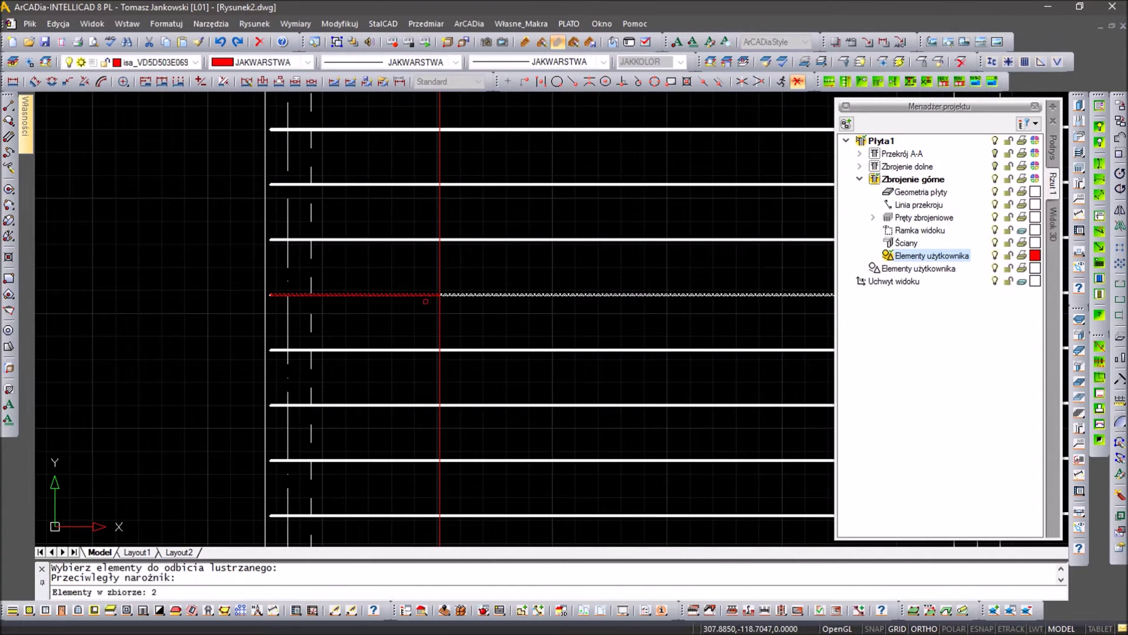
pyautogui.click(531, 294)
pyautogui.scroll(-3, 420, 321)
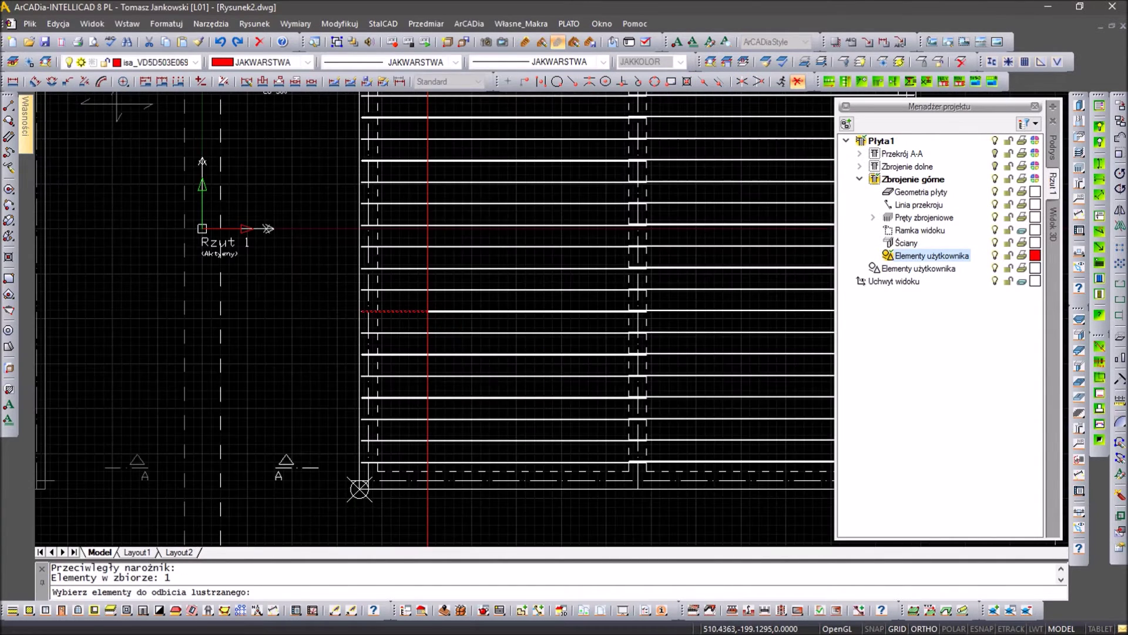
pyautogui.press('Return')
pyautogui.click(637, 489)
pyautogui.click(637, 531)
pyautogui.press('Return')
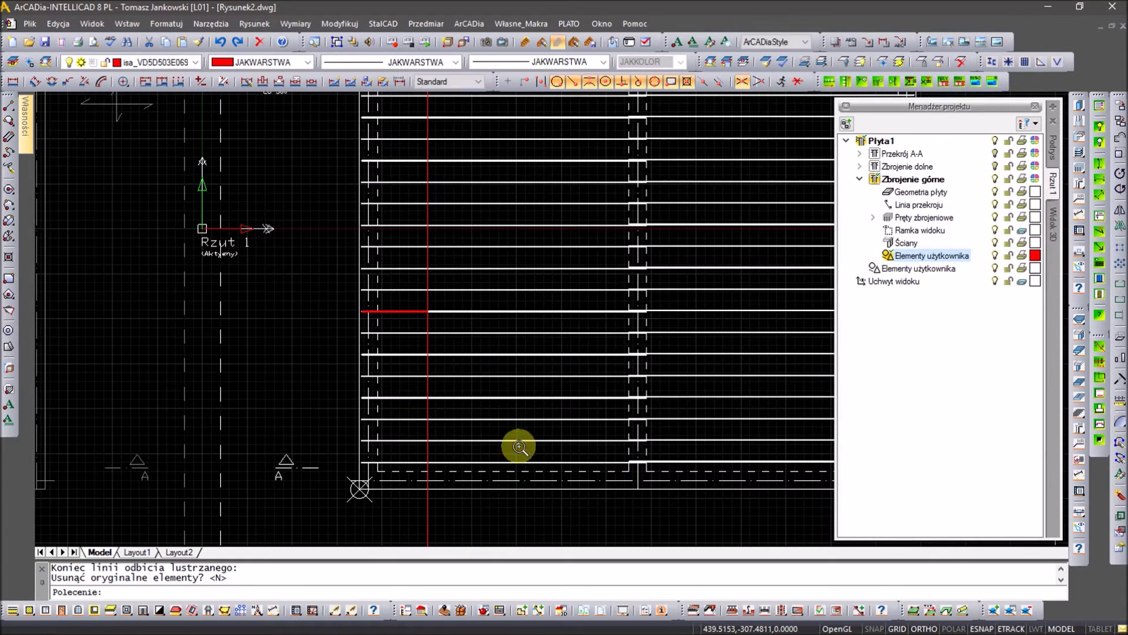
pyautogui.scroll(-2, 516, 448)
pyautogui.scroll(4, 780, 370)
pyautogui.scroll(4, 781, 370)
pyautogui.press('Escape')
pyautogui.press('Escape')
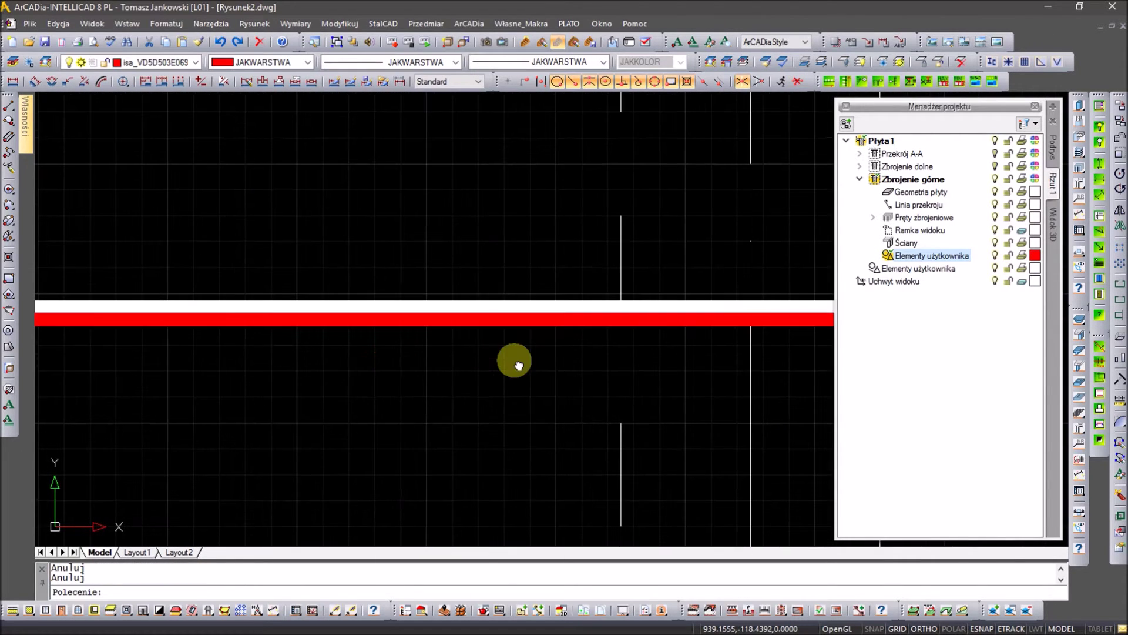
pyautogui.scroll(3, 76, 327)
# Move (m) the red bar marker onto the slab edge.
pyautogui.write('m')
pyautogui.press('Return')
pyautogui.click(153, 340)
pyautogui.click(126, 323)
pyautogui.click(153, 413)
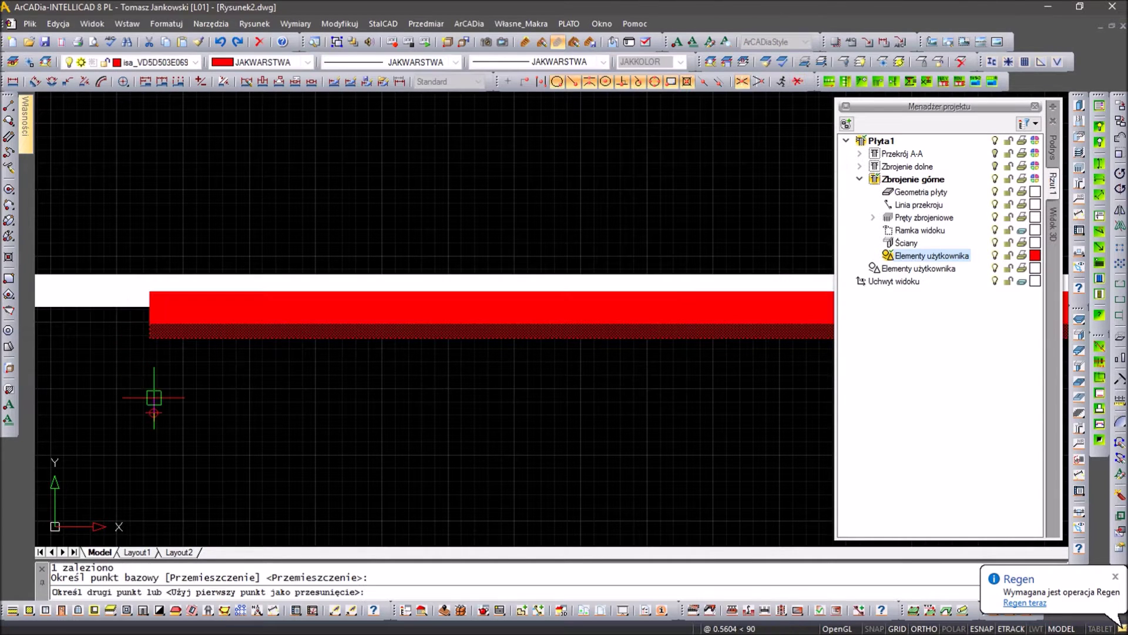
pyautogui.write('1')
pyautogui.press('Return')
pyautogui.press('Escape')
pyautogui.press('Escape')
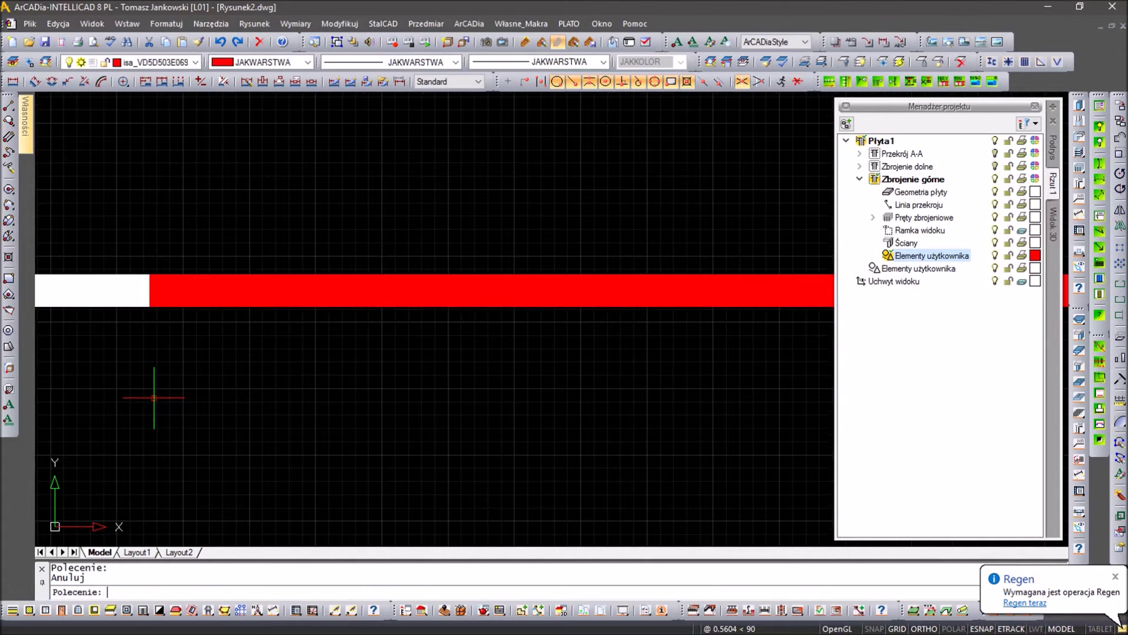
pyautogui.scroll(-5, 193, 360)
# Send the right-half top bars to the ukryte group, colour it magenta and hide it.
pyautogui.moveTo(135, 387)
pyautogui.mouseDown(button='middle')
pyautogui.moveTo(423, 353)
pyautogui.moveTo(468, 389)
pyautogui.mouseUp(button='middle')
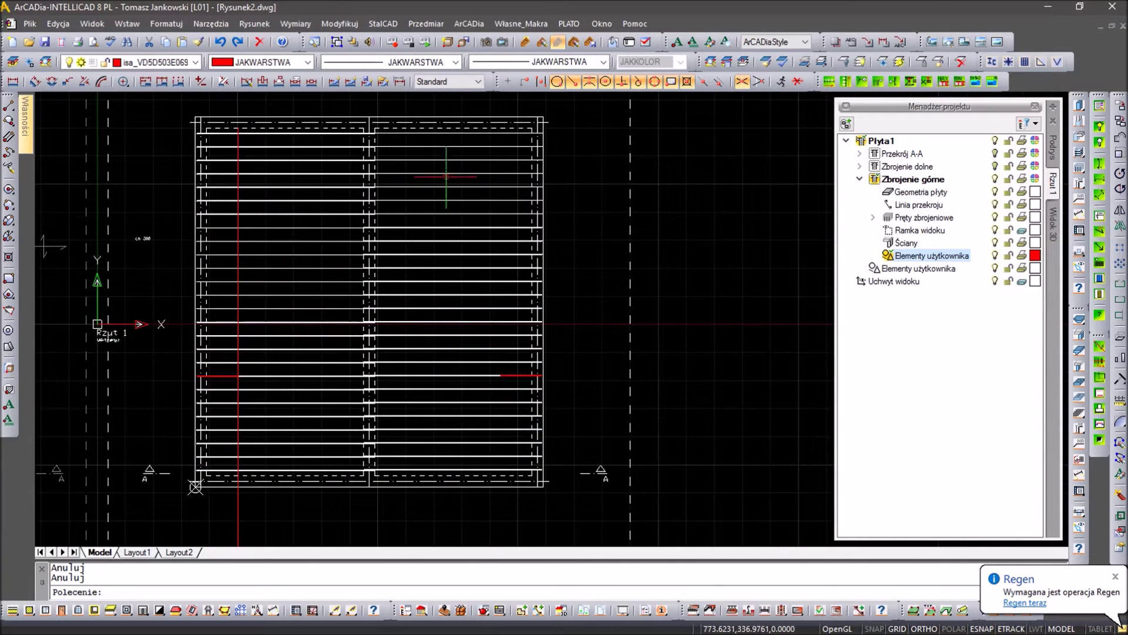
pyautogui.scroll(4, 440, 144)
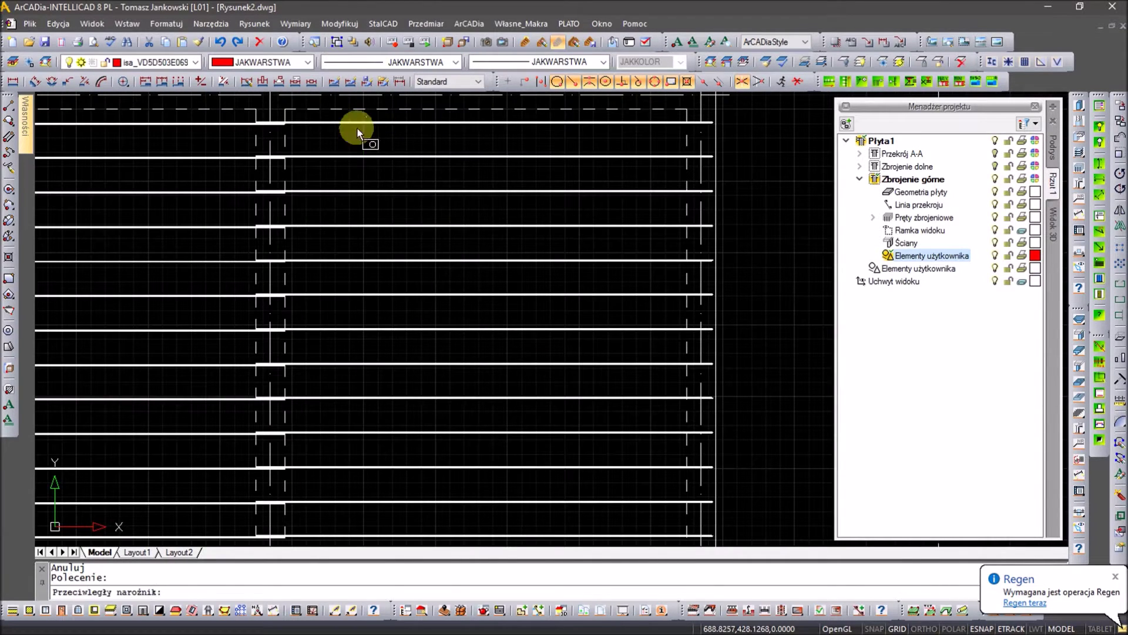
pyautogui.scroll(-4, 358, 128)
pyautogui.click(346, 467)
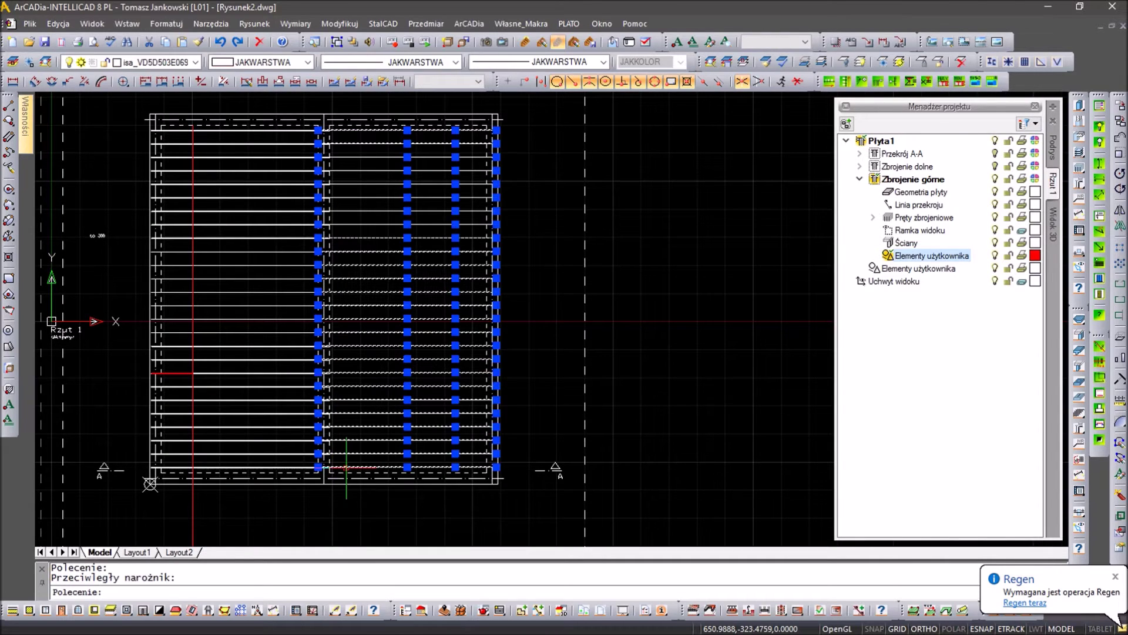
pyautogui.click(874, 218)
pyautogui.click(911, 124)
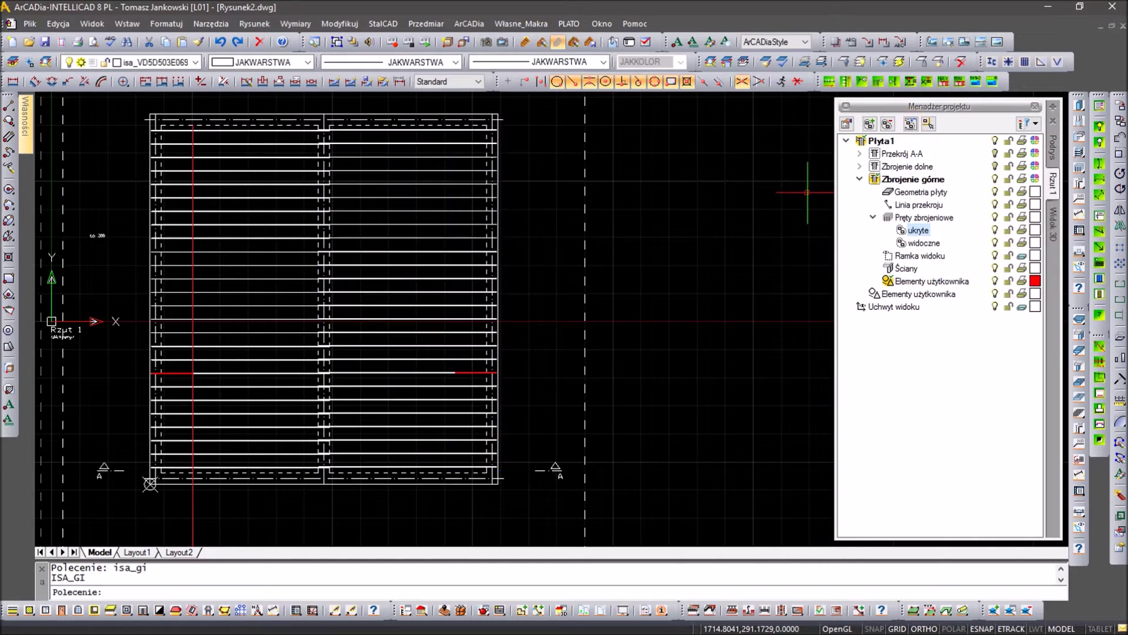
pyautogui.click(1035, 230)
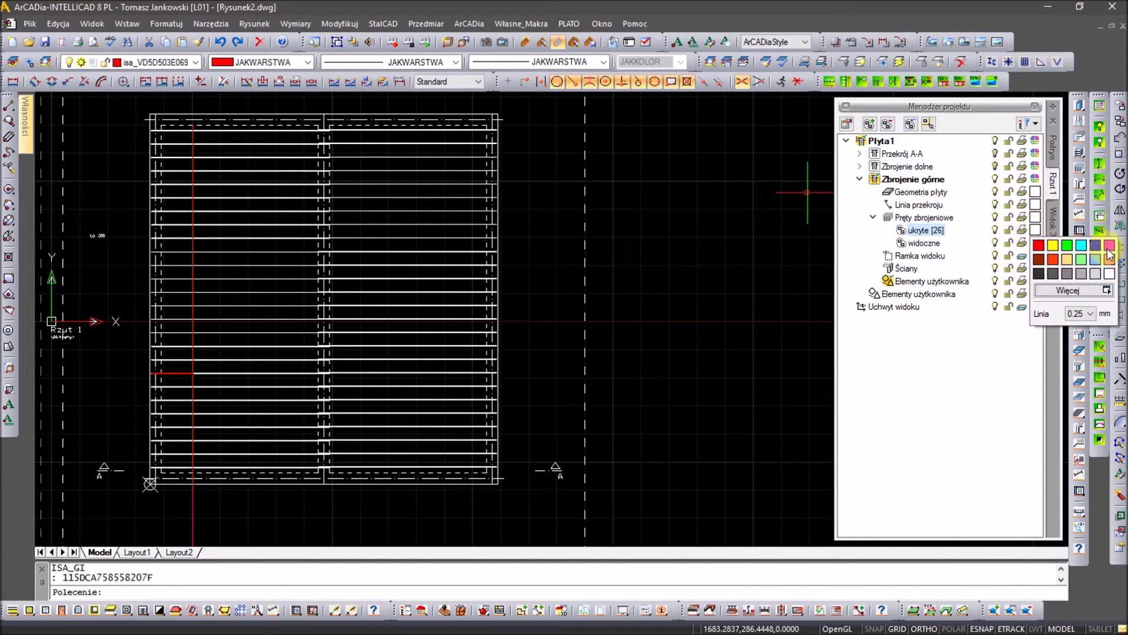
pyautogui.click(1109, 246)
pyautogui.click(996, 230)
# Send the left-half top bars to the hidden ukryte group as well.
pyautogui.scroll(3, 269, 128)
pyautogui.scroll(2, 291, 123)
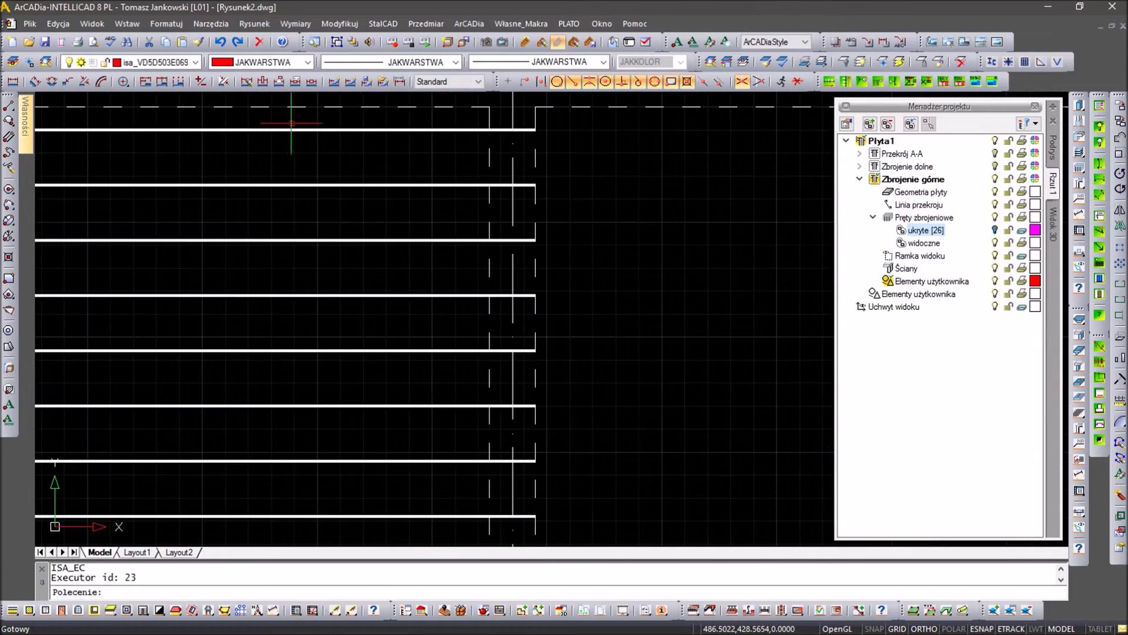
pyautogui.scroll(-5, 291, 124)
pyautogui.click(291, 127)
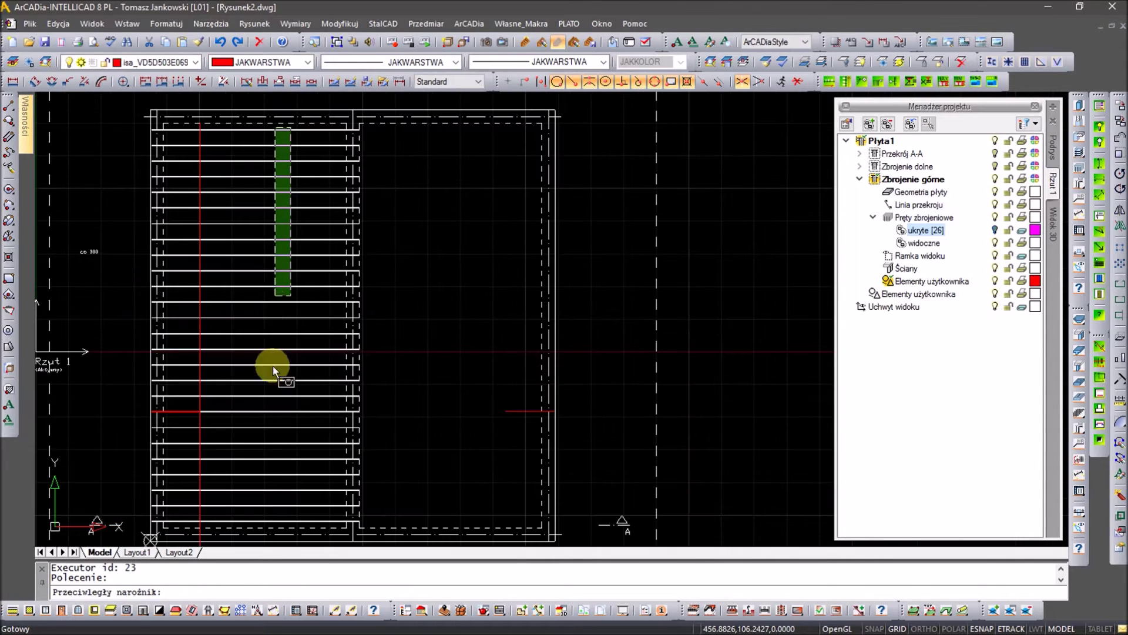
pyautogui.click(254, 529)
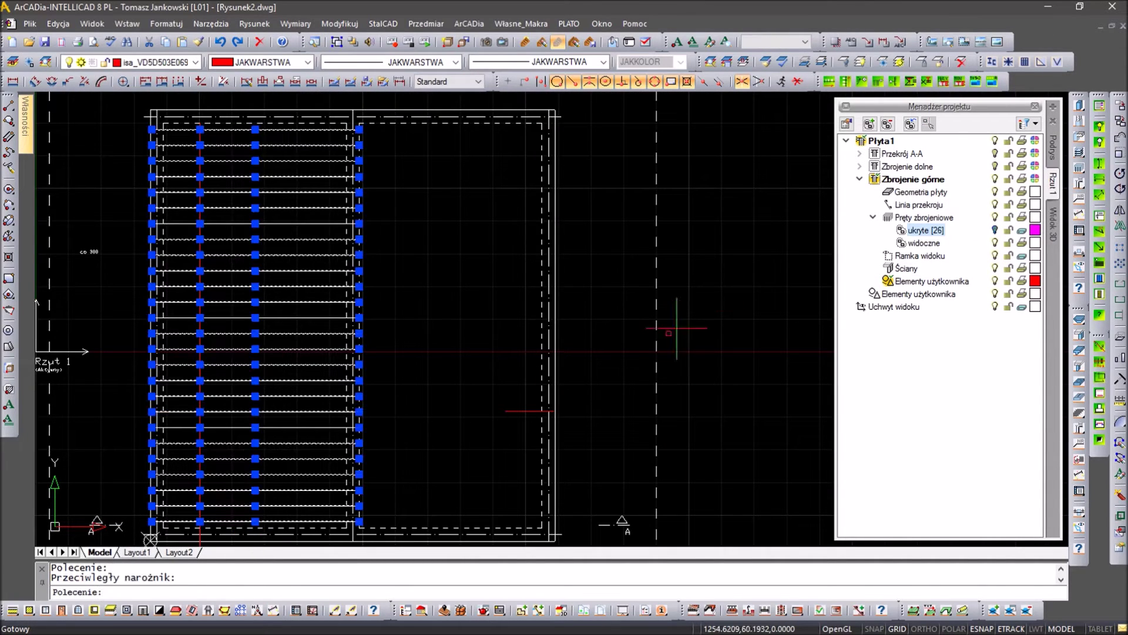
pyautogui.click(908, 124)
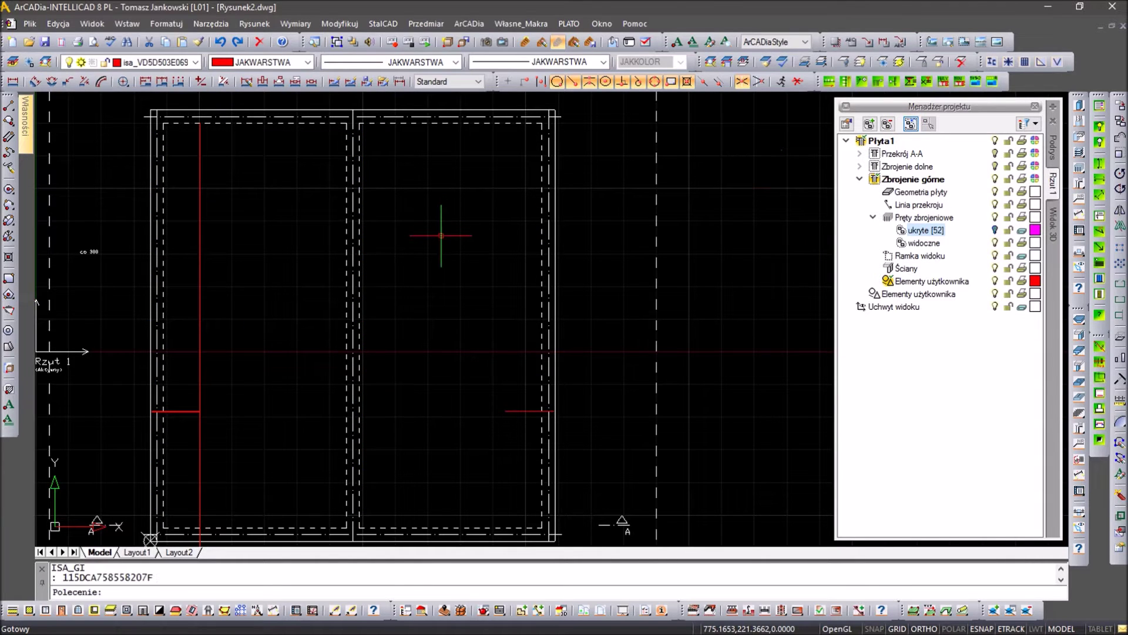
pyautogui.press('Escape')
# Mirror the left red vertical line to the right half, keeping the original.
pyautogui.scroll(-2, 356, 254)
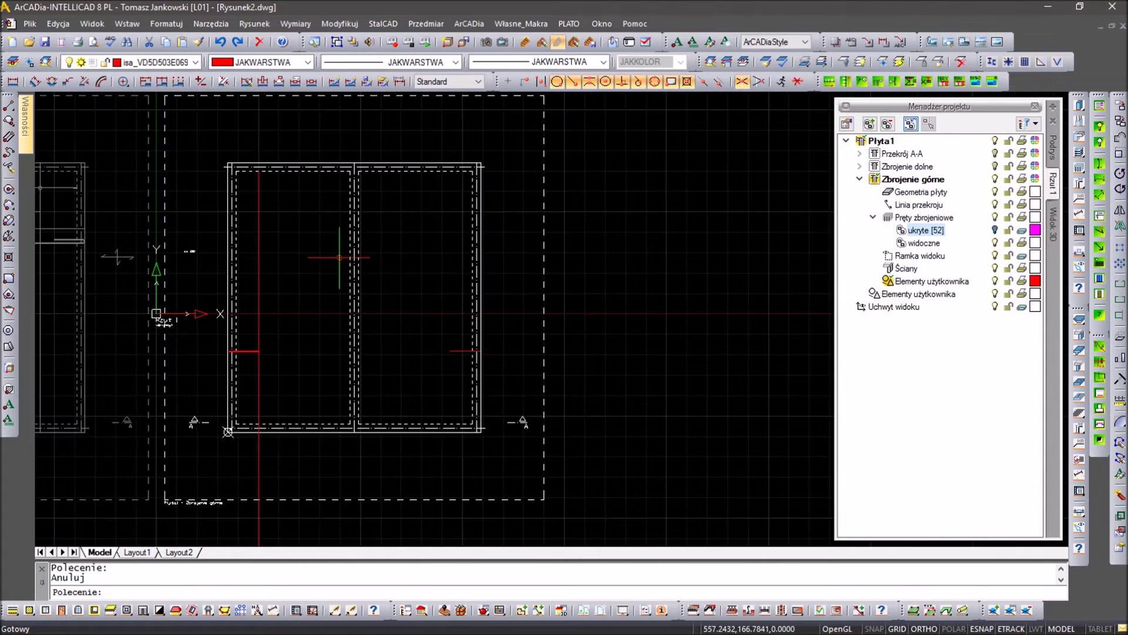
pyautogui.write('lu')
pyautogui.click(314, 256)
pyautogui.click(233, 321)
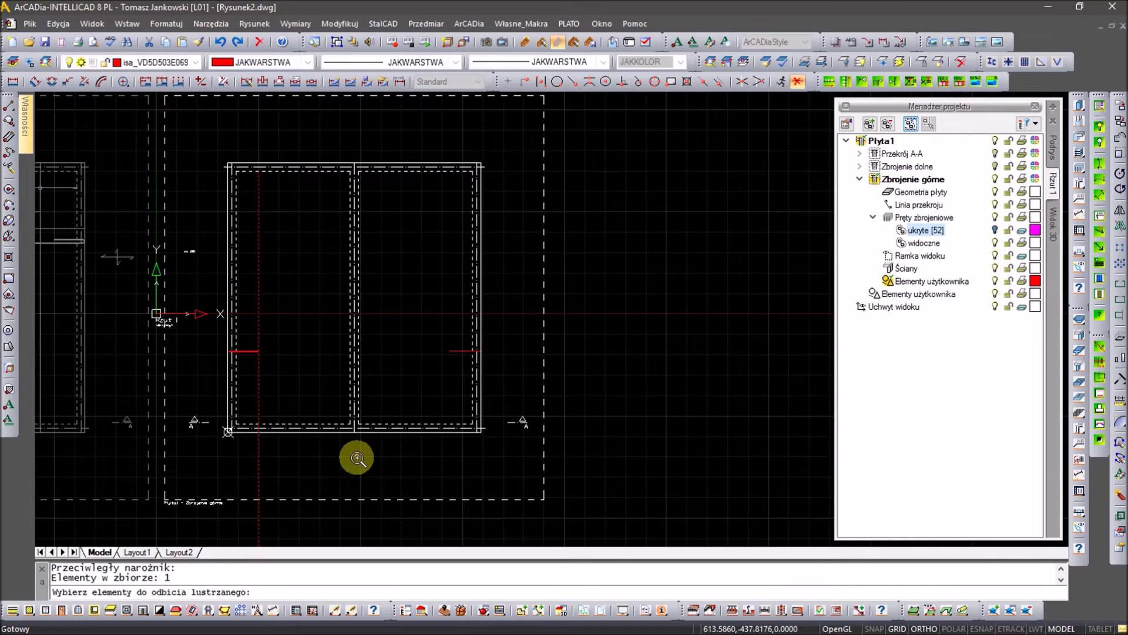
pyautogui.scroll(5, 435, 320)
pyautogui.press('Return')
pyautogui.click(345, 352)
pyautogui.click(338, 430)
pyautogui.press('Return')
pyautogui.scroll(-5, 340, 434)
pyautogui.press('Escape')
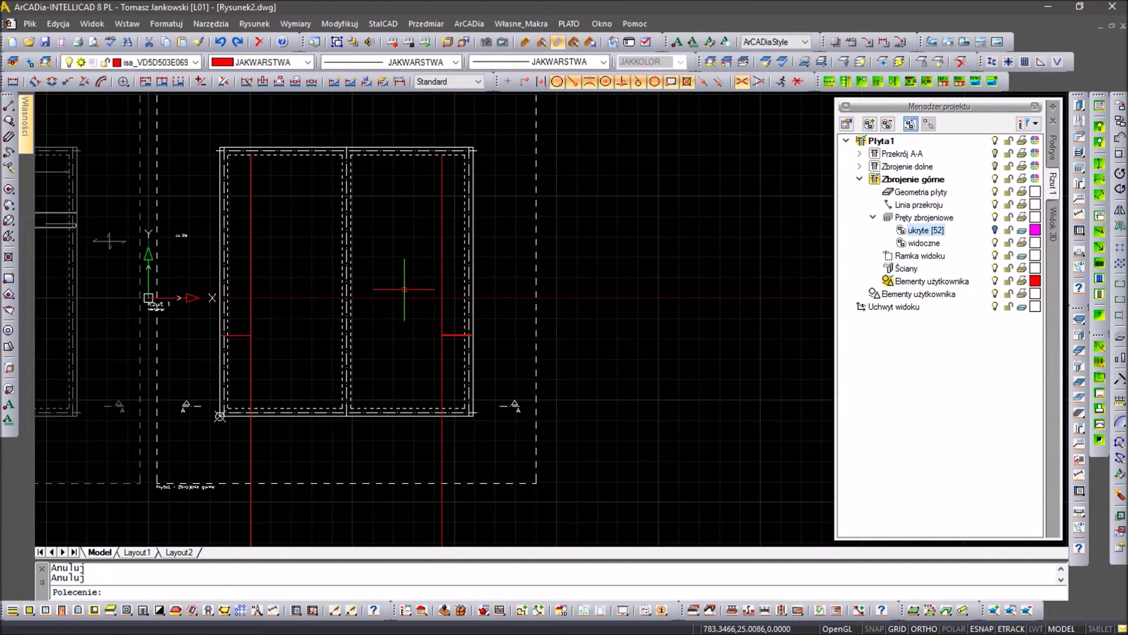
# Select both red vertical lines for a move, then cancel it.
pyautogui.write('m')
pyautogui.press('Return')
pyautogui.click(457, 263)
pyautogui.click(247, 275)
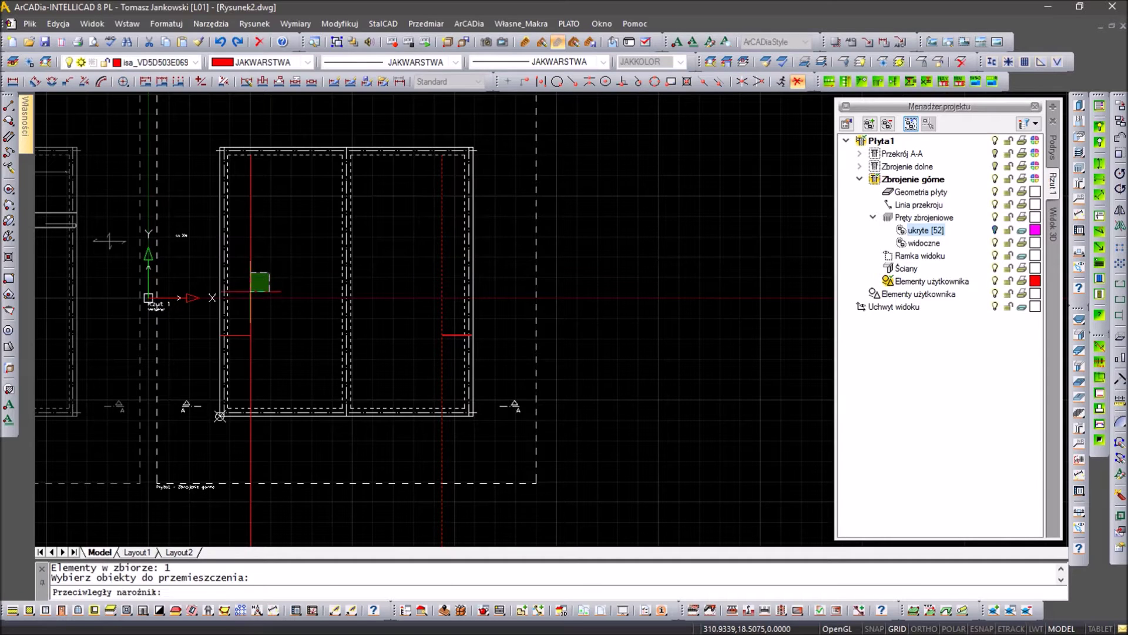
pyautogui.press('Return')
pyautogui.click(300, 300)
pyautogui.press('Escape')
pyautogui.press('Escape')
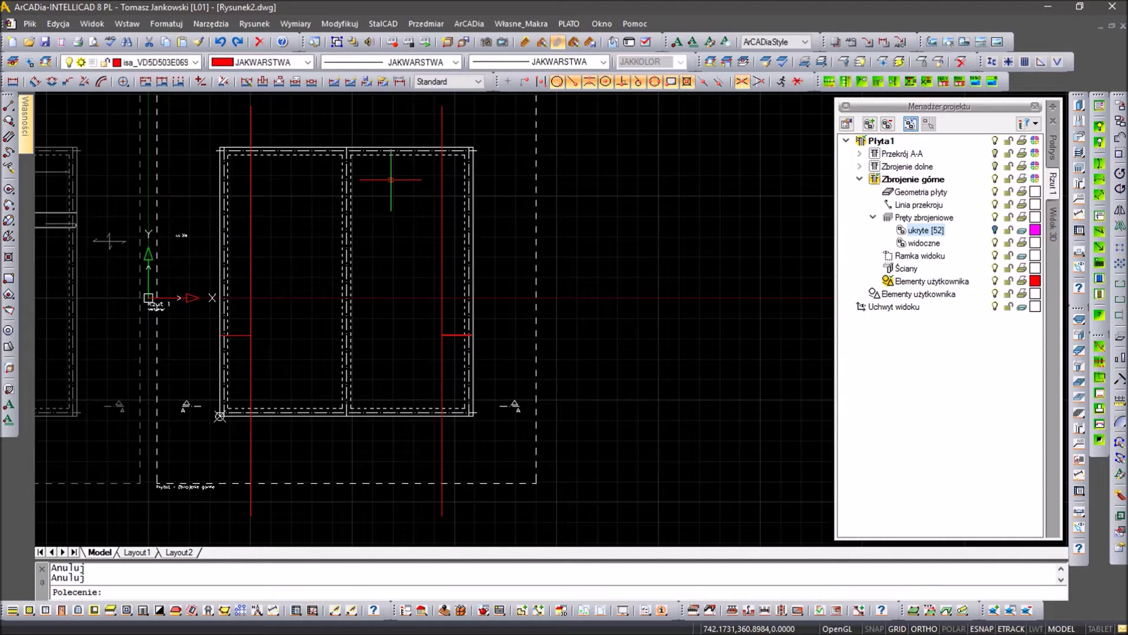
# Draw a third red vertical line (l) between the two, abandoning a move of it.
pyautogui.write('l')
pyautogui.press('Return')
pyautogui.click(351, 155)
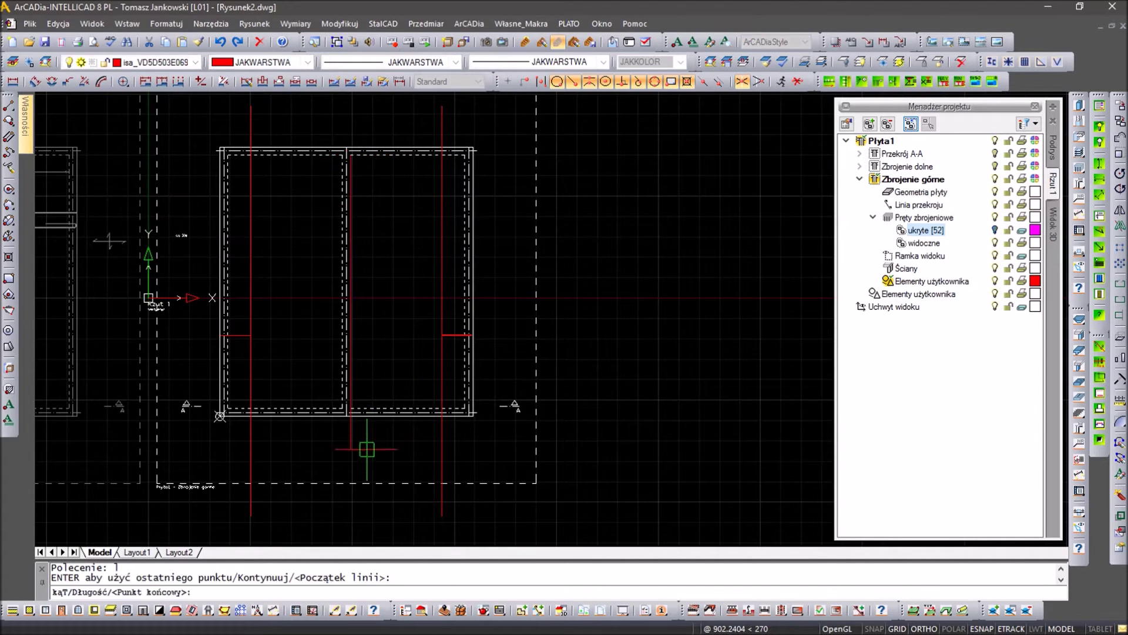
pyautogui.click(366, 449)
pyautogui.press('Return')
pyautogui.write('m')
pyautogui.press('Return')
pyautogui.click(351, 452)
pyautogui.click(316, 457)
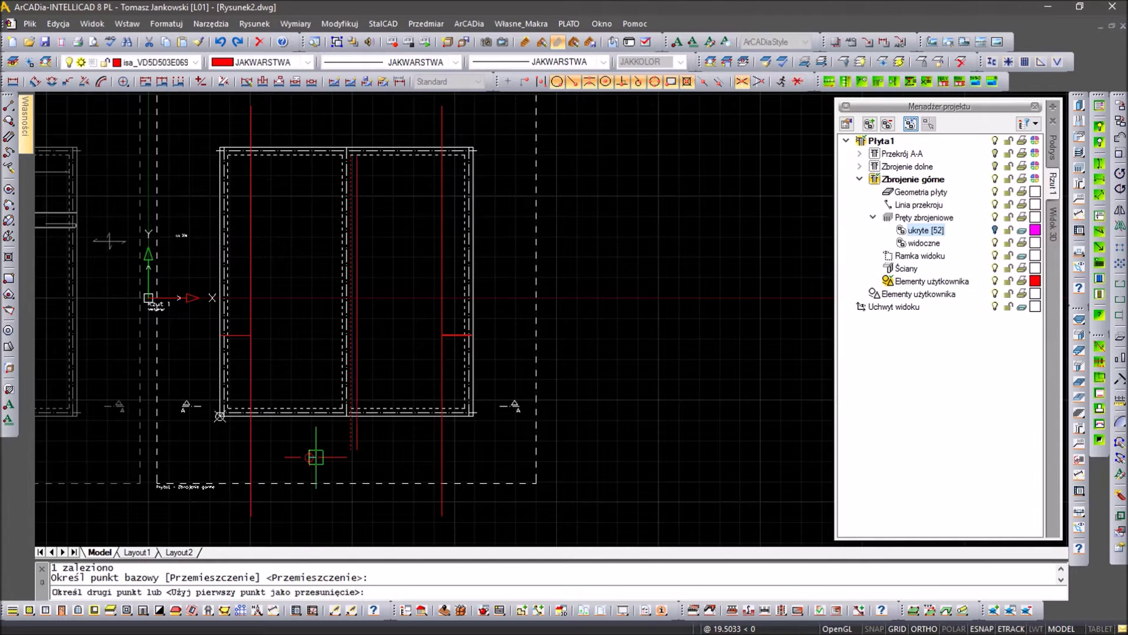
pyautogui.press('Escape')
pyautogui.press('Escape')
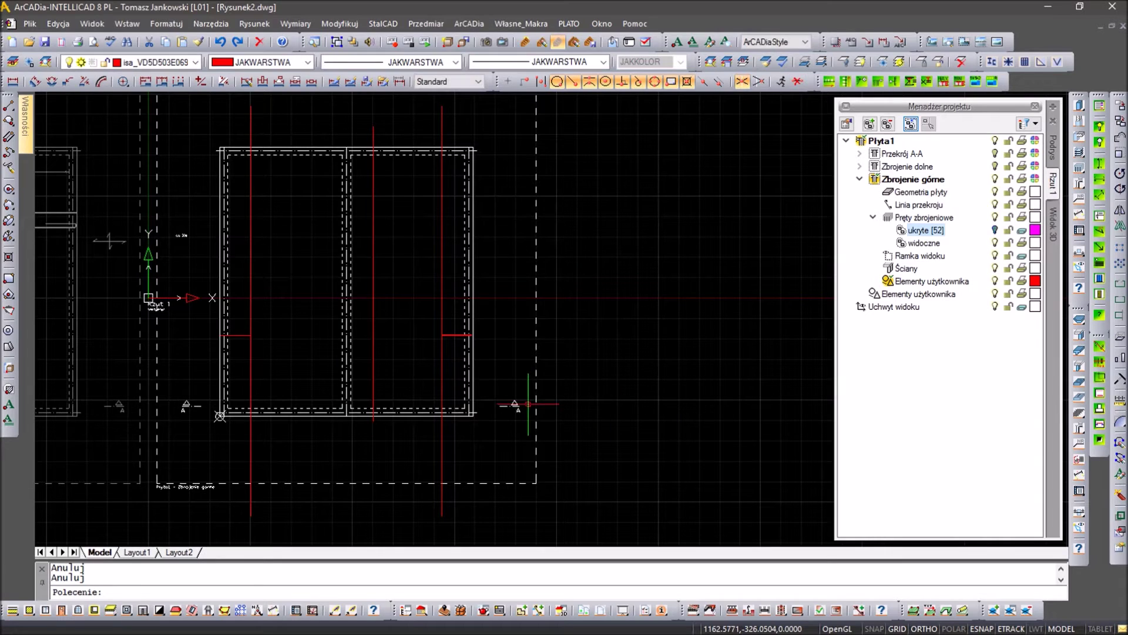
# Attempt another mirror of the new line, cancel it and bring the whole slab back into view.
pyautogui.press('Return')
pyautogui.click(398, 333)
pyautogui.click(368, 368)
pyautogui.scroll(2, 349, 426)
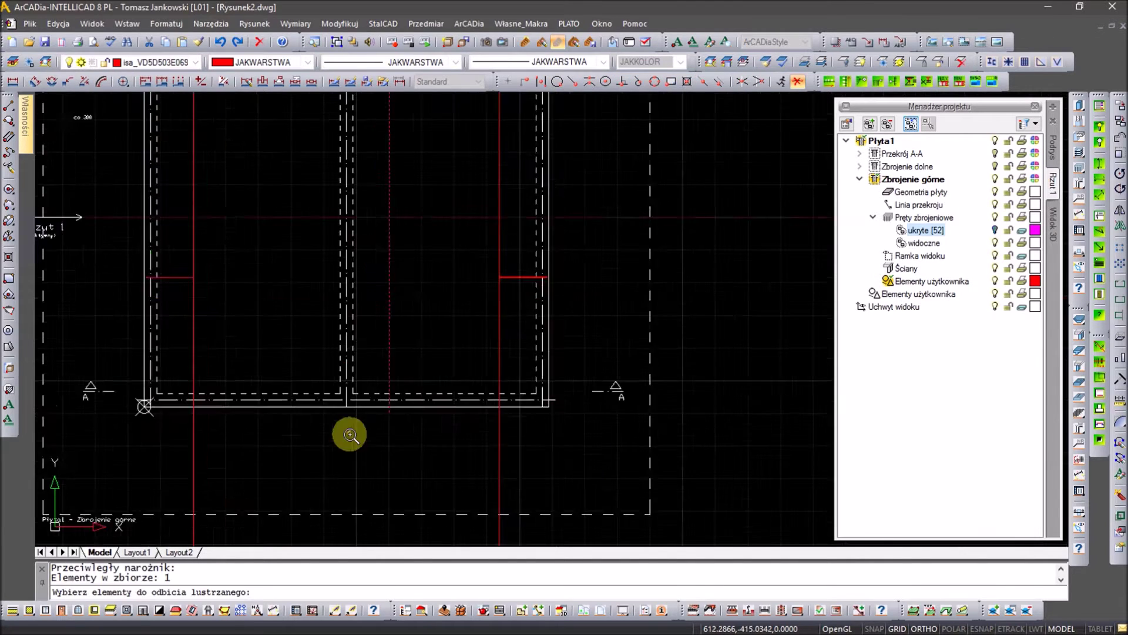
pyautogui.scroll(2, 350, 424)
pyautogui.press('Return')
pyautogui.click(346, 381)
pyautogui.click(348, 465)
pyautogui.press('Escape')
pyautogui.press('Escape')
pyautogui.scroll(-2, 323, 378)
pyautogui.moveTo(298, 279); pyautogui.dragTo(387, 408, button='middle')
pyautogui.scroll(-1, 385, 408)
pyautogui.scroll(-1, 393, 388)
pyautogui.scroll(-1, 403, 365)
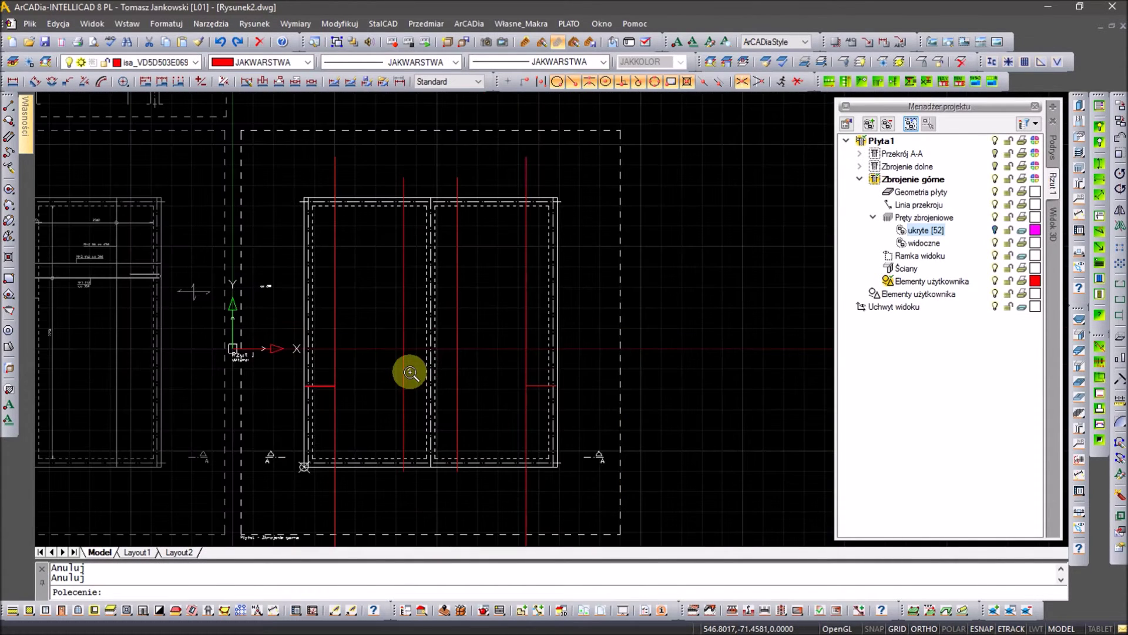
# Start a Siatka zbrojeniowa with Ø12 at 15 cm and Ø6 at 25 cm, referenced on the red line.
pyautogui.click(1083, 407)
pyautogui.click(60, 134)
pyautogui.write('410')
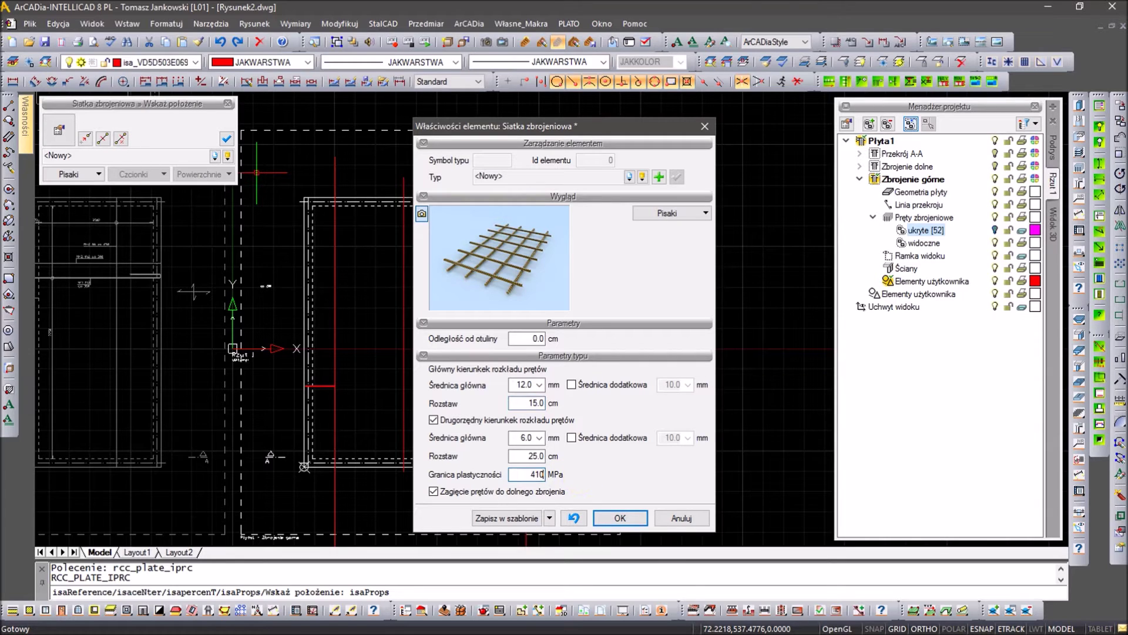
pyautogui.click(620, 518)
pyautogui.scroll(3, 397, 215)
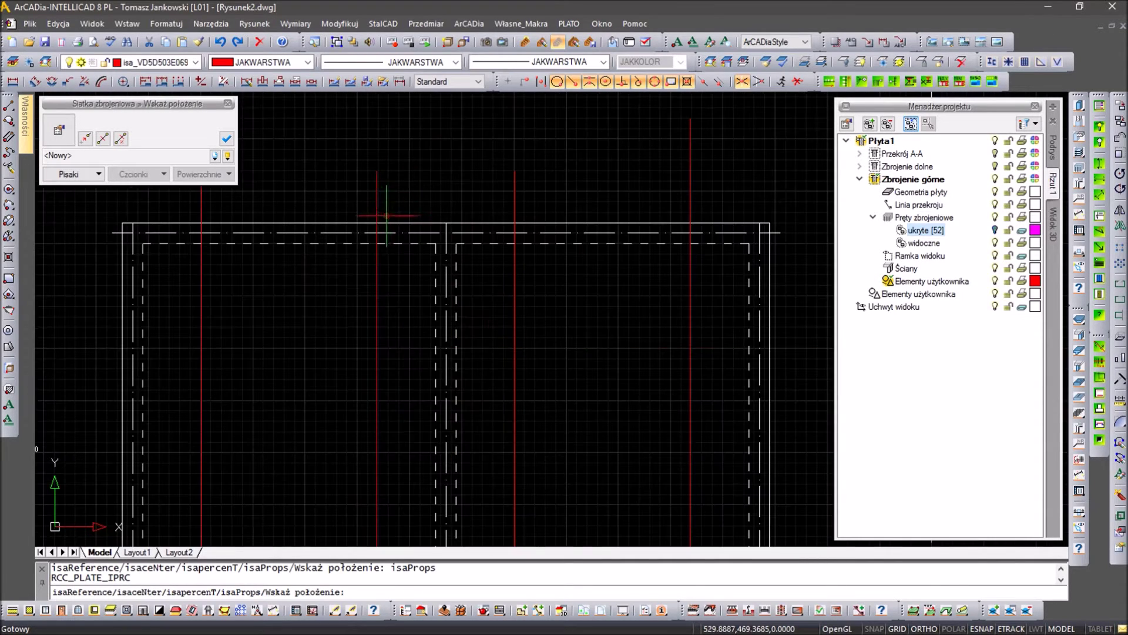
pyautogui.click(380, 217)
pyautogui.scroll(-3, 520, 226)
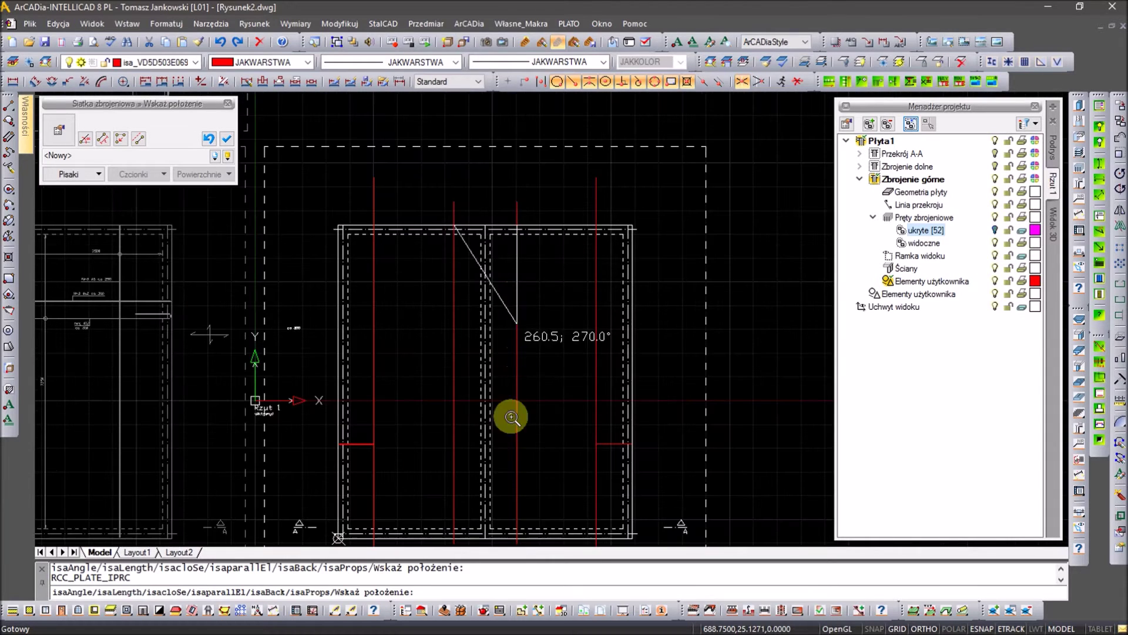
pyautogui.scroll(1, 516, 445)
pyautogui.scroll(1, 529, 478)
pyautogui.scroll(1, 539, 416)
pyautogui.scroll(1, 568, 187)
pyautogui.scroll(1, 569, 320)
pyautogui.scroll(1, 574, 320)
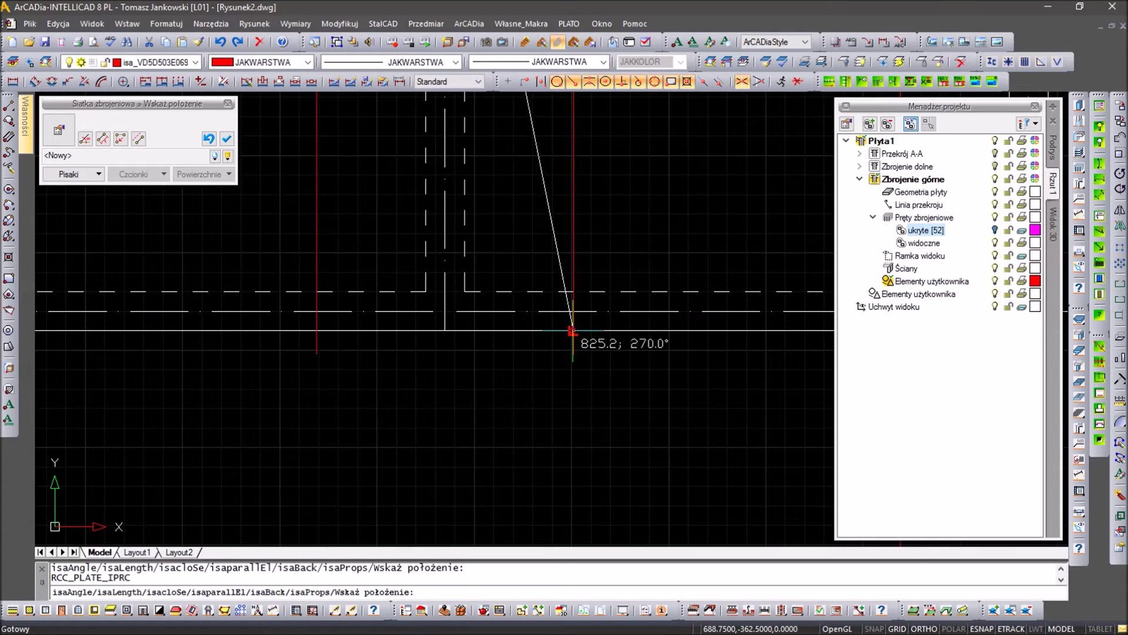
# Place the mesh along the slab edge between the red lines.
pyautogui.click(317, 320)
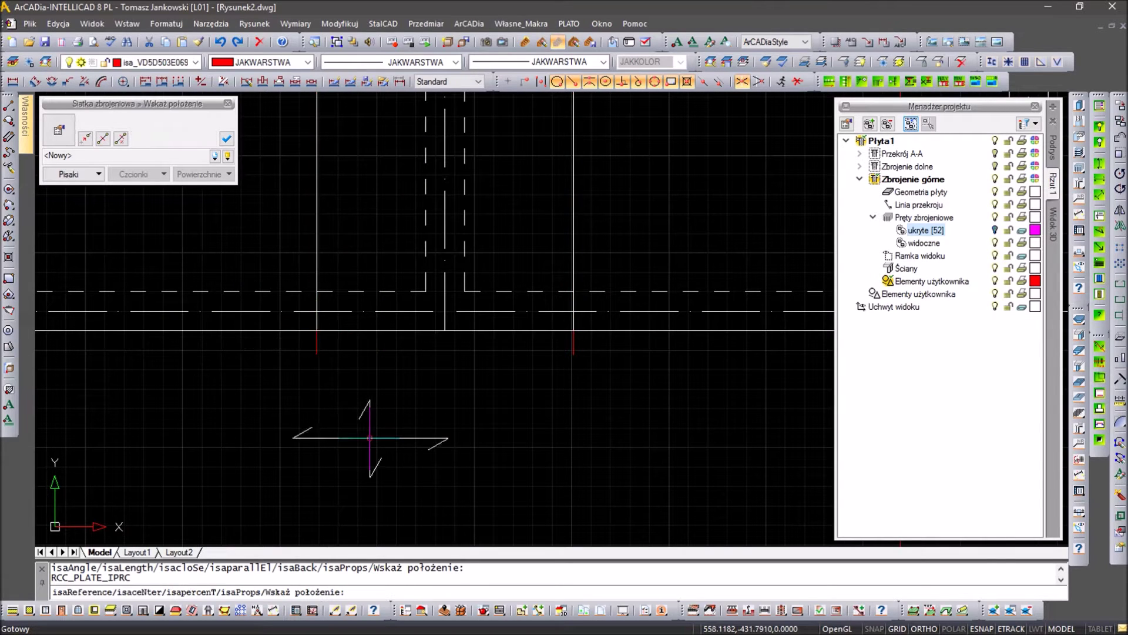
pyautogui.click(406, 437)
pyautogui.click(586, 443)
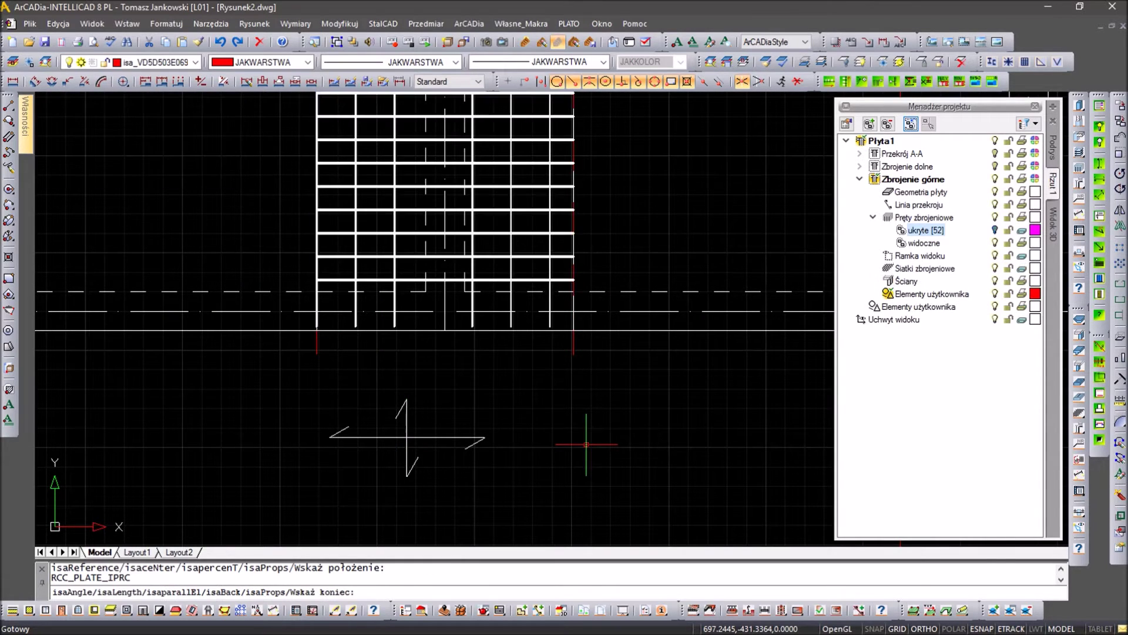
# Colour the Siatki zbrojeniowe group blue and begin placing another mesh.
pyautogui.click(440, 470)
pyautogui.click(699, 352)
pyautogui.click(1039, 271)
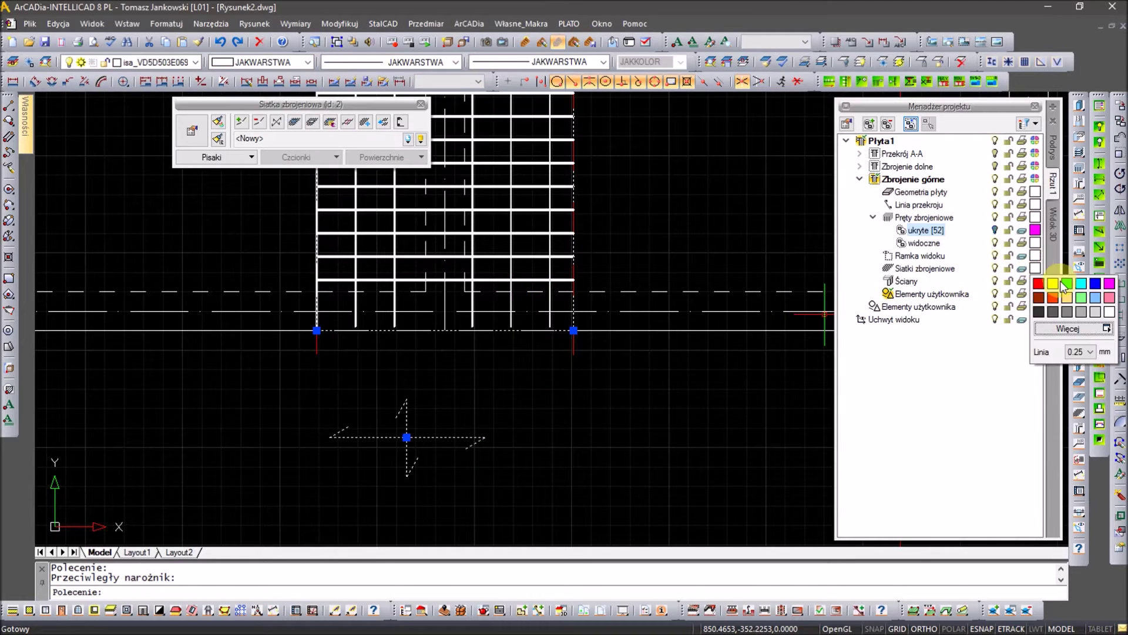
pyautogui.click(1094, 284)
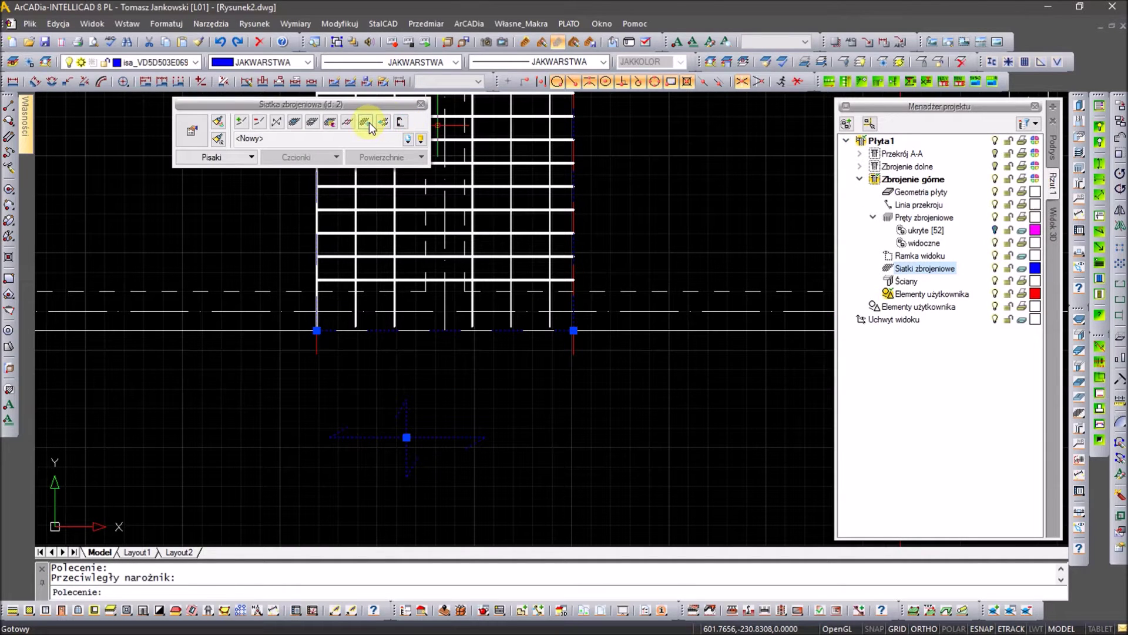
pyautogui.click(366, 122)
pyautogui.scroll(2, 535, 235)
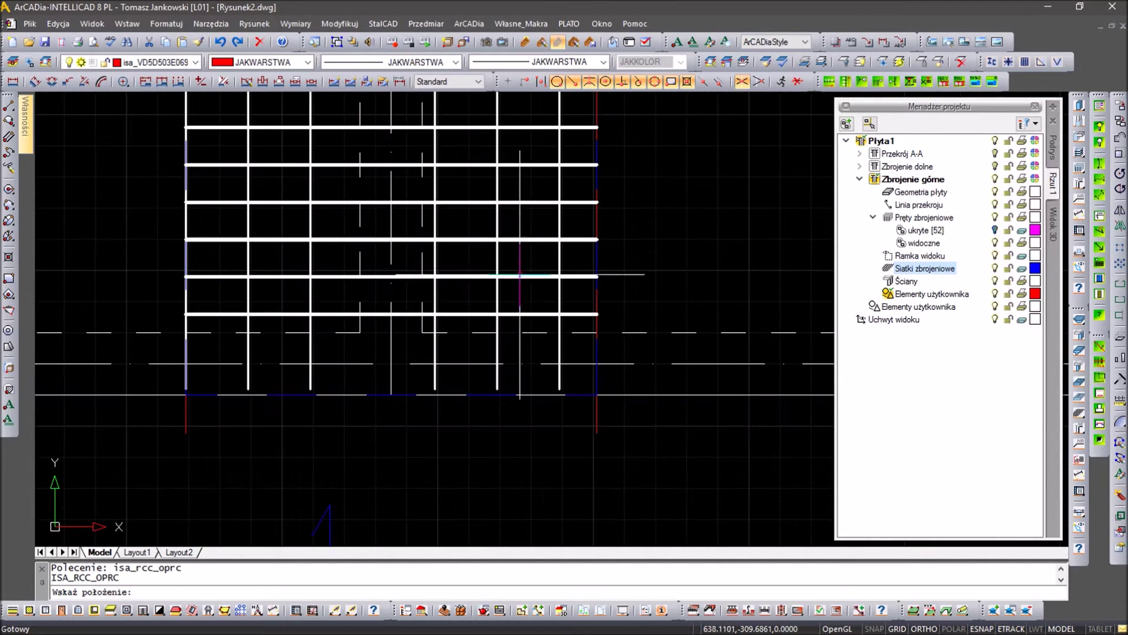
pyautogui.click(435, 221)
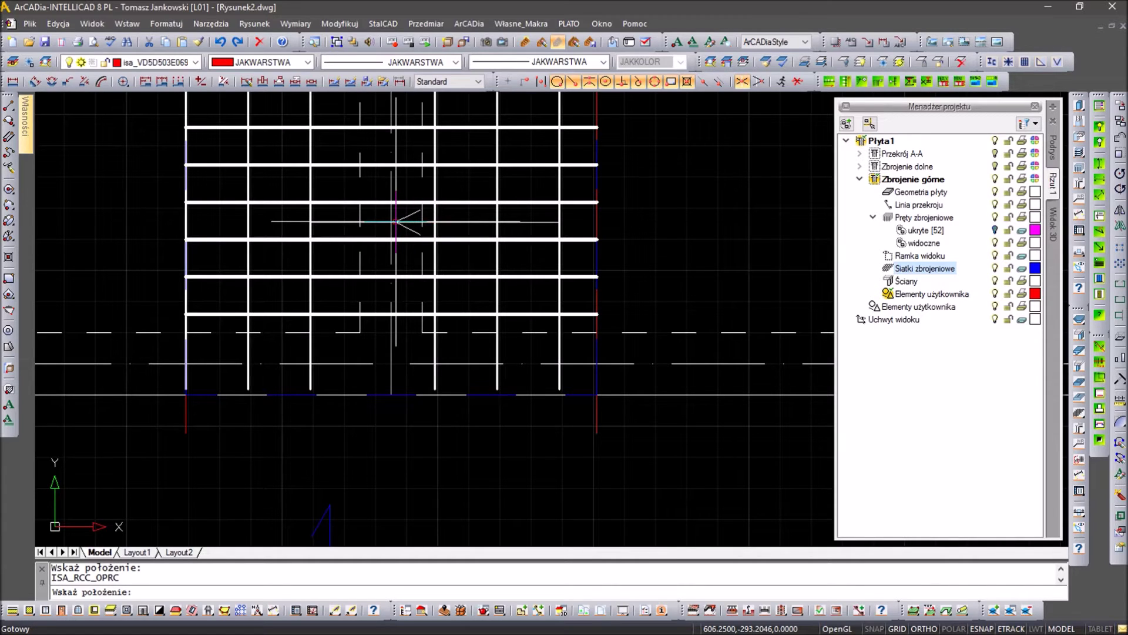
pyautogui.press('Escape')
pyautogui.press('Escape')
pyautogui.click(560, 598)
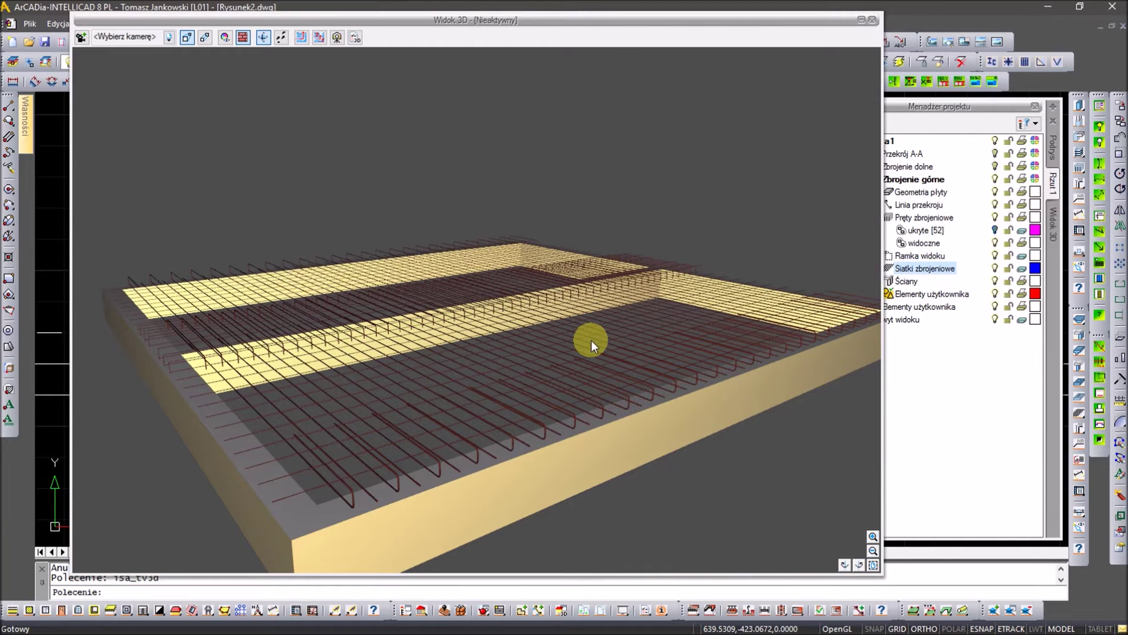
pyautogui.click(872, 19)
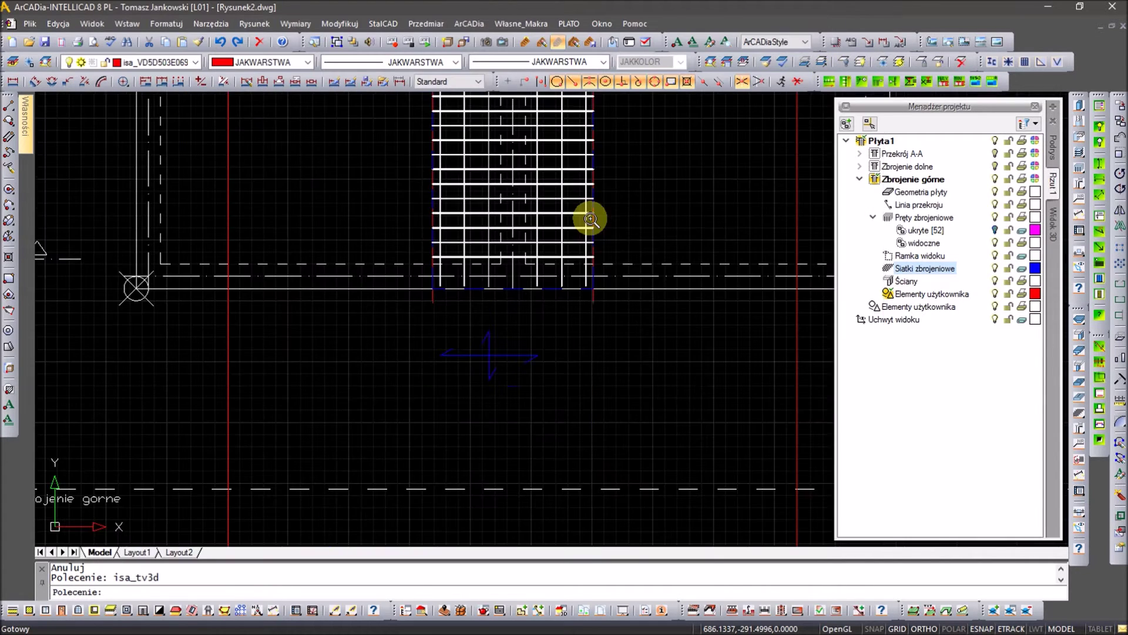
# Move four vertical top bars into the hidden 'ukryte' group.
pyautogui.scroll(5, 590, 219)
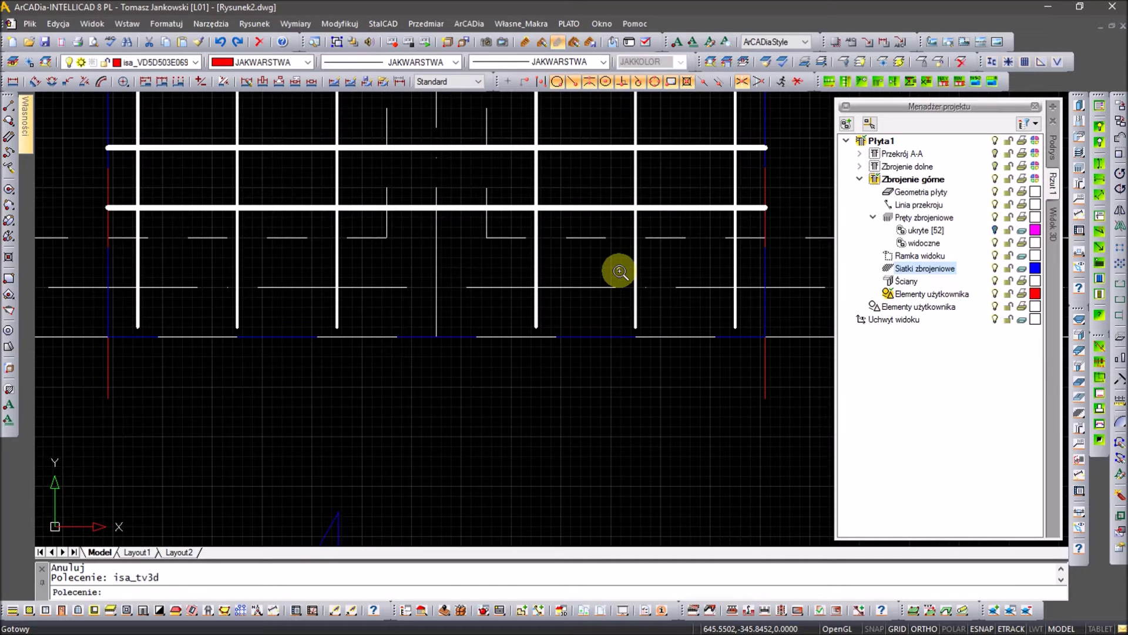
pyautogui.click(735, 259)
pyautogui.click(536, 264)
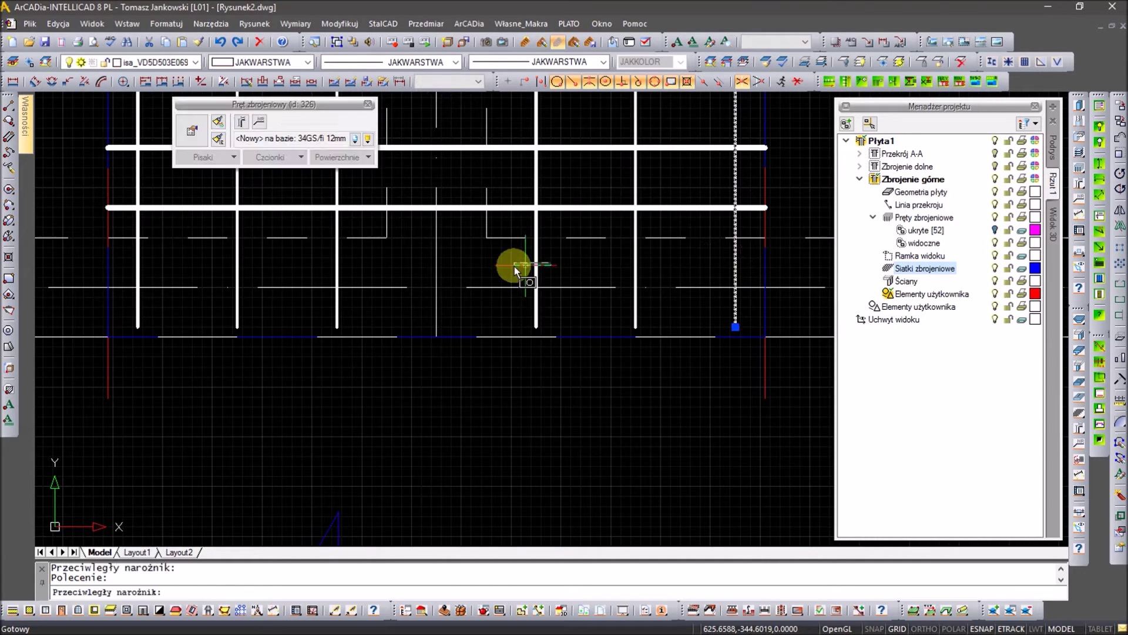
pyautogui.click(327, 267)
pyautogui.click(135, 270)
pyautogui.click(917, 234)
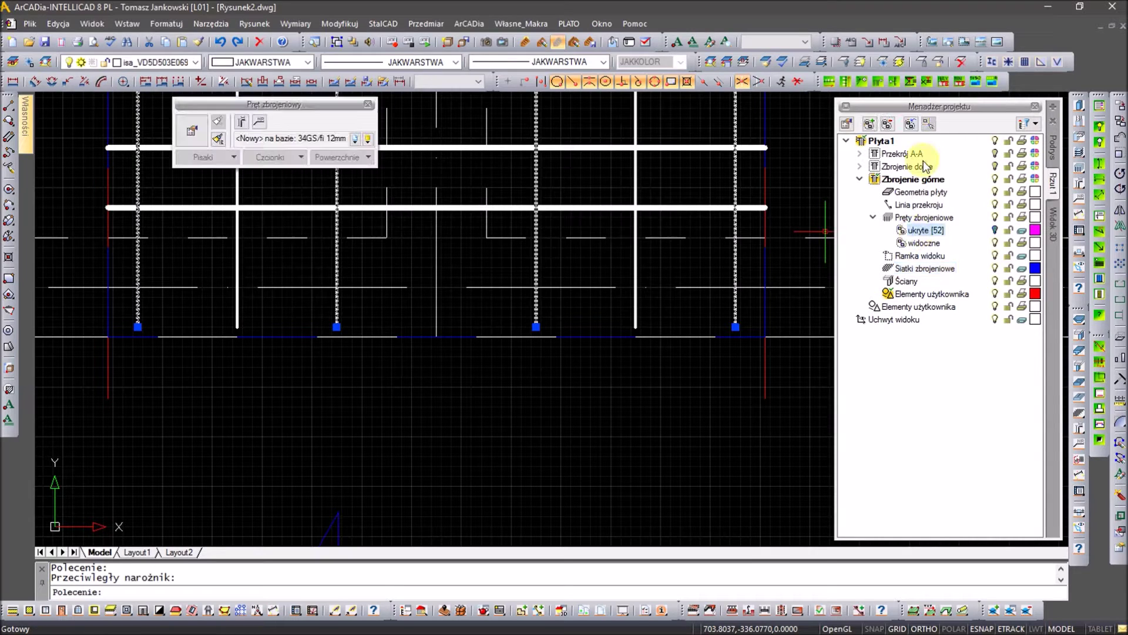
pyautogui.click(912, 125)
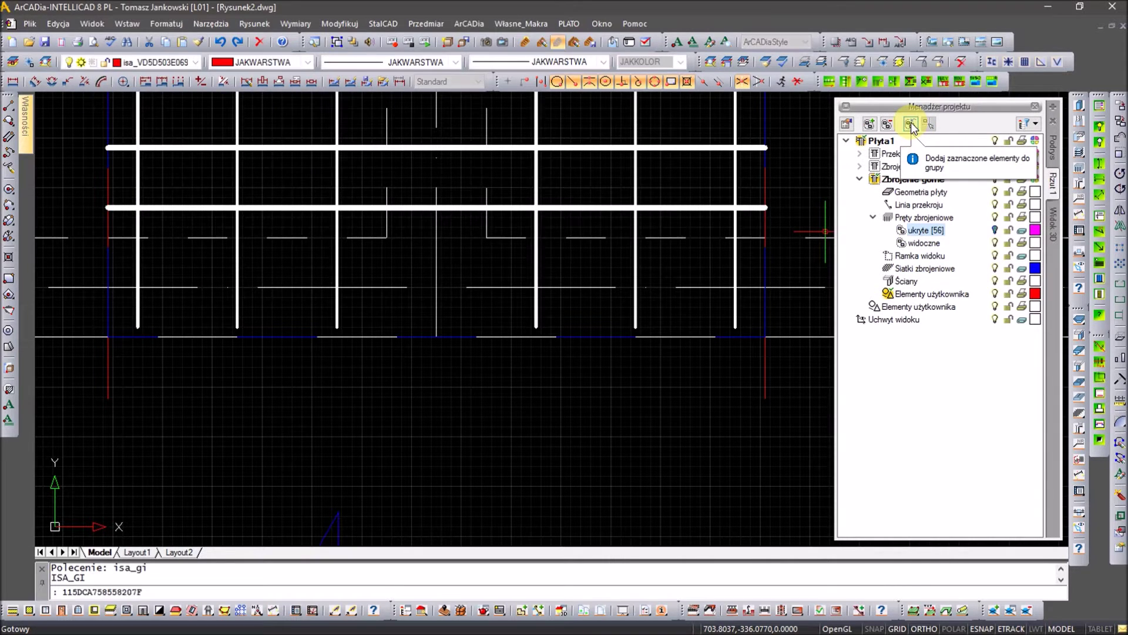
# Put two vertical bars in the 'widoczne' group, colour it green, and frame the top bars.
pyautogui.scroll(-2, 725, 249)
pyautogui.scroll(-3, 731, 249)
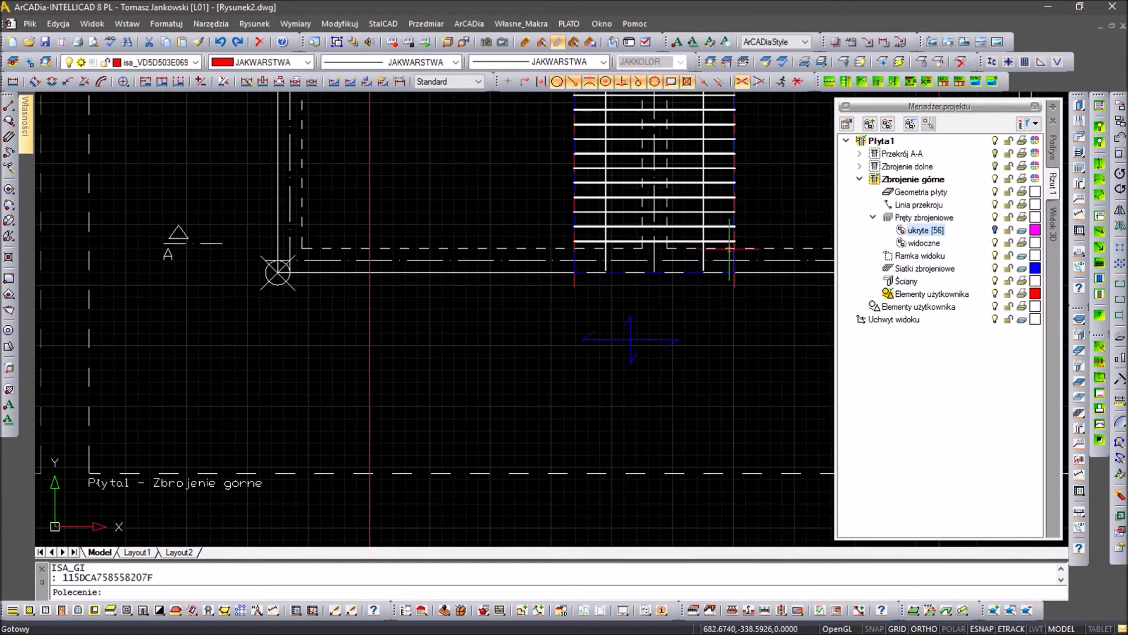
pyautogui.scroll(2, 708, 258)
pyautogui.click(708, 265)
pyautogui.click(529, 270)
pyautogui.click(917, 242)
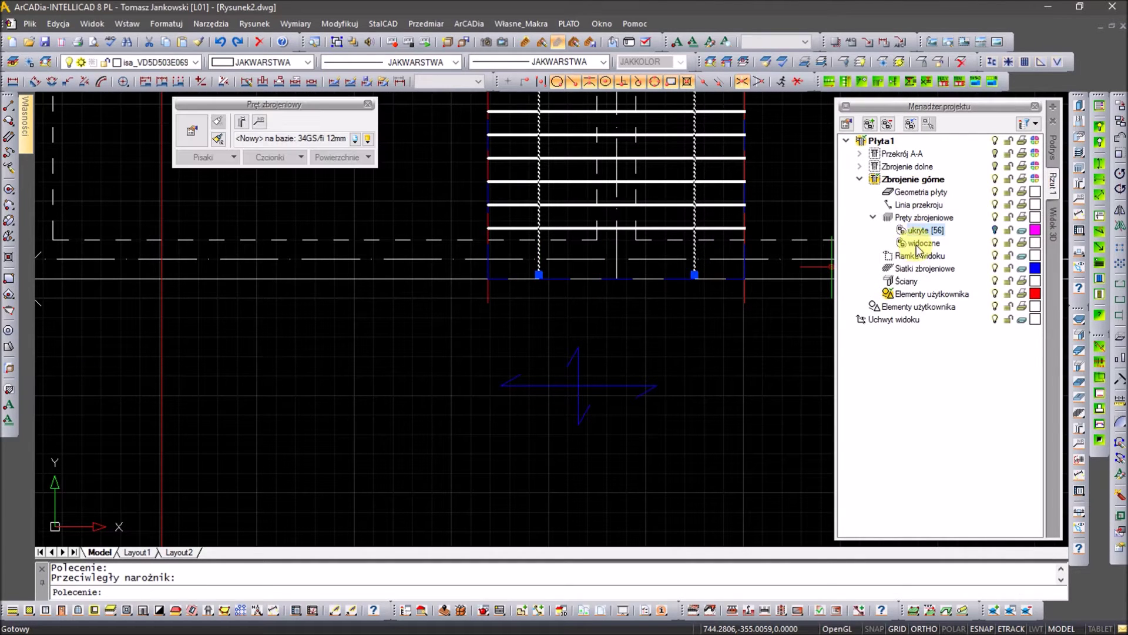
pyautogui.click(913, 132)
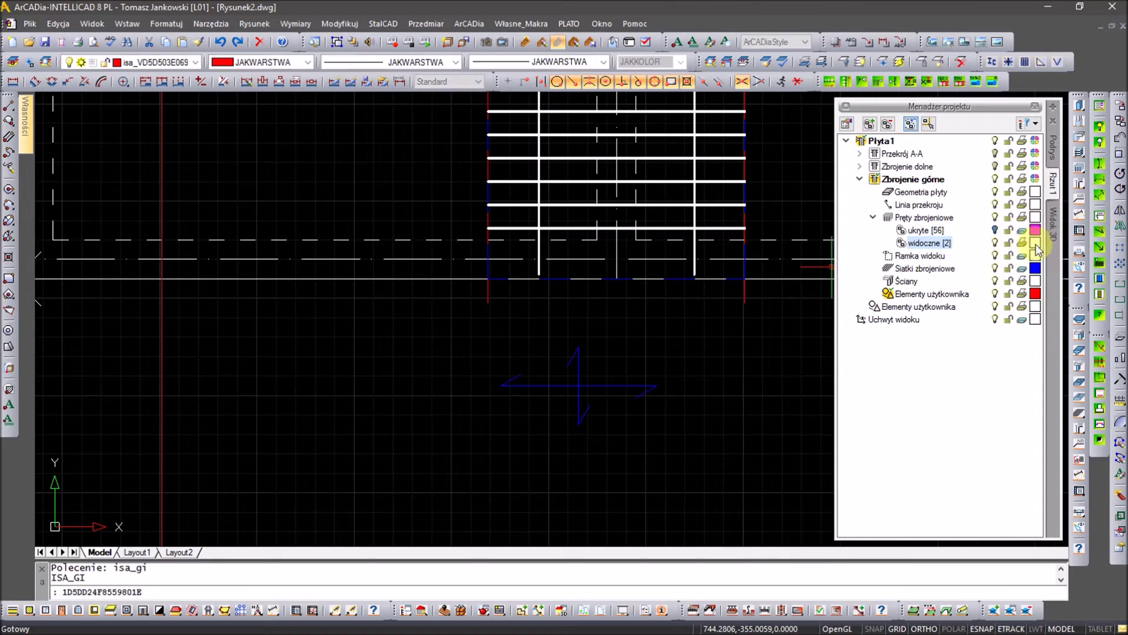
pyautogui.click(1035, 242)
pyautogui.click(1067, 258)
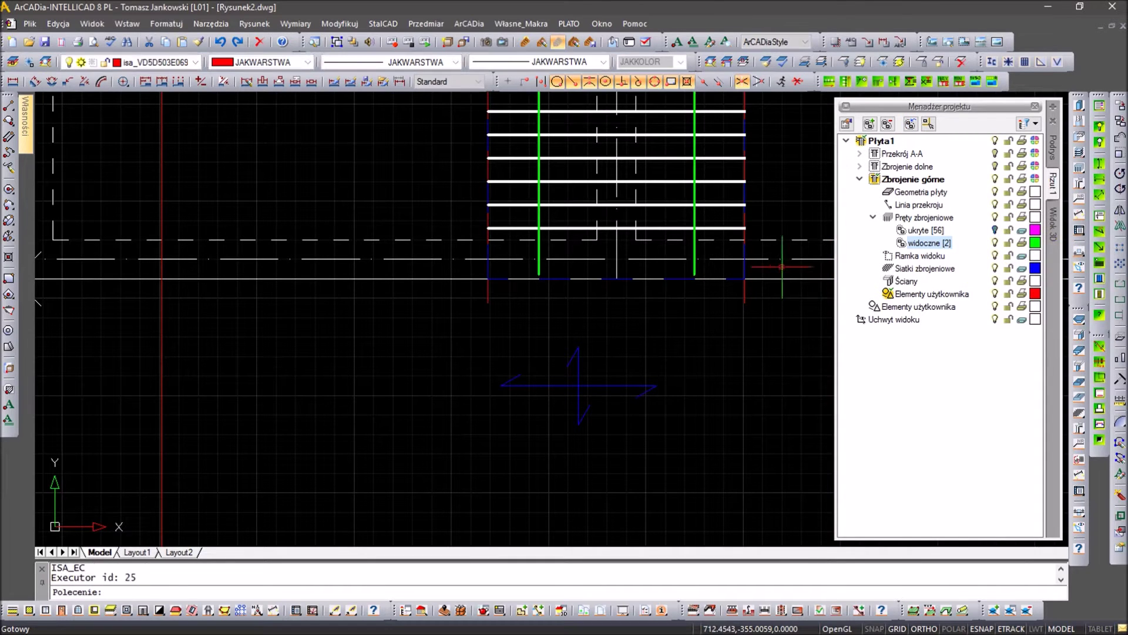
pyautogui.click(696, 276)
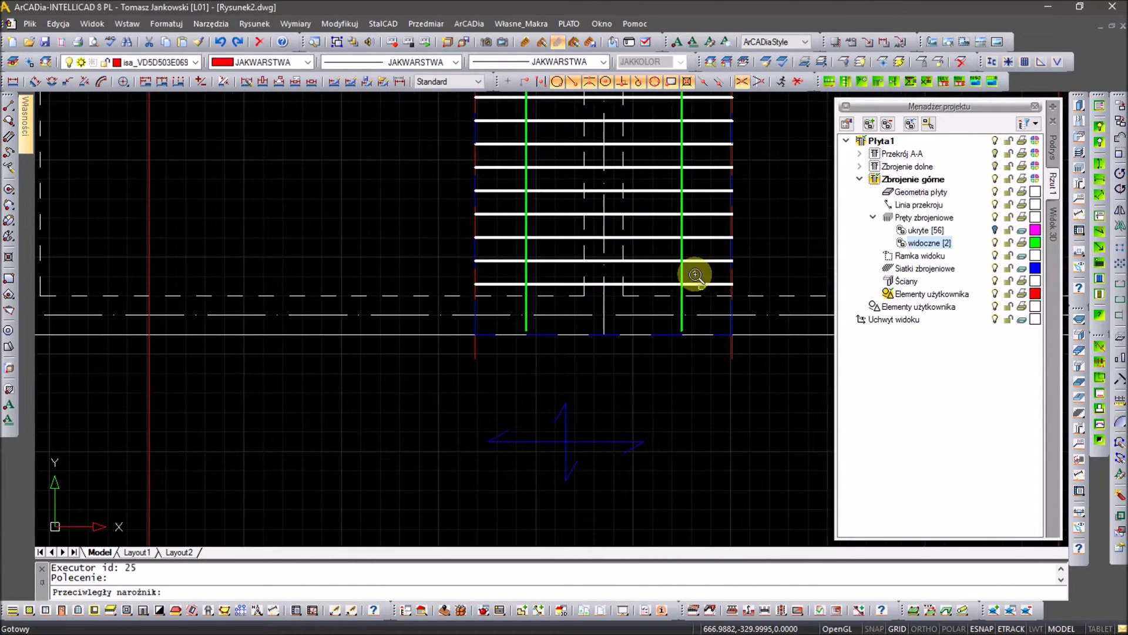
pyautogui.scroll(-5, 695, 276)
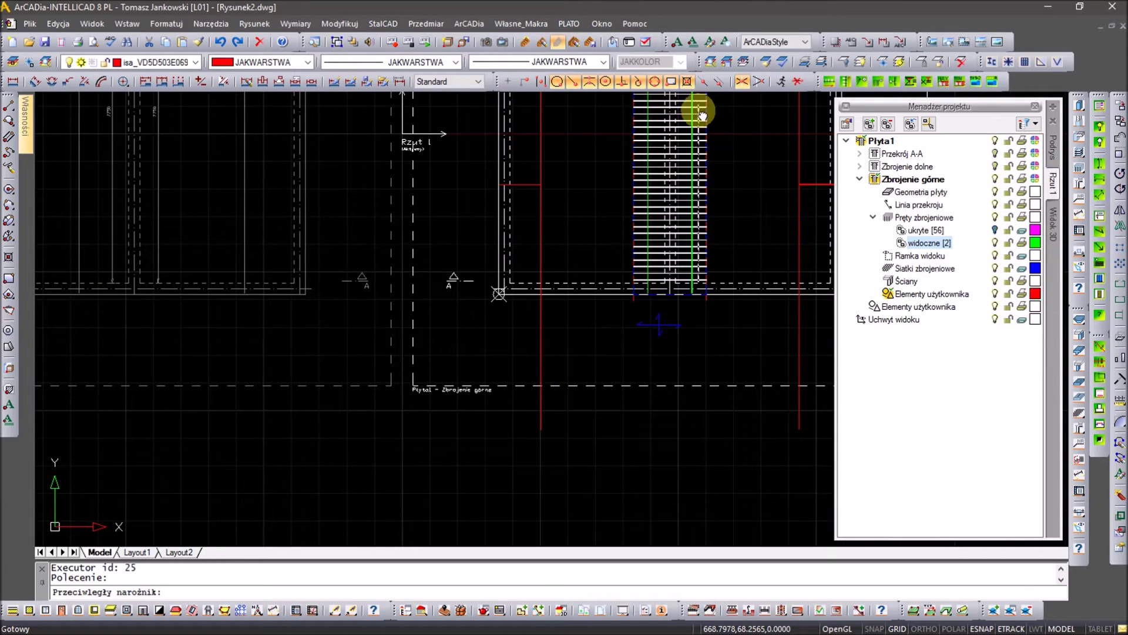
# Hide the remaining white top bars in 'ukryte', bringing it to 107 bars.
pyautogui.moveTo(698, 104); pyautogui.dragTo(653, 254, button='middle')
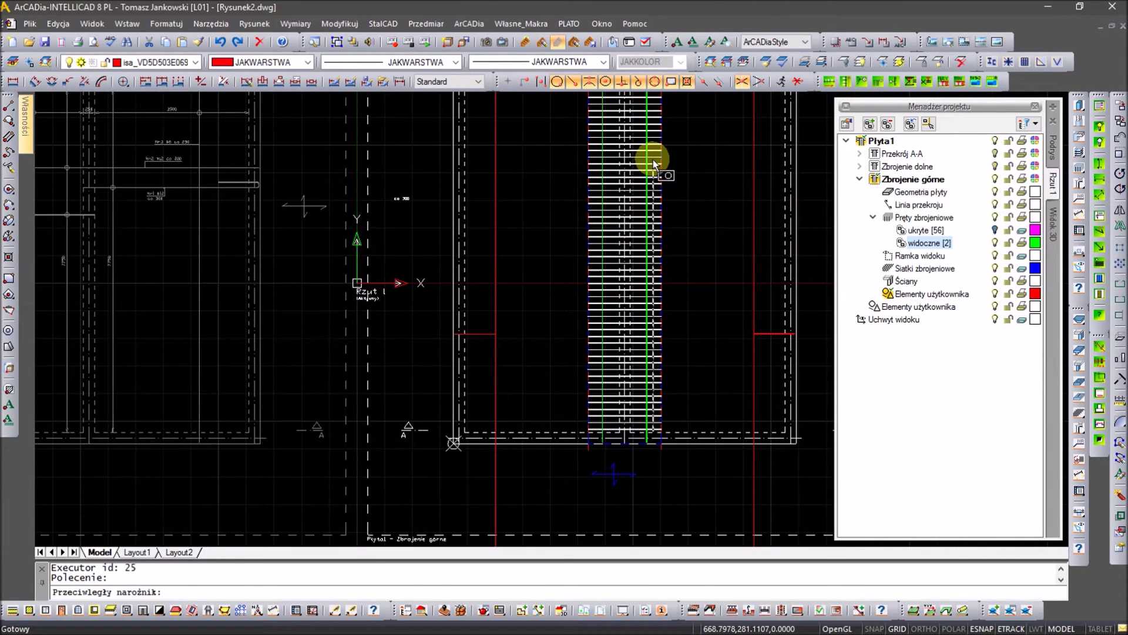
pyautogui.click(653, 160)
pyautogui.click(927, 231)
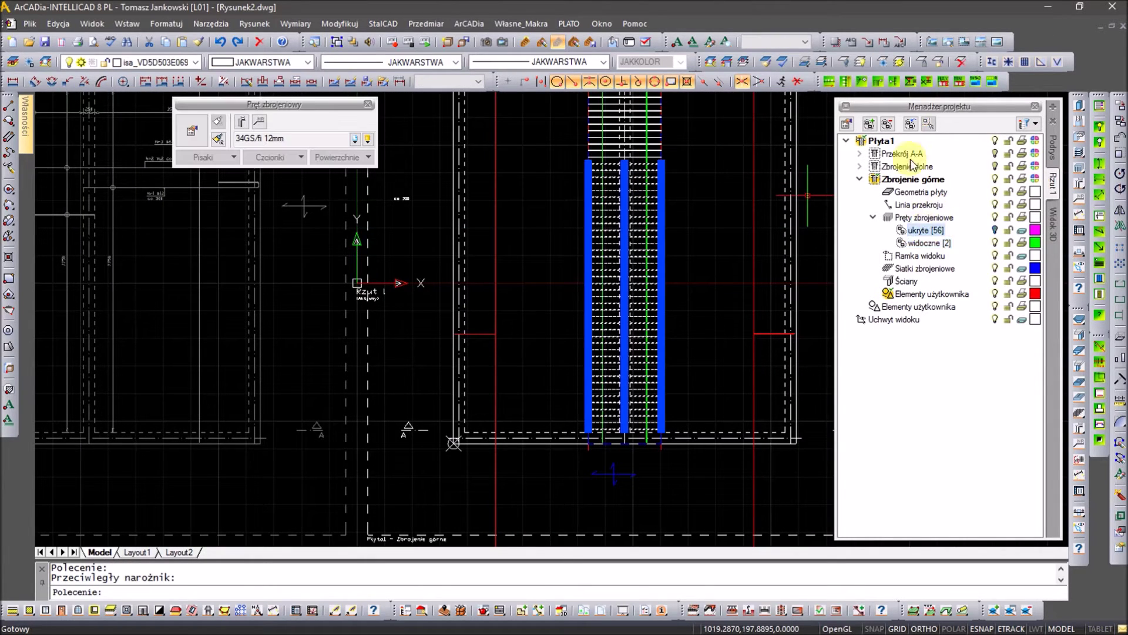
pyautogui.click(910, 127)
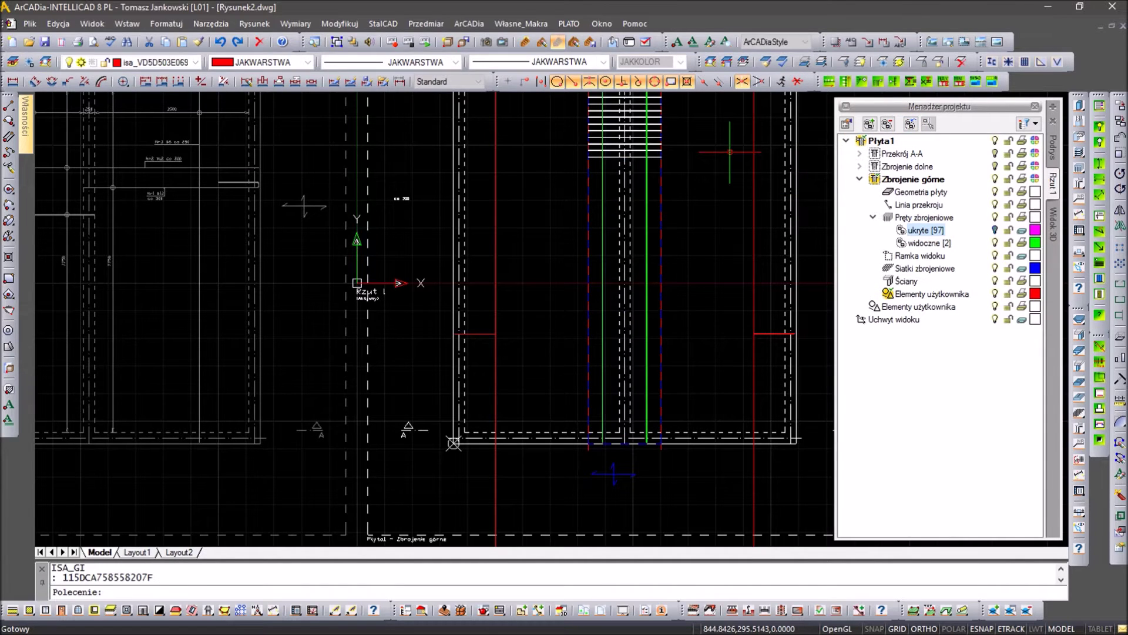
pyautogui.moveTo(712, 204); pyautogui.dragTo(716, 292, button='middle')
pyautogui.scroll(3, 715, 292)
pyautogui.scroll(2, 651, 277)
pyautogui.click(684, 320)
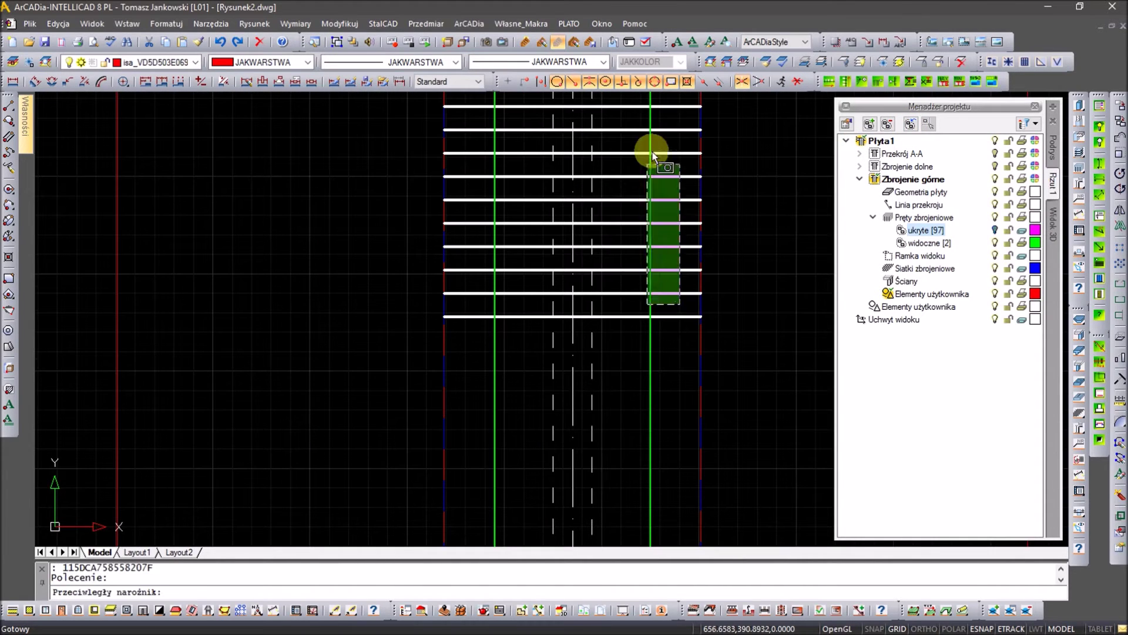
pyautogui.moveTo(649, 235); pyautogui.dragTo(632, 313, button='middle')
pyautogui.click(646, 184)
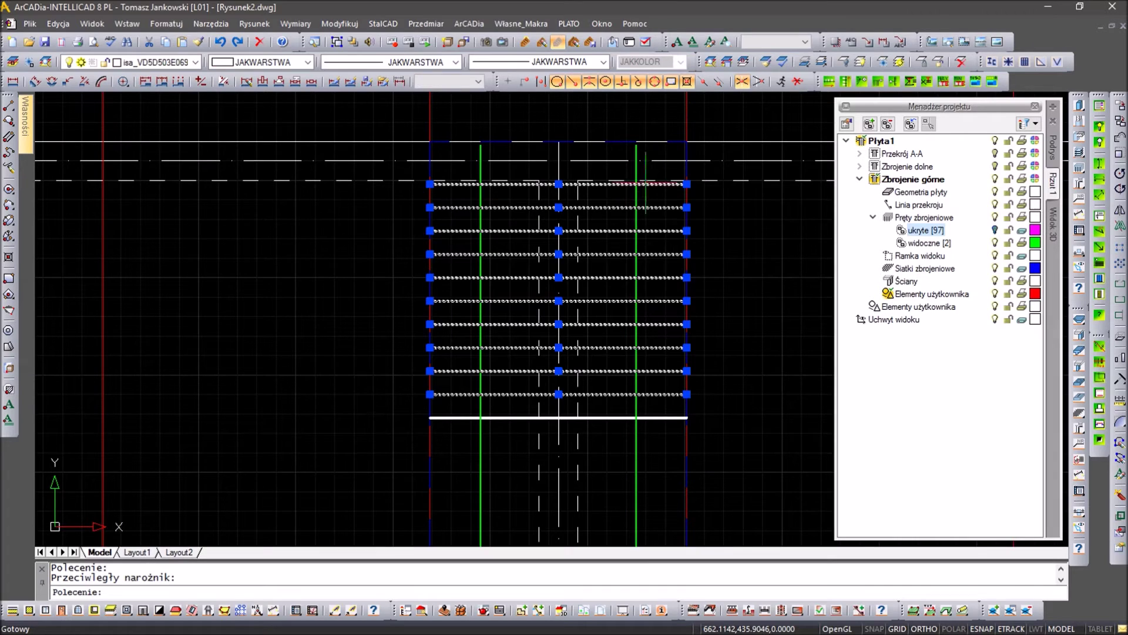
pyautogui.click(910, 124)
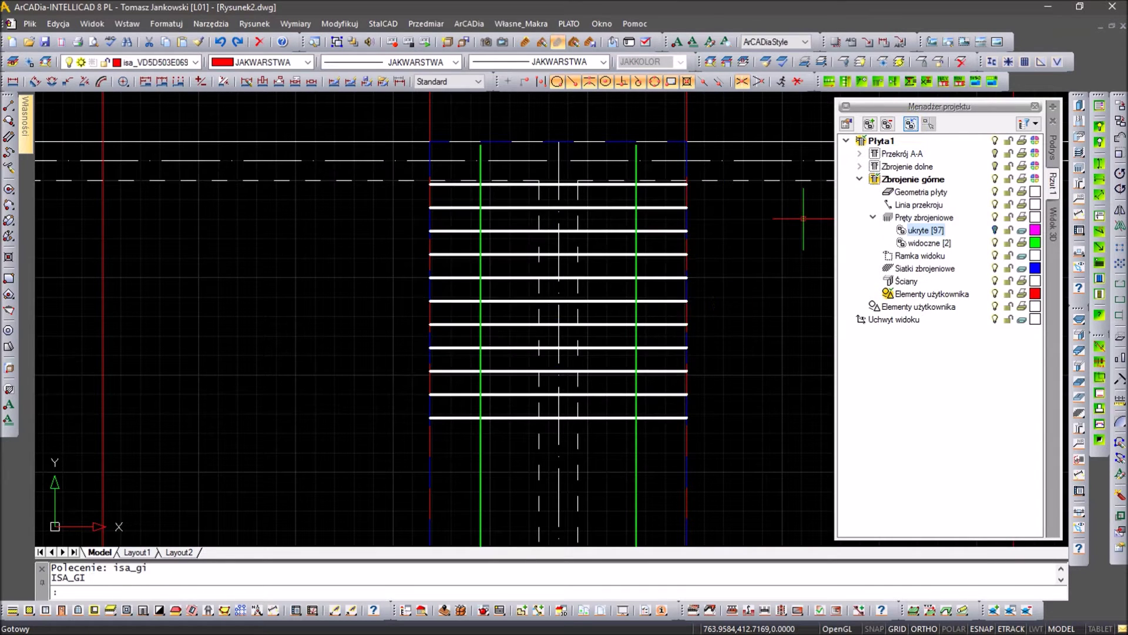
# Assign the lowest white bar to the 'widoczne' group, making three visible bars.
pyautogui.click(662, 416)
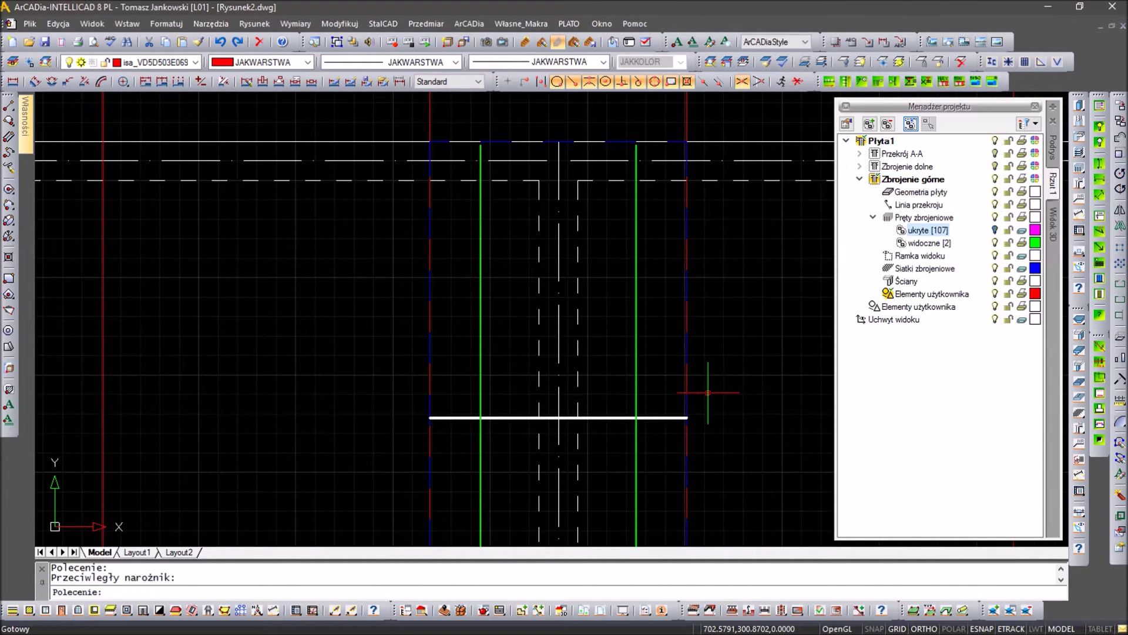
pyautogui.click(655, 448)
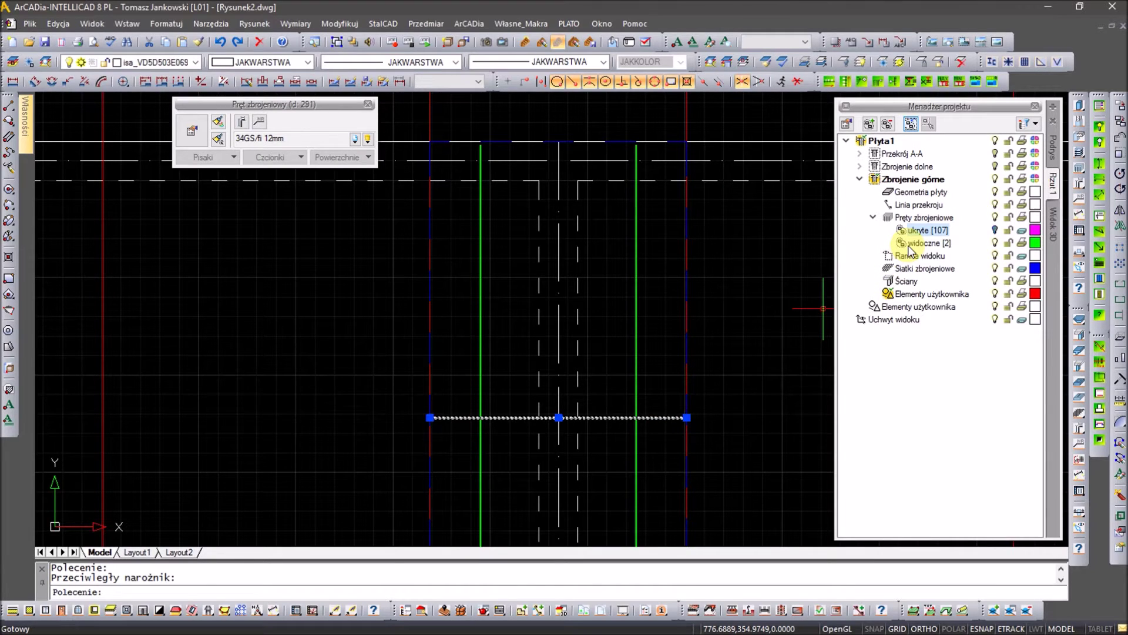
pyautogui.click(926, 243)
pyautogui.click(912, 124)
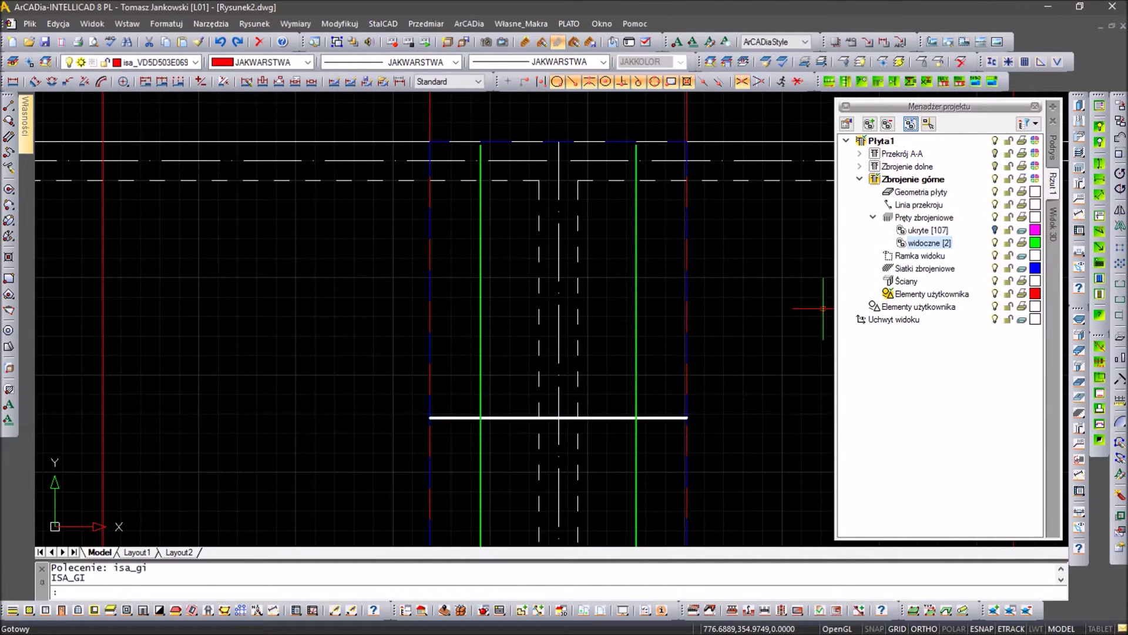
pyautogui.scroll(2, 490, 288)
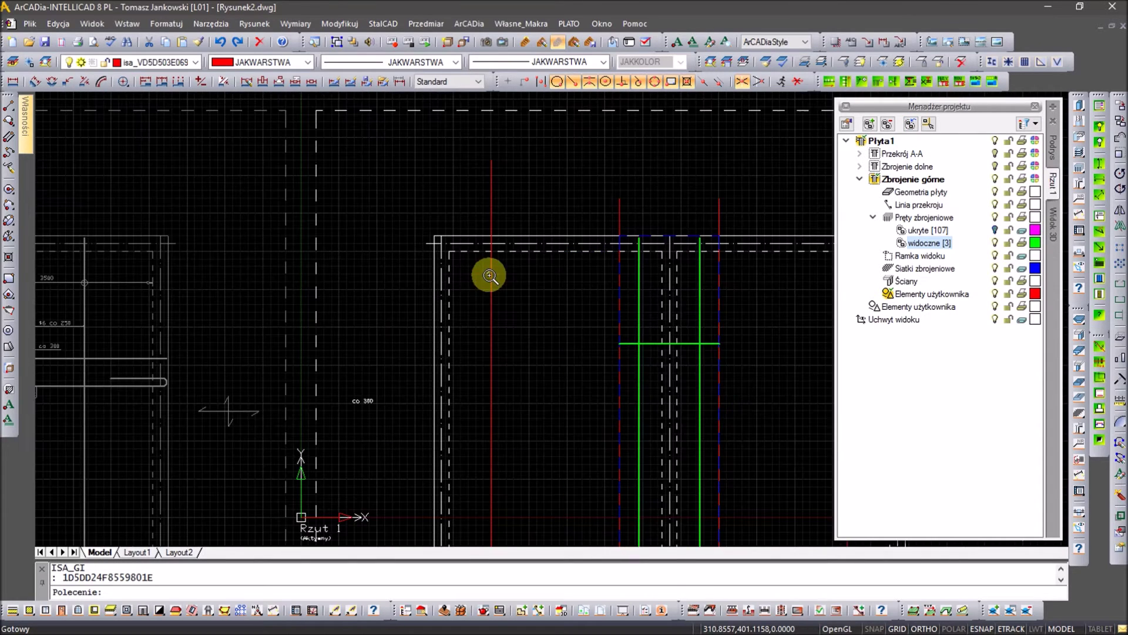
pyautogui.scroll(1, 610, 252)
pyautogui.scroll(1, 610, 252)
pyautogui.scroll(-1, 610, 252)
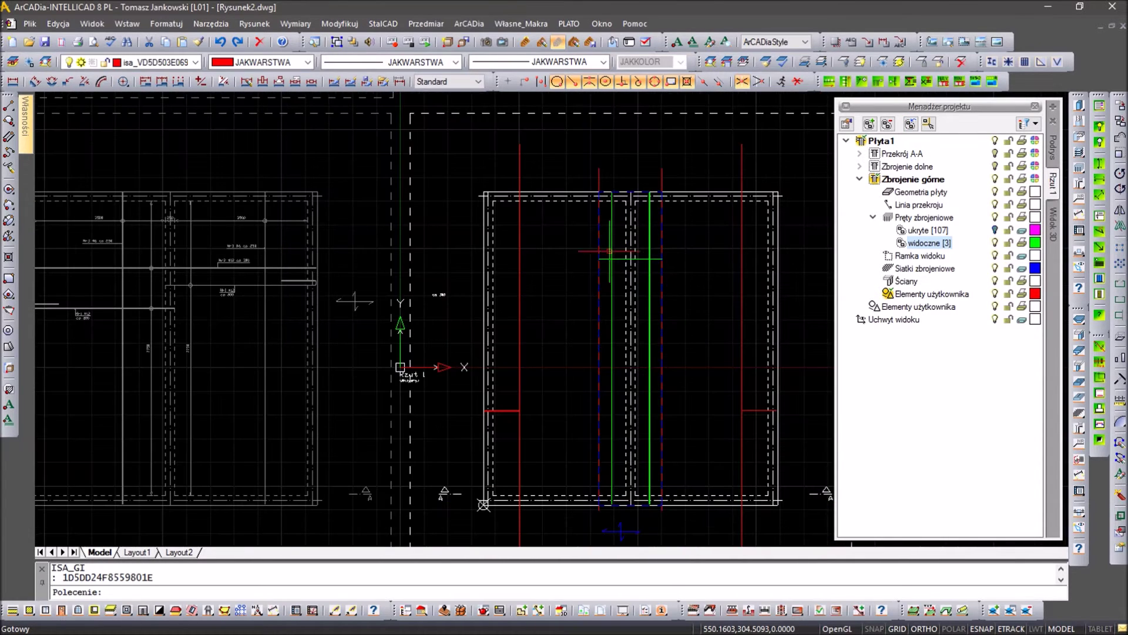
# Outline a new reinforcement mesh contour at the slab corner.
pyautogui.click(1073, 414)
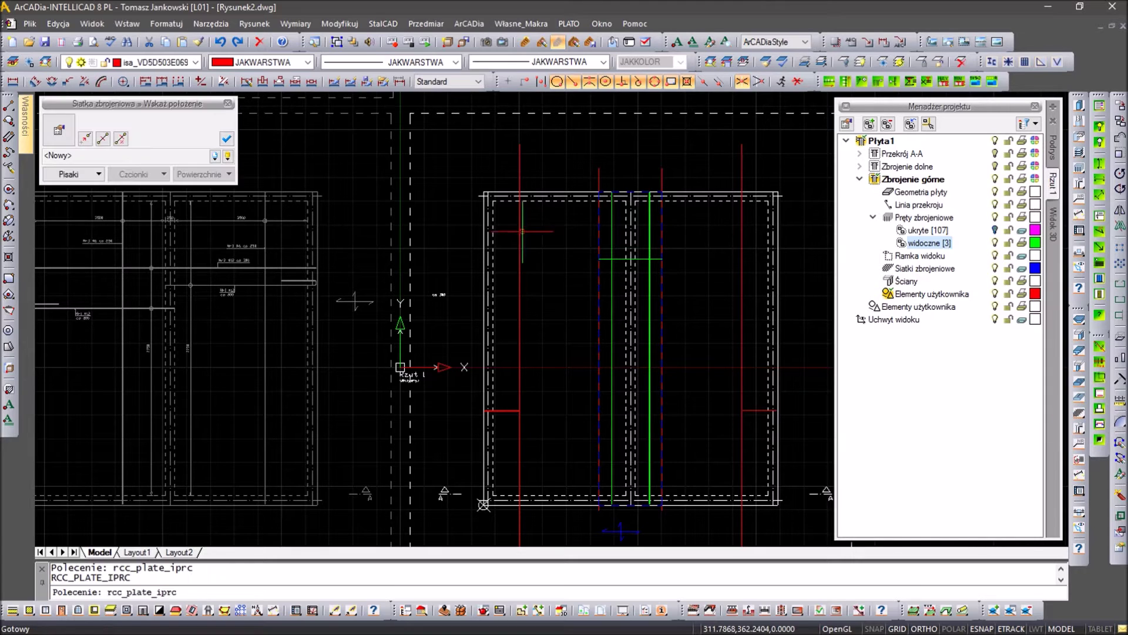
pyautogui.click(492, 187)
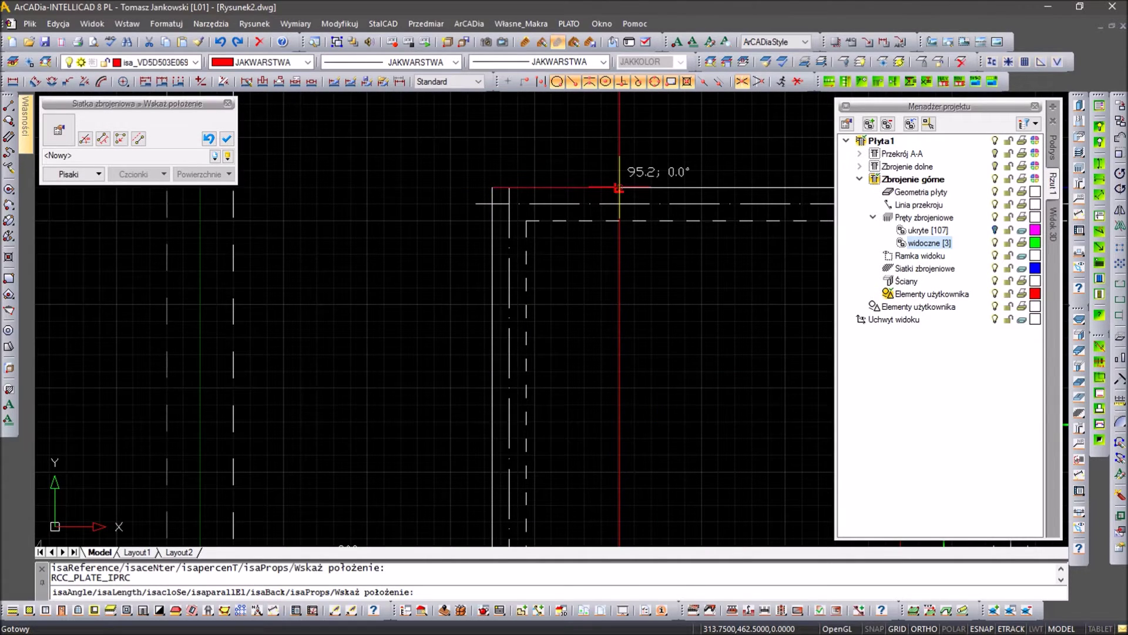
pyautogui.scroll(-2, 611, 184)
pyautogui.scroll(3, 618, 517)
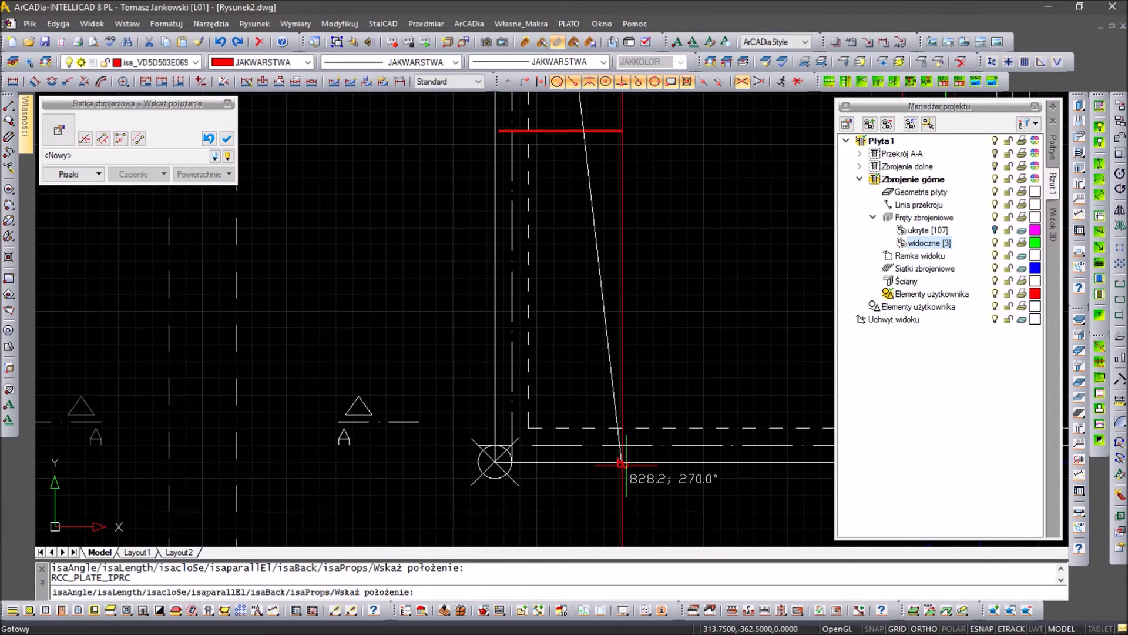
pyautogui.click(494, 462)
pyautogui.click(249, 263)
# Set the mesh to 6.0 mm main bars with 1,2 cover distance and place it.
pyautogui.click(59, 130)
pyautogui.click(533, 336)
pyautogui.write('25')
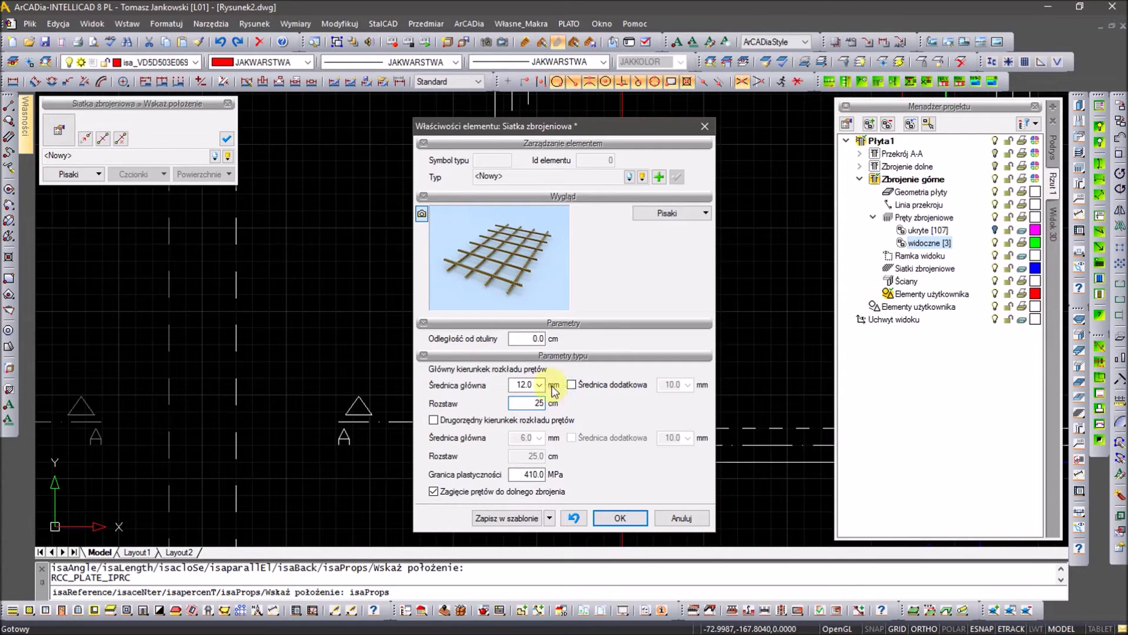
pyautogui.click(539, 385)
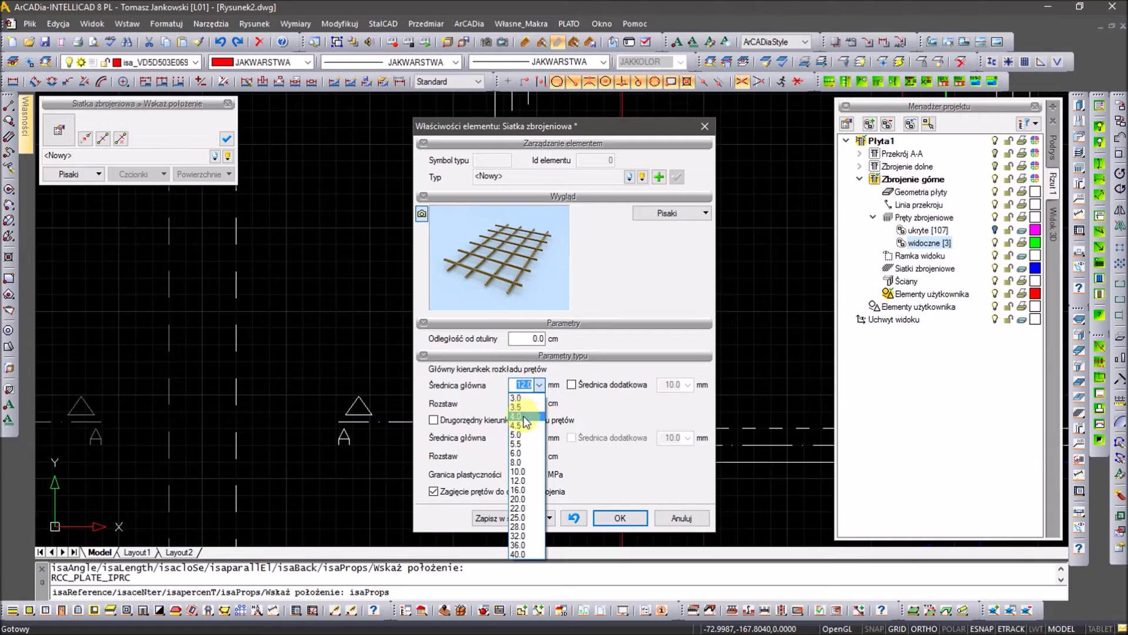
pyautogui.click(531, 453)
pyautogui.doubleClick(532, 338)
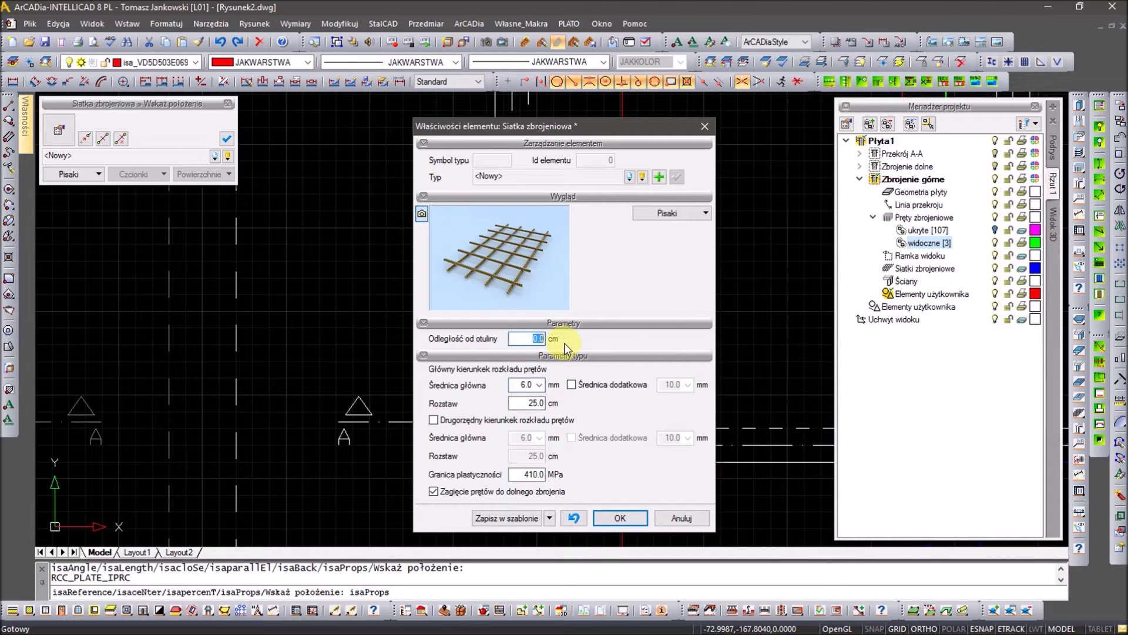
pyautogui.write('1,2')
pyautogui.click(634, 519)
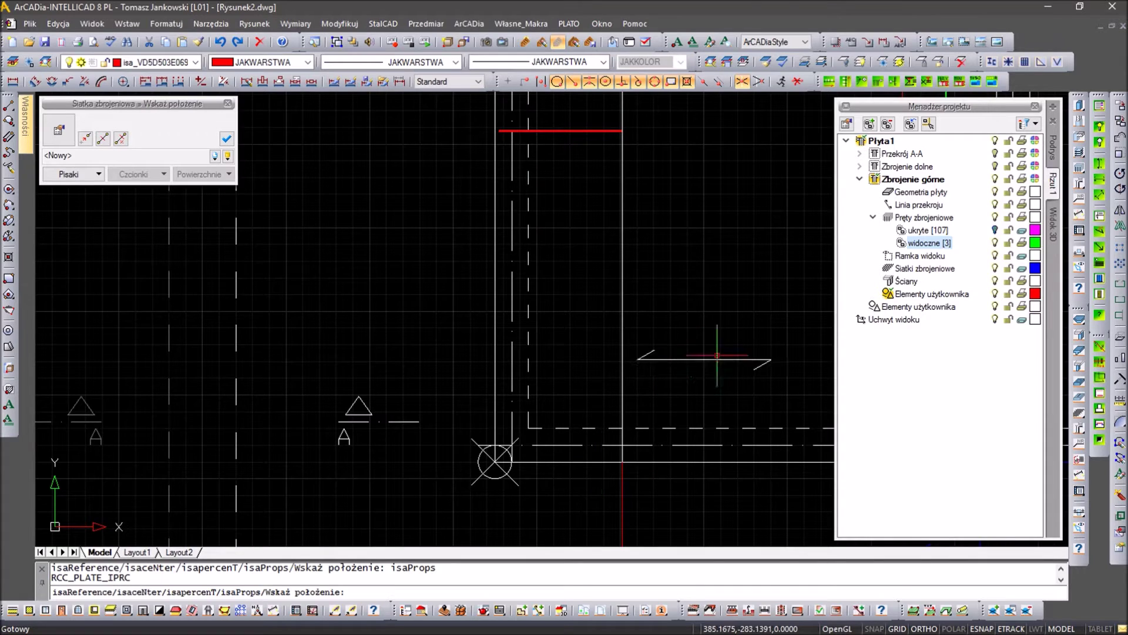
pyautogui.click(743, 190)
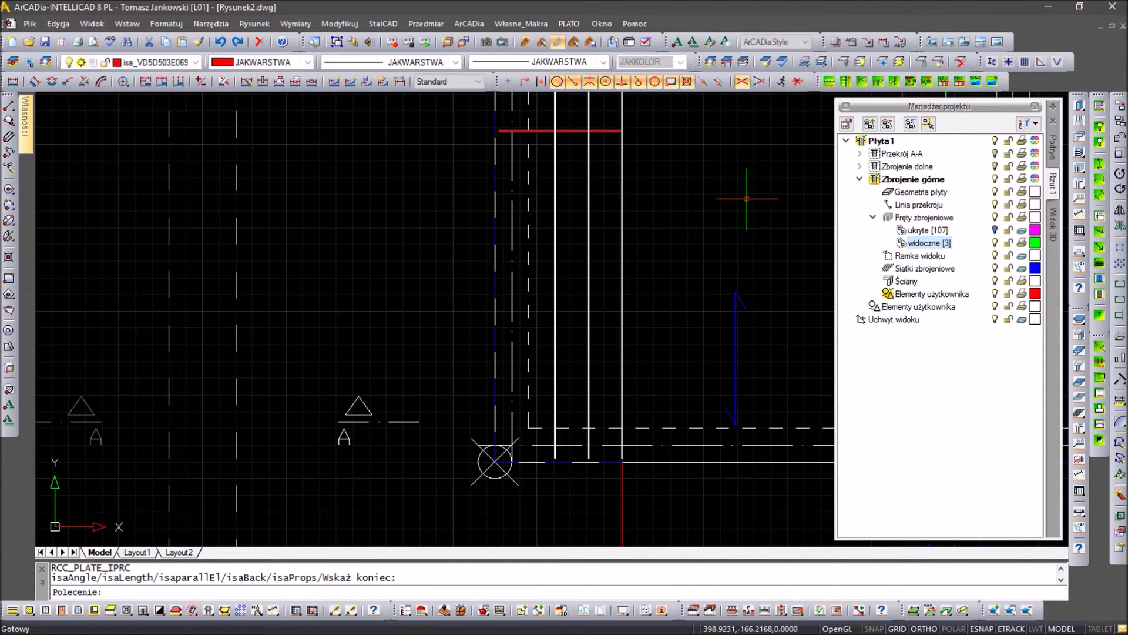
# Move the red line at the slab corner by 10 units with MOVE (m).
pyautogui.scroll(3, 595, 435)
pyautogui.press('Escape')
pyautogui.write('l')
pyautogui.press('Return')
pyautogui.scroll(-3, 428, 261)
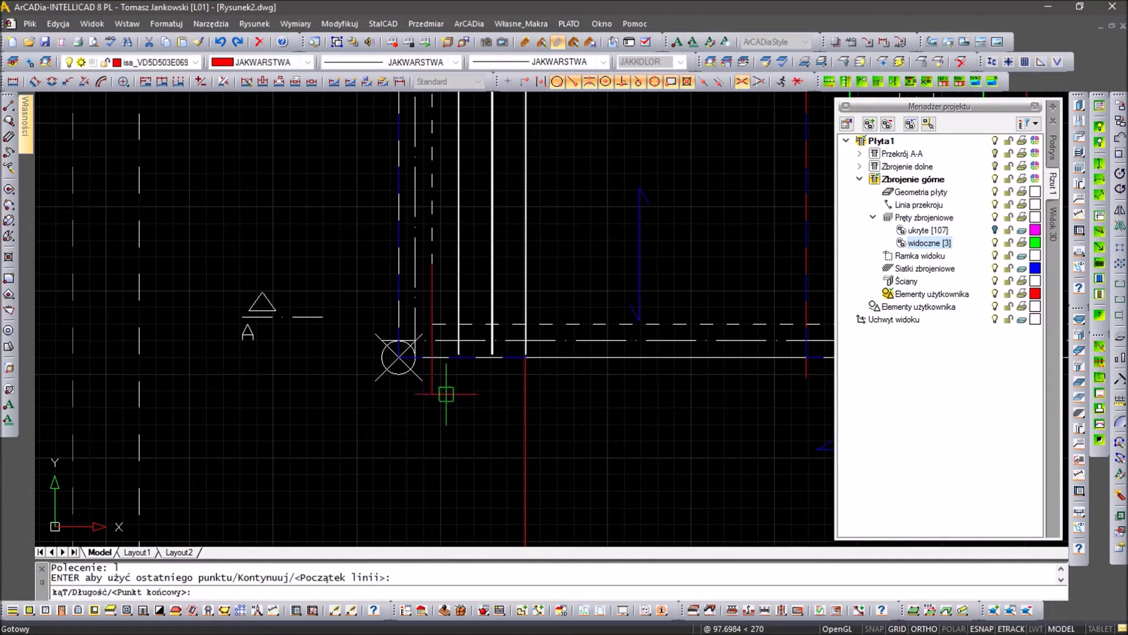
pyautogui.press('Escape')
pyautogui.press('Escape')
pyautogui.write('m')
pyautogui.press('Return')
pyautogui.click(432, 411)
pyautogui.press('Return')
pyautogui.click(346, 451)
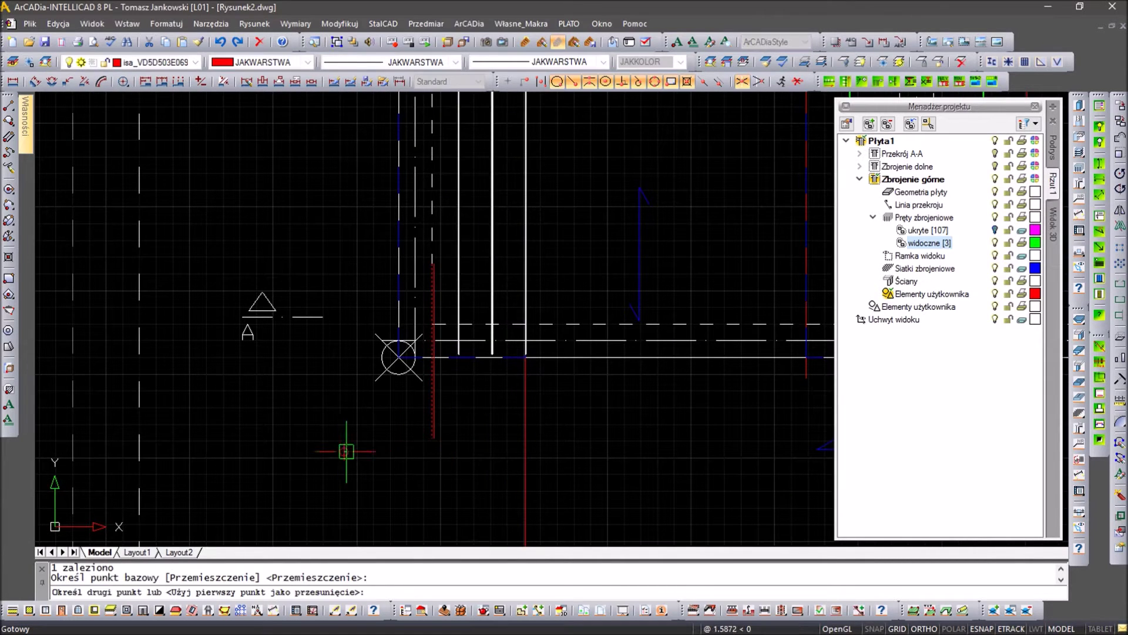
pyautogui.press('Return')
pyautogui.press('Escape')
pyautogui.press('Escape')
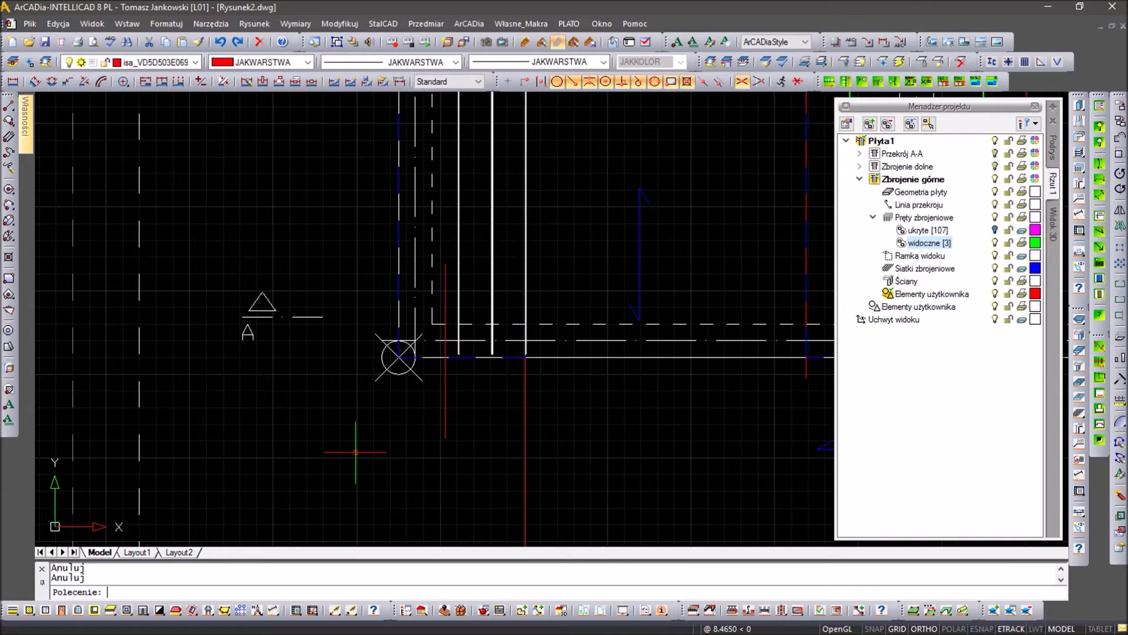
# Attempt to mirror the red line with MIRROR (mi), then cancel.
pyautogui.write('mi')
pyautogui.press('Return')
pyautogui.click(401, 432)
pyautogui.click(432, 441)
pyautogui.scroll(-5, 592, 415)
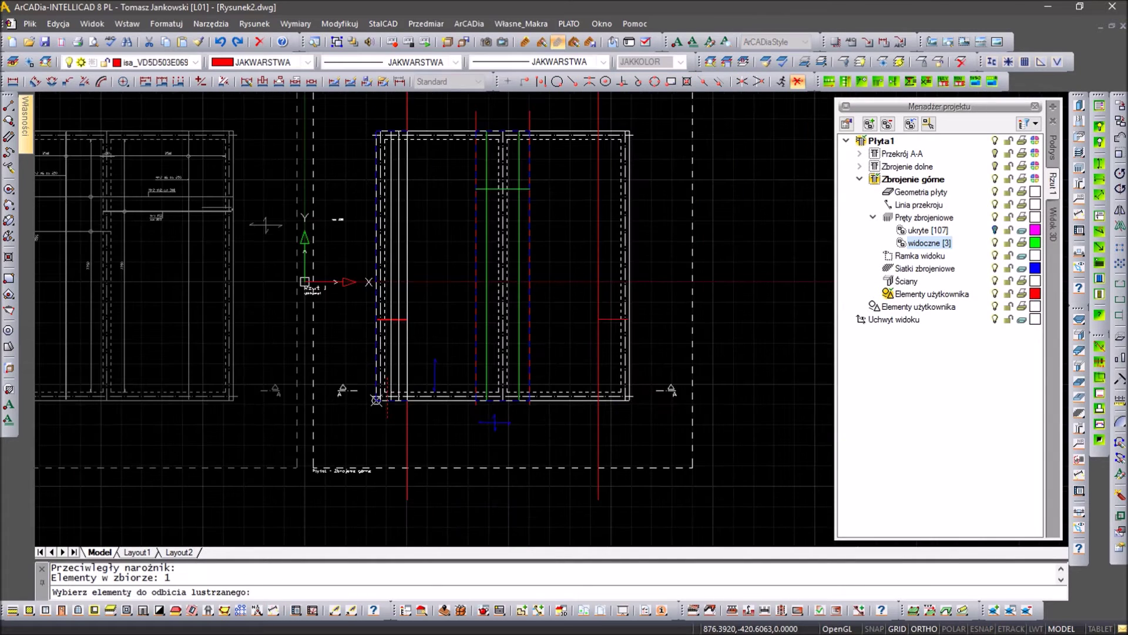
pyautogui.scroll(5, 499, 426)
pyautogui.press('Return')
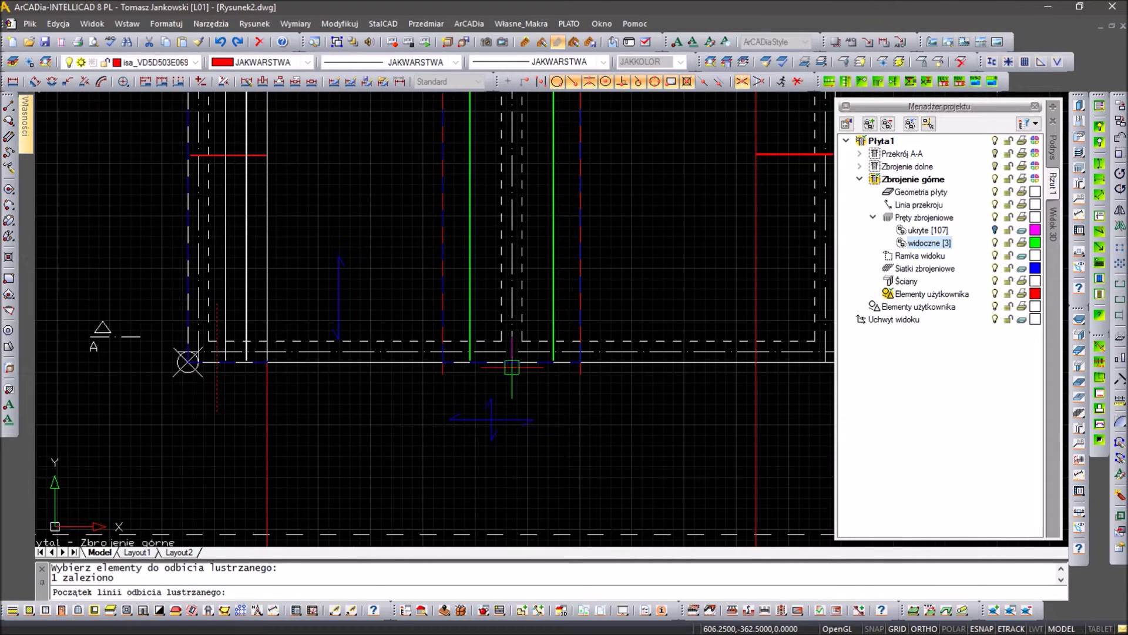
pyautogui.click(511, 367)
pyautogui.click(506, 470)
pyautogui.press('Escape')
pyautogui.press('Escape')
# Window-select the blue reinforcement mesh near the corner.
pyautogui.scroll(4, 452, 279)
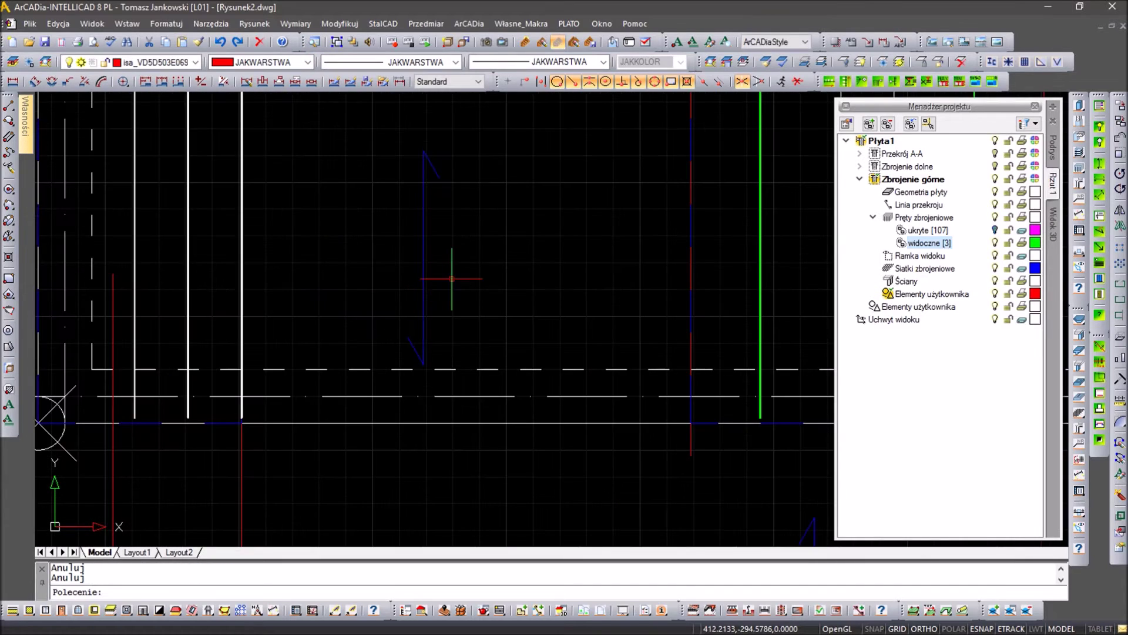
pyautogui.click(452, 279)
pyautogui.click(290, 284)
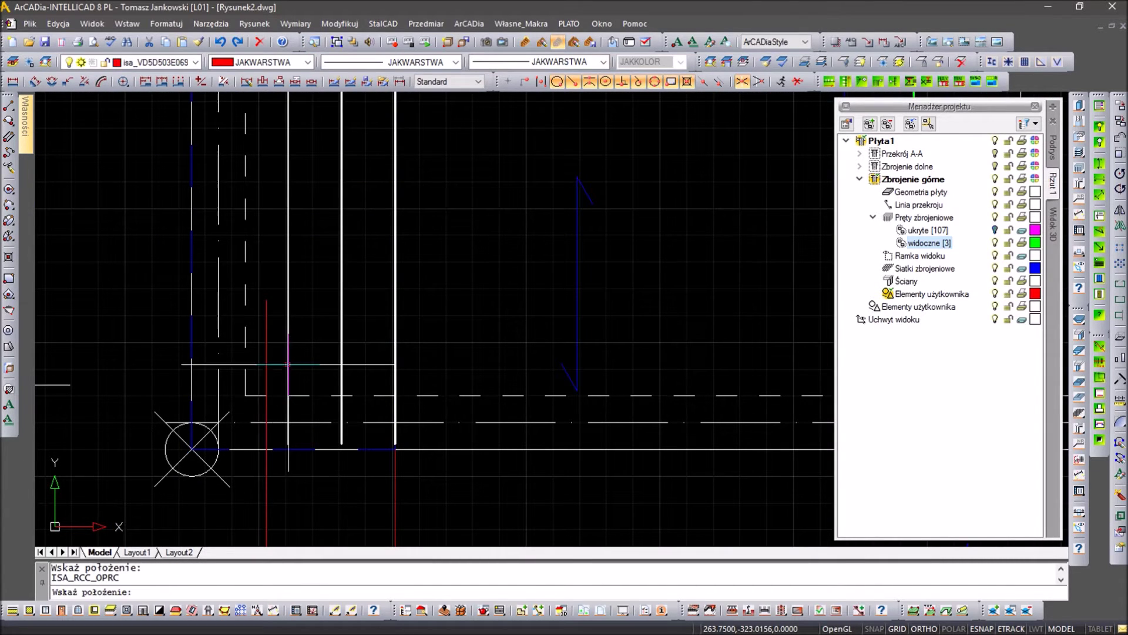
# Delete the stray blue reinforcement element and the red dashed lines near the corner.
pyautogui.press('Escape')
pyautogui.scroll(-2, 272, 365)
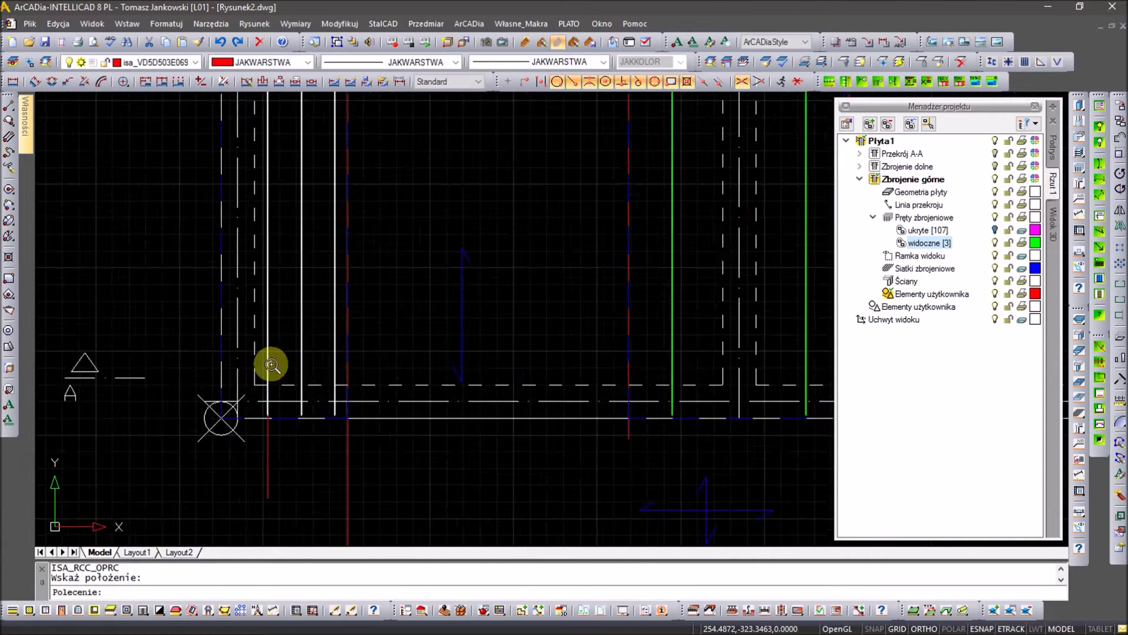
pyautogui.scroll(-2, 272, 364)
pyautogui.click(353, 448)
pyautogui.click(256, 434)
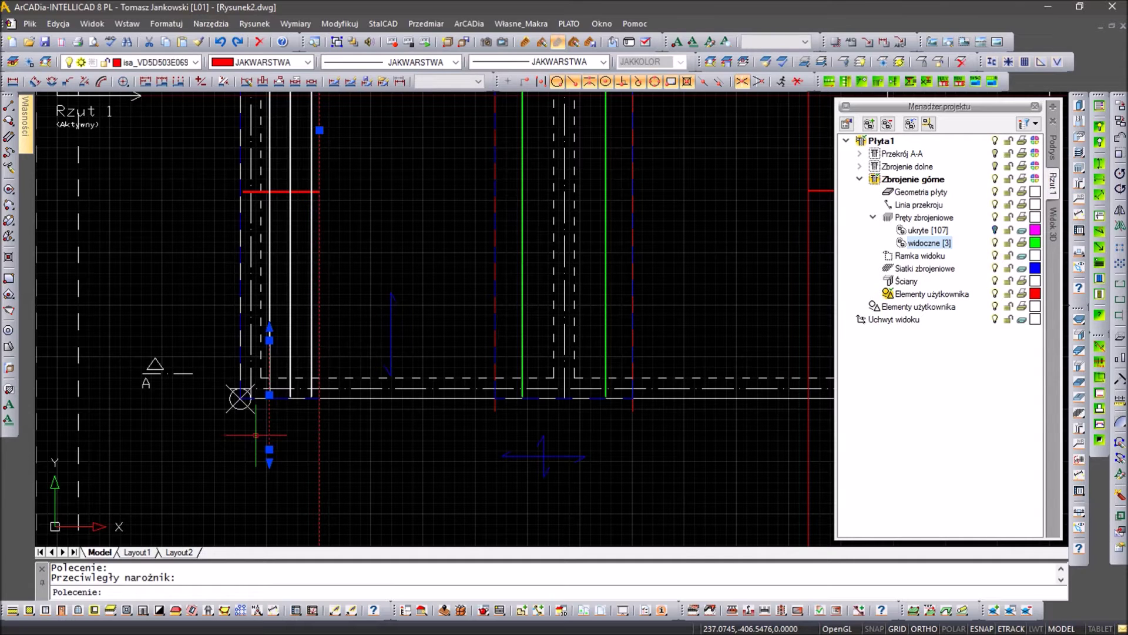
pyautogui.click(347, 446)
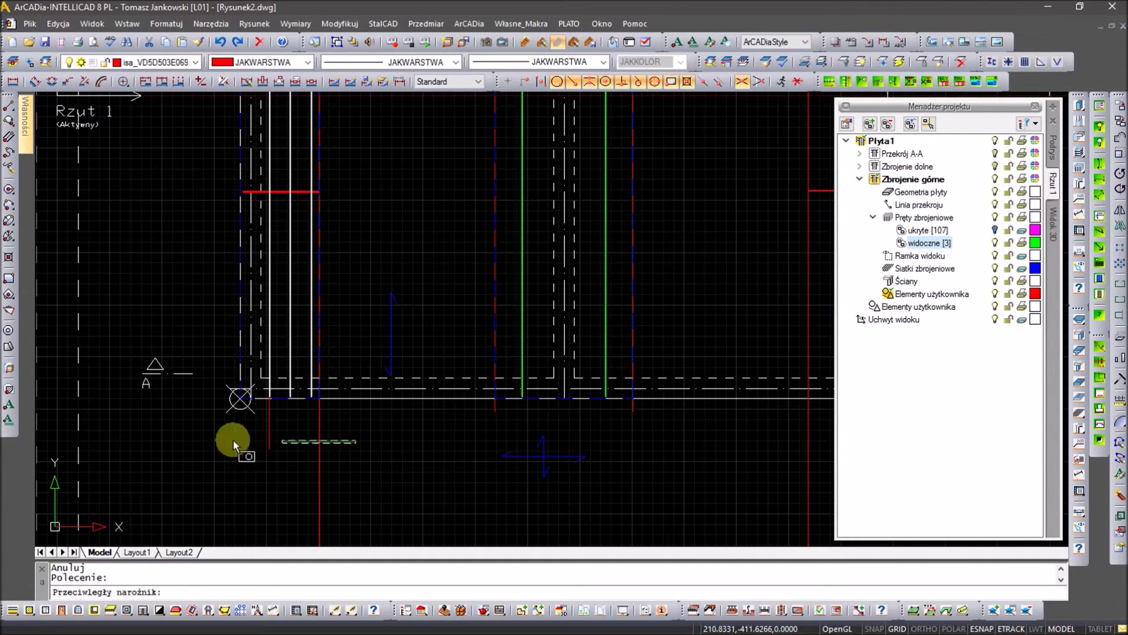
pyautogui.click(237, 441)
pyautogui.press('Delete')
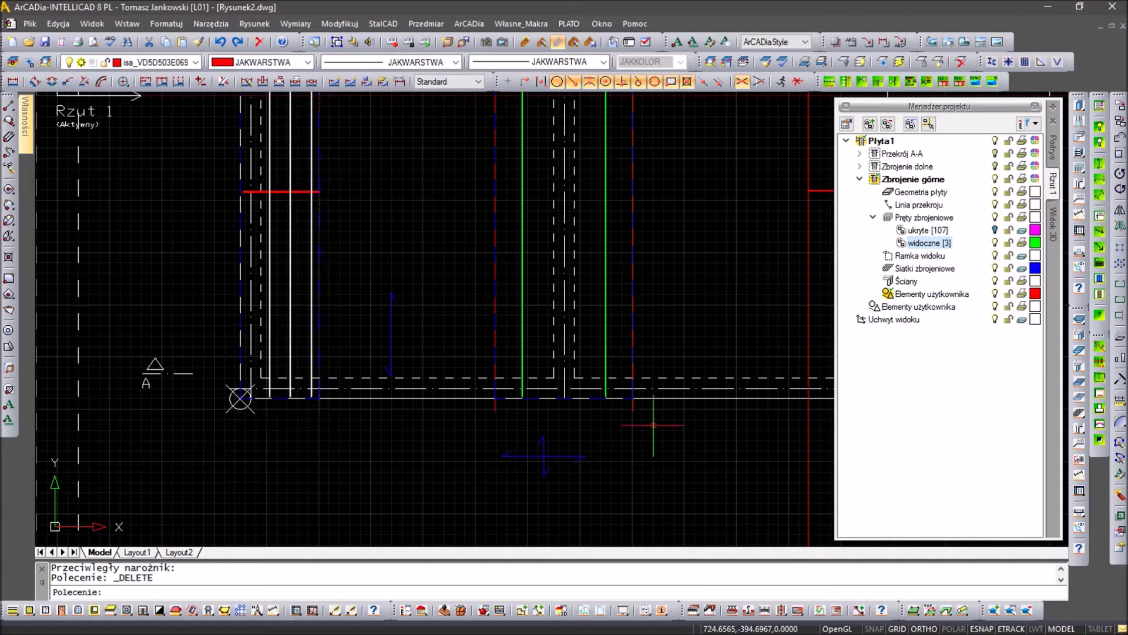
pyautogui.click(675, 403)
pyautogui.click(436, 425)
pyautogui.press('Delete')
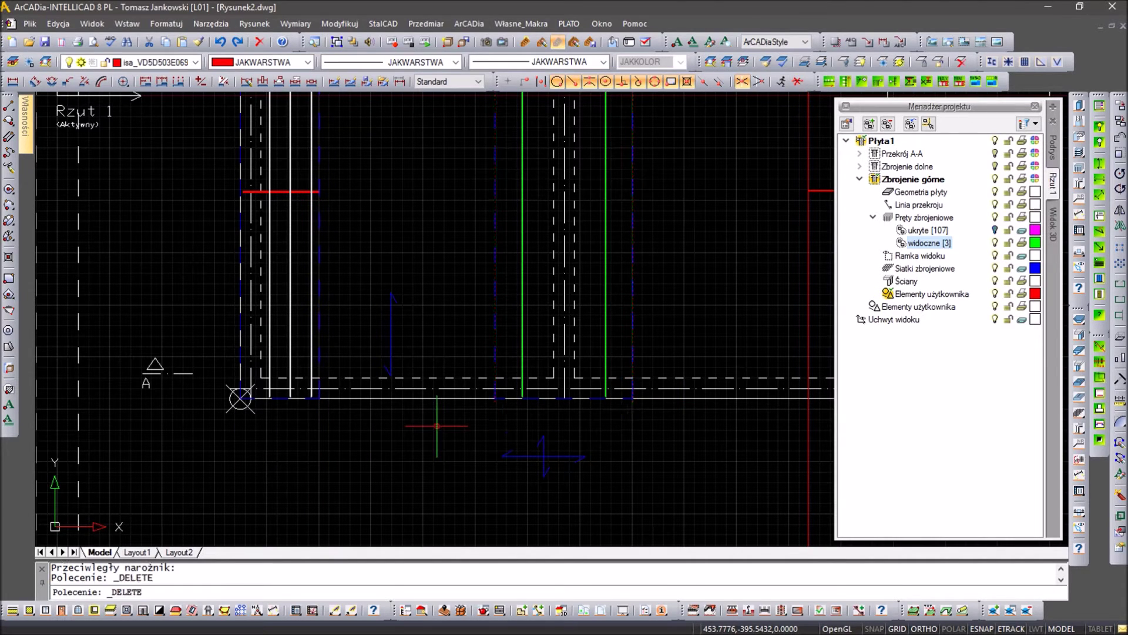
# Copy one element from the left corner to the right wall corner.
pyautogui.press('Escape')
pyautogui.press('Escape')
pyautogui.write('o')
pyautogui.press('Return')
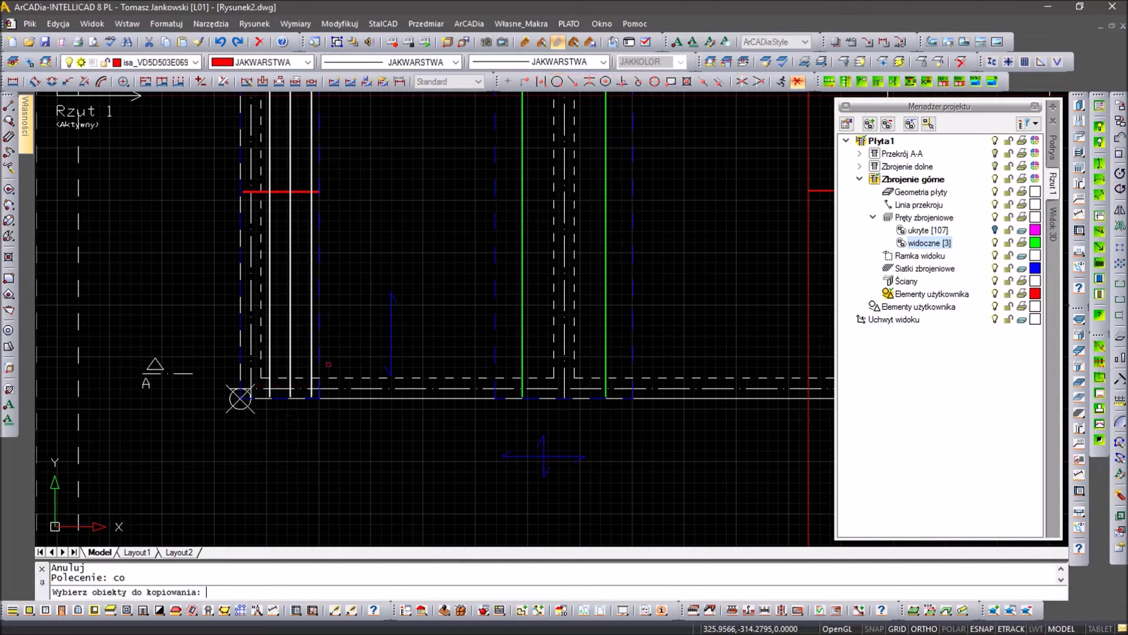
pyautogui.click(329, 398)
pyautogui.scroll(3, 330, 406)
pyautogui.press('Return')
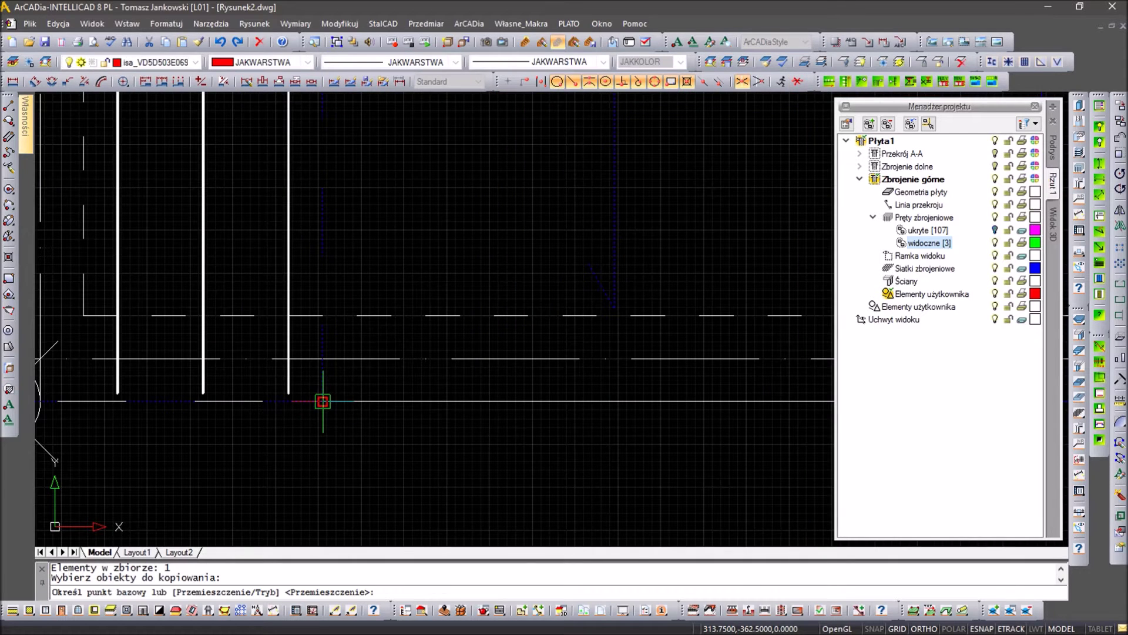
pyautogui.scroll(-3, 324, 389)
pyautogui.click(256, 394)
pyautogui.scroll(3, 639, 395)
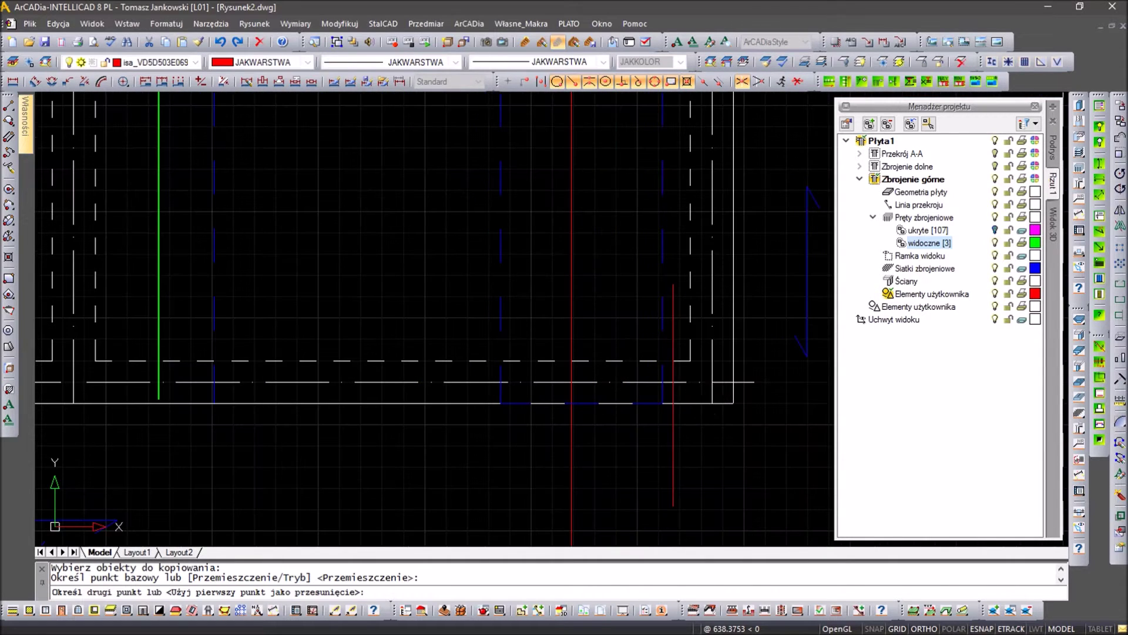
pyautogui.click(733, 403)
pyautogui.press('Escape')
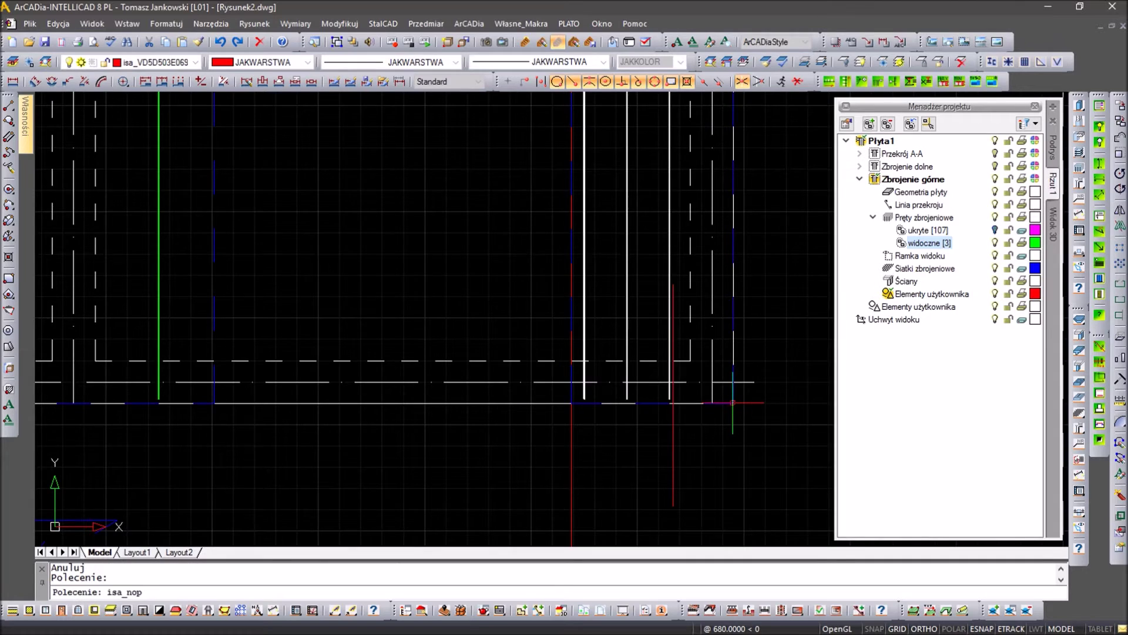
pyautogui.scroll(-3, 371, 374)
pyautogui.click(294, 340)
pyautogui.click(339, 319)
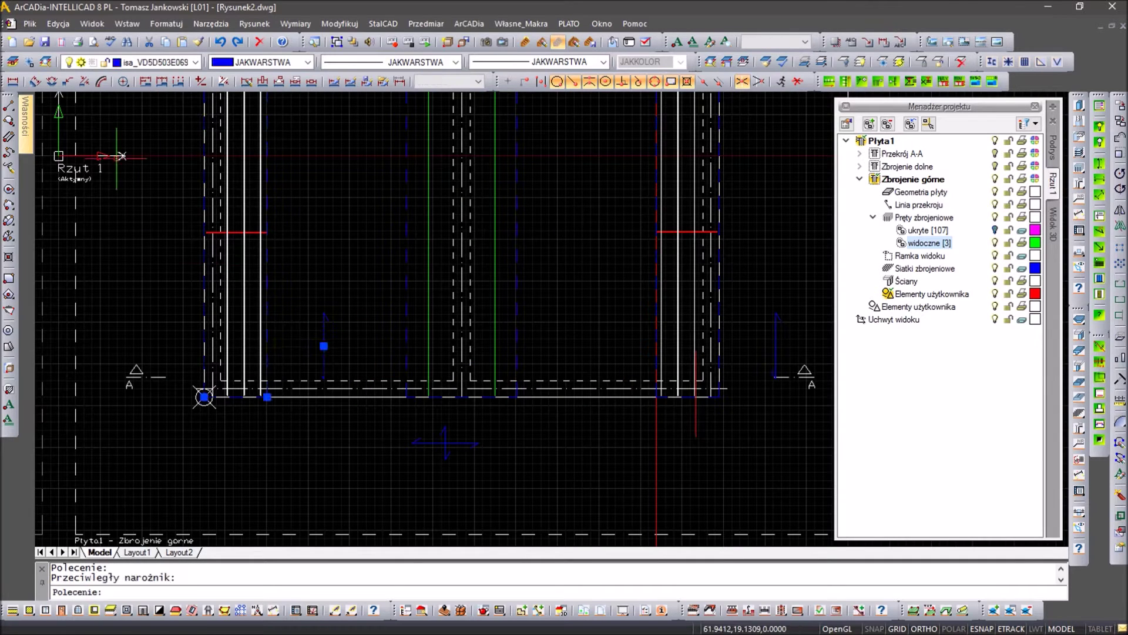
pyautogui.click(189, 131)
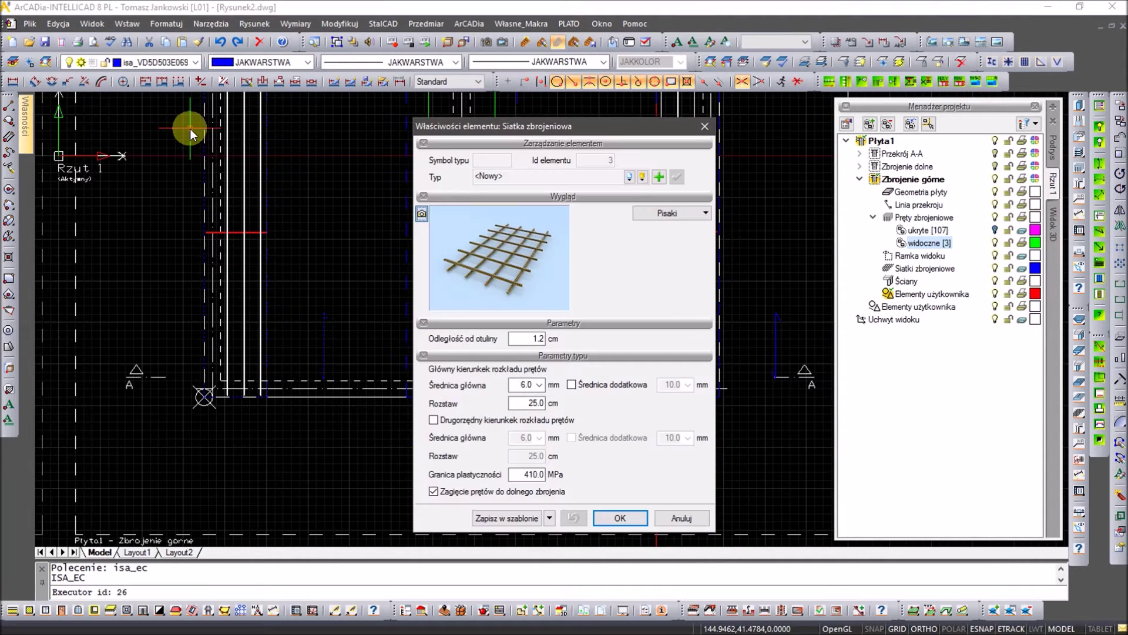
pyautogui.click(681, 517)
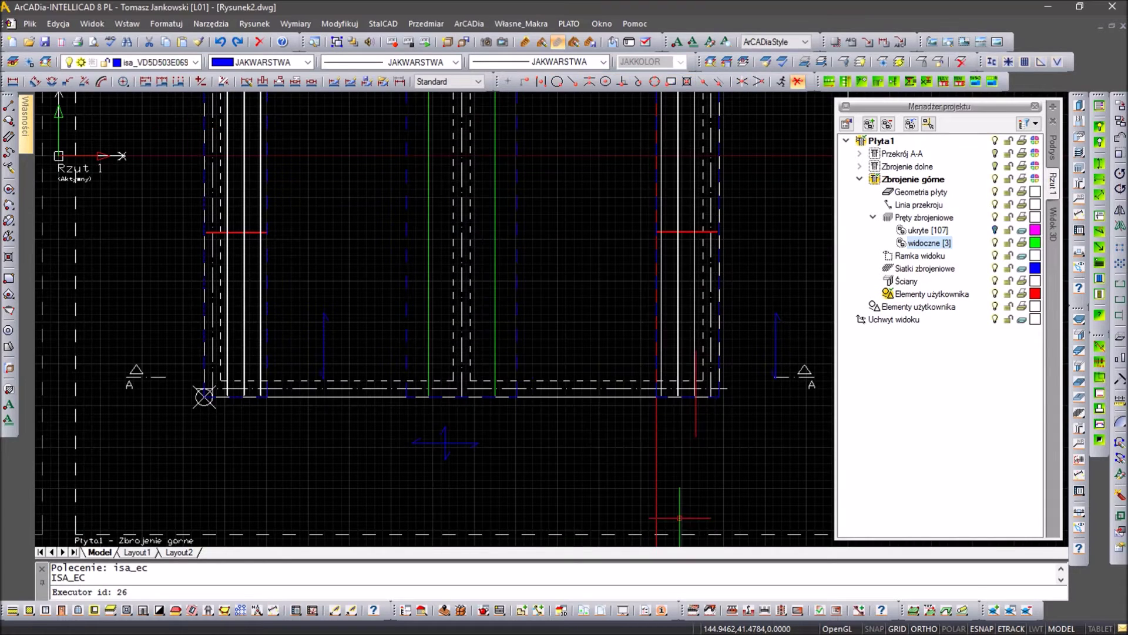
pyautogui.scroll(2, 731, 390)
pyautogui.scroll(2, 696, 421)
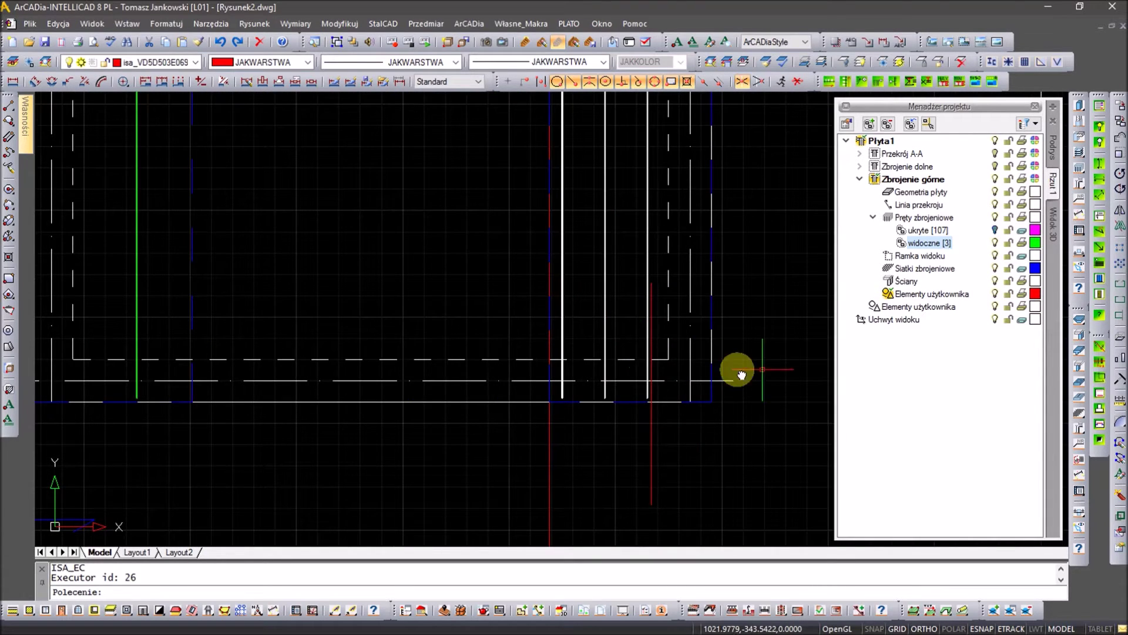
pyautogui.moveTo(720, 371); pyautogui.dragTo(526, 374, button='middle')
pyautogui.moveTo(709, 254); pyautogui.dragTo(579, 317)
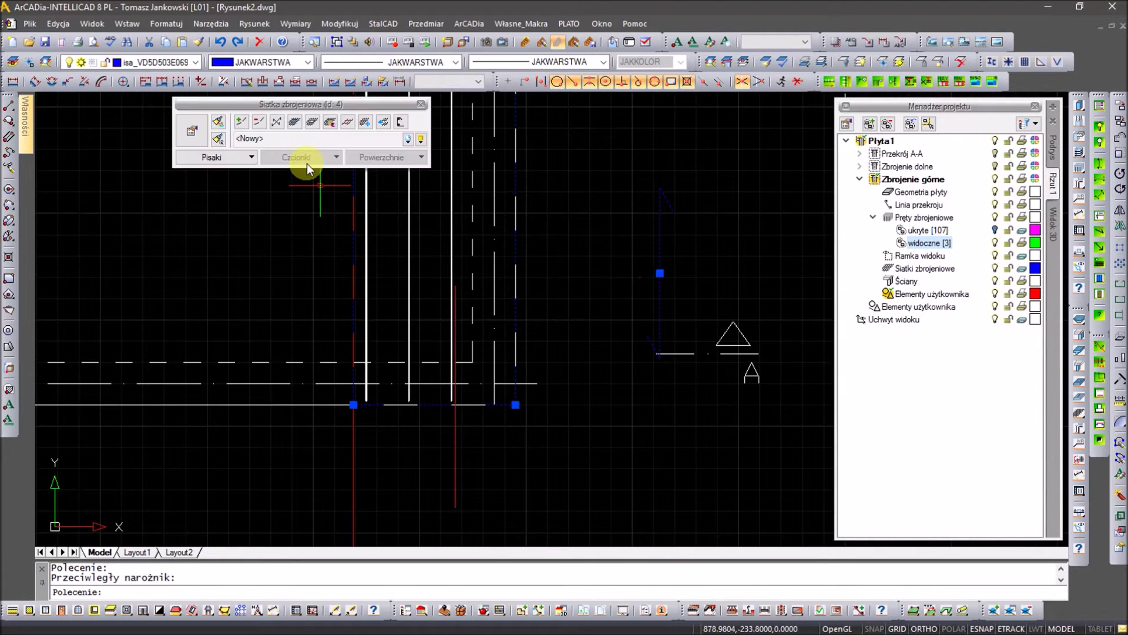
pyautogui.click(366, 130)
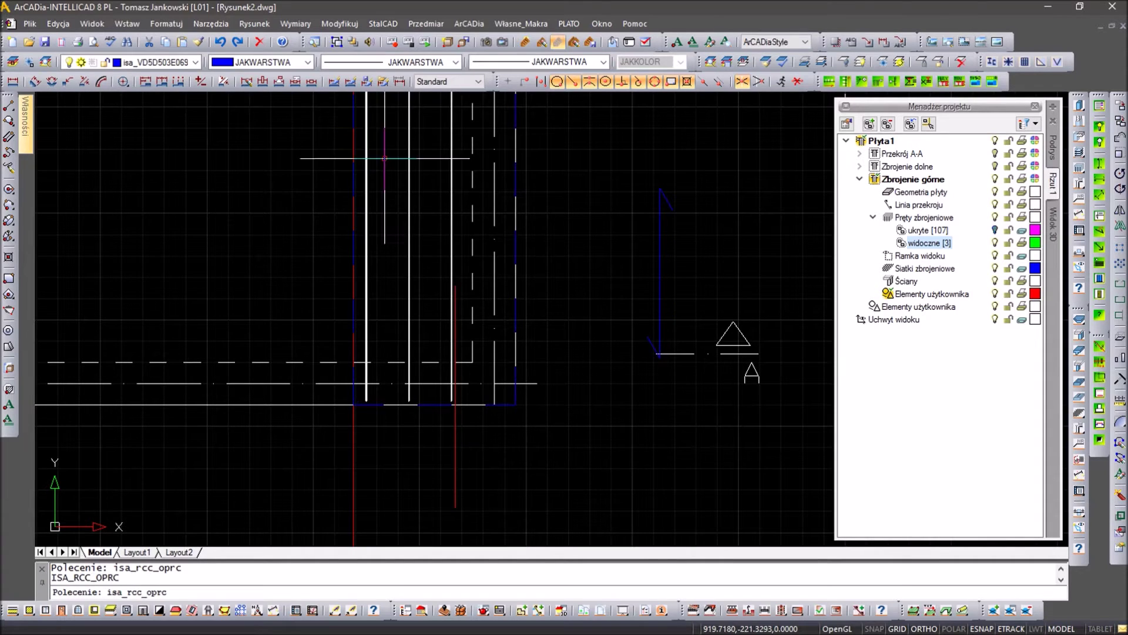
pyautogui.scroll(2, 484, 361)
pyautogui.click(438, 324)
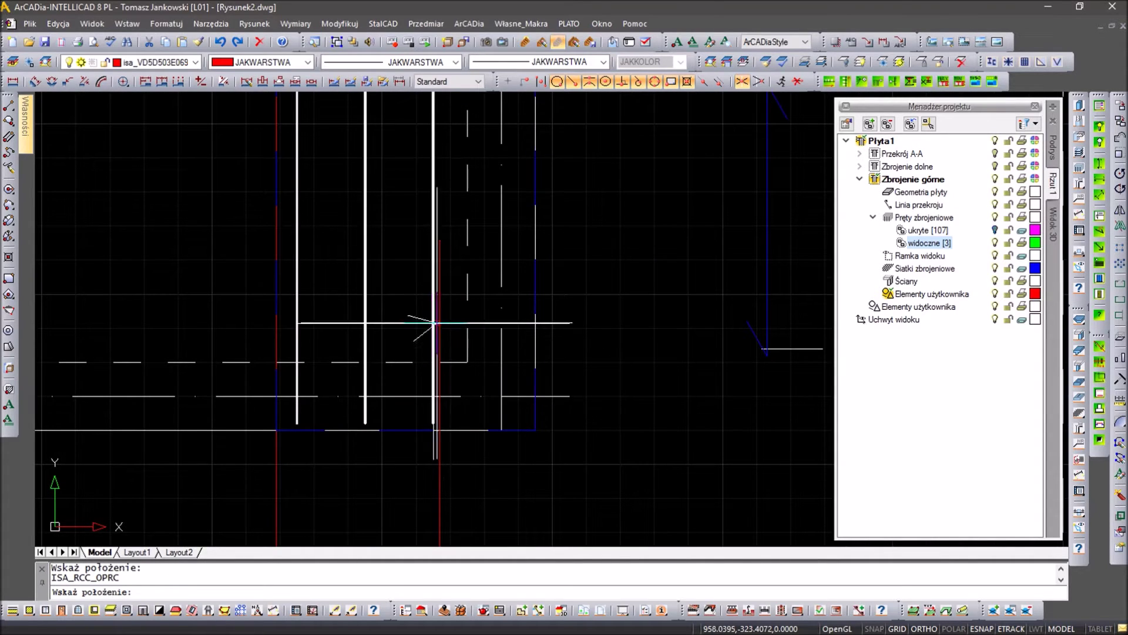
pyautogui.press('Escape')
pyautogui.scroll(-3, 479, 327)
pyautogui.click(422, 364)
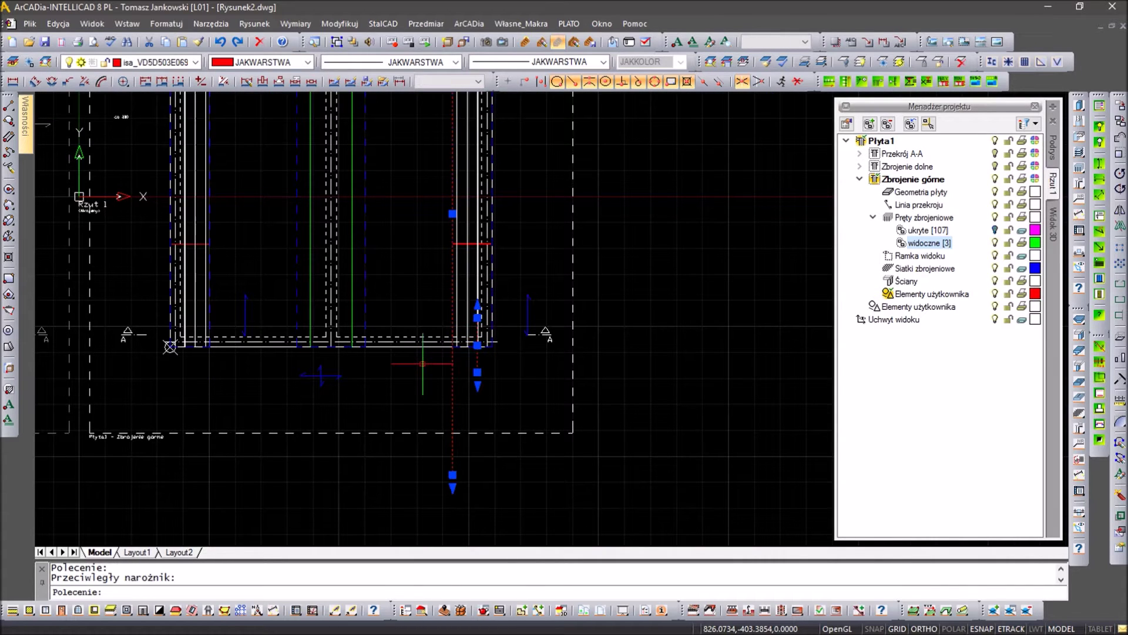
# Delete the leftover dashed line and recentre the view on the slab.
pyautogui.press('Delete')
pyautogui.moveTo(371, 284); pyautogui.dragTo(468, 379, button='middle')
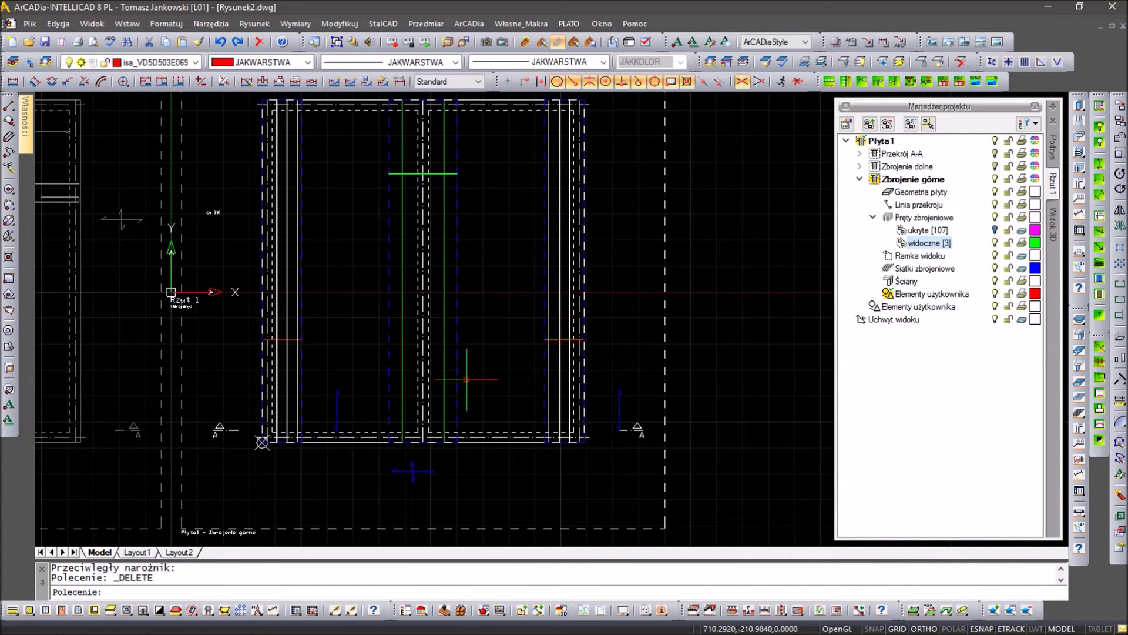
pyautogui.moveTo(419, 248); pyautogui.dragTo(435, 324, button='middle')
pyautogui.press('Escape')
pyautogui.press('Escape')
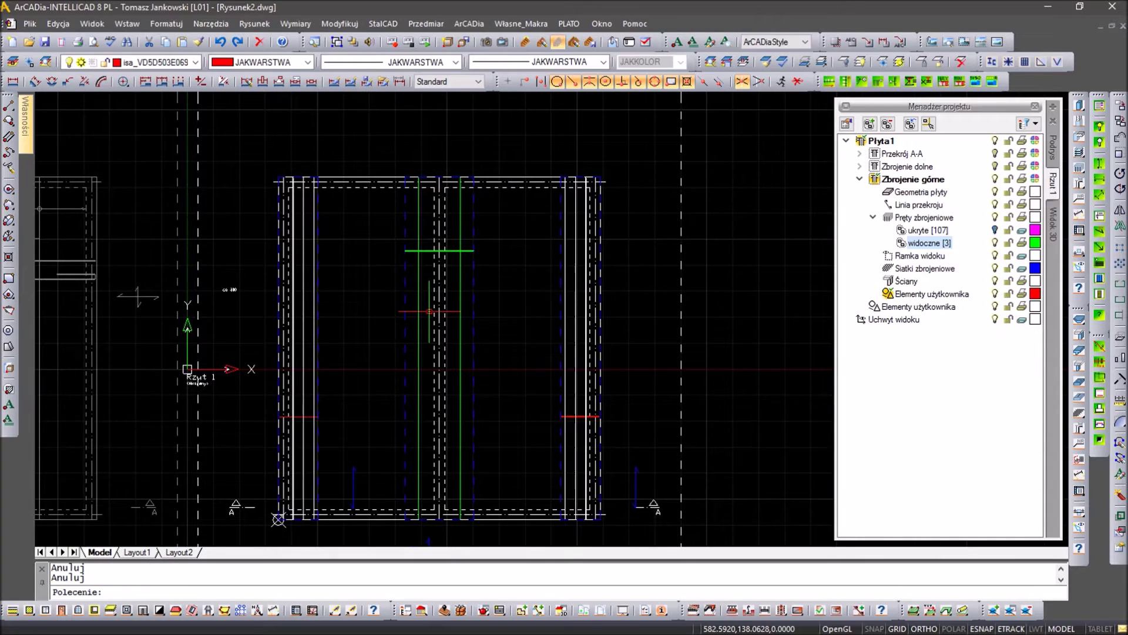
pyautogui.scroll(2, 414, 242)
pyautogui.scroll(2, 511, 220)
pyautogui.moveTo(502, 220); pyautogui.dragTo(531, 275, button='middle')
pyautogui.moveTo(781, 232); pyautogui.dragTo(617, 251, button='middle')
pyautogui.scroll(2, 666, 240)
# Move more vertical top bars into the 'ukryte' group, bringing it to 111.
pyautogui.click(639, 236)
pyautogui.click(617, 244)
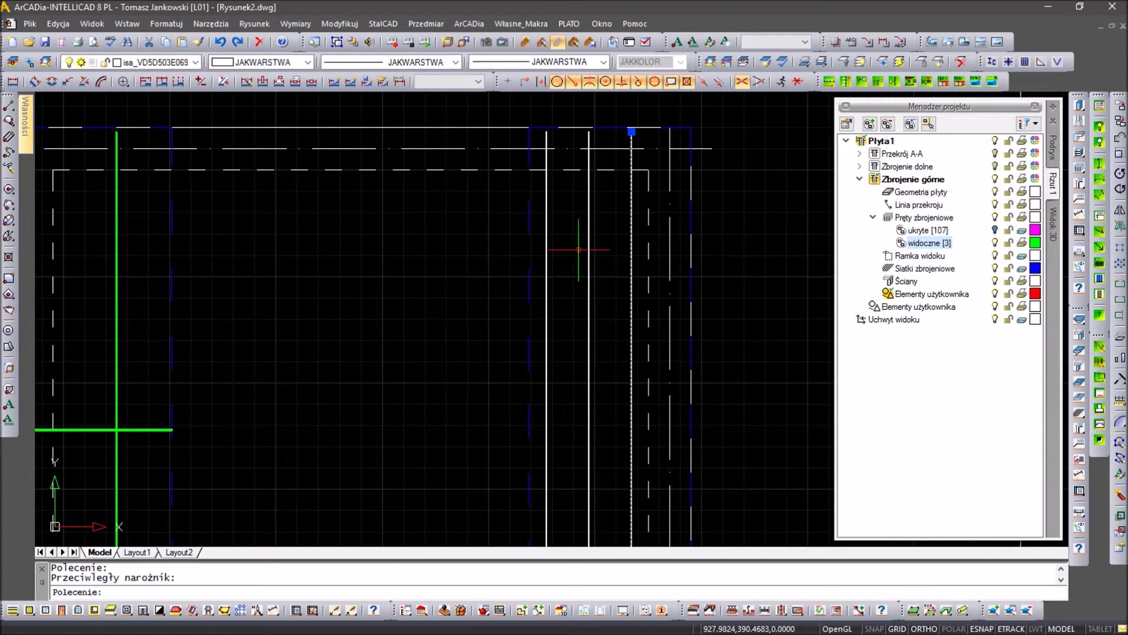
pyautogui.click(553, 256)
pyautogui.click(541, 258)
pyautogui.scroll(-5, 298, 251)
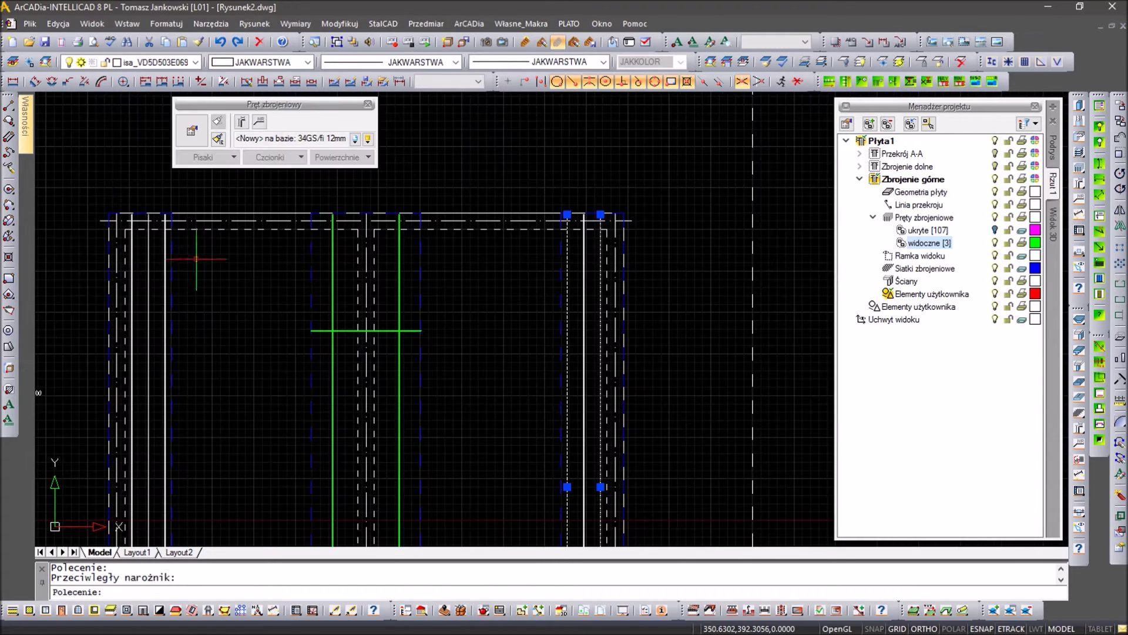
pyautogui.scroll(3, 164, 245)
pyautogui.moveTo(164, 244); pyautogui.dragTo(504, 284, button='middle')
pyautogui.click(449, 297)
pyautogui.click(364, 302)
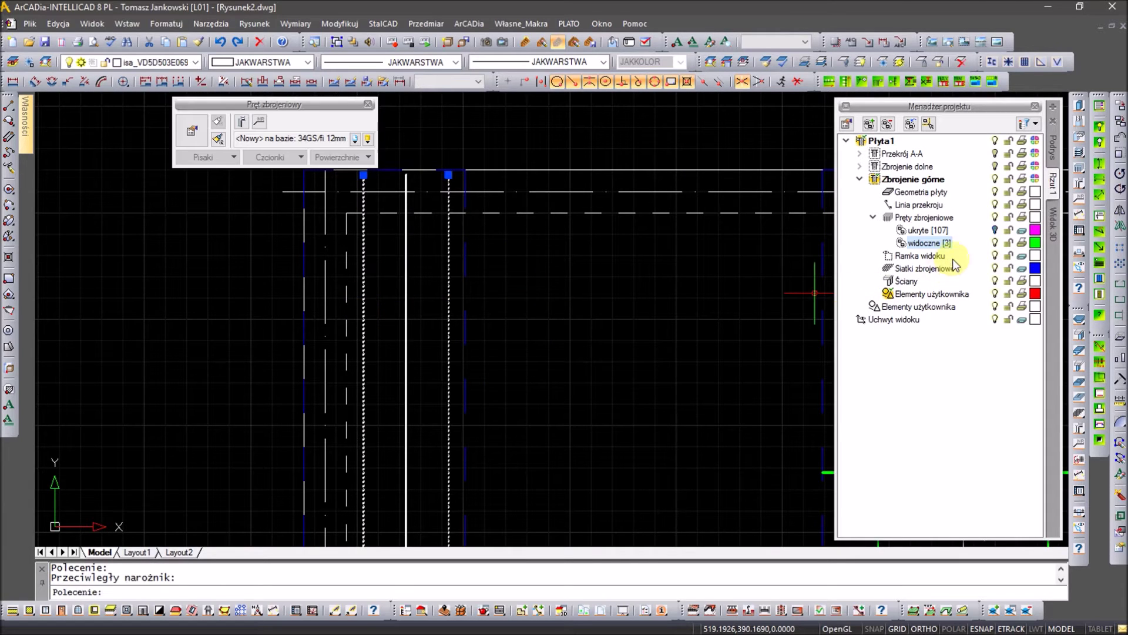
pyautogui.click(927, 230)
pyautogui.click(911, 130)
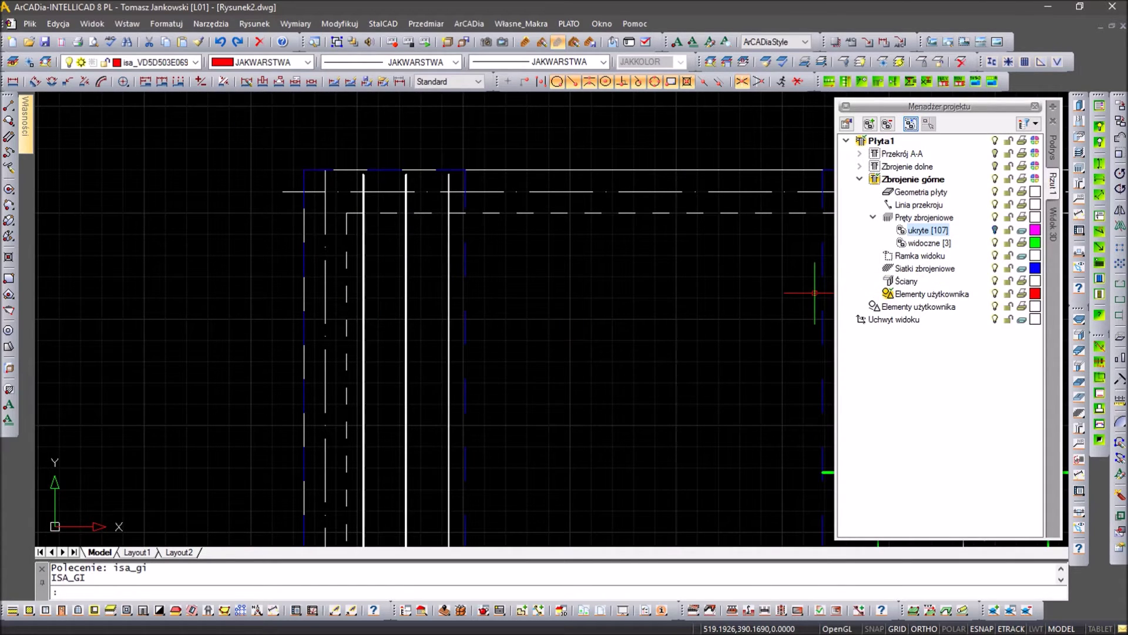
# Assign the vertical bar near the left wall to 'widoczne', making 5 visible bars.
pyautogui.scroll(-3, 653, 315)
pyautogui.scroll(3, 734, 298)
pyautogui.click(718, 302)
pyautogui.click(353, 320)
pyautogui.moveTo(71, 317); pyautogui.dragTo(415, 309, button='middle')
pyautogui.click(383, 320)
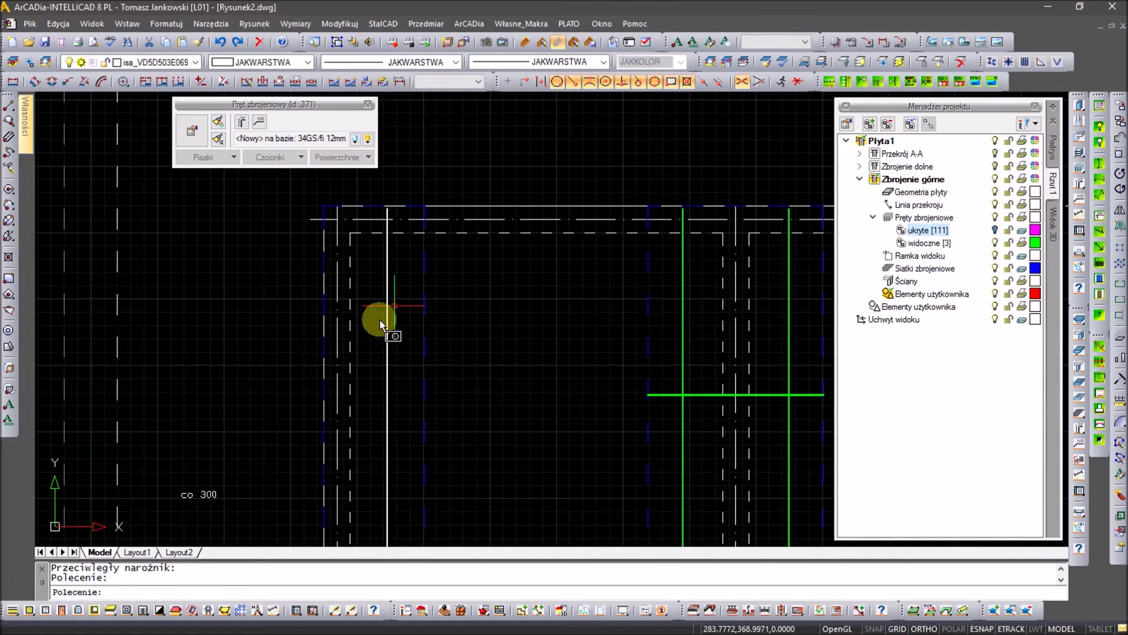
pyautogui.click(916, 247)
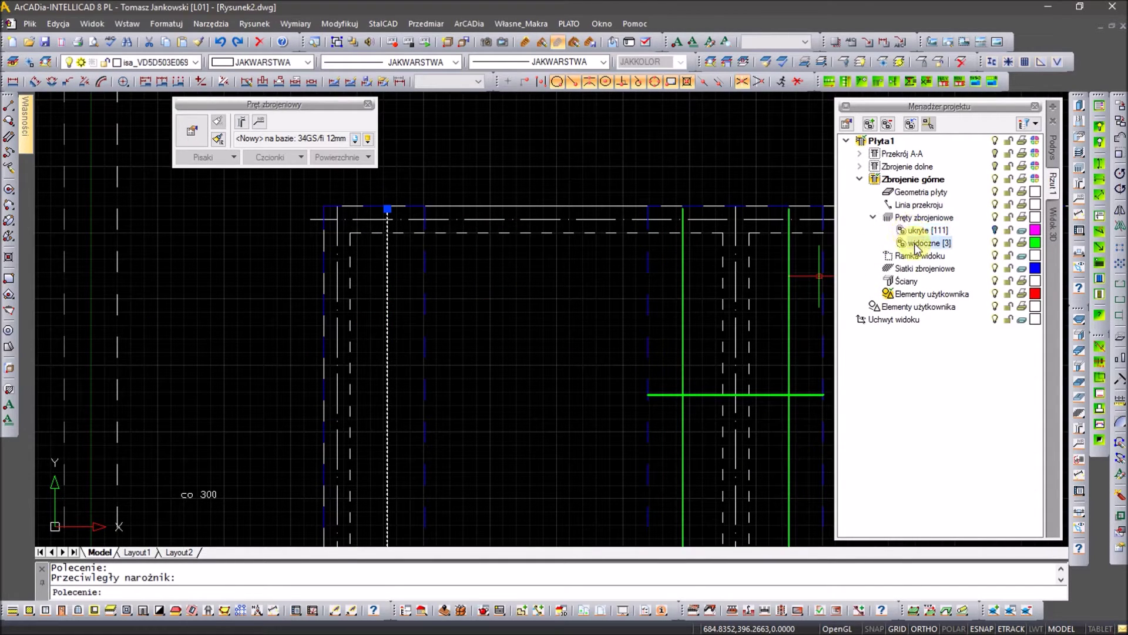
pyautogui.click(910, 125)
# Pan and zoom the view back over the slab's bars.
pyautogui.moveTo(568, 372); pyautogui.dragTo(463, 313, button='middle')
pyautogui.scroll(-1, 456, 303)
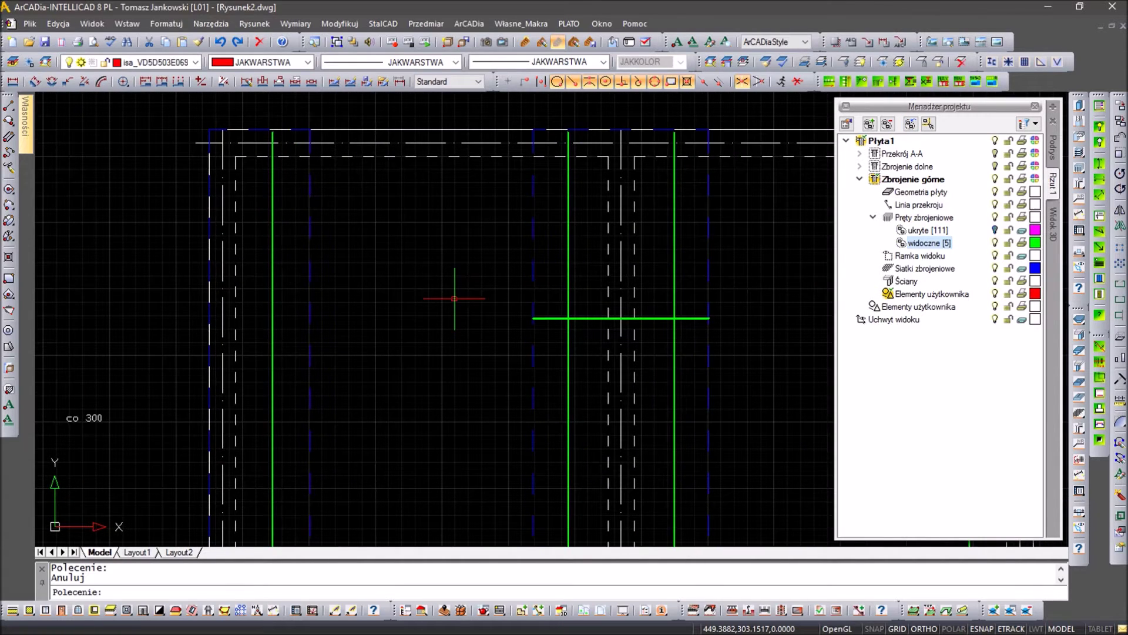
pyautogui.scroll(-3, 431, 286)
pyautogui.scroll(3, 340, 272)
pyautogui.click(340, 273)
pyautogui.scroll(2, 341, 272)
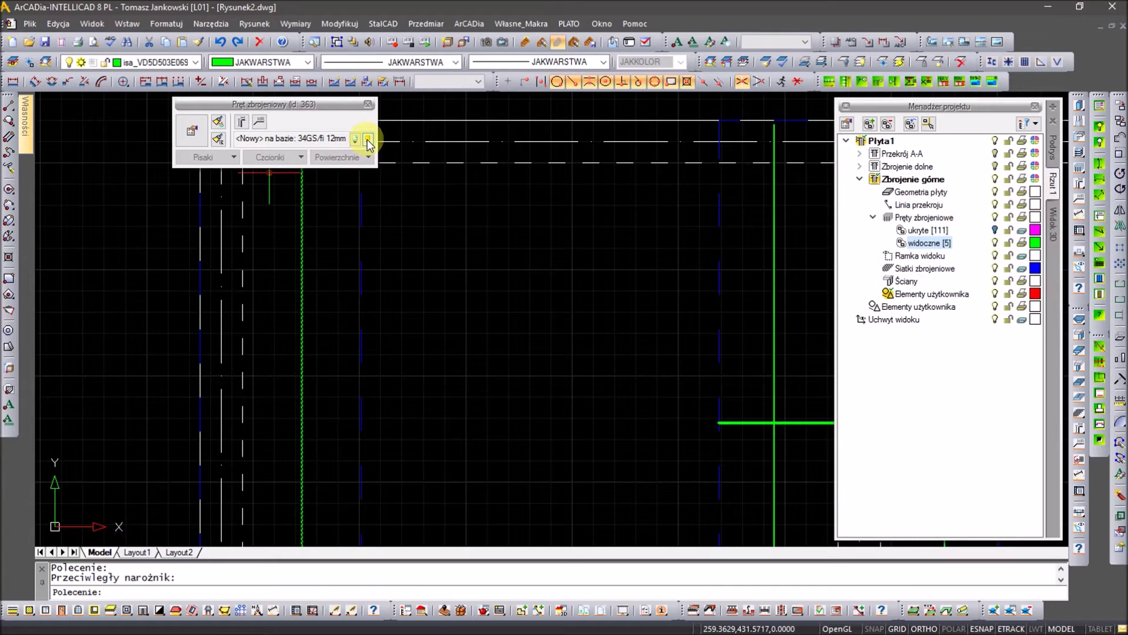
pyautogui.click(260, 122)
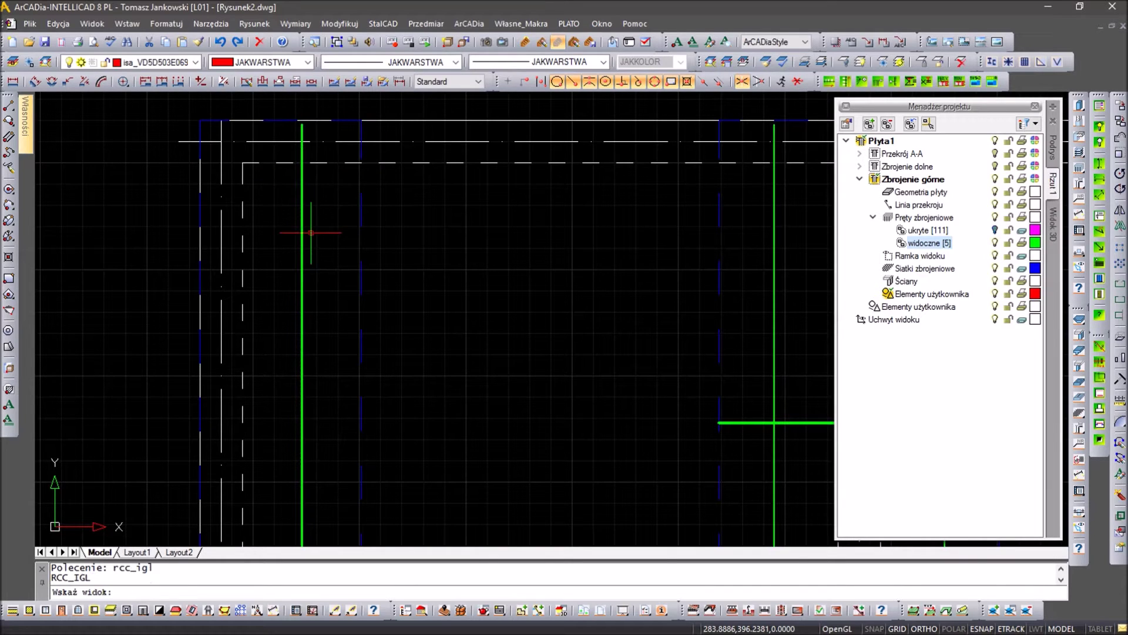
# Place an Nr5 #6 co 250 label in the Nr + fi + rozstaw format on the slab view.
pyautogui.click(301, 235)
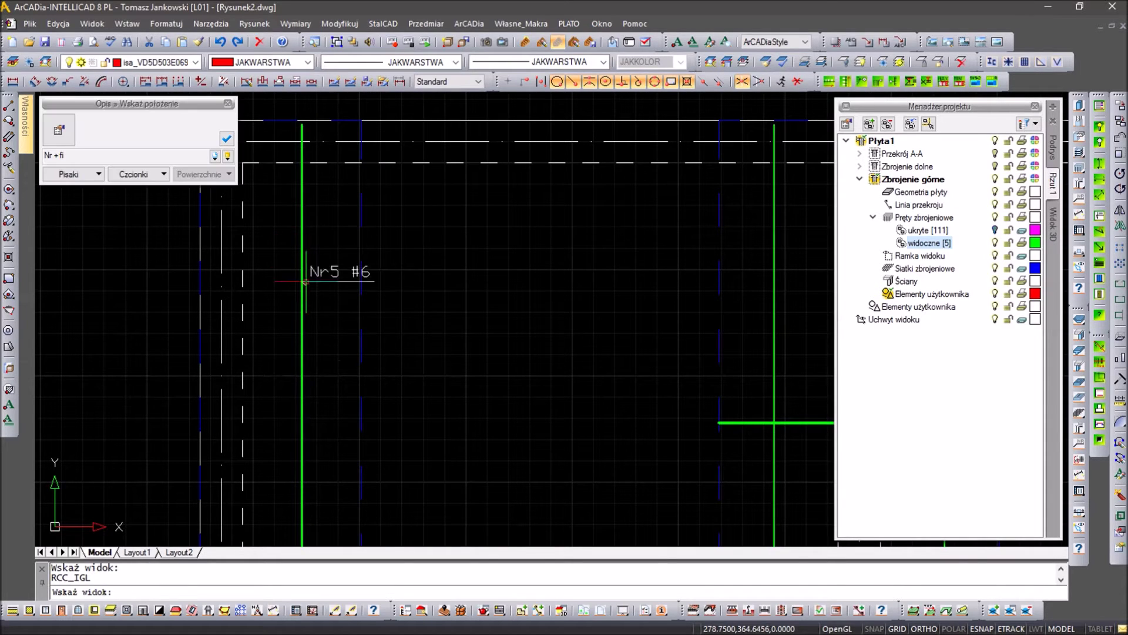
pyautogui.click(214, 155)
pyautogui.click(157, 185)
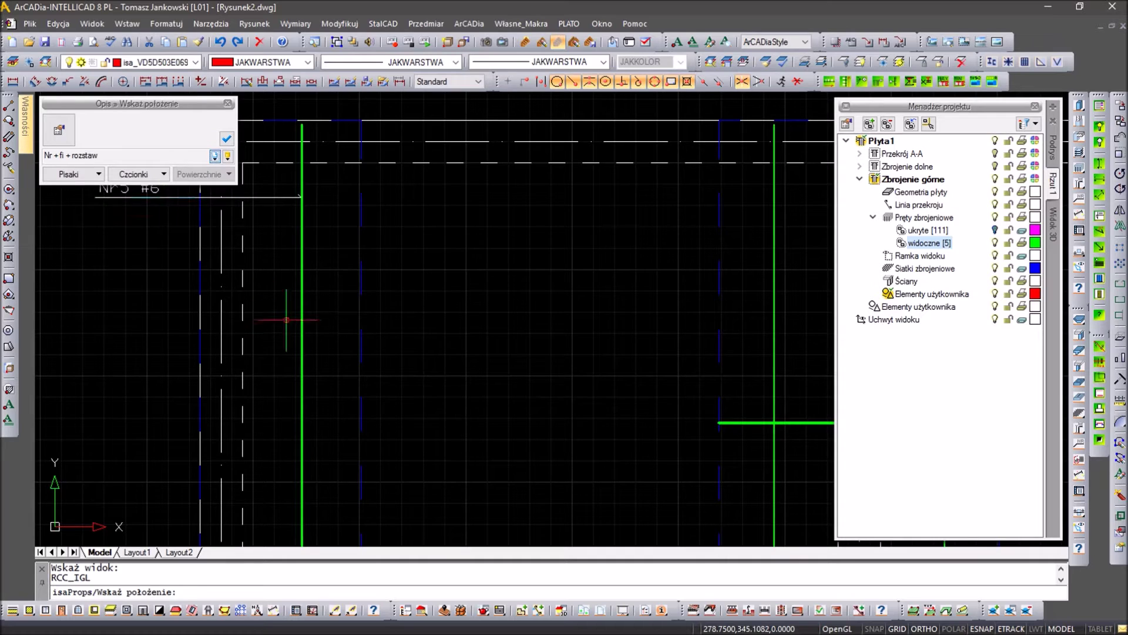
pyautogui.click(326, 316)
# Label the next two green vertical bars on the right with Nr5 #6 co 250.
pyautogui.moveTo(647, 317); pyautogui.dragTo(516, 322, button='middle')
pyautogui.click(625, 333)
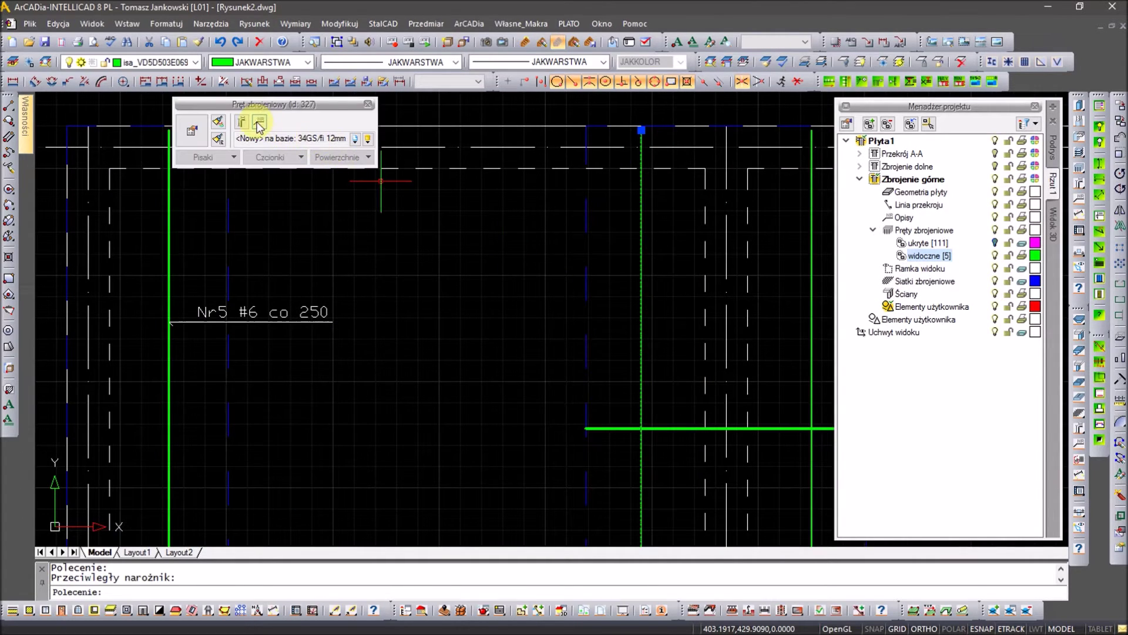
pyautogui.click(259, 123)
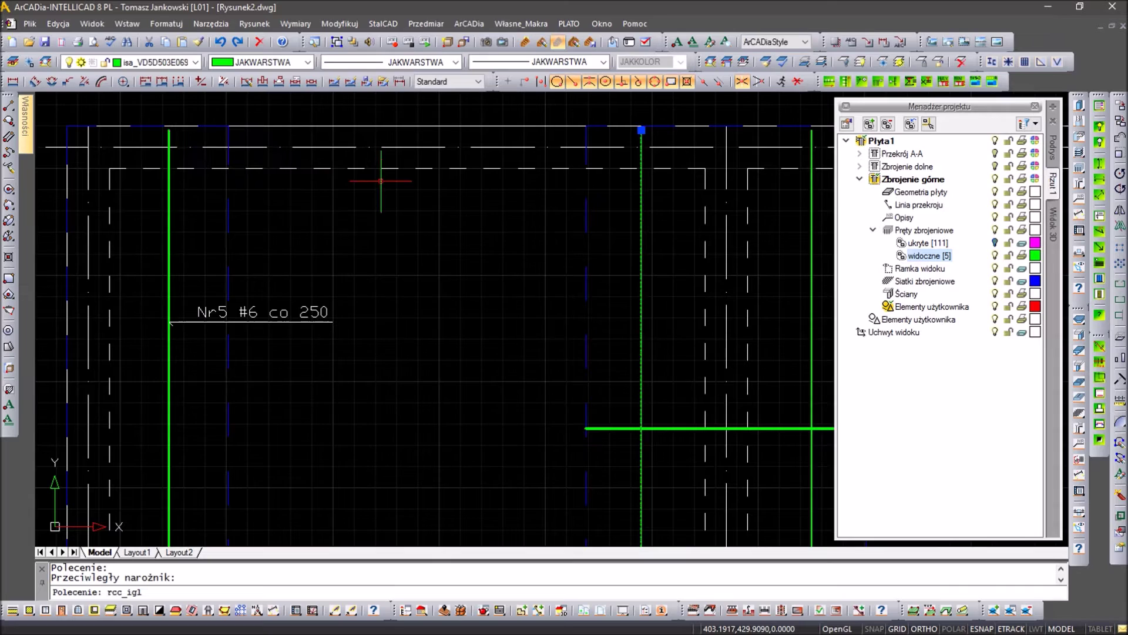
pyautogui.click(641, 335)
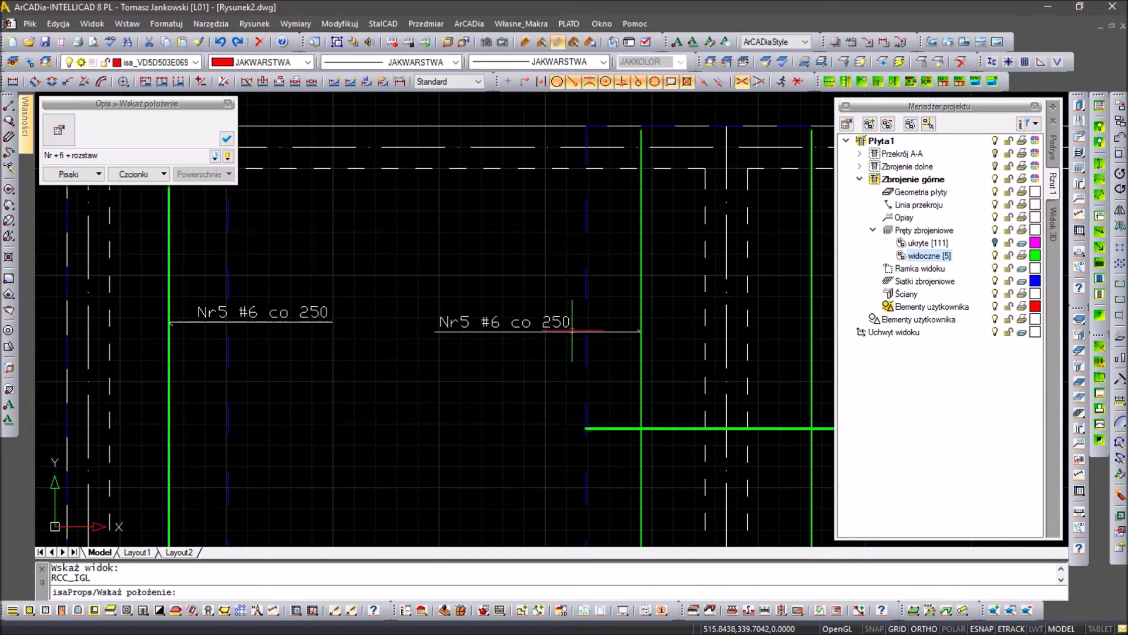
pyautogui.click(614, 322)
pyautogui.moveTo(774, 319); pyautogui.dragTo(554, 311, button='middle')
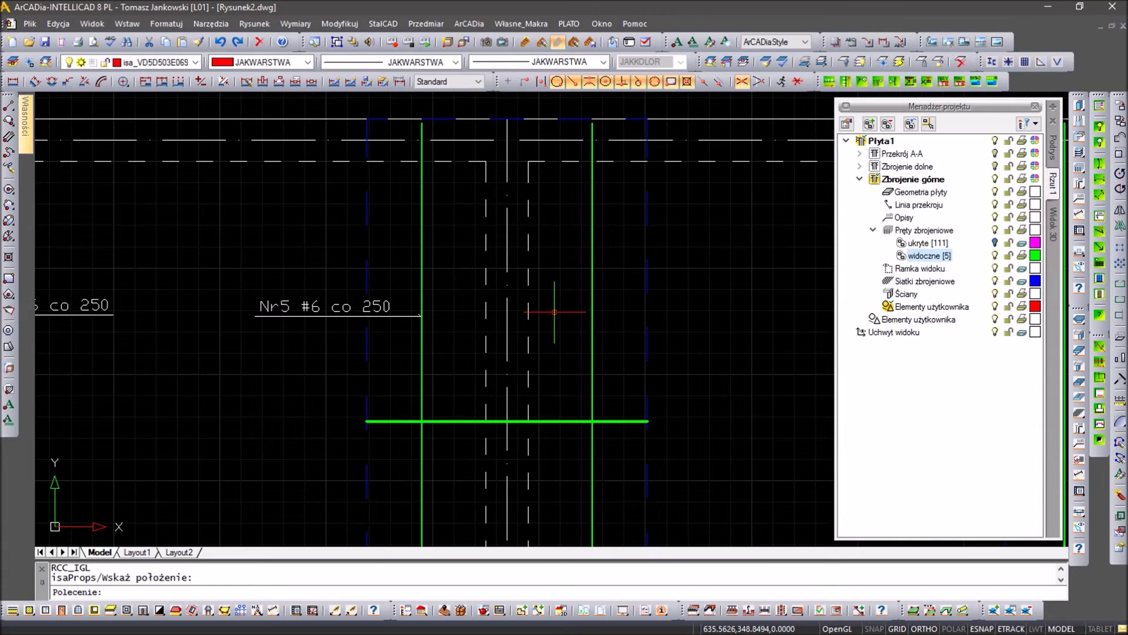
pyautogui.click(592, 332)
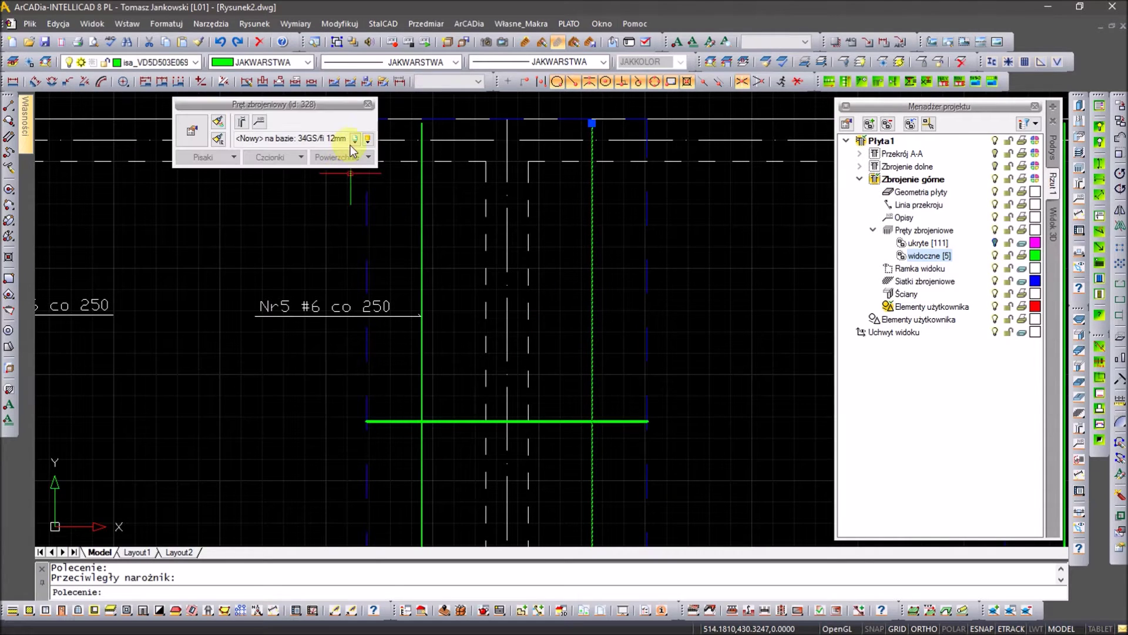
pyautogui.click(279, 125)
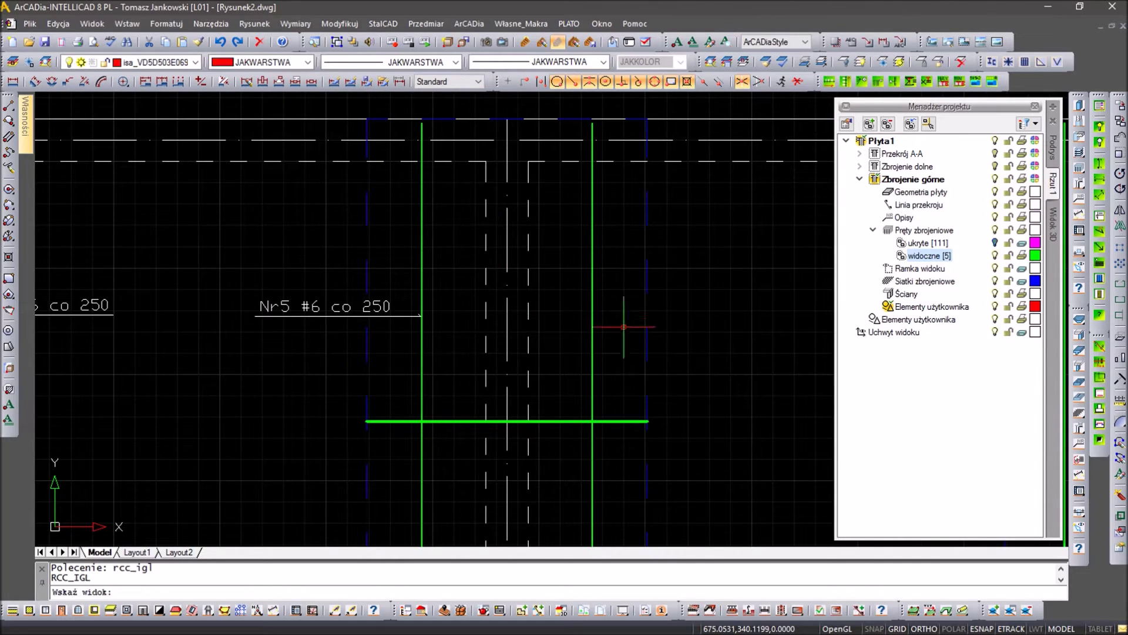
pyautogui.click(592, 321)
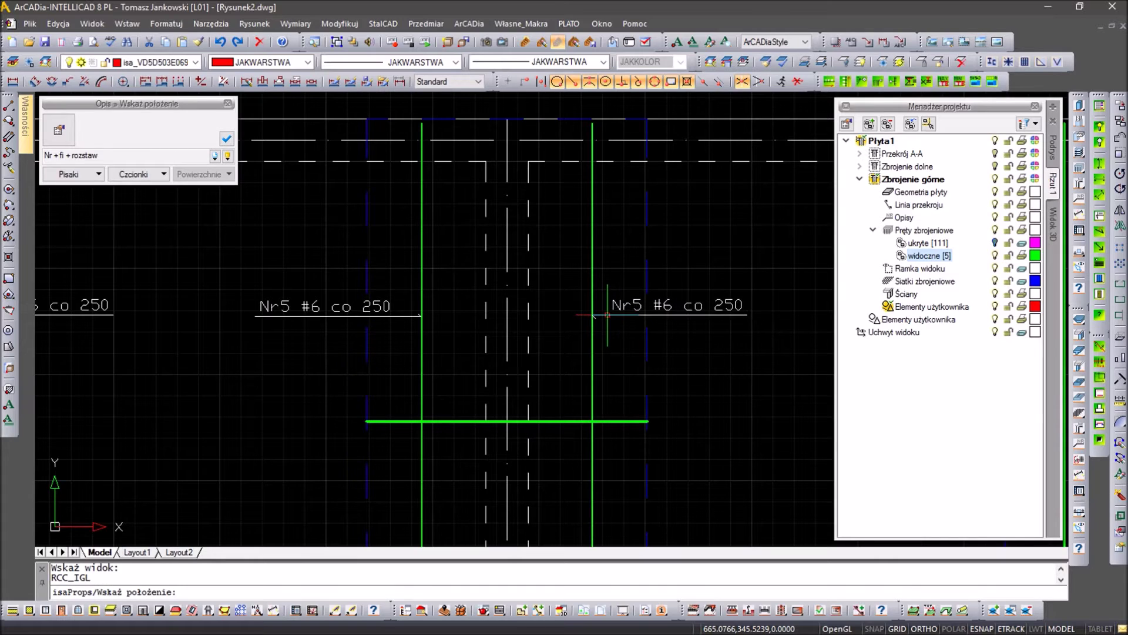
pyautogui.click(594, 317)
# Label another green vertical bar further right with Nr5 #6 co 250.
pyautogui.moveTo(578, 379); pyautogui.dragTo(278, 295, button='middle')
pyautogui.click(755, 233)
pyautogui.click(353, 146)
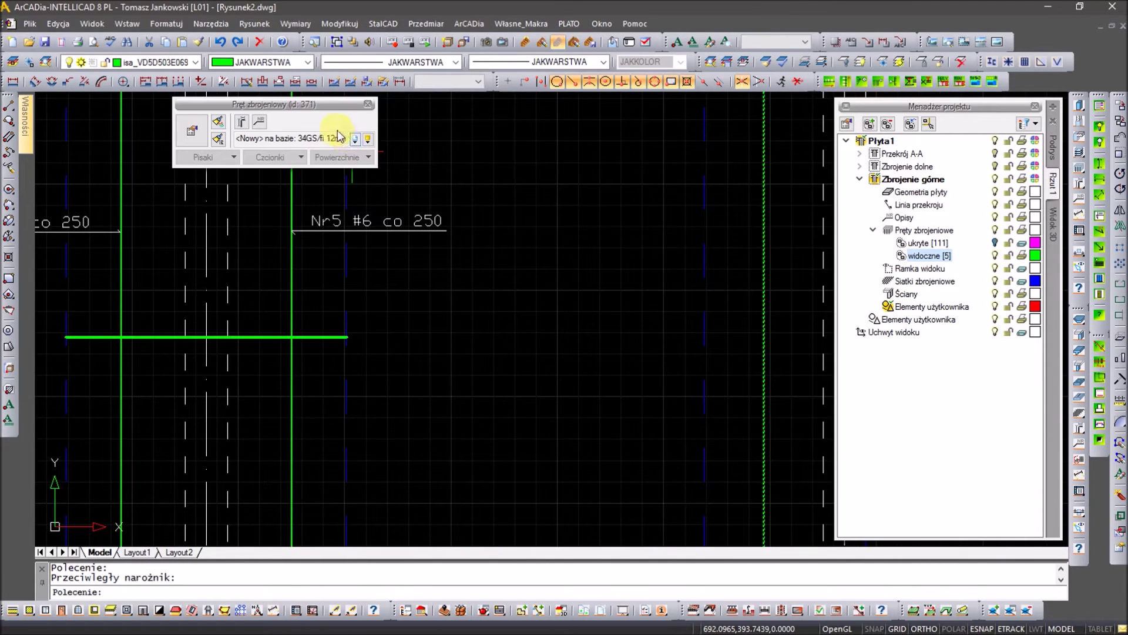
pyautogui.click(265, 122)
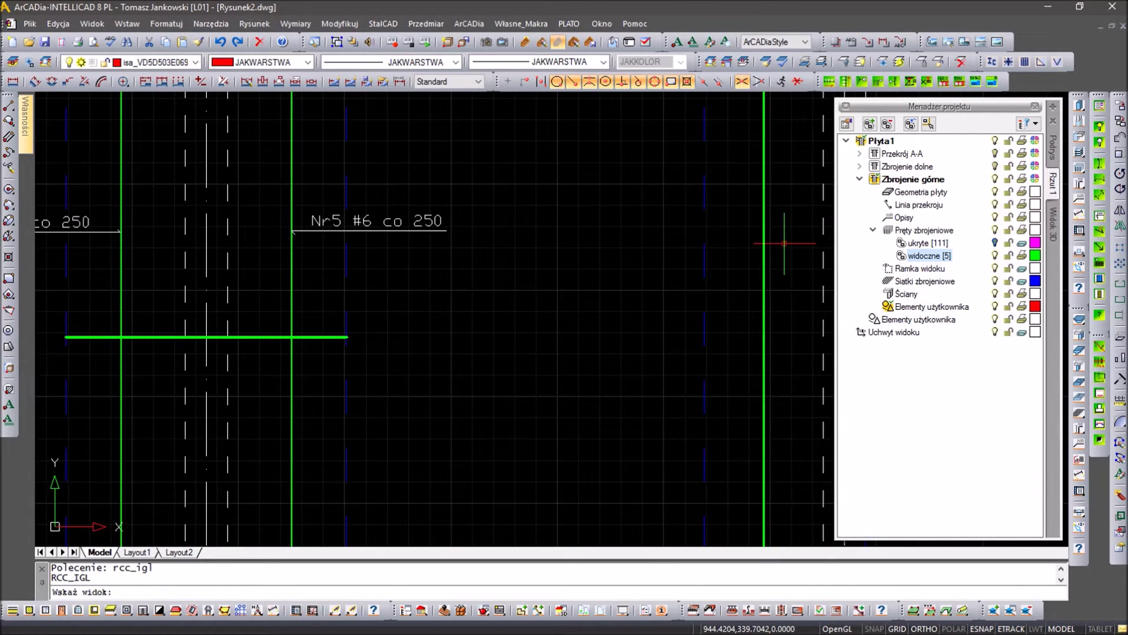
pyautogui.click(763, 242)
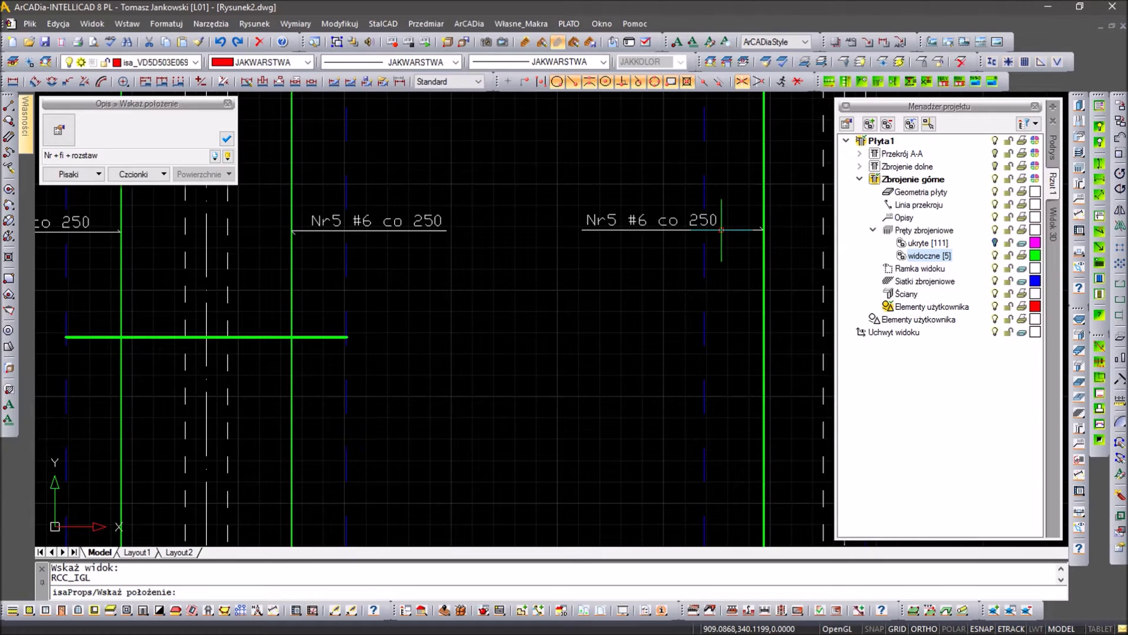
pyautogui.click(721, 230)
# Label the horizontal green bar with Nr4 #12 co 150 placed above it.
pyautogui.moveTo(344, 314); pyautogui.dragTo(335, 352)
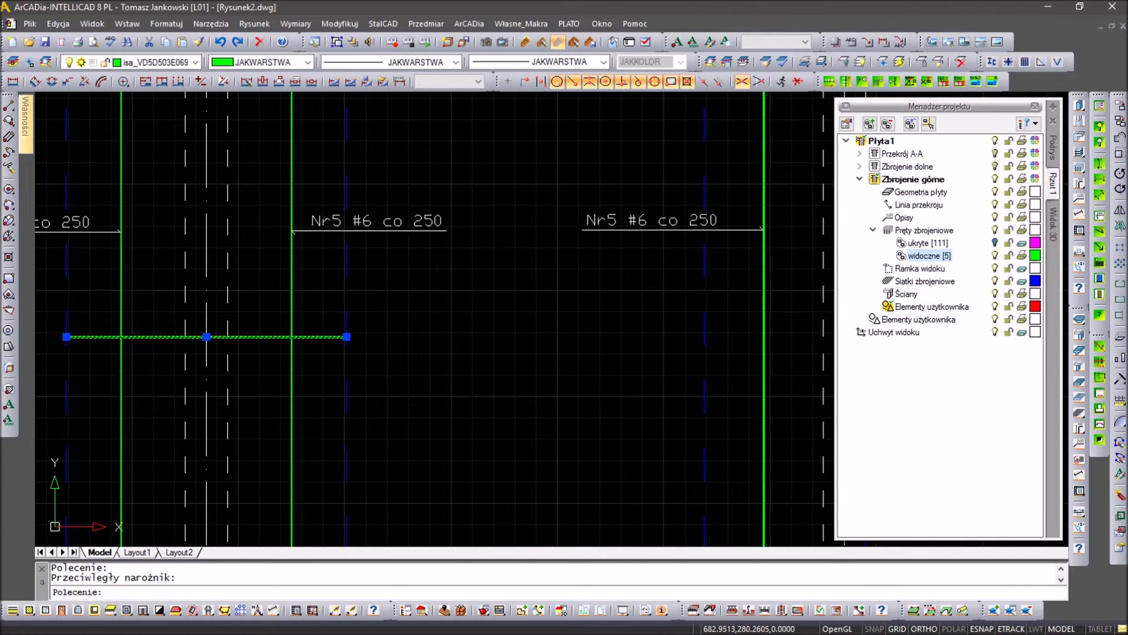
pyautogui.click(260, 124)
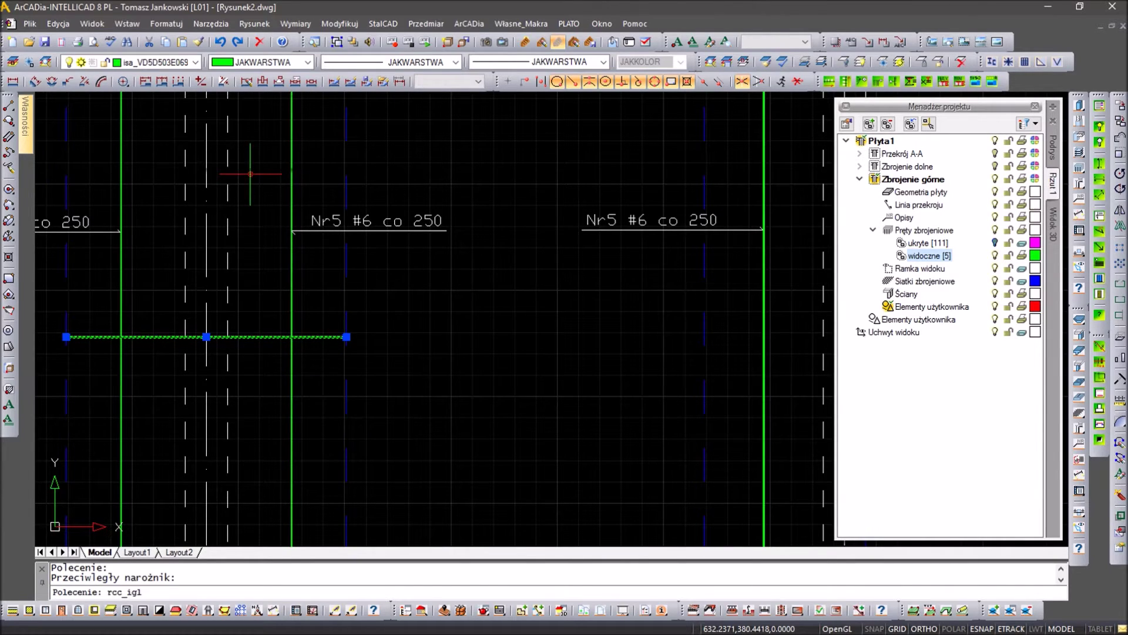
pyautogui.click(318, 337)
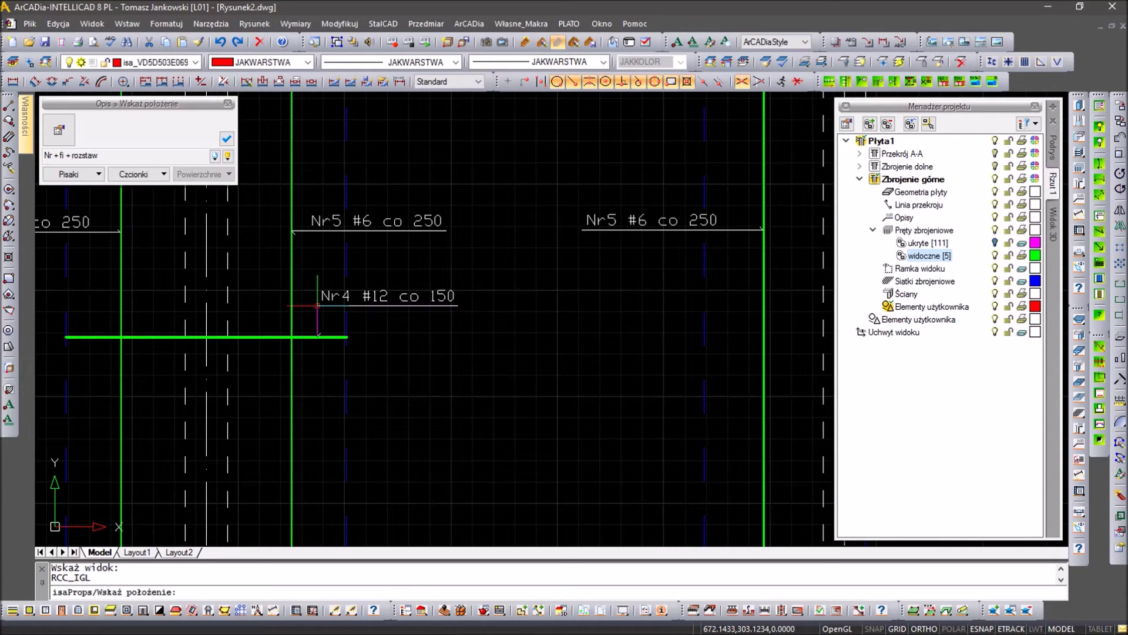
pyautogui.click(317, 305)
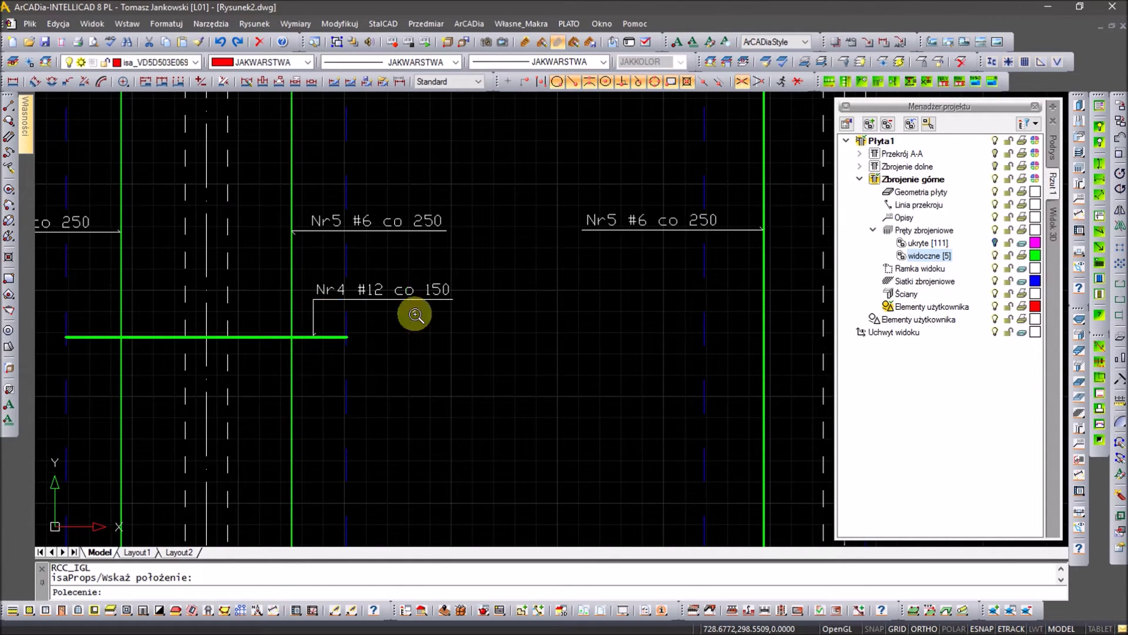
pyautogui.scroll(-4, 411, 315)
pyautogui.scroll(3, 574, 433)
pyautogui.scroll(3, 574, 434)
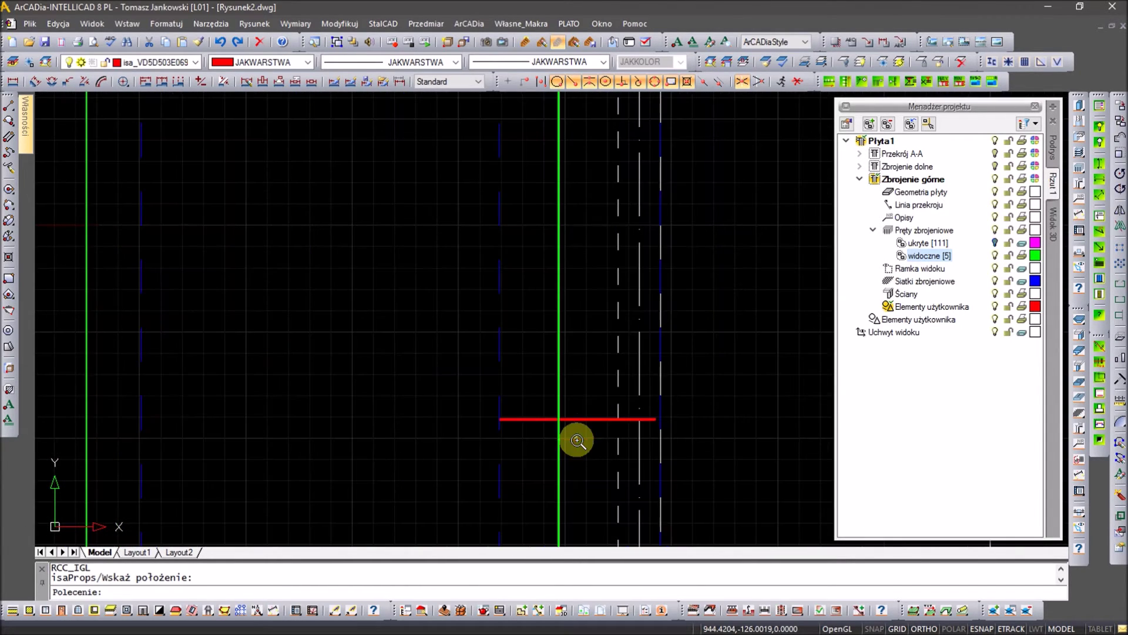
# Show the ukryte layer, label a magenta bar end Nr1 #12 in Nr + fi format, then hide it.
pyautogui.scroll(2, 577, 440)
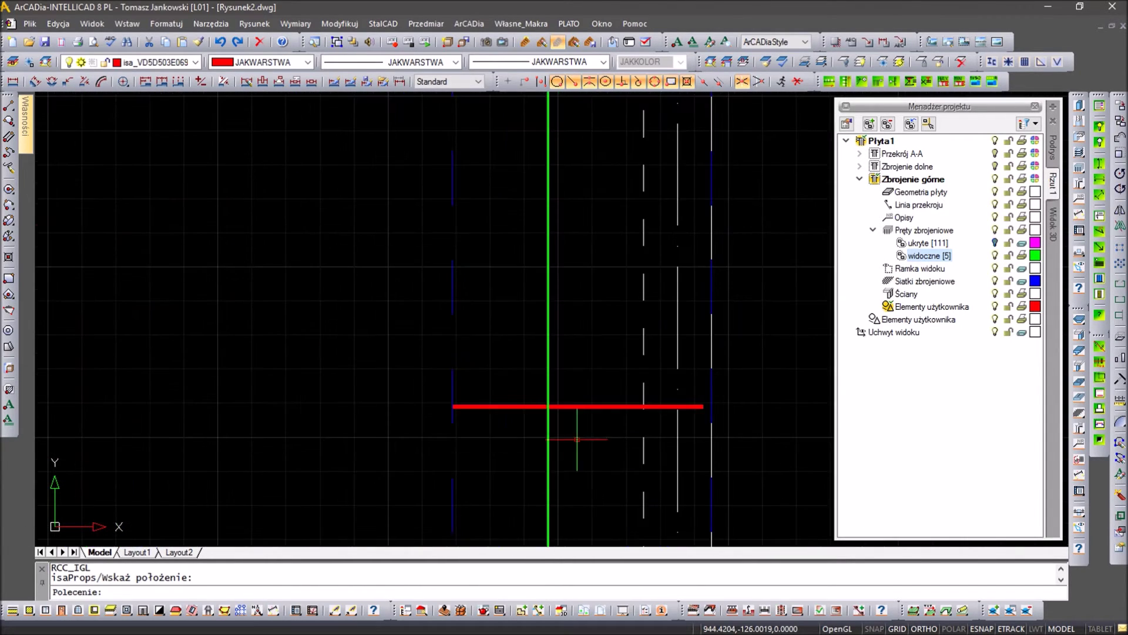
pyautogui.click(995, 242)
pyautogui.click(506, 370)
pyautogui.click(353, 431)
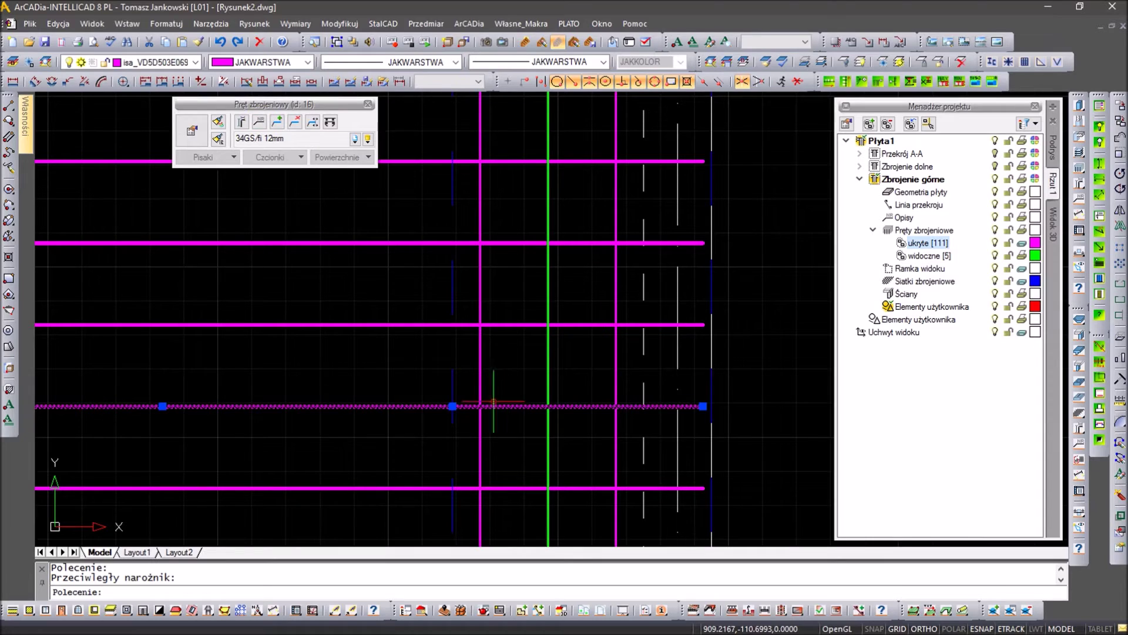
pyautogui.click(259, 122)
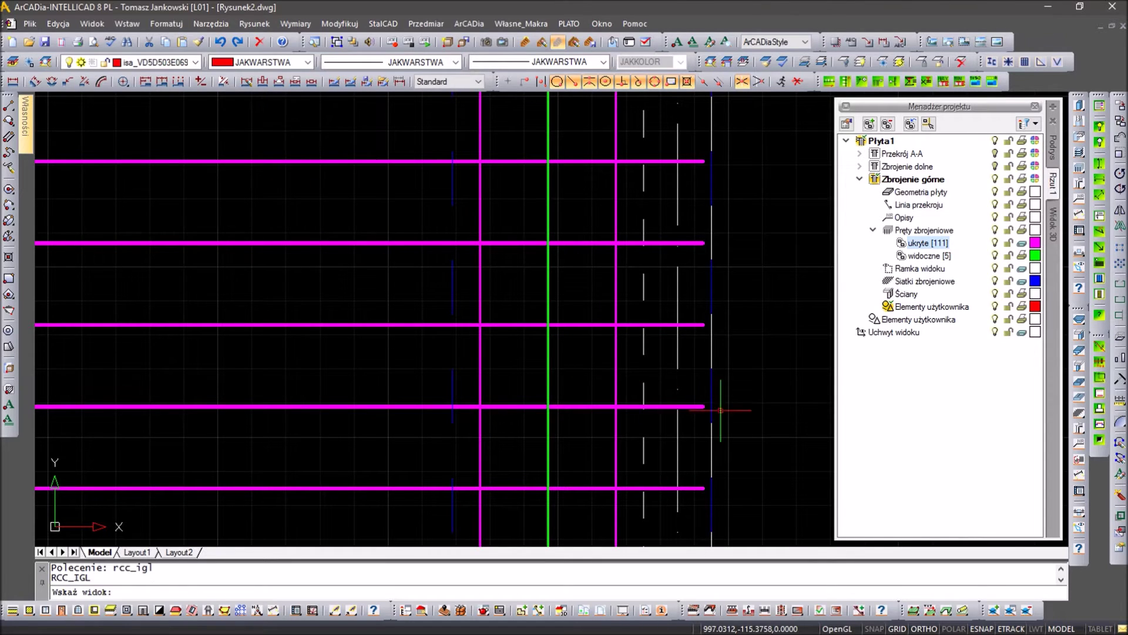
pyautogui.click(667, 406)
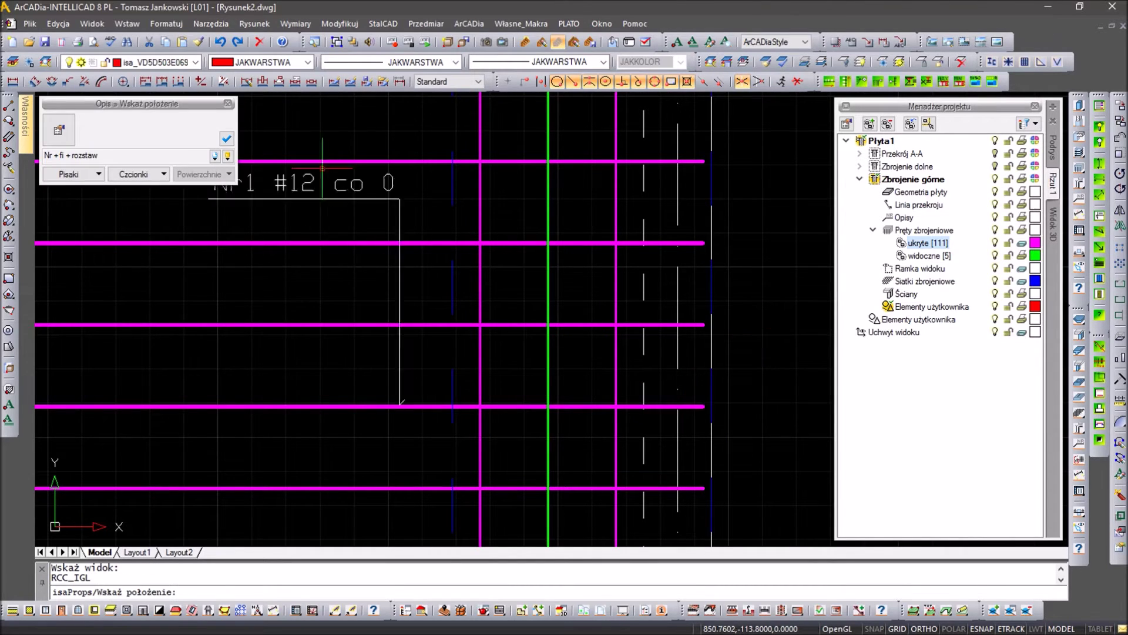
pyautogui.click(228, 157)
pyautogui.click(132, 176)
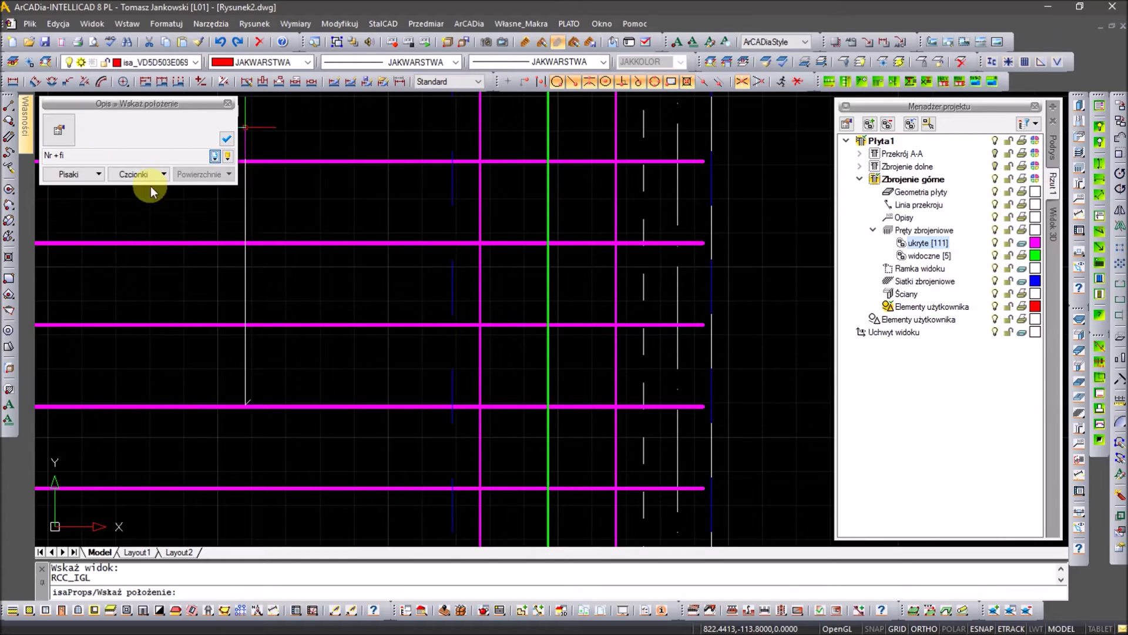
pyautogui.moveTo(574, 322); pyautogui.dragTo(336, 305, button='middle')
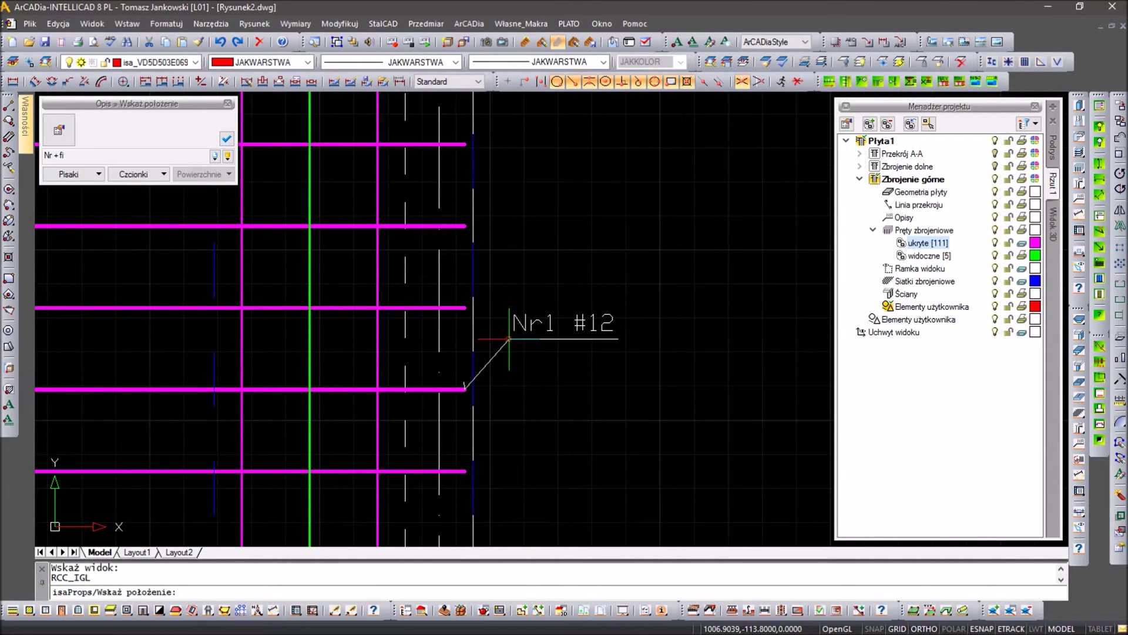
pyautogui.click(510, 336)
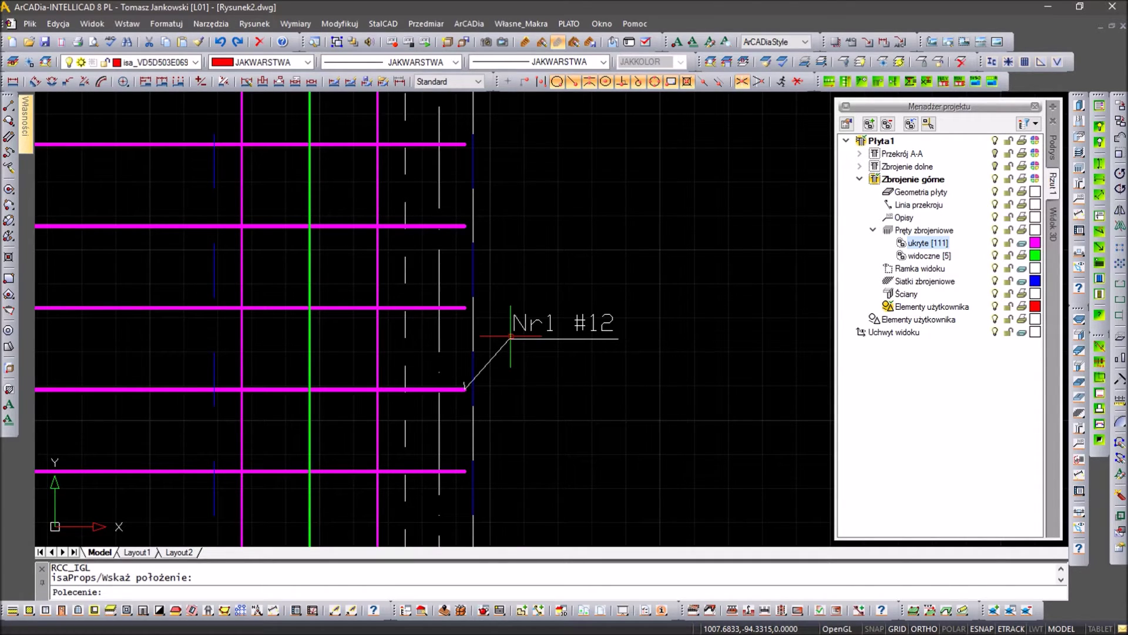
pyautogui.click(995, 242)
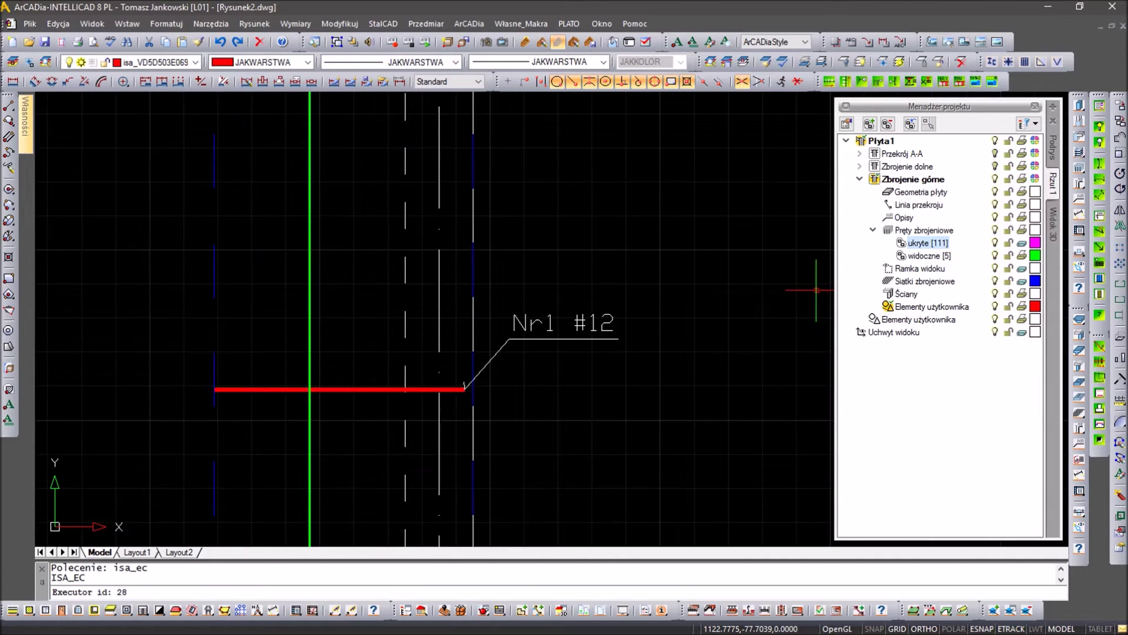
# Label the middle magenta bar with Nr1 #12 on its left, toggling the ukryte layer.
pyautogui.scroll(-5, 452, 362)
pyautogui.moveTo(450, 379); pyautogui.dragTo(324, 370, button='middle')
pyautogui.scroll(3, 239, 367)
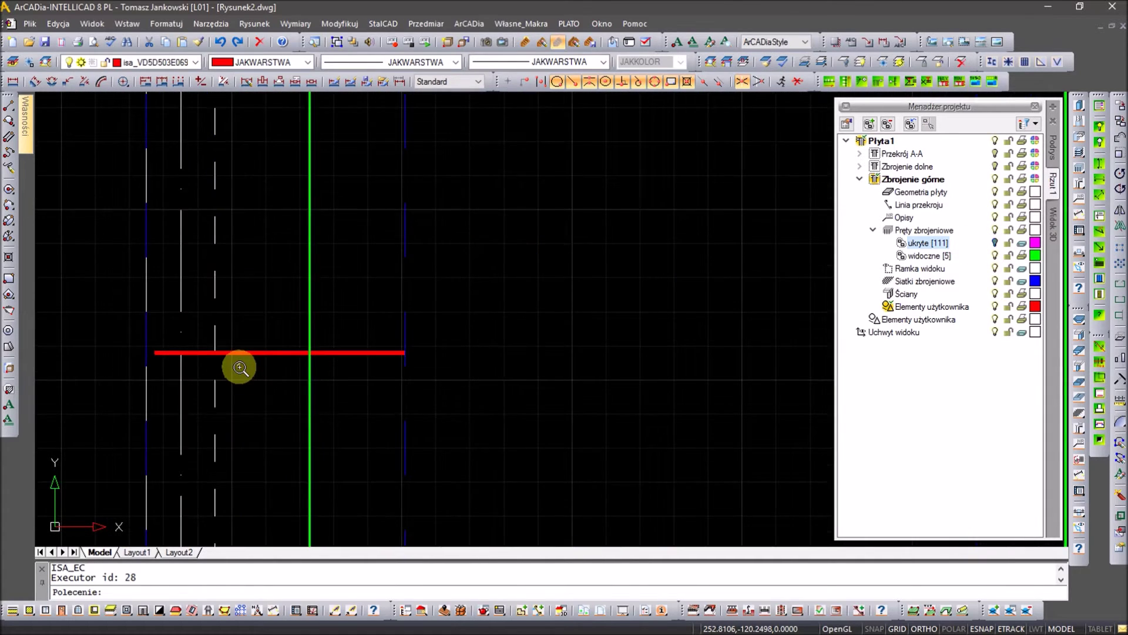
pyautogui.scroll(2, 239, 365)
pyautogui.click(994, 242)
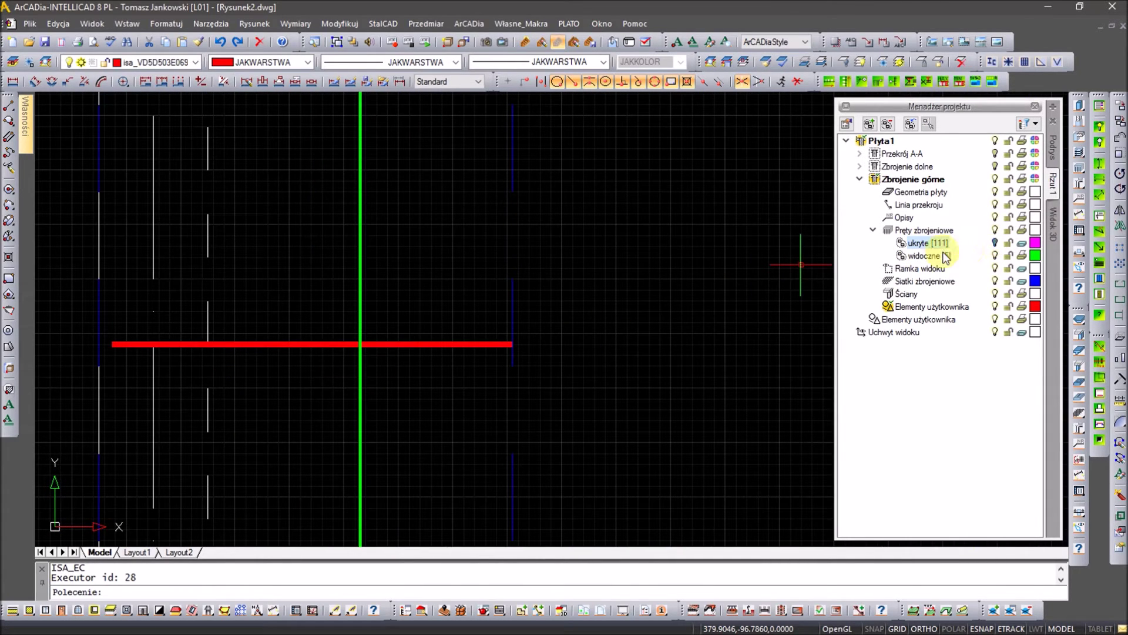
pyautogui.click(560, 367)
pyautogui.click(517, 329)
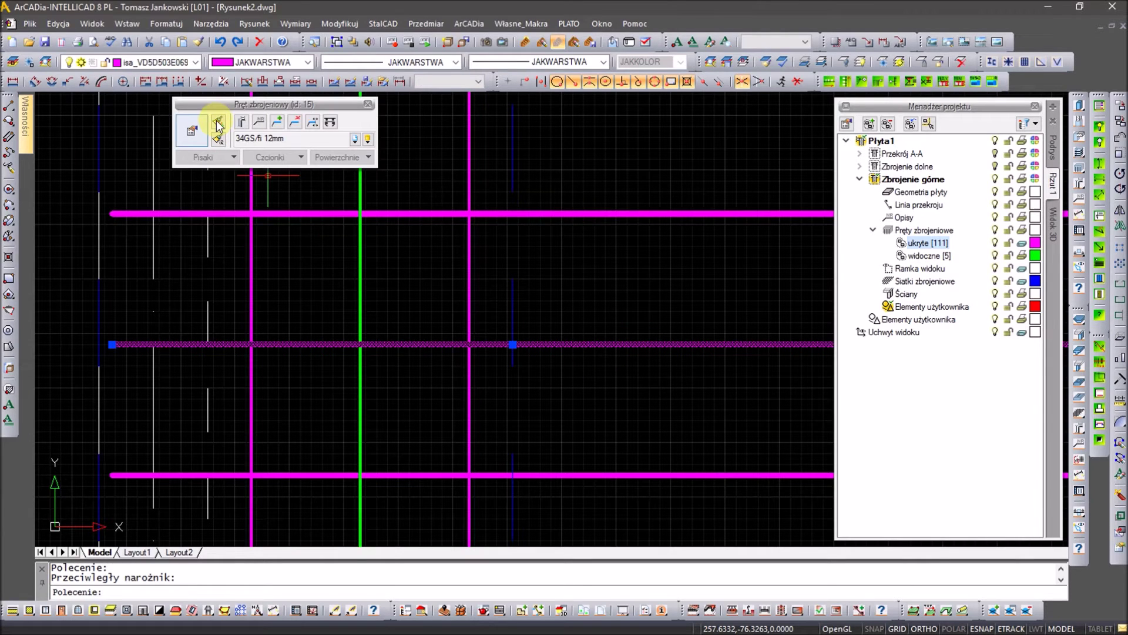
pyautogui.click(264, 125)
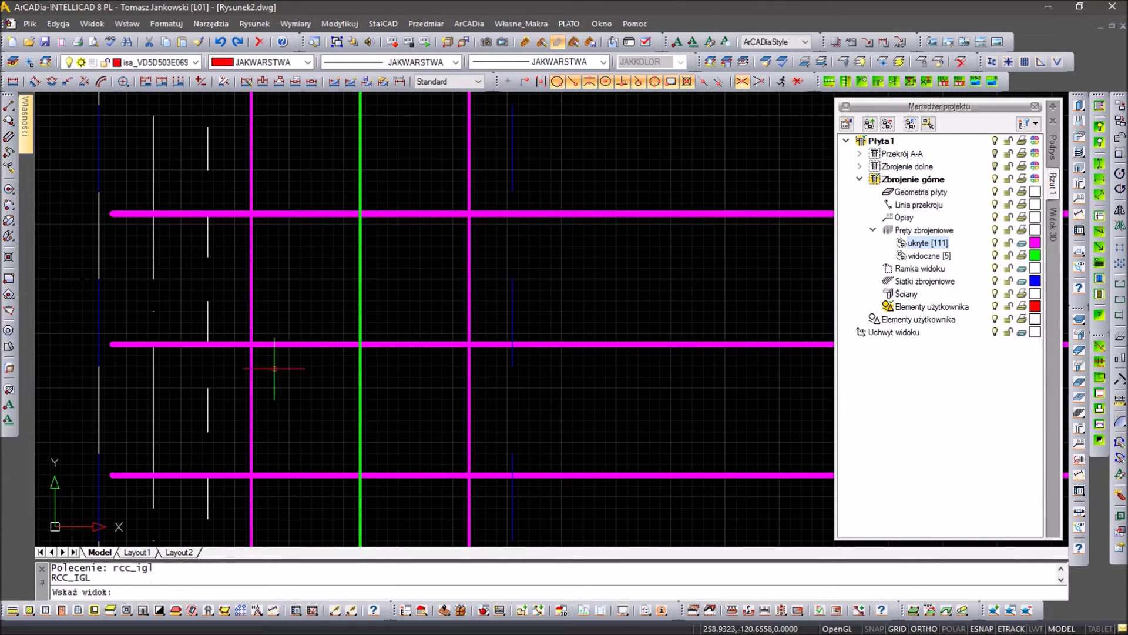
pyautogui.click(162, 300)
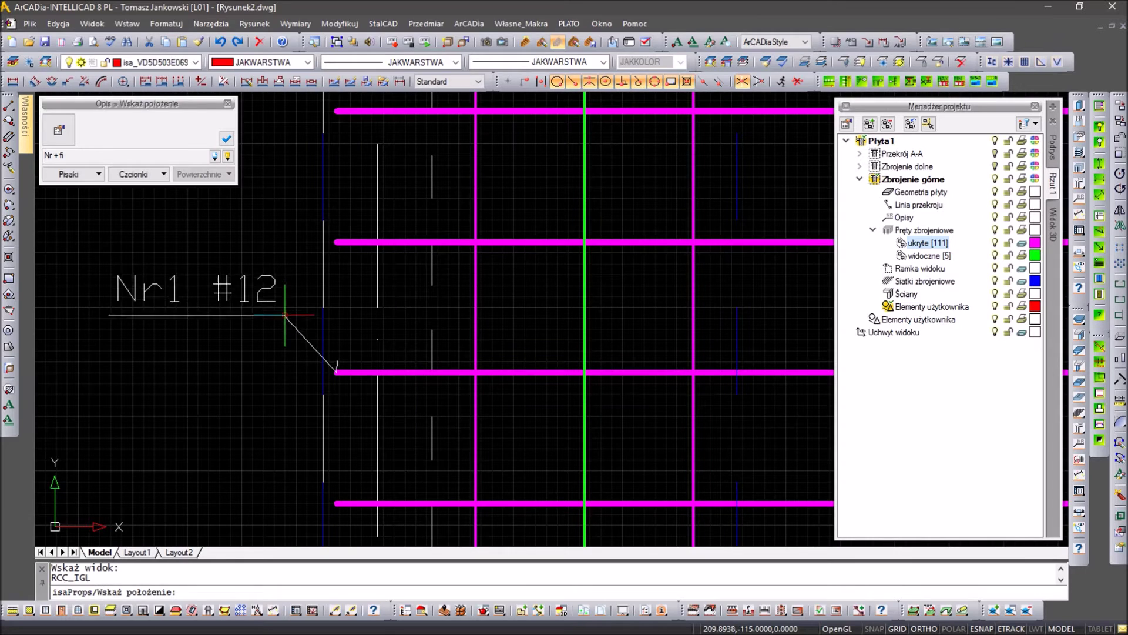
pyautogui.click(295, 315)
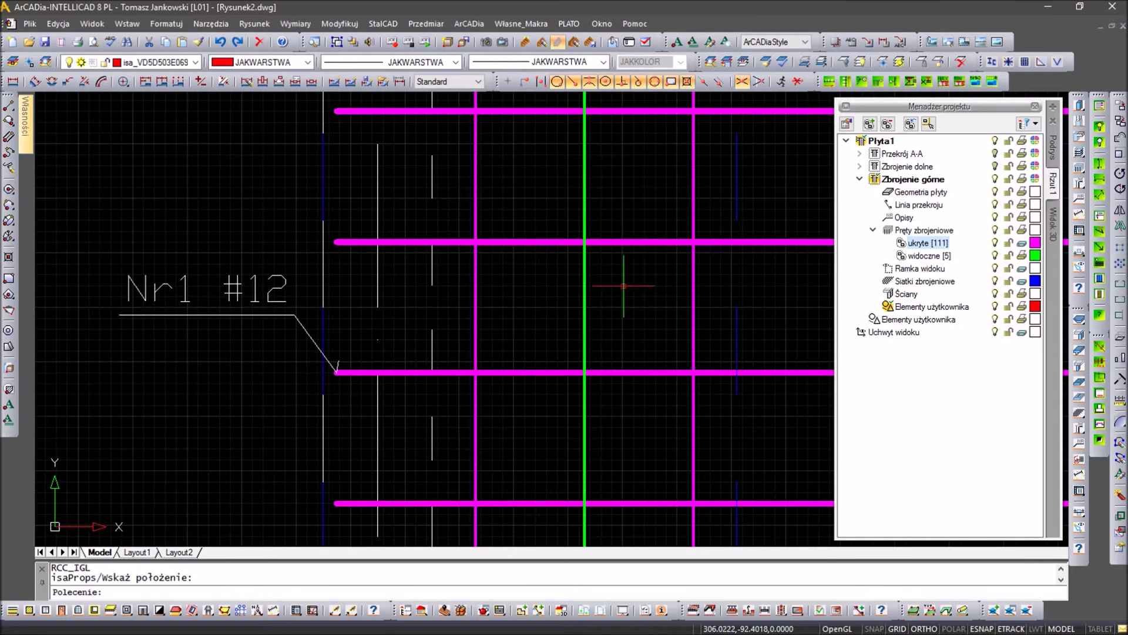
pyautogui.click(994, 243)
pyautogui.scroll(-5, 390, 259)
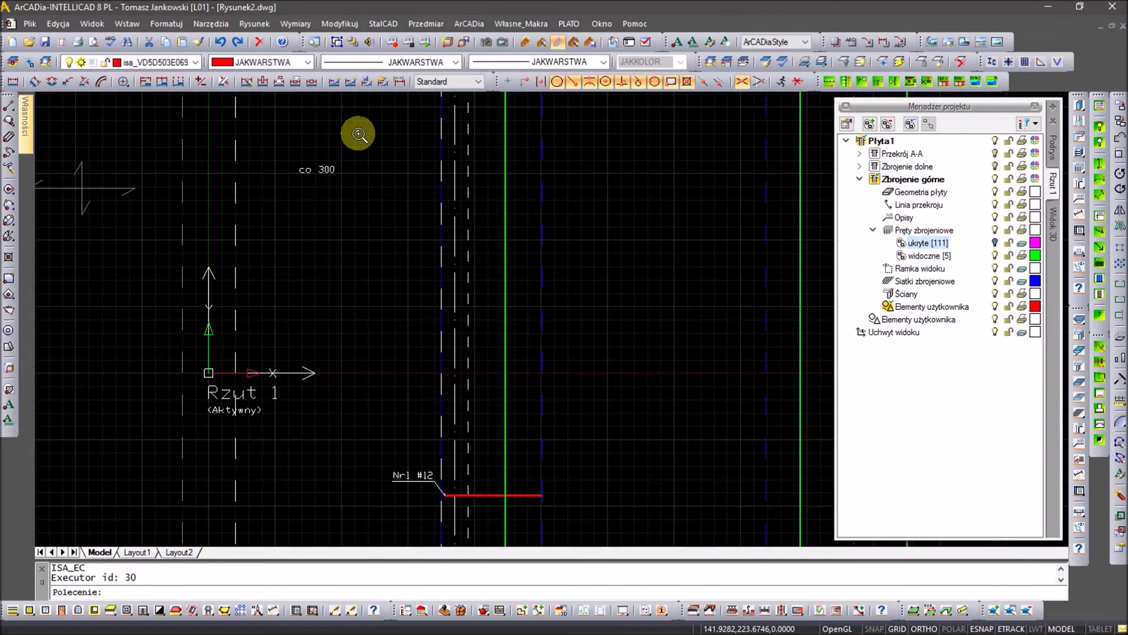
# Try moving the co 300 text with the M command, then cancel the move.
pyautogui.scroll(2, 358, 134)
pyautogui.press('Escape')
pyautogui.press('Escape')
pyautogui.write('m')
pyautogui.press('Return')
pyautogui.click(266, 191)
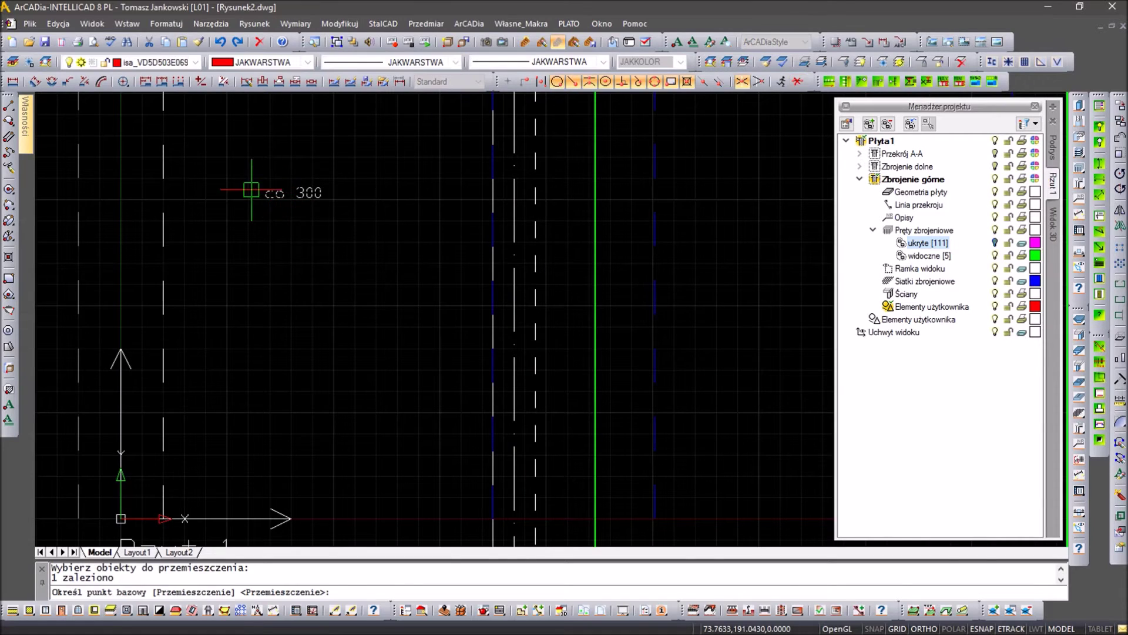
pyautogui.press('Return')
pyautogui.scroll(-3, 327, 321)
pyautogui.scroll(2, 324, 404)
pyautogui.scroll(2, 317, 393)
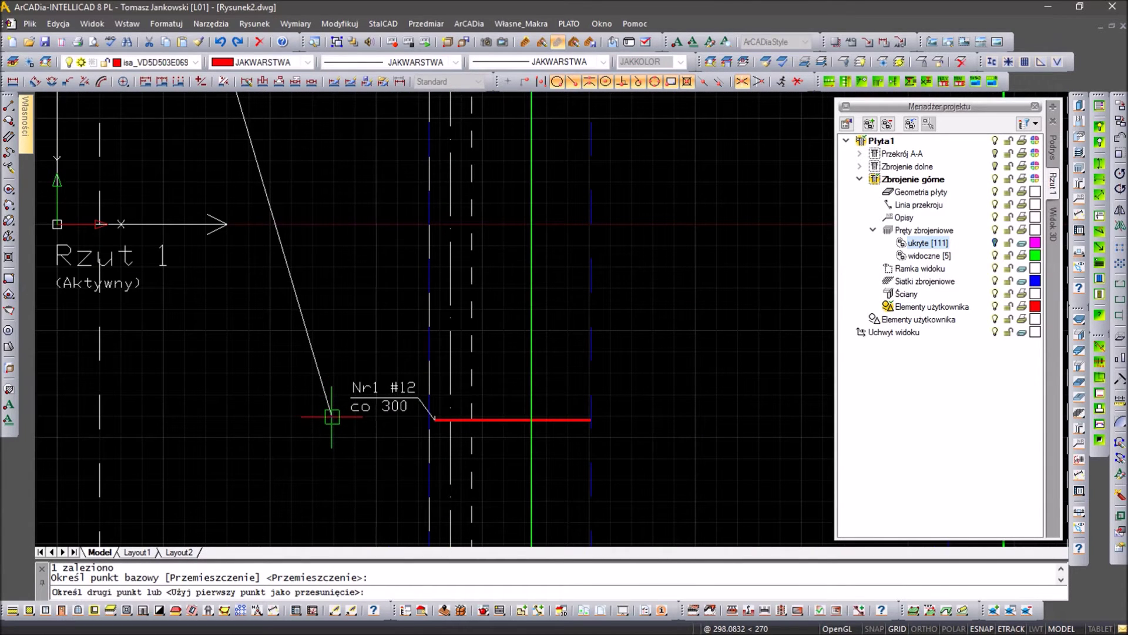
pyautogui.press('Escape')
# Copy the co 300 text to sit under the Nr1 #12 label.
pyautogui.press('Escape')
pyautogui.write('o')
pyautogui.press('Return')
pyautogui.click(341, 398)
pyautogui.press('Return')
pyautogui.scroll(-3, 330, 411)
pyautogui.click(315, 423)
pyautogui.moveTo(326, 228); pyautogui.dragTo(498, 407, button='middle')
pyautogui.click(302, 197)
pyautogui.press('Escape')
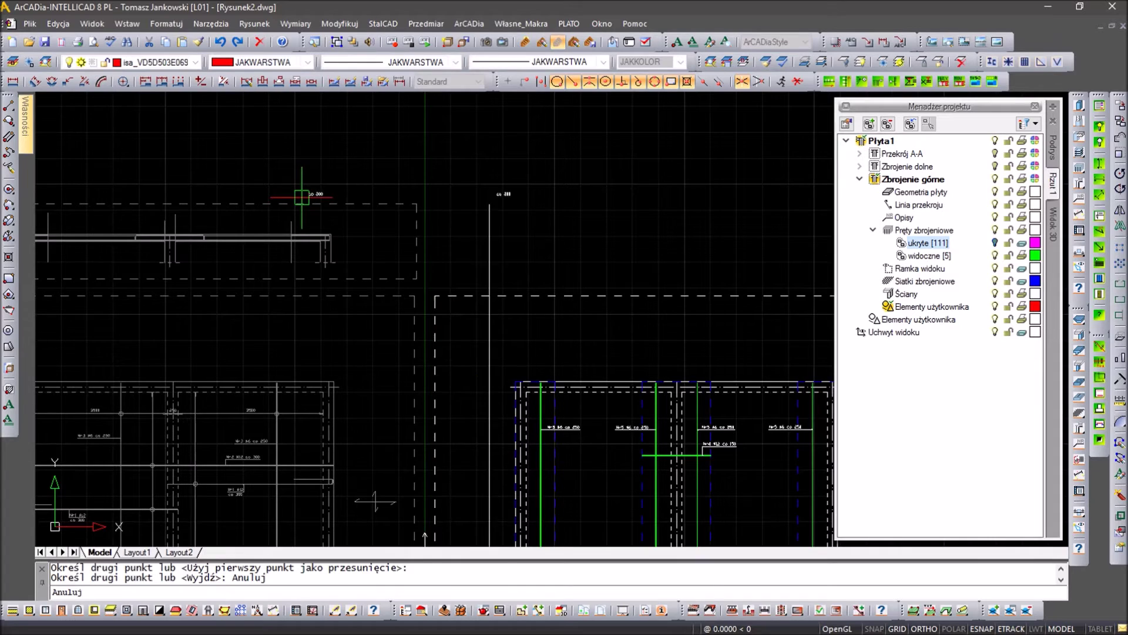
# Make the co 300 text red by matching properties from the red bar.
pyautogui.scroll(-3, 411, 323)
pyautogui.scroll(5, 436, 422)
pyautogui.scroll(2, 393, 292)
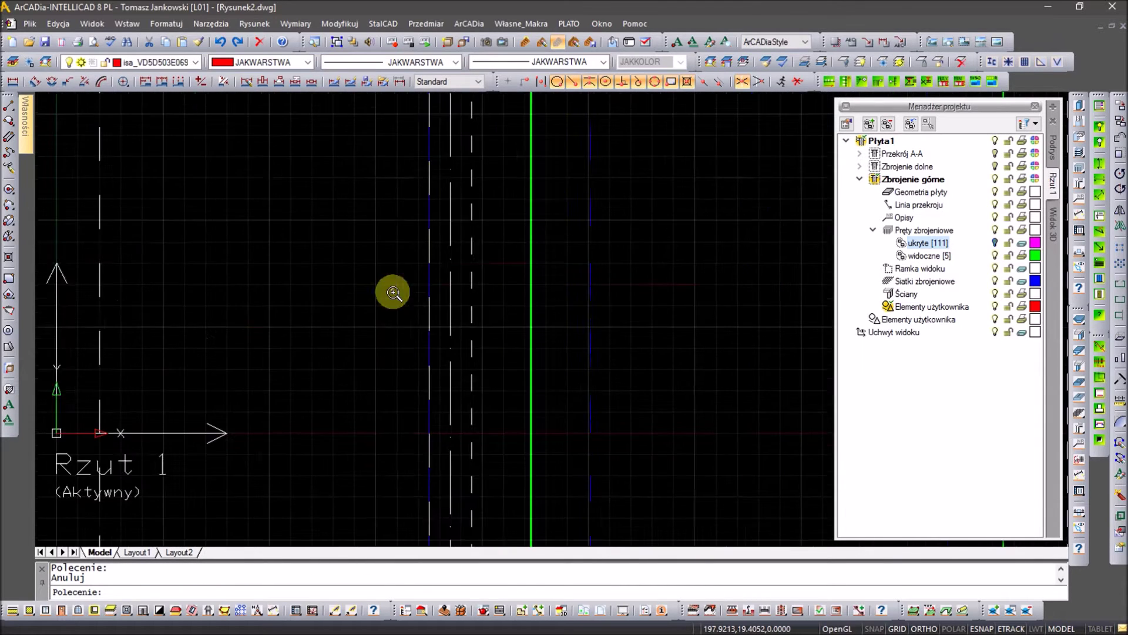
pyautogui.scroll(-3, 394, 292)
pyautogui.scroll(4, 423, 367)
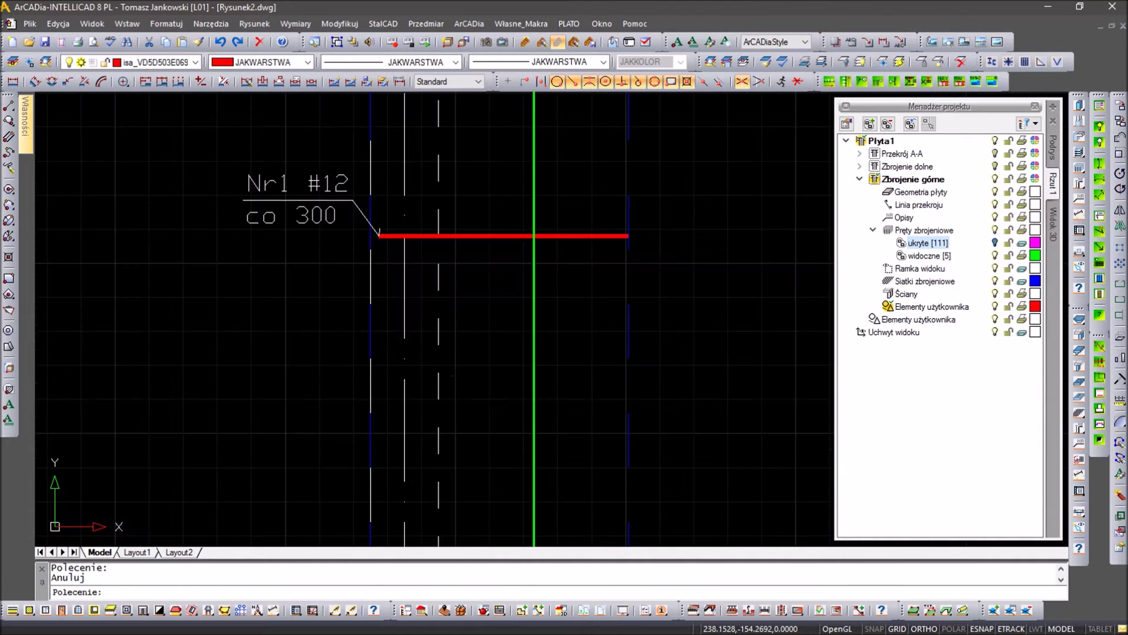
pyautogui.press('Return')
pyautogui.click(459, 235)
pyautogui.click(292, 229)
pyautogui.press('Return')
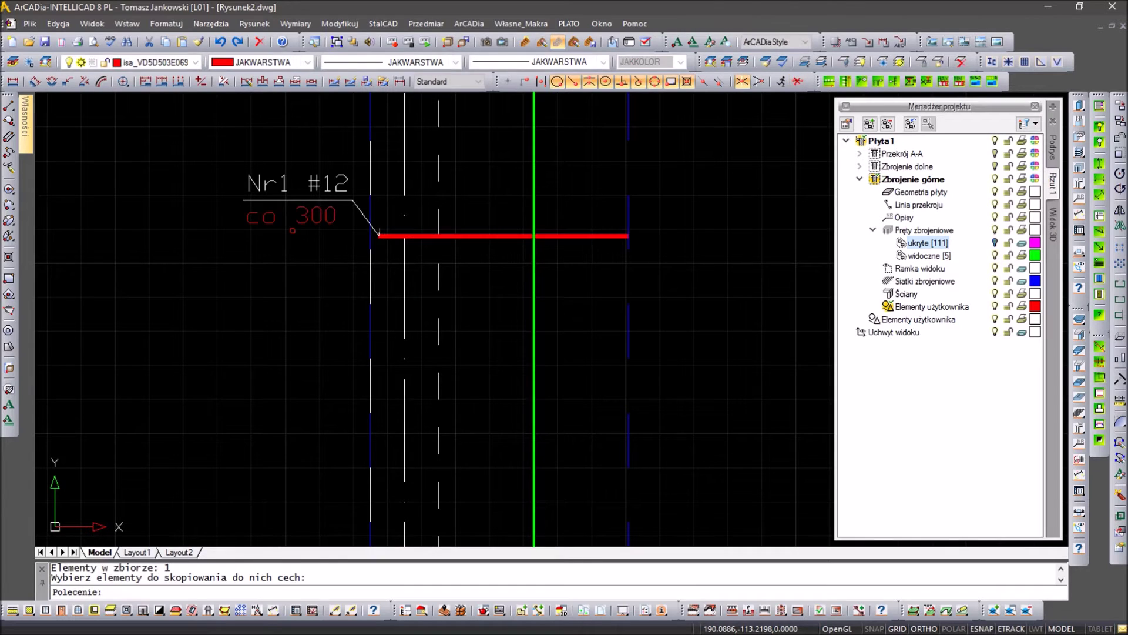
pyautogui.press('Escape')
pyautogui.press('Escape')
# Copy the Nr1 #12 co 300 label across to the right-hand red bar.
pyautogui.write('c')
pyautogui.press('Return')
pyautogui.click(305, 226)
pyautogui.click(296, 214)
pyautogui.press('Return')
pyautogui.click(287, 199)
pyautogui.scroll(-3, 118, 194)
pyautogui.moveTo(271, 197); pyautogui.dragTo(130, 243, button='middle')
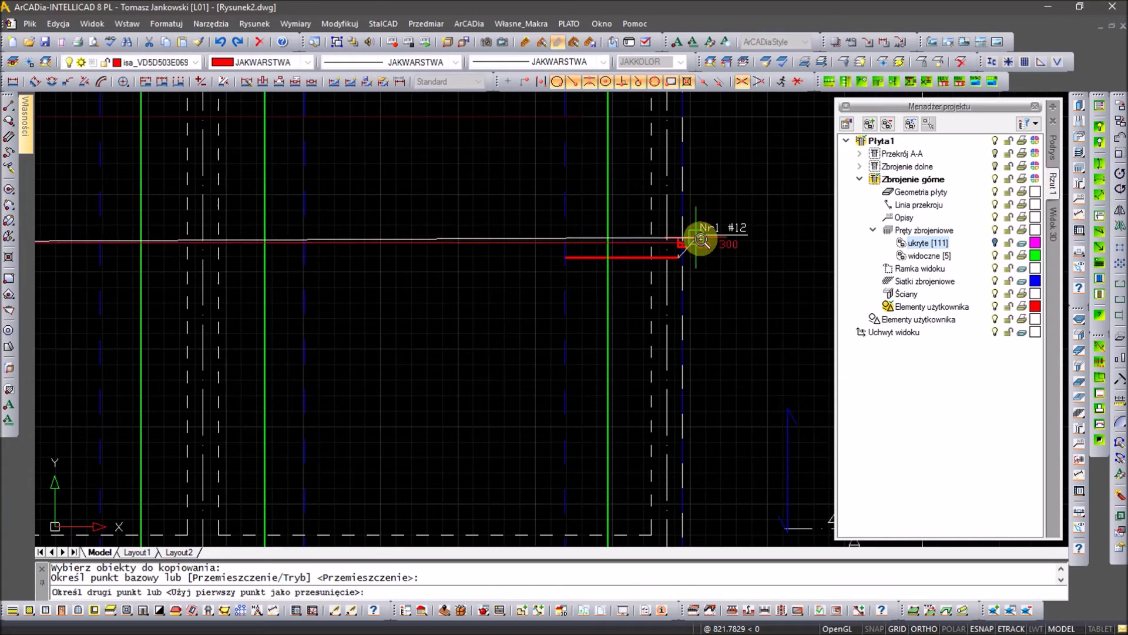
pyautogui.scroll(2, 701, 238)
pyautogui.scroll(1, 698, 235)
pyautogui.scroll(1, 695, 233)
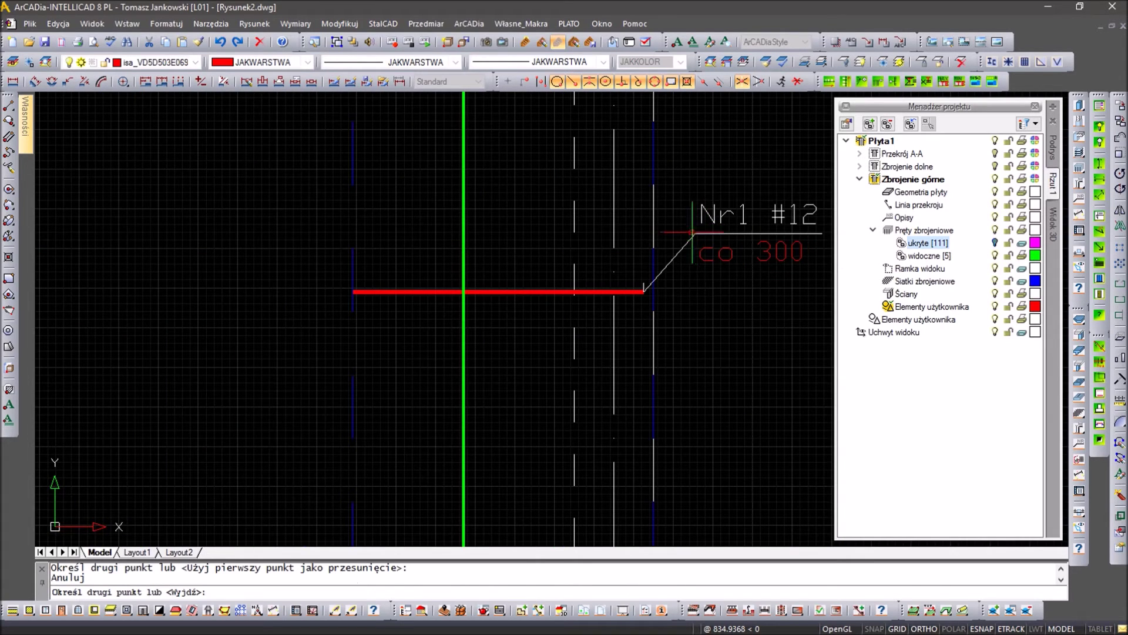
pyautogui.press('Escape')
pyautogui.scroll(-3, 424, 239)
pyautogui.scroll(-2, 423, 234)
pyautogui.moveTo(377, 232); pyautogui.dragTo(460, 379, button='middle')
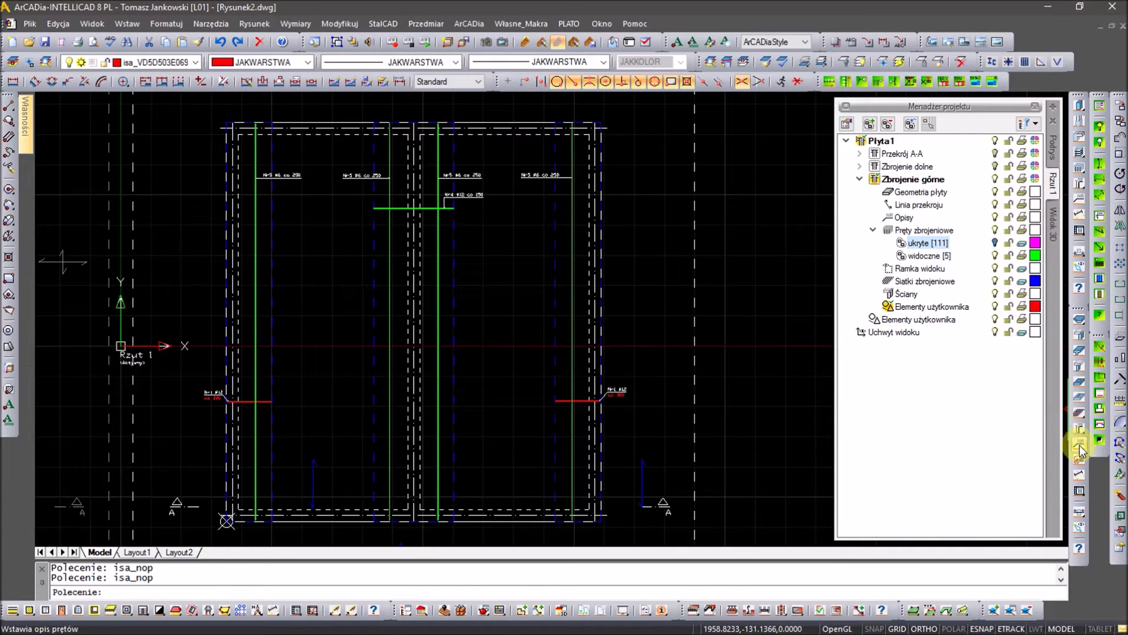
# Run slab dimensioning and pick points along the top edge for the 700, 250, 700, 2100 chain.
pyautogui.click(1081, 471)
pyautogui.scroll(2, 428, 176)
pyautogui.scroll(1, 378, 164)
pyautogui.scroll(2, 378, 165)
pyautogui.scroll(2, 377, 164)
pyautogui.click(419, 183)
pyautogui.moveTo(756, 181); pyautogui.dragTo(553, 205, button='middle')
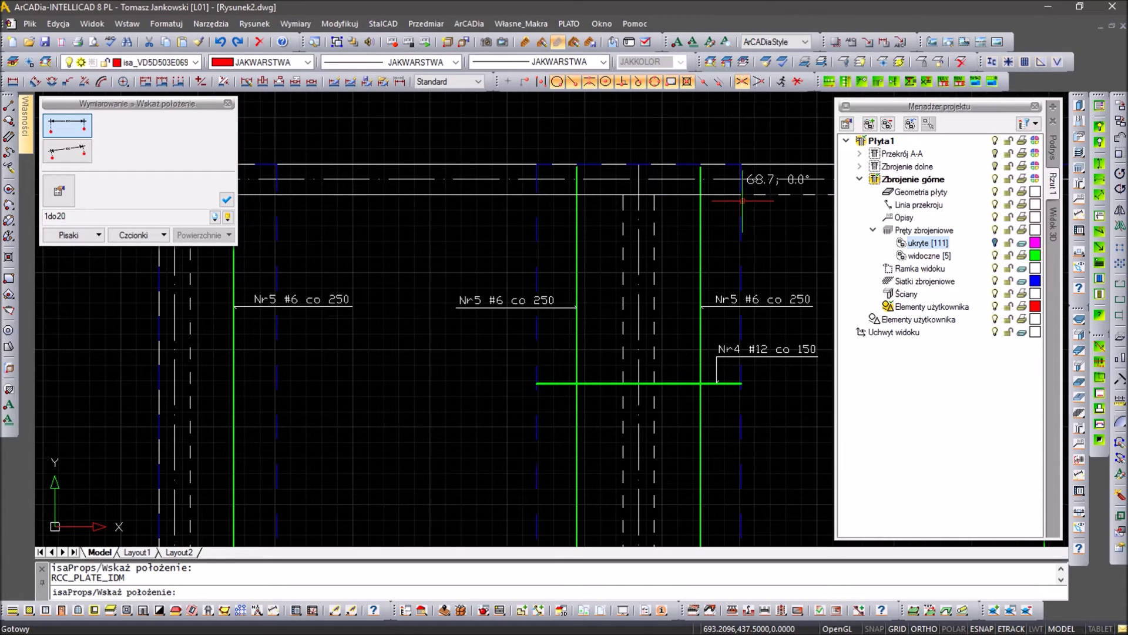
pyautogui.moveTo(741, 194); pyautogui.dragTo(472, 200, button='middle')
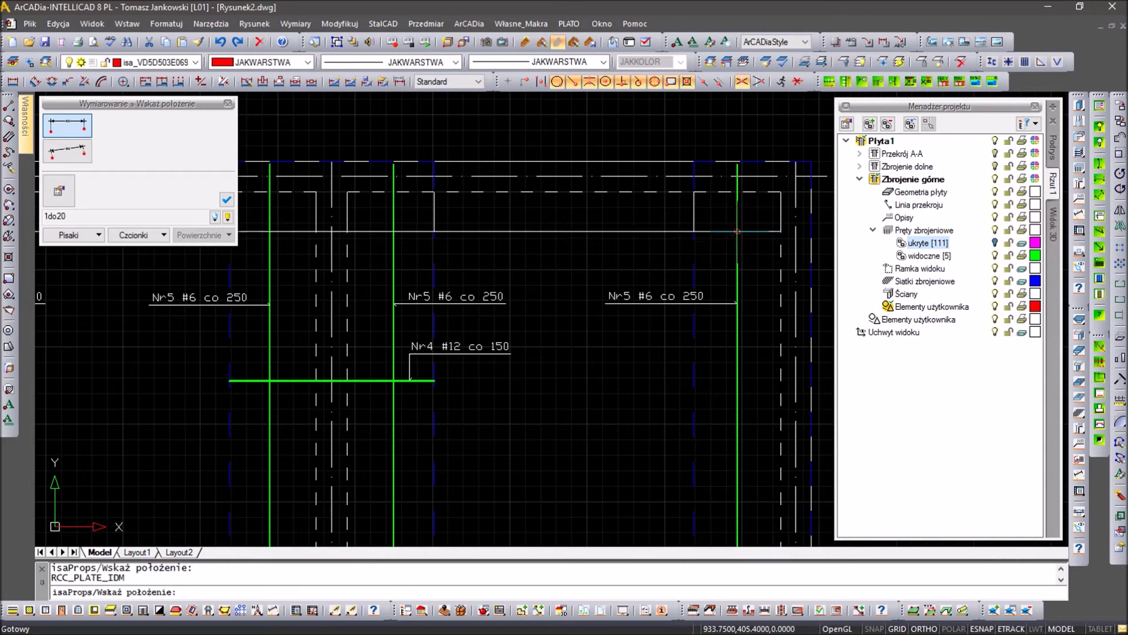
pyautogui.click(735, 232)
# Attempt the 7750 vertical dimension along the slab's side.
pyautogui.press('Return')
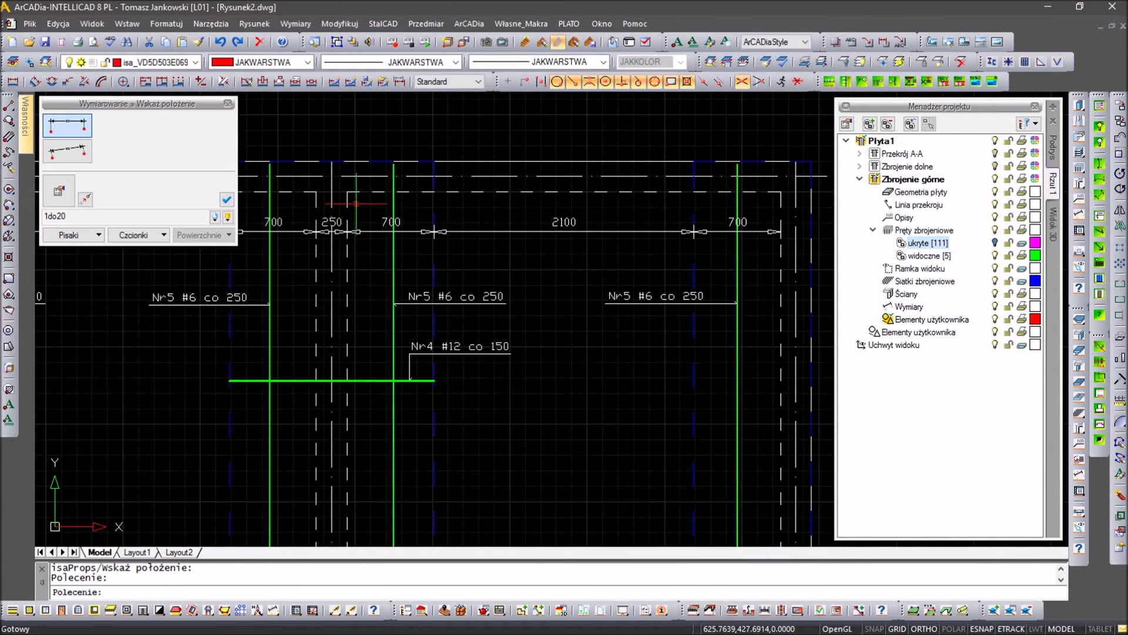
pyautogui.scroll(-3, 352, 223)
pyautogui.moveTo(372, 403); pyautogui.dragTo(392, 175, button='middle')
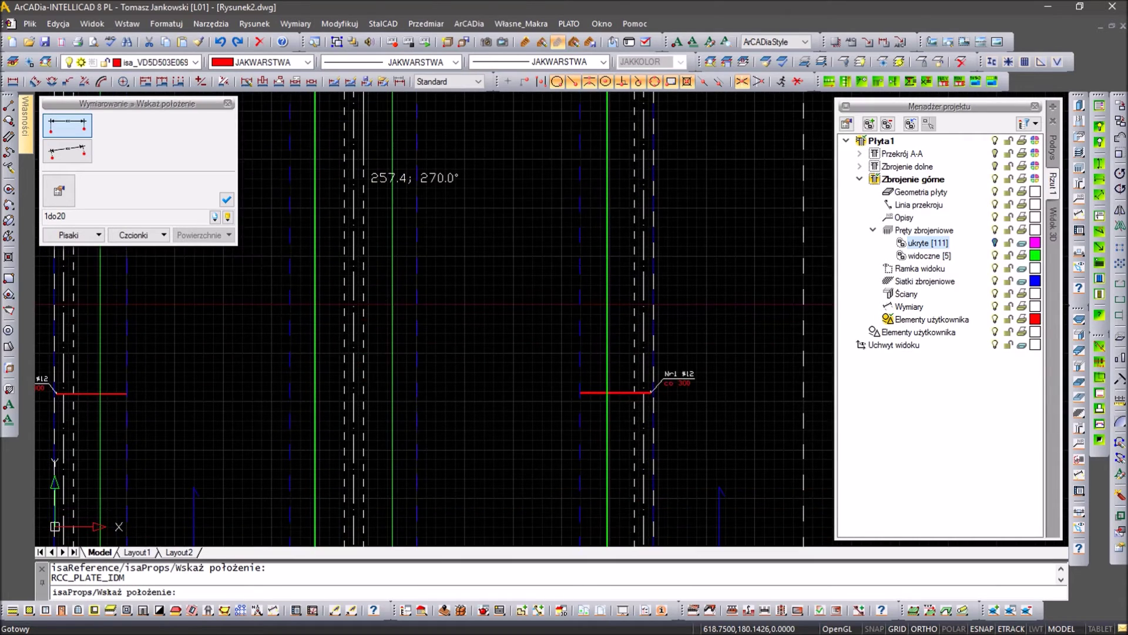
pyautogui.scroll(2, 391, 234)
pyautogui.scroll(2, 376, 389)
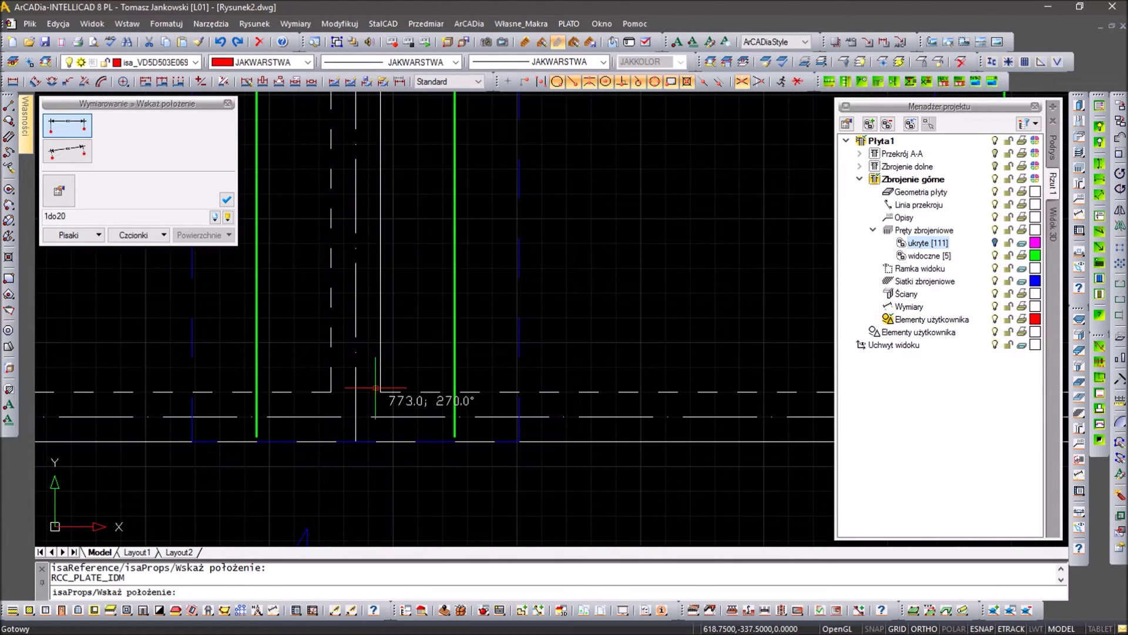
pyautogui.moveTo(408, 315); pyautogui.dragTo(411, 460, button='middle')
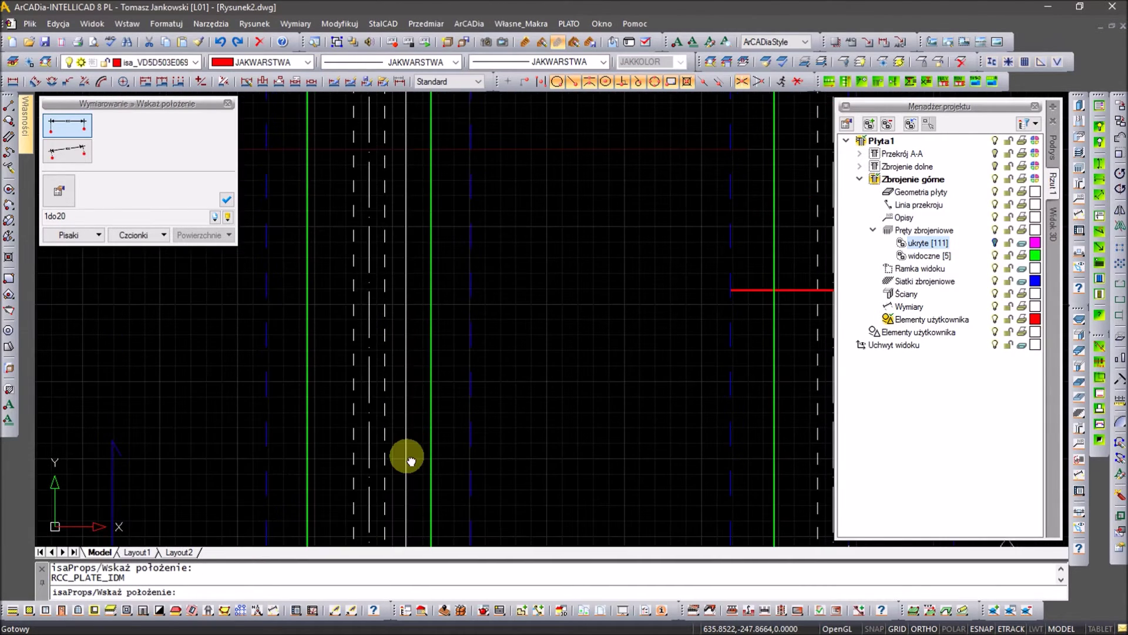
pyautogui.scroll(-2, 408, 403)
pyautogui.moveTo(408, 403)
pyautogui.mouseDown(button='middle')
pyautogui.moveTo(398, 439)
pyautogui.moveTo(391, 423)
pyautogui.mouseUp(button='middle')
pyautogui.scroll(1, 395, 421)
pyautogui.rightClick(394, 417)
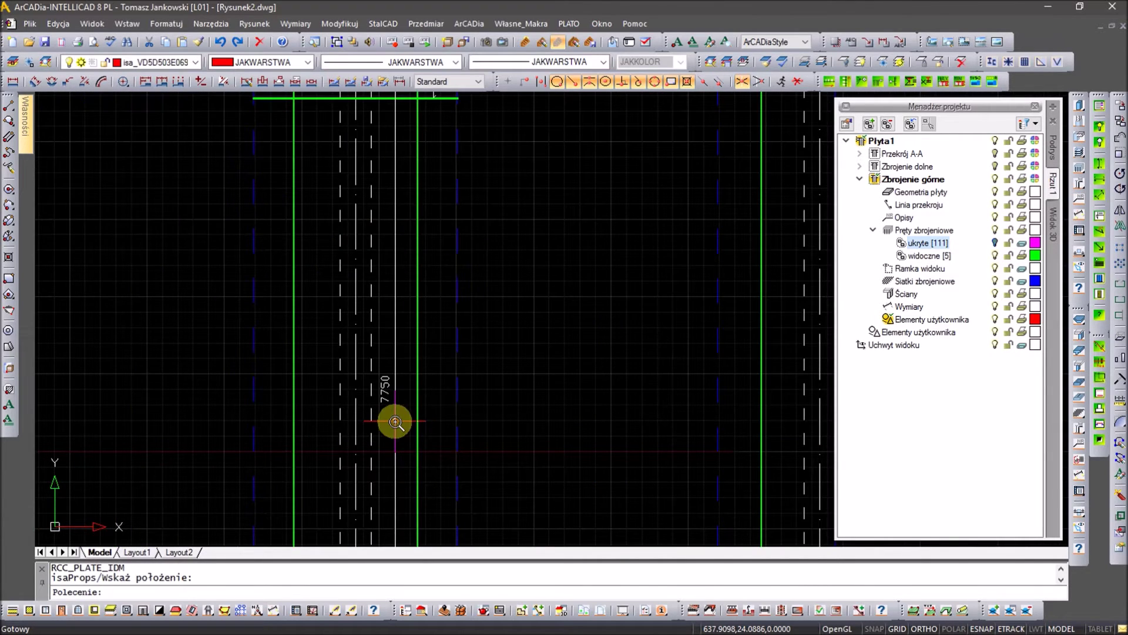
pyautogui.scroll(-2, 393, 415)
# Start another dimension, then end it without adding more.
pyautogui.press('Return')
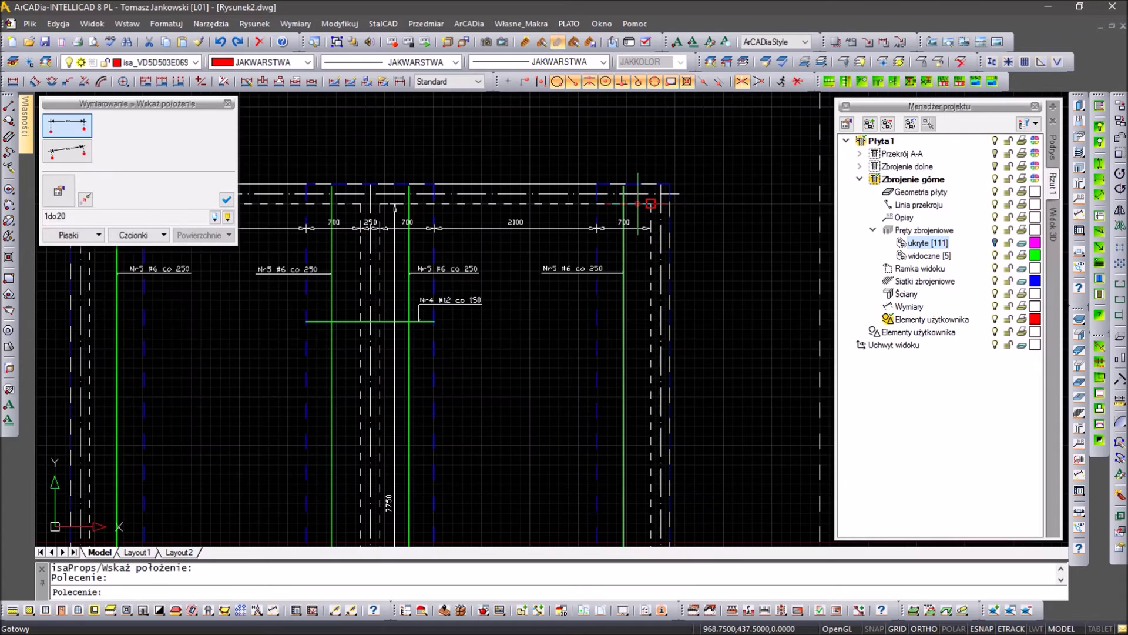
pyautogui.scroll(-3, 643, 462)
pyautogui.scroll(2, 648, 451)
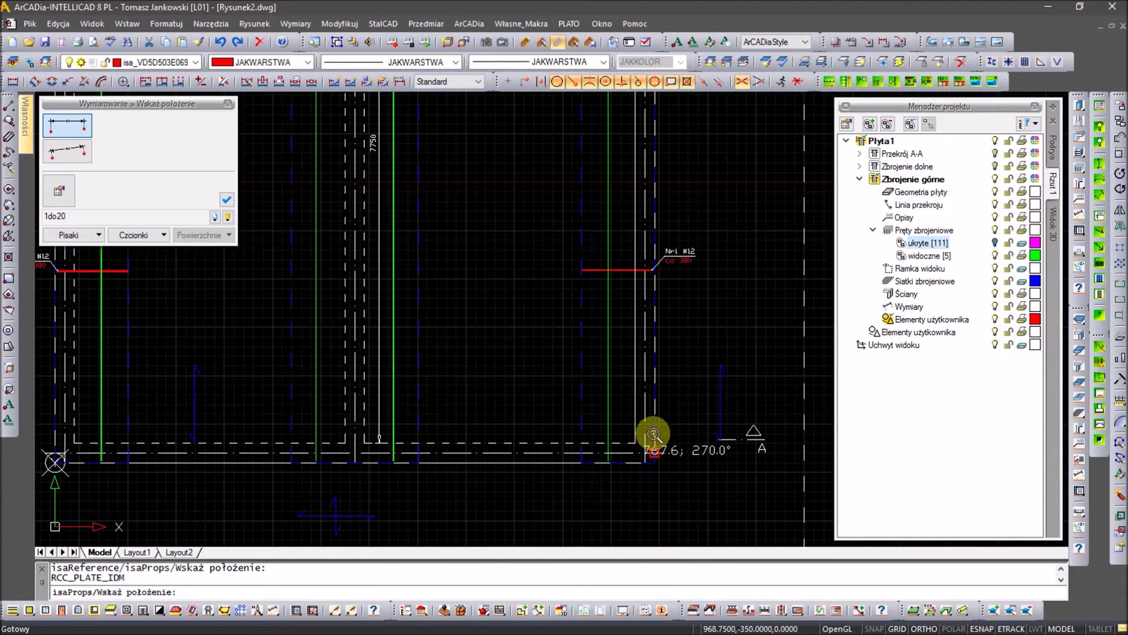
pyautogui.scroll(2, 651, 442)
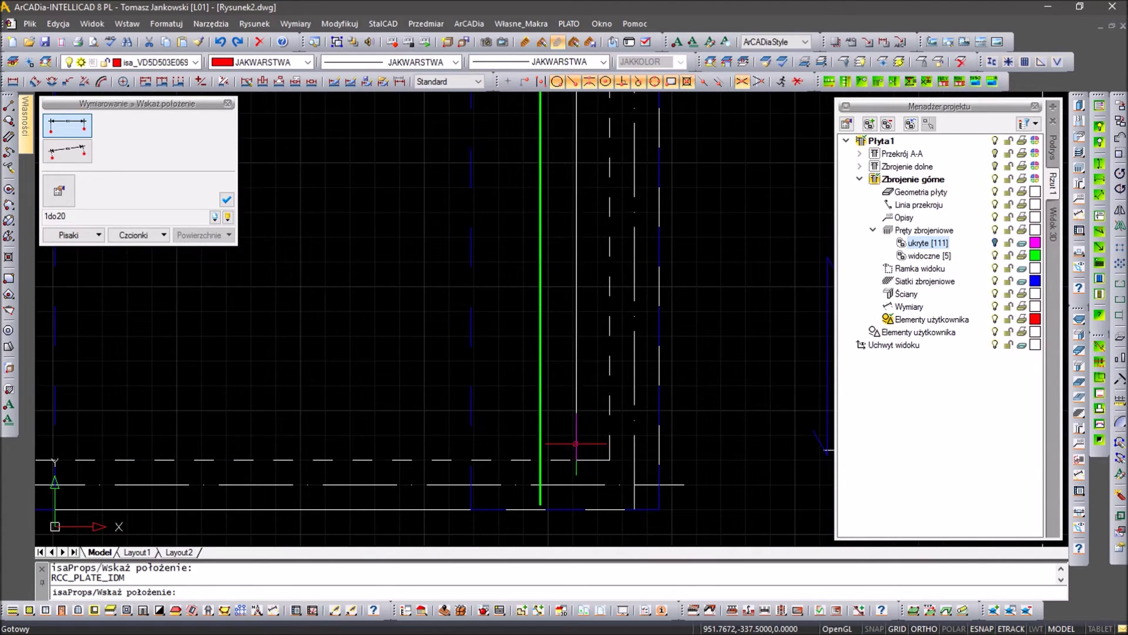
pyautogui.rightClick(478, 328)
pyautogui.scroll(-4, 478, 327)
pyautogui.moveTo(342, 301)
pyautogui.mouseDown(button='middle')
pyautogui.moveTo(515, 235)
pyautogui.moveTo(455, 405)
pyautogui.mouseUp(button='middle')
# Restart slab dimensioning, then cancel it without placing any dimension.
pyautogui.press('Return')
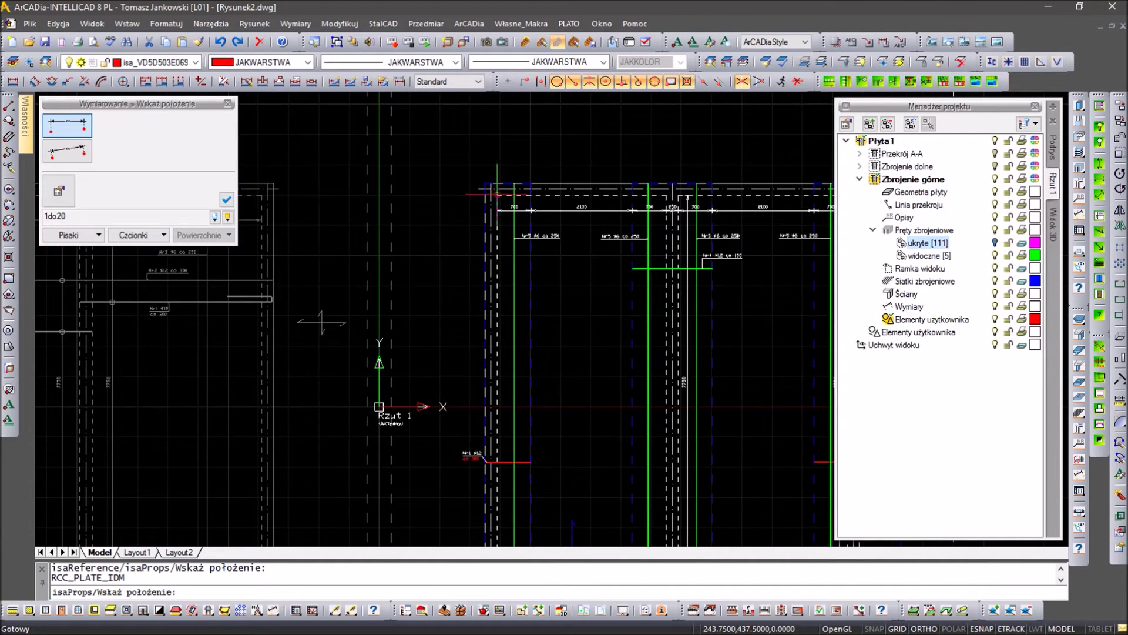
pyautogui.scroll(-1, 493, 360)
pyautogui.scroll(3, 494, 360)
pyautogui.scroll(2, 546, 450)
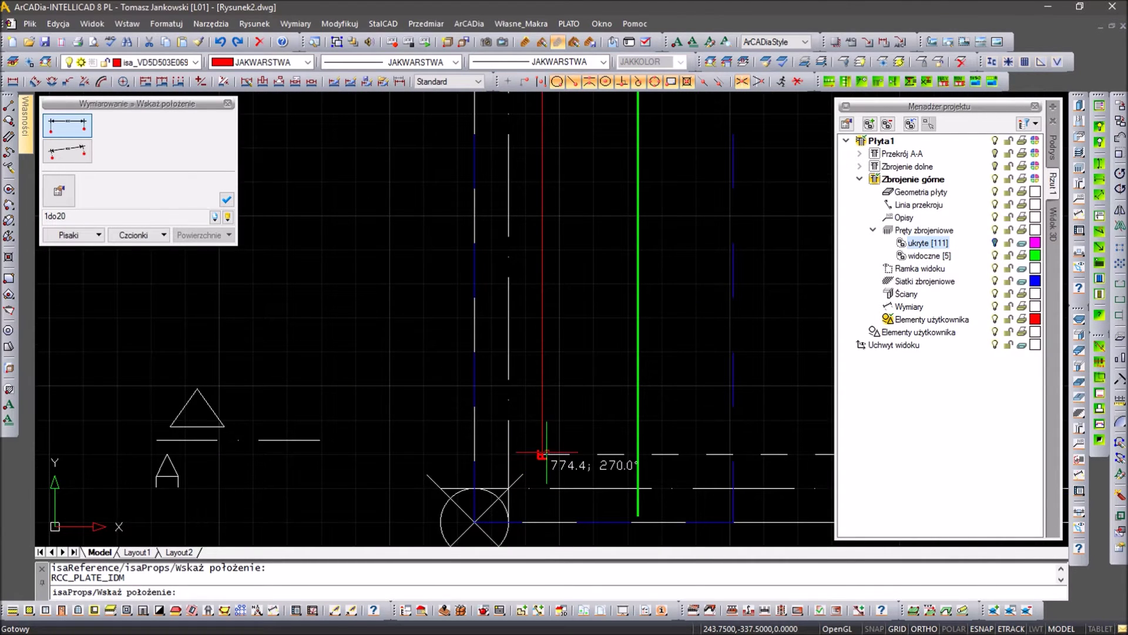
pyautogui.scroll(-2, 547, 453)
pyautogui.scroll(-2, 565, 423)
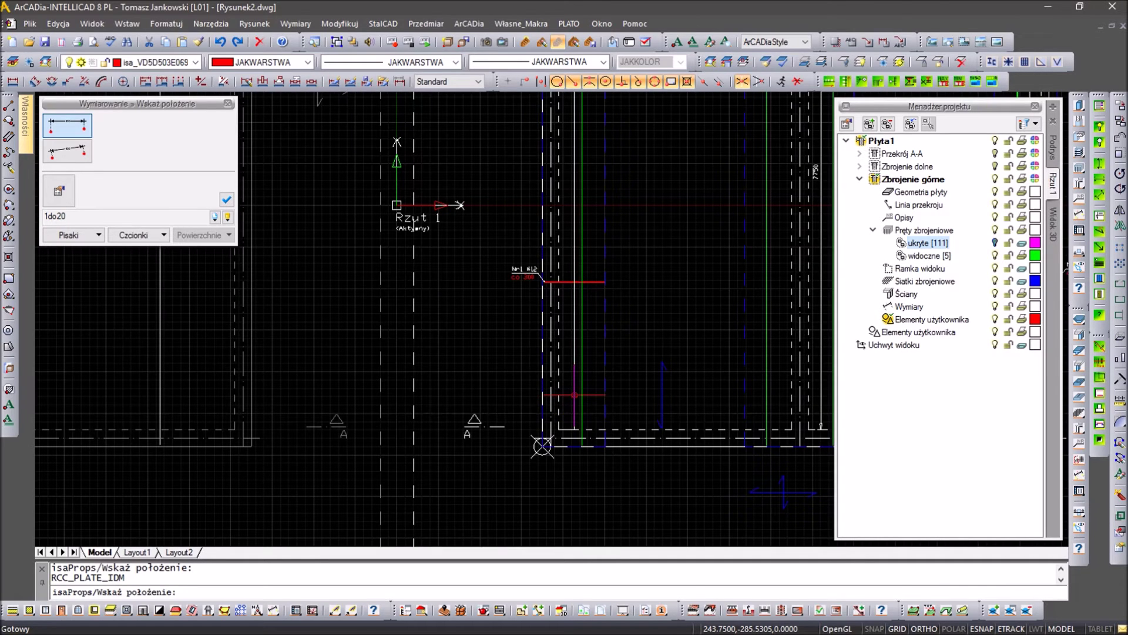
pyautogui.press('Escape')
pyautogui.scroll(-2, 468, 328)
pyautogui.moveTo(469, 328)
pyautogui.keyDown('ctrl'); pyautogui.mouseDown(button='middle')
pyautogui.moveTo(403, 277)
pyautogui.moveTo(526, 221)
pyautogui.moveTo(624, 209)
pyautogui.moveTo(486, 370)
pyautogui.moveTo(561, 322)
pyautogui.mouseUp(button='middle'); pyautogui.keyUp('ctrl')
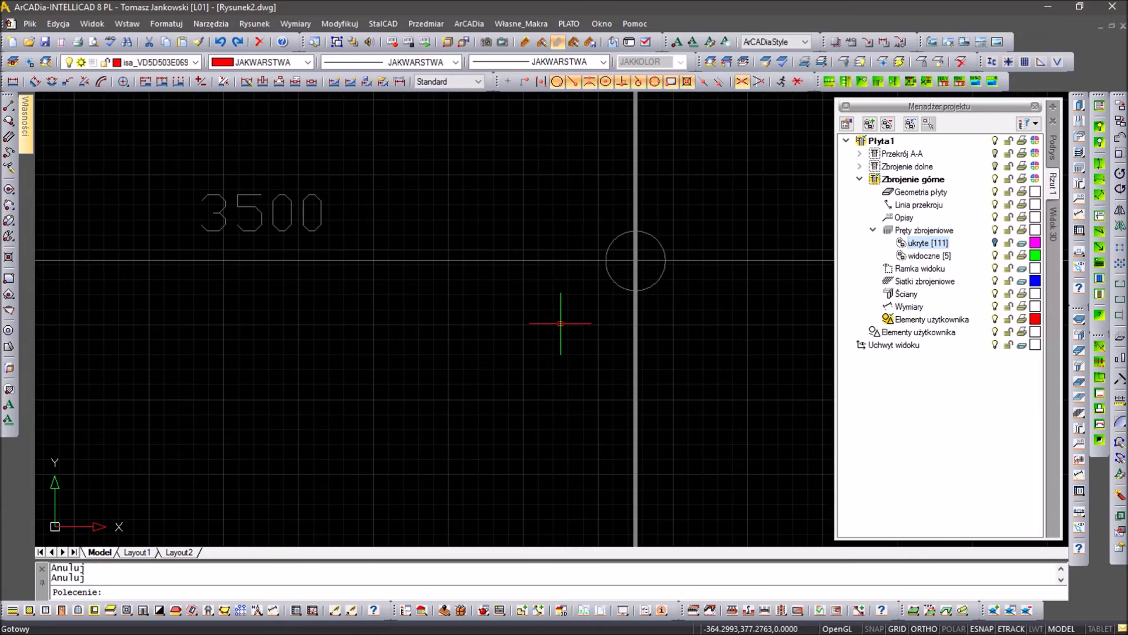
pyautogui.write('o')
# Draw a small red circle marker and move it to where the green bar meets the 700 dimension.
pyautogui.press('Return')
pyautogui.click(644, 249)
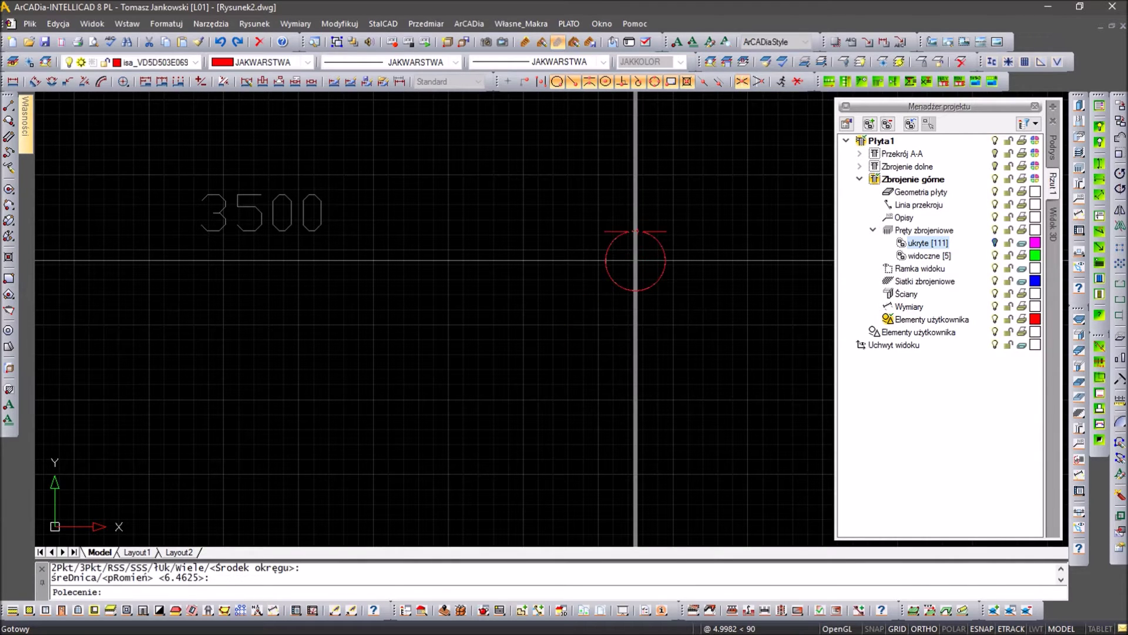
pyautogui.write('m')
pyautogui.press('Return')
pyautogui.click(635, 231)
pyautogui.press('Return')
pyautogui.click(635, 260)
pyautogui.moveTo(635, 260)
pyautogui.keyDown('ctrl'); pyautogui.mouseDown(button='middle')
pyautogui.moveTo(403, 235)
pyautogui.moveTo(537, 222)
pyautogui.moveTo(534, 202)
pyautogui.moveTo(472, 320)
pyautogui.mouseUp(button='middle'); pyautogui.keyUp('ctrl')
pyautogui.click(506, 274)
pyautogui.press('Escape')
pyautogui.press('Escape')
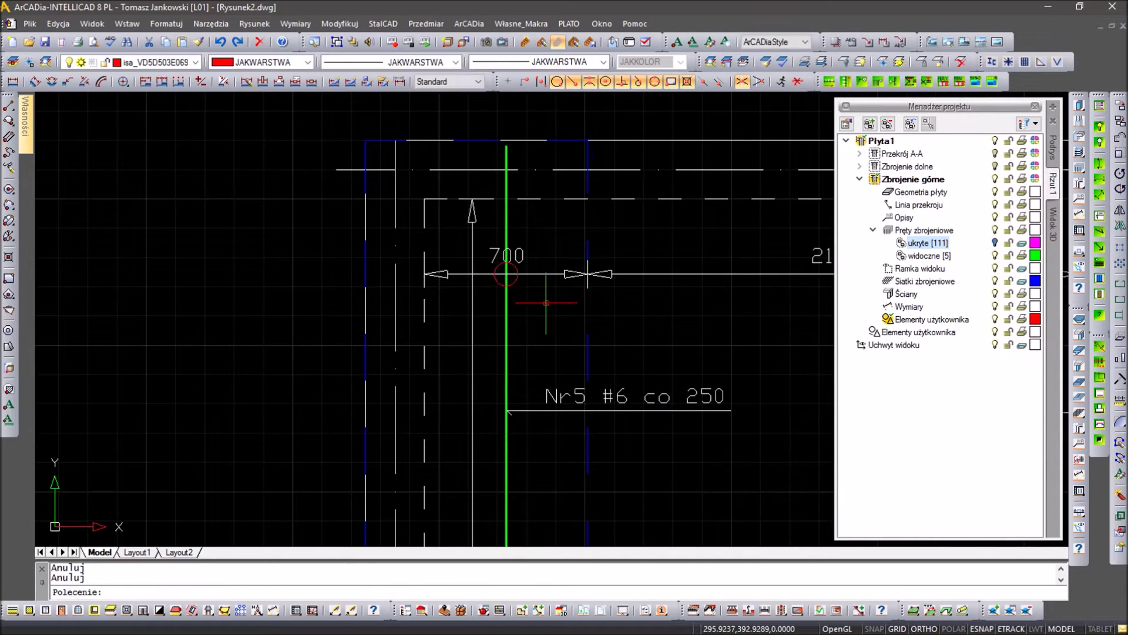
# Copy the circle marker to the next bar crossings along the top dimension line.
pyautogui.write('o')
pyautogui.press('Return')
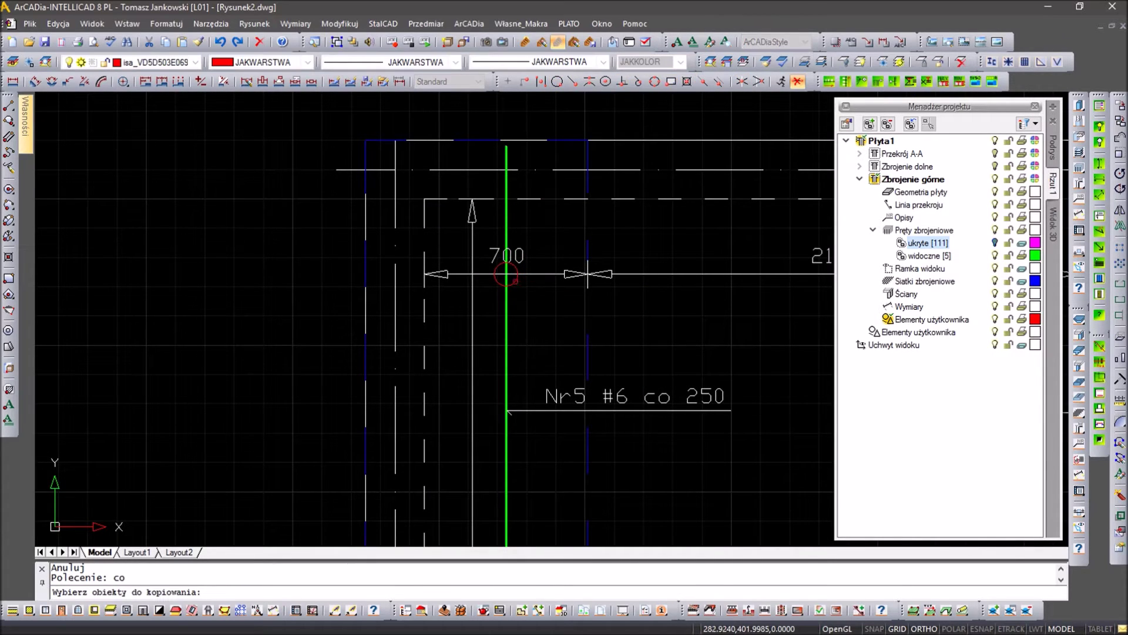
pyautogui.click(506, 274)
pyautogui.press('Return')
pyautogui.click(506, 273)
pyautogui.scroll(-3, 521, 262)
pyautogui.scroll(-2, 728, 279)
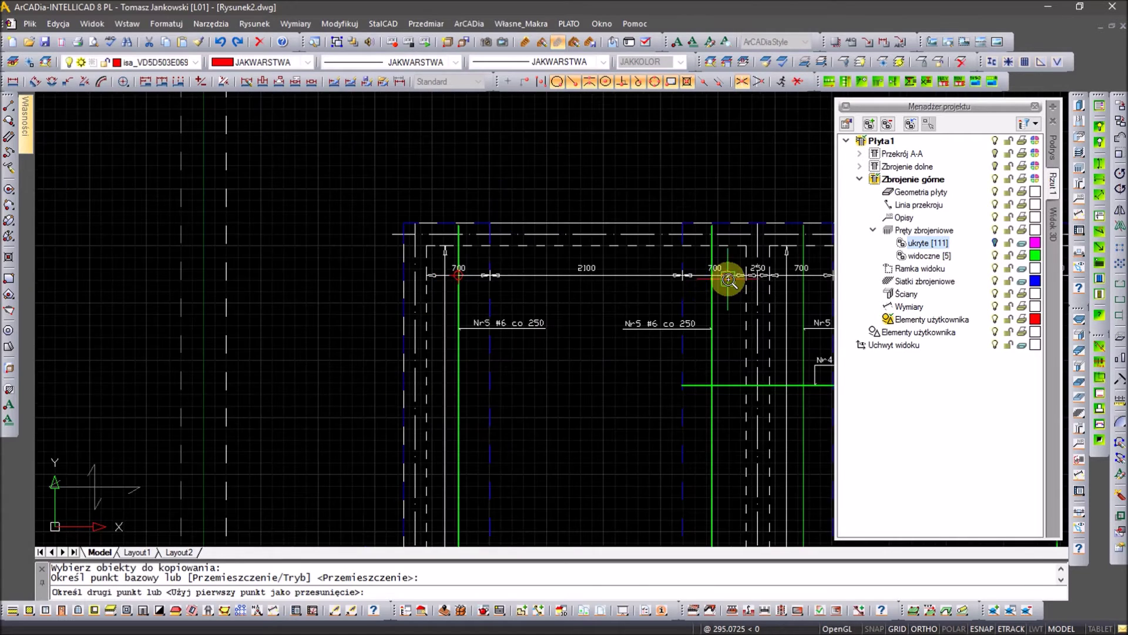
pyautogui.scroll(2, 729, 279)
pyautogui.moveTo(689, 272)
pyautogui.mouseDown(button='middle')
pyautogui.moveTo(436, 314)
pyautogui.moveTo(382, 303)
pyautogui.mouseUp(button='middle')
pyautogui.click(760, 333)
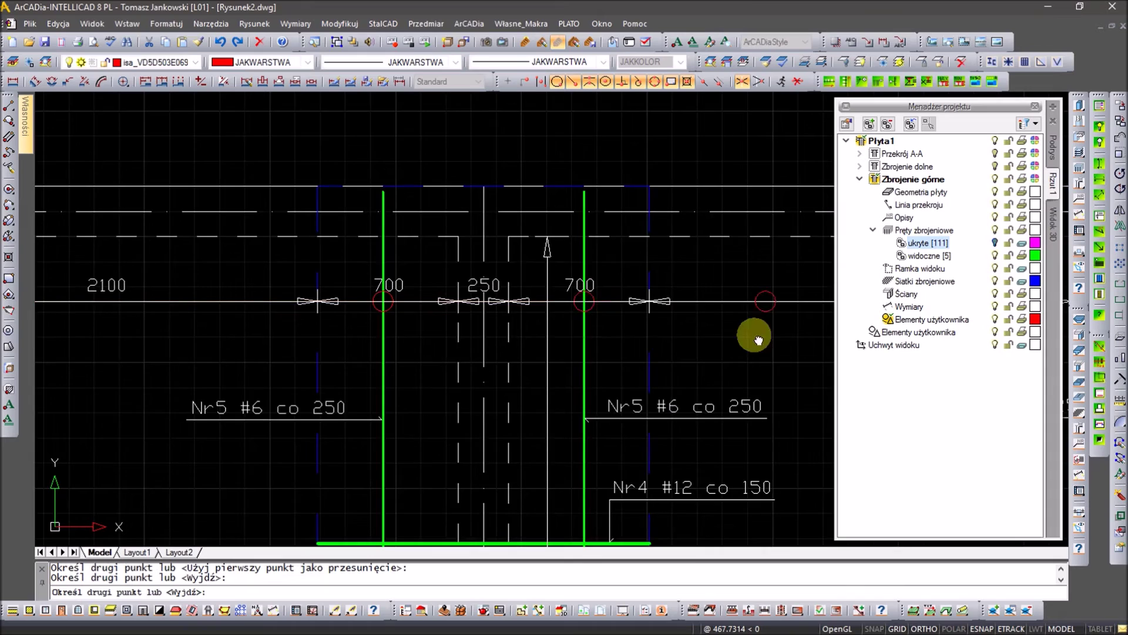
pyautogui.moveTo(758, 340); pyautogui.dragTo(377, 340, button='middle')
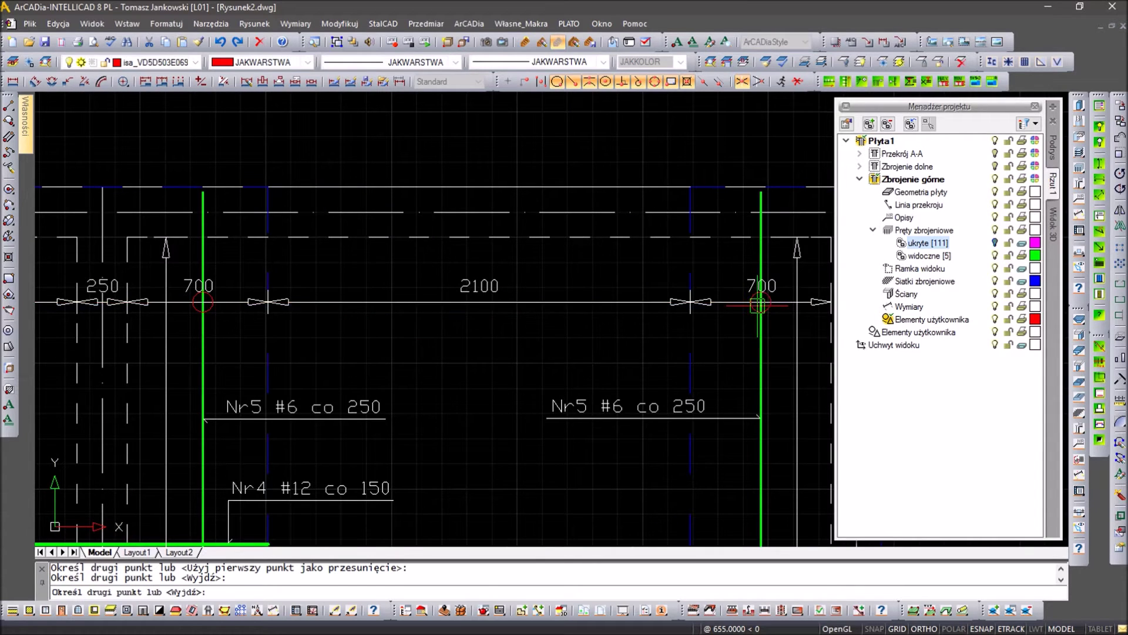
pyautogui.click(752, 304)
# Place circle copies on the right and left red Nr1 #12 bars, with ortho toggled.
pyautogui.scroll(-1, 753, 304)
pyautogui.scroll(1, 493, 436)
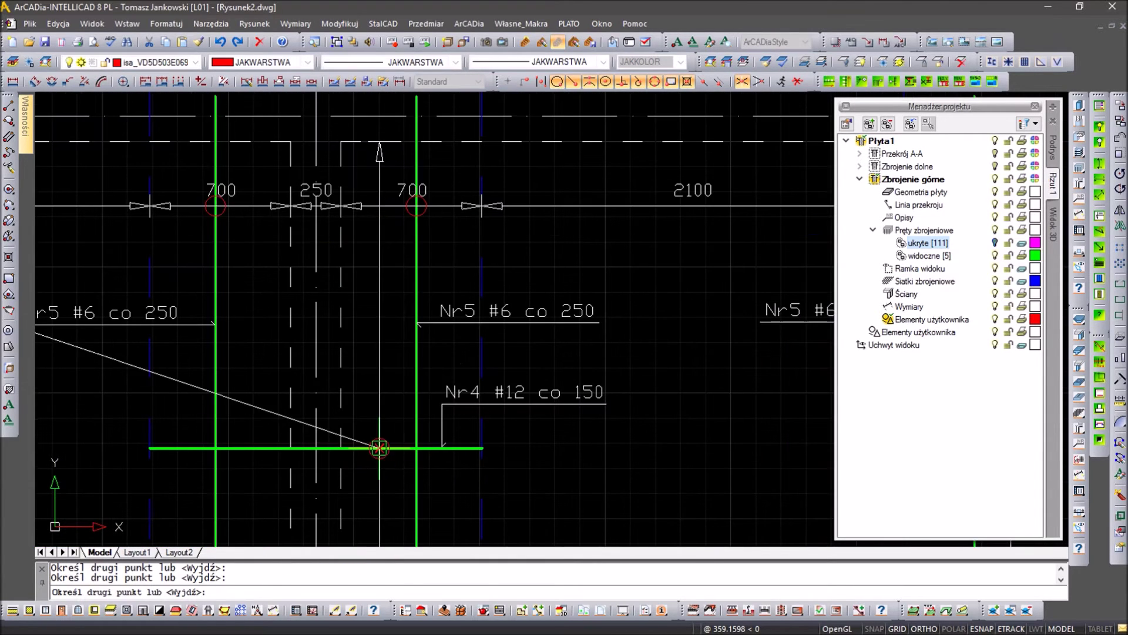
pyautogui.moveTo(650, 436); pyautogui.dragTo(299, 316, button='middle')
pyautogui.scroll(-3, 558, 376)
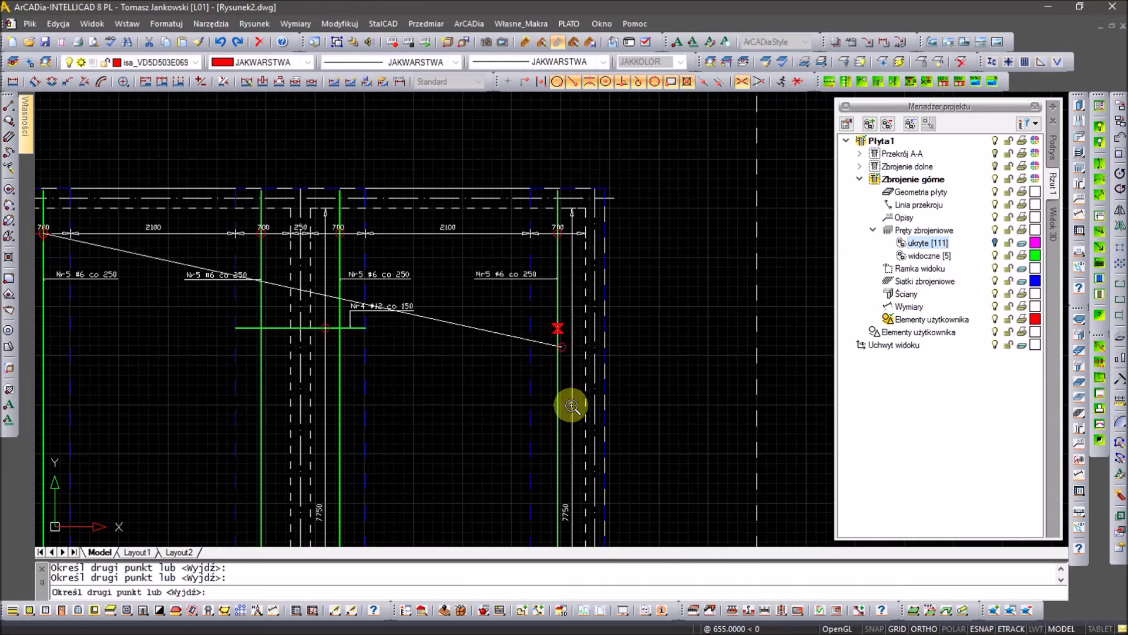
pyautogui.scroll(-2, 568, 454)
pyautogui.press('F8')
pyautogui.scroll(5, 559, 421)
pyautogui.scroll(1, 558, 421)
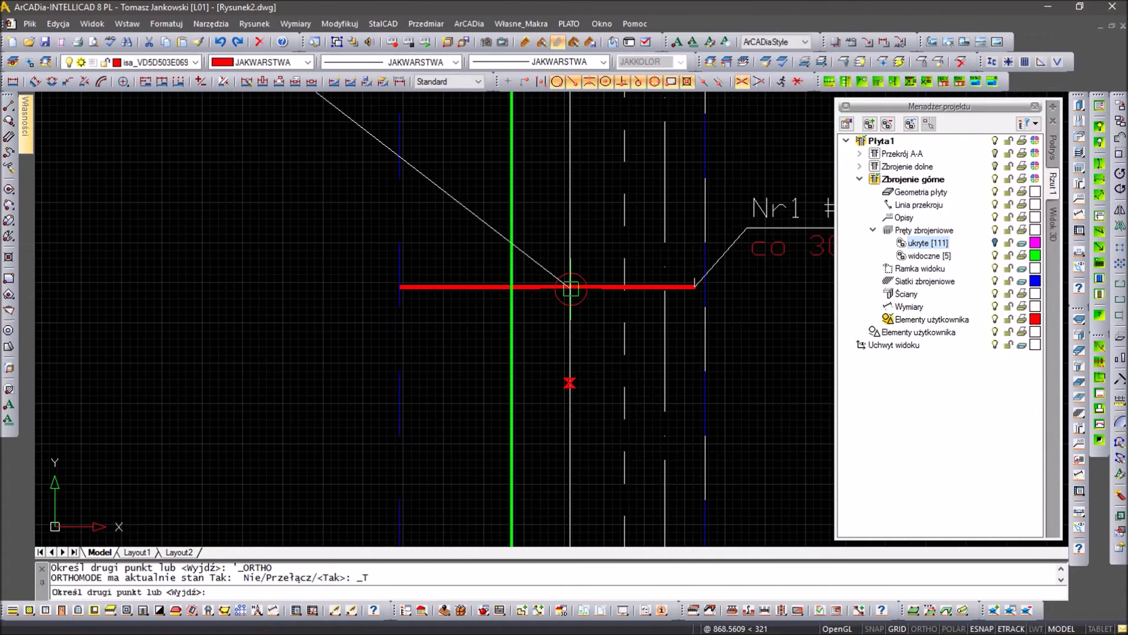
pyautogui.click(567, 292)
pyautogui.scroll(-3, 570, 311)
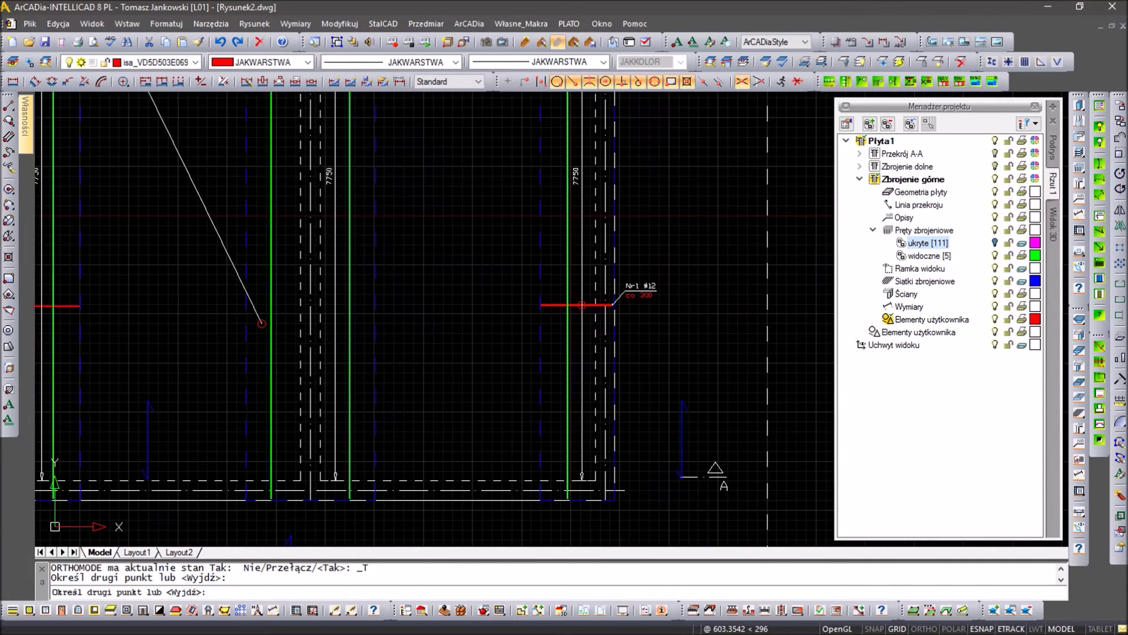
pyautogui.scroll(3, 241, 311)
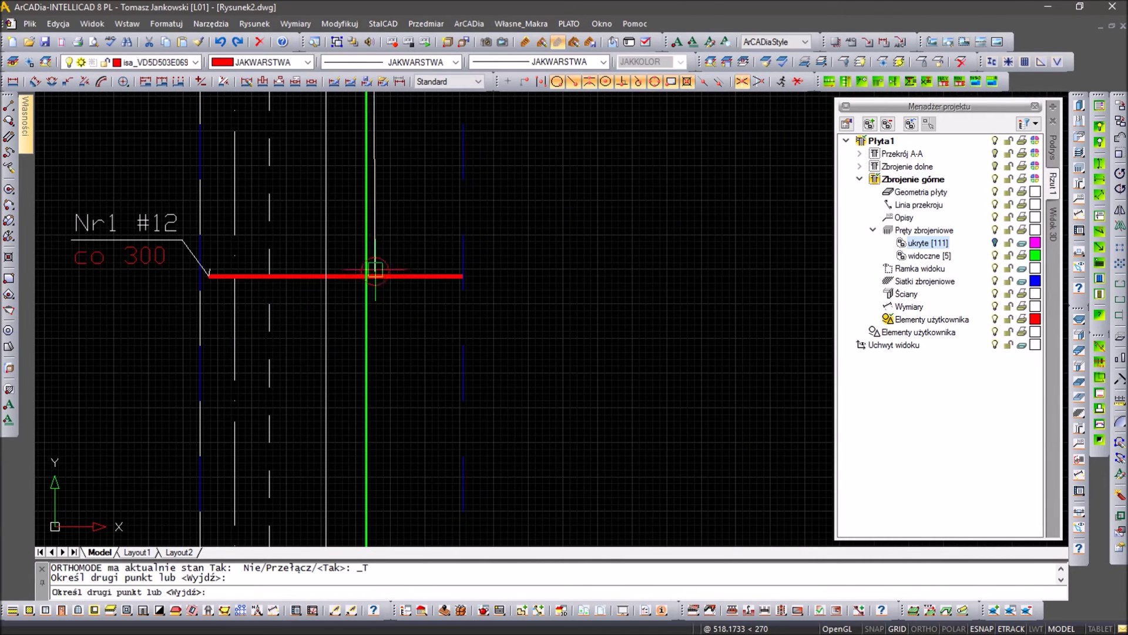
pyautogui.click(327, 275)
pyautogui.scroll(-3, 336, 279)
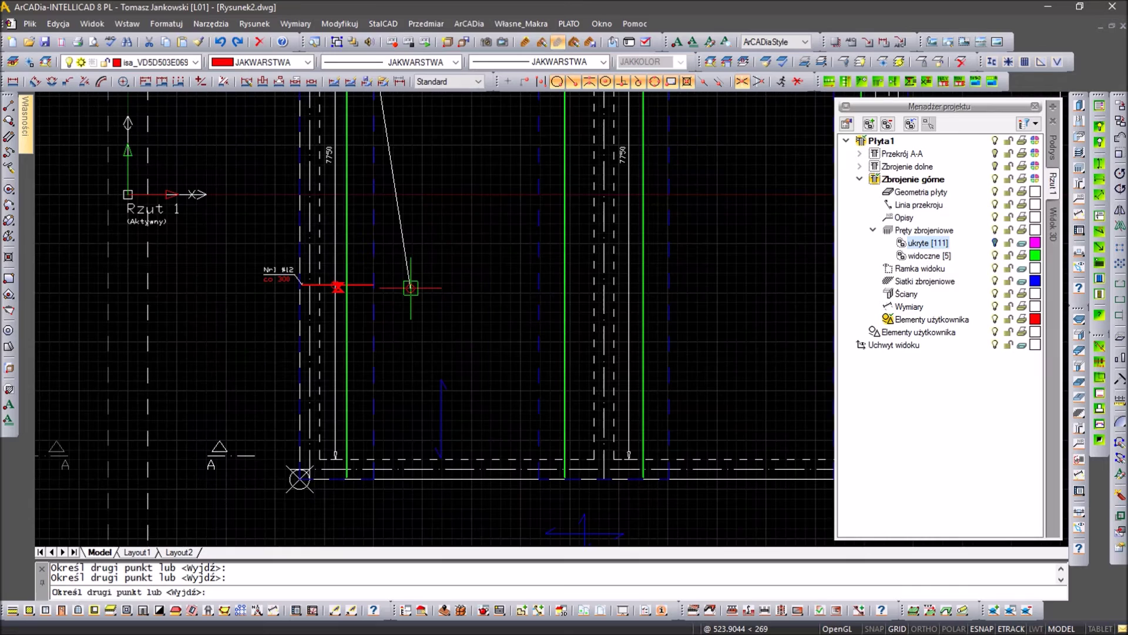
pyautogui.press('Escape')
# Zoom out to the whole slab plan and open its 3D view.
pyautogui.scroll(-2, 414, 288)
pyautogui.scroll(-2, 411, 284)
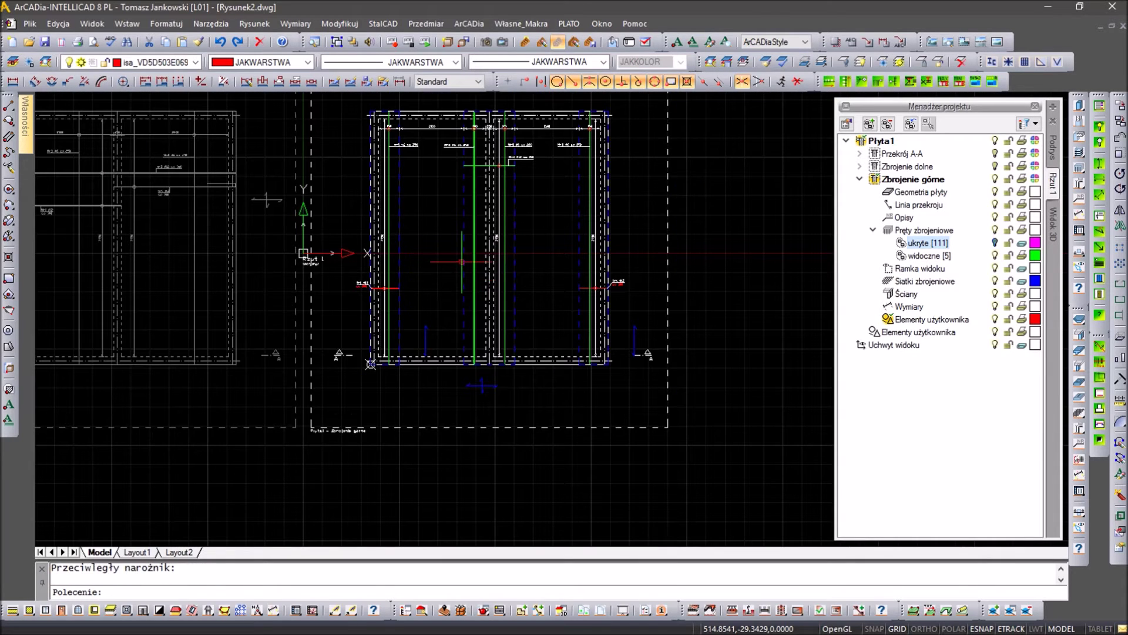
pyautogui.scroll(3, 425, 267)
pyautogui.scroll(-1, 390, 352)
pyautogui.scroll(-1, 391, 356)
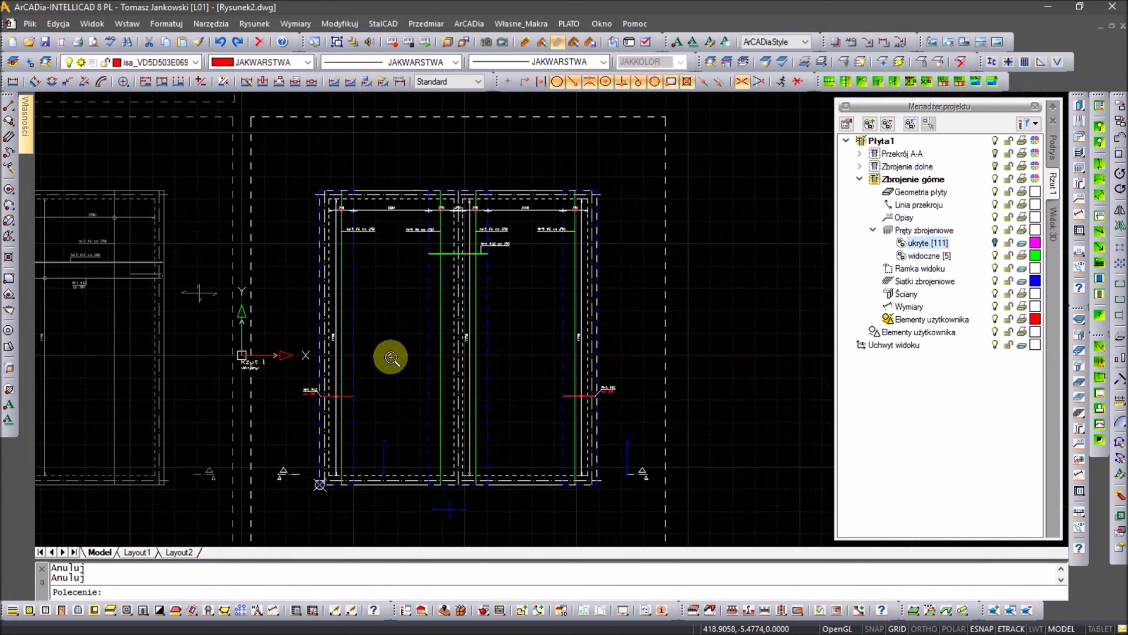
pyautogui.moveTo(400, 396); pyautogui.dragTo(427, 362, button='middle')
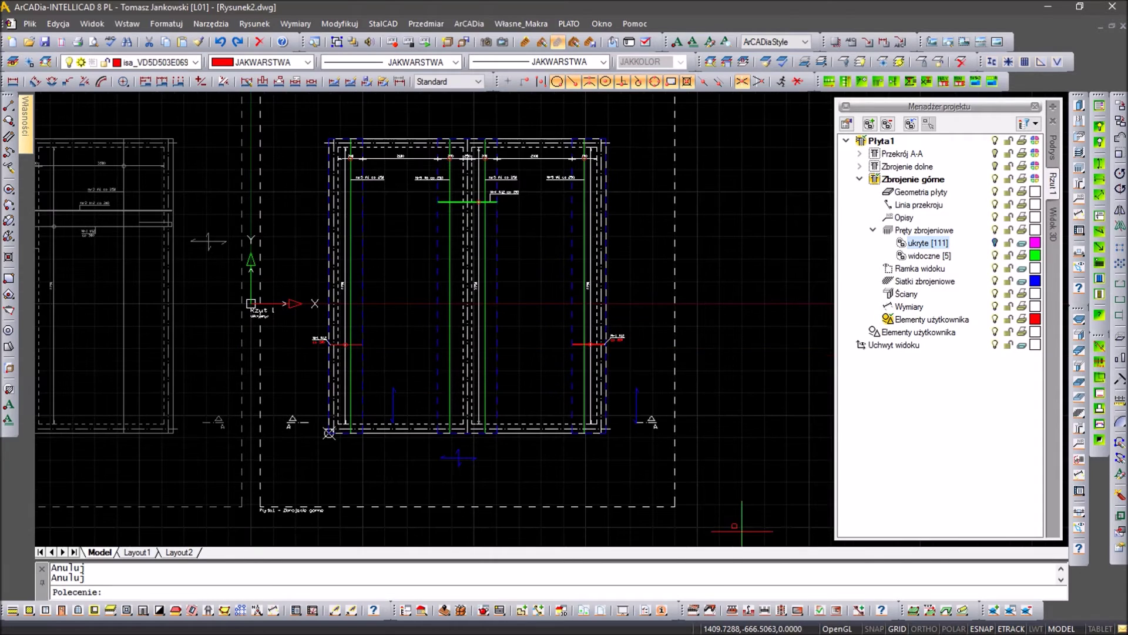
pyautogui.click(561, 610)
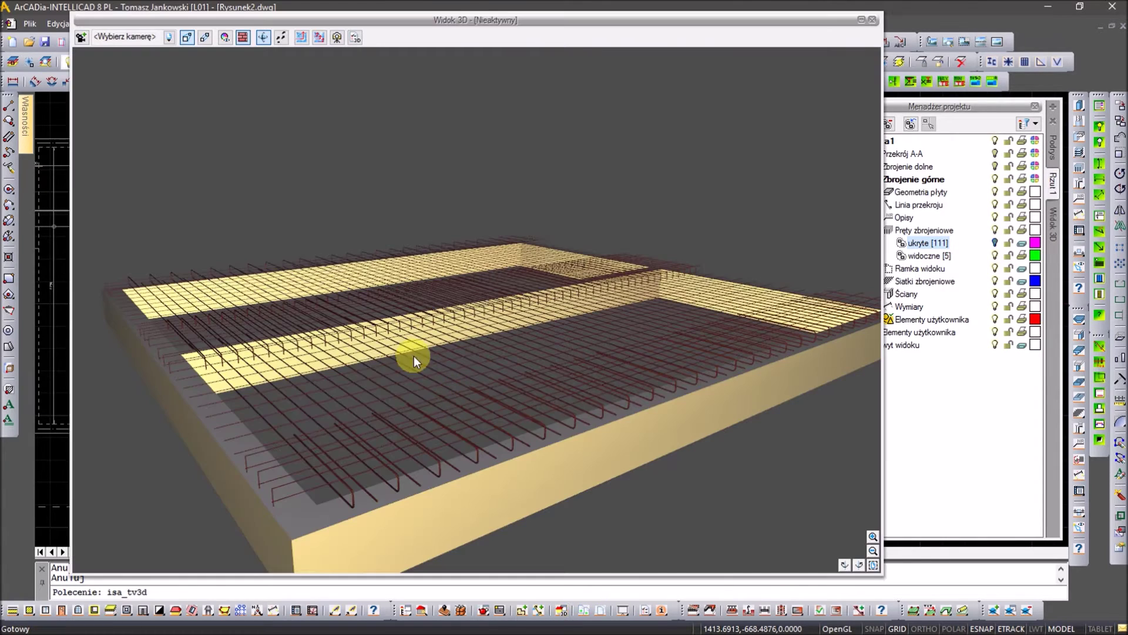
pyautogui.moveTo(377, 367); pyautogui.dragTo(377, 367)
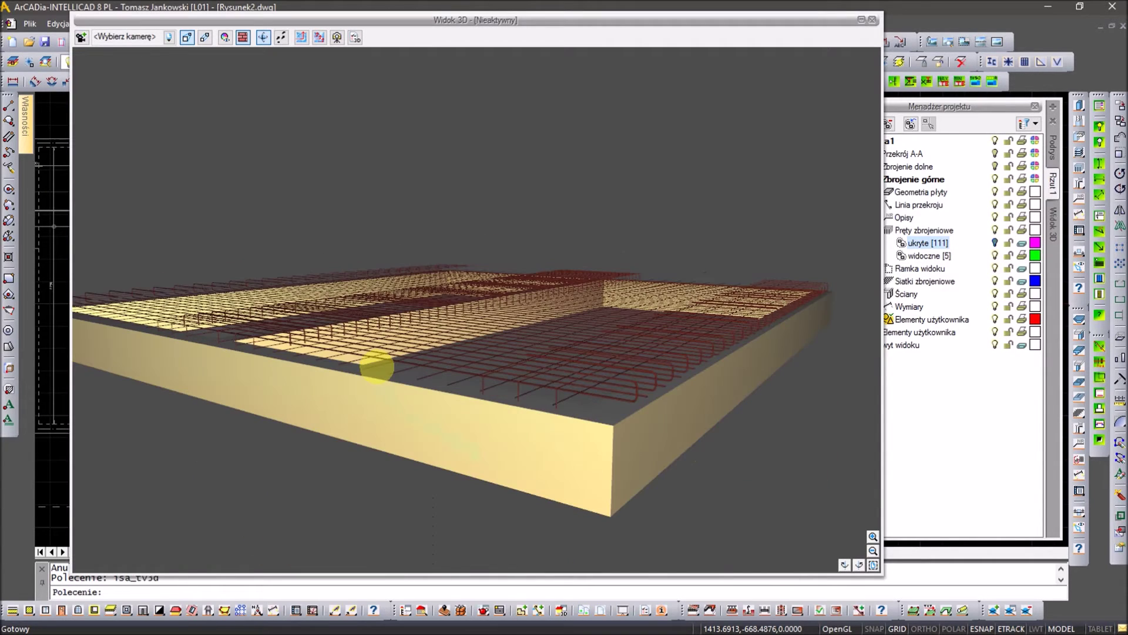
pyautogui.moveTo(535, 411); pyautogui.dragTo(279, 108)
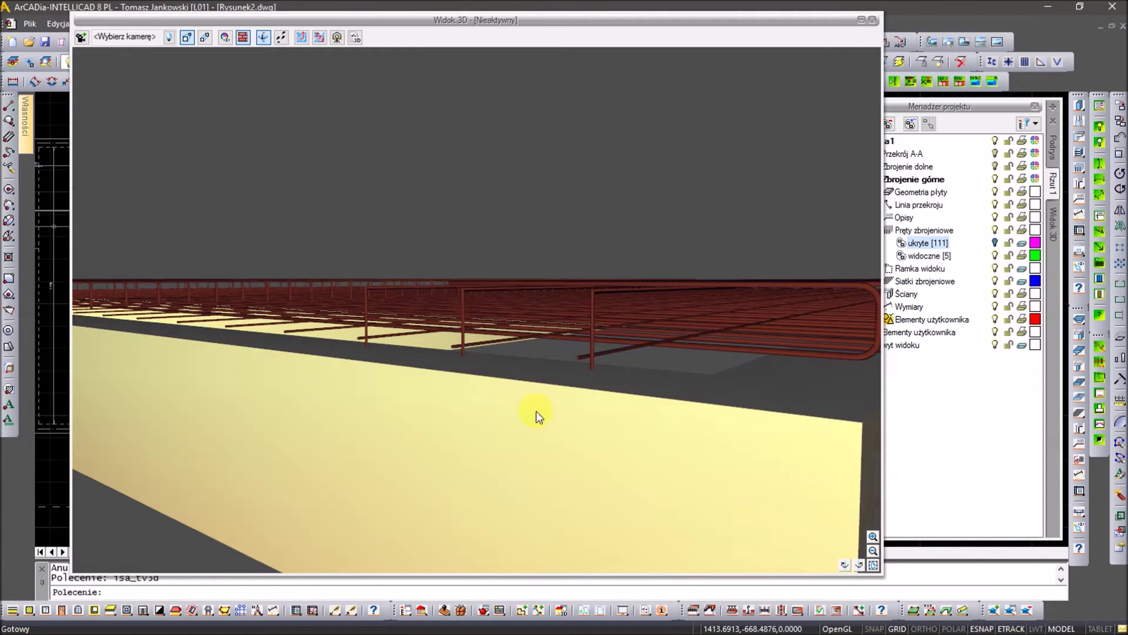
pyautogui.click(225, 38)
pyautogui.moveTo(486, 252); pyautogui.dragTo(429, 189)
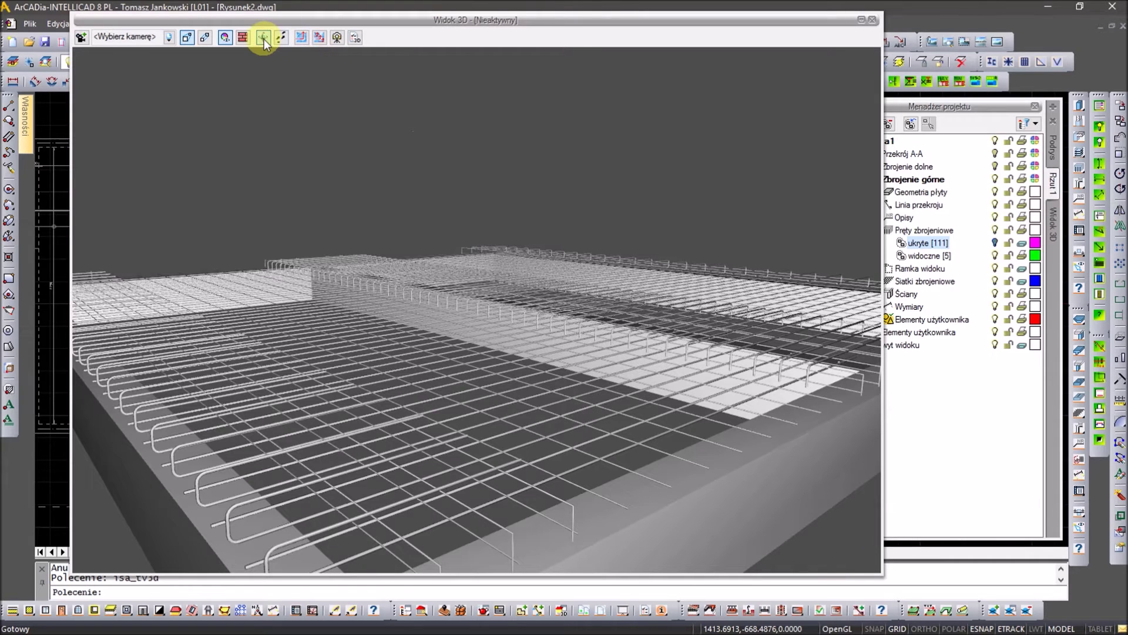
pyautogui.click(248, 40)
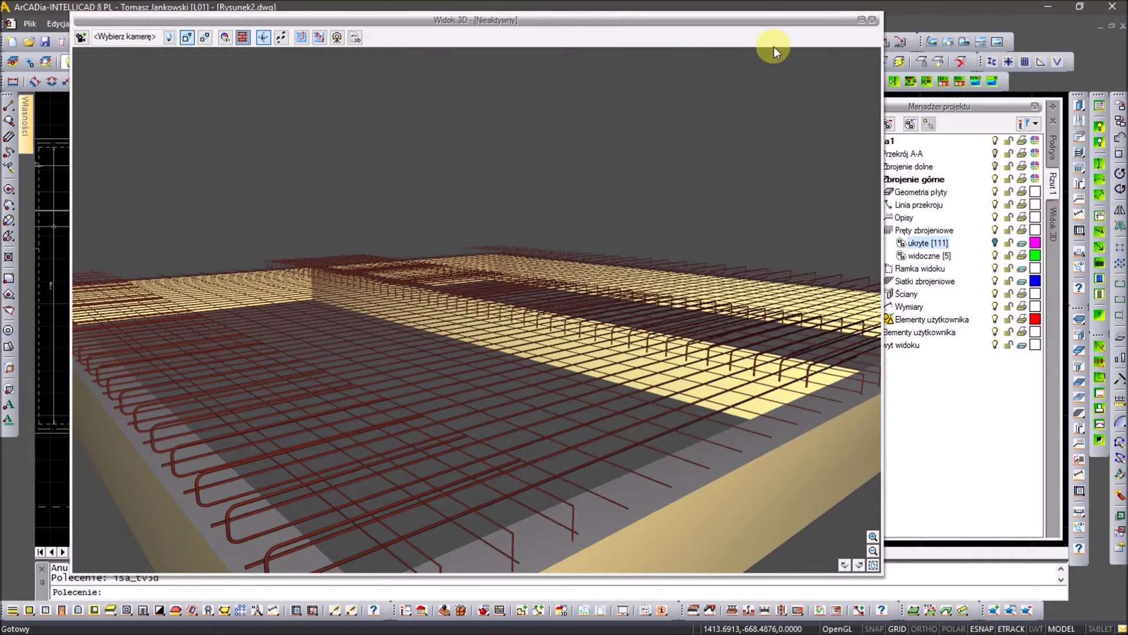
pyautogui.click(873, 19)
pyautogui.scroll(-2, 478, 252)
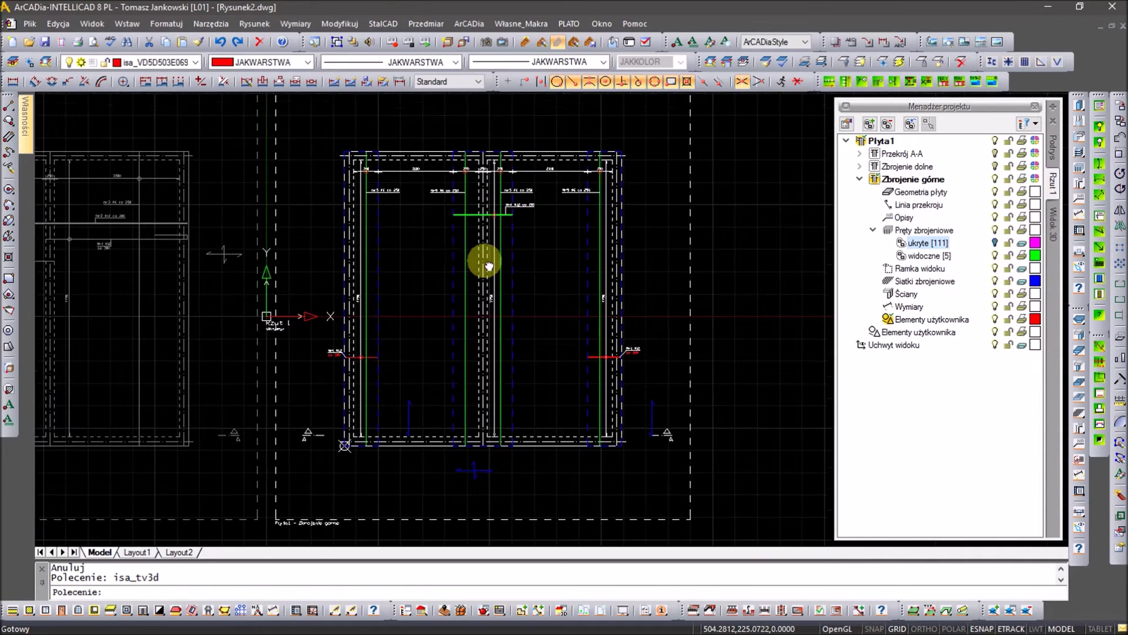
# Turn off the Siatki zbrojeniowe meshes under Zbrojenie górne.
pyautogui.scroll(-3, 467, 284)
pyautogui.scroll(2, 660, 370)
pyautogui.scroll(4, 665, 372)
pyautogui.moveTo(664, 372); pyautogui.dragTo(568, 209, button='middle')
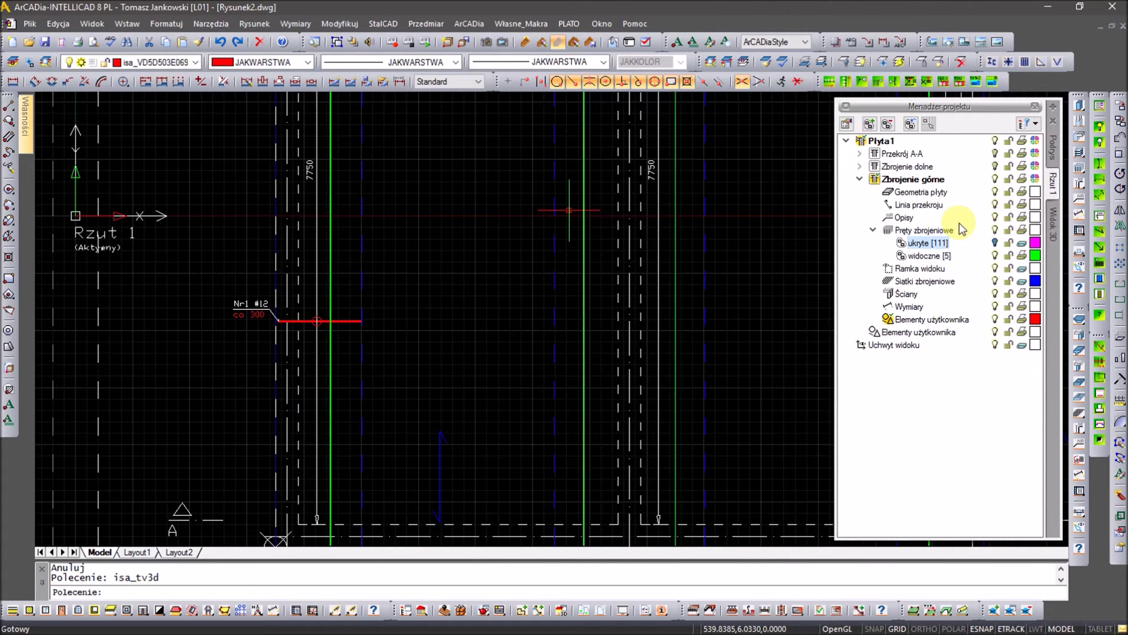
pyautogui.click(950, 281)
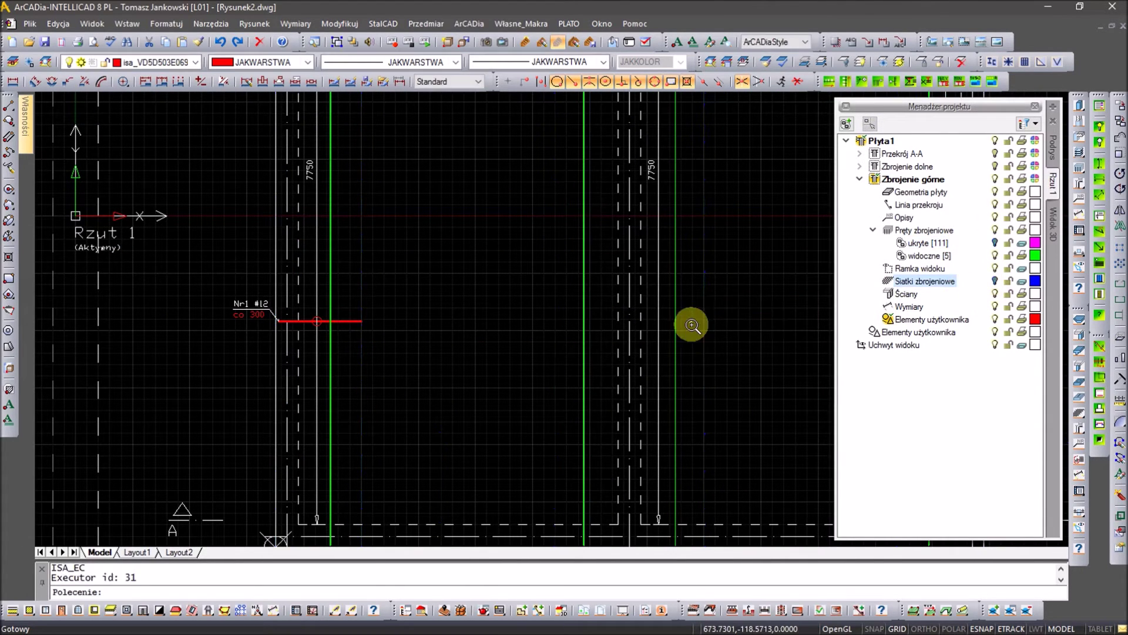
pyautogui.scroll(-3, 692, 325)
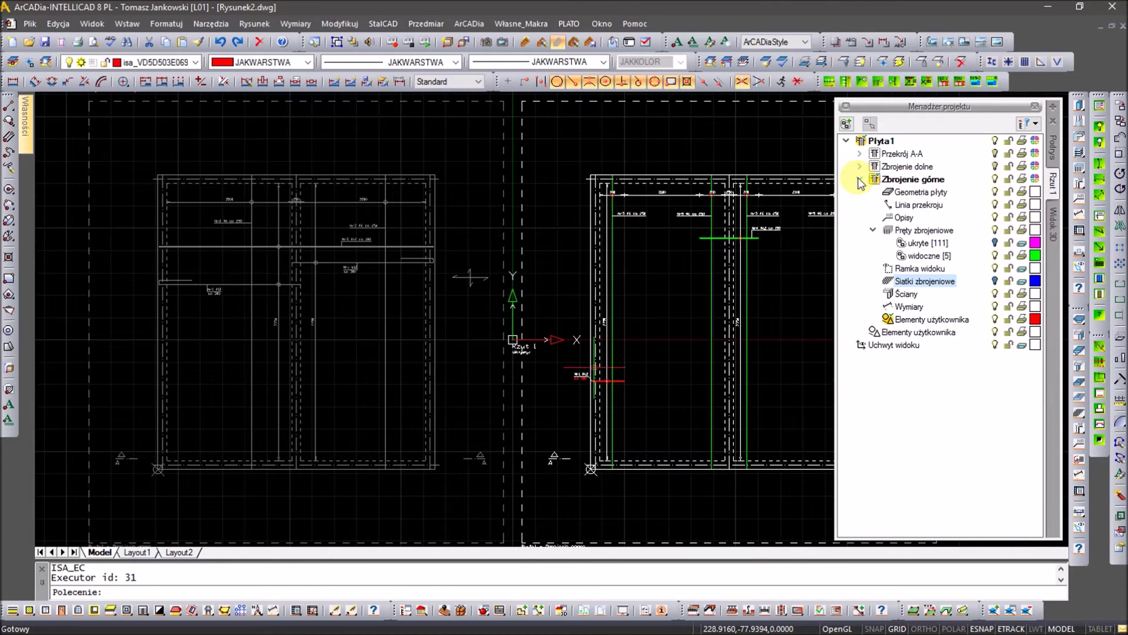
# Activate Zbrojenie dolne, hide its meshes, then reactivate Zbrojenie górne.
pyautogui.click(859, 180)
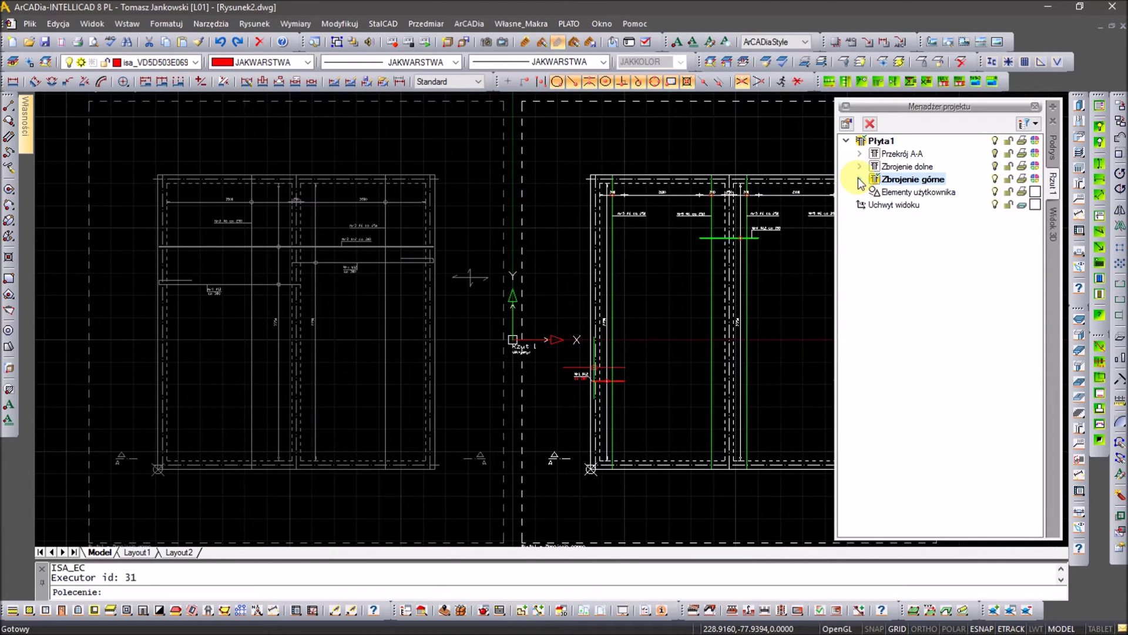
pyautogui.doubleClick(878, 168)
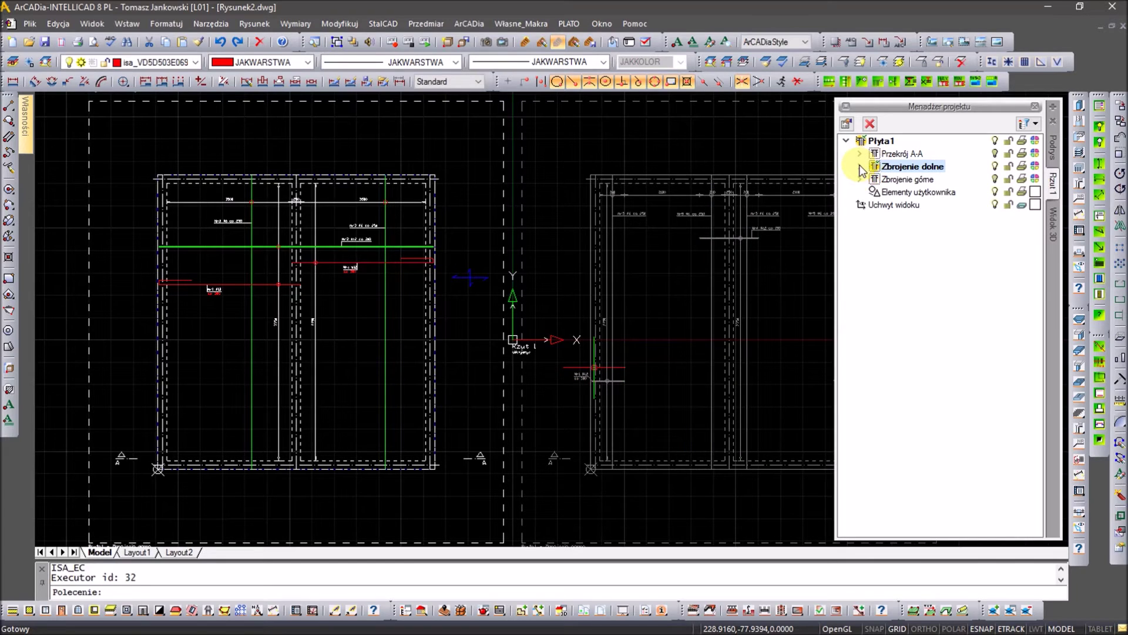
pyautogui.click(996, 268)
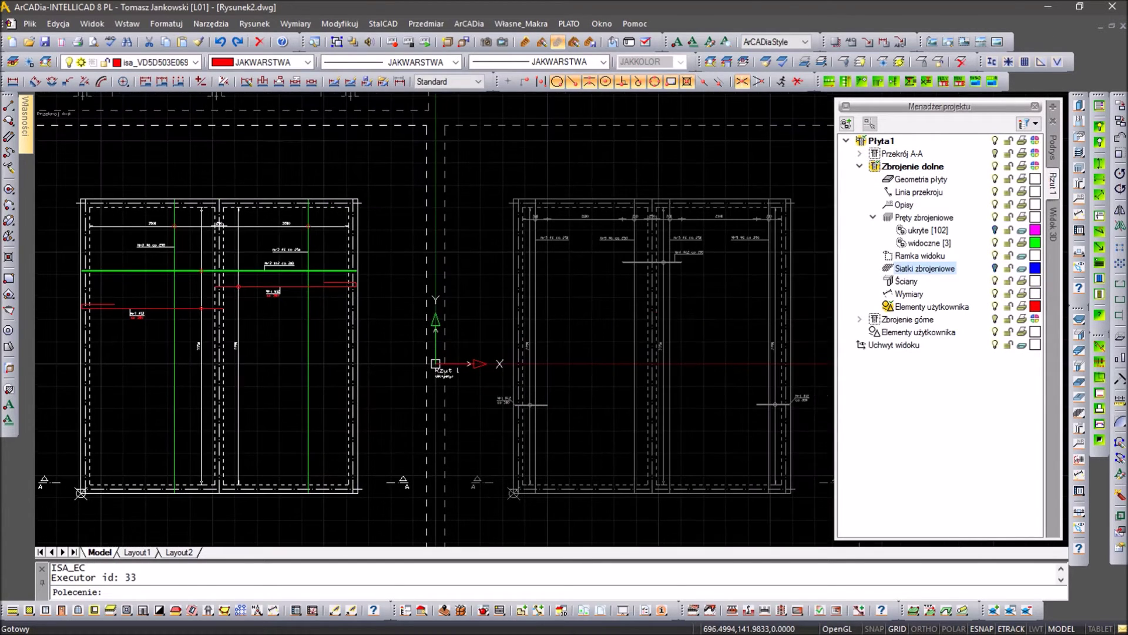
pyautogui.click(860, 168)
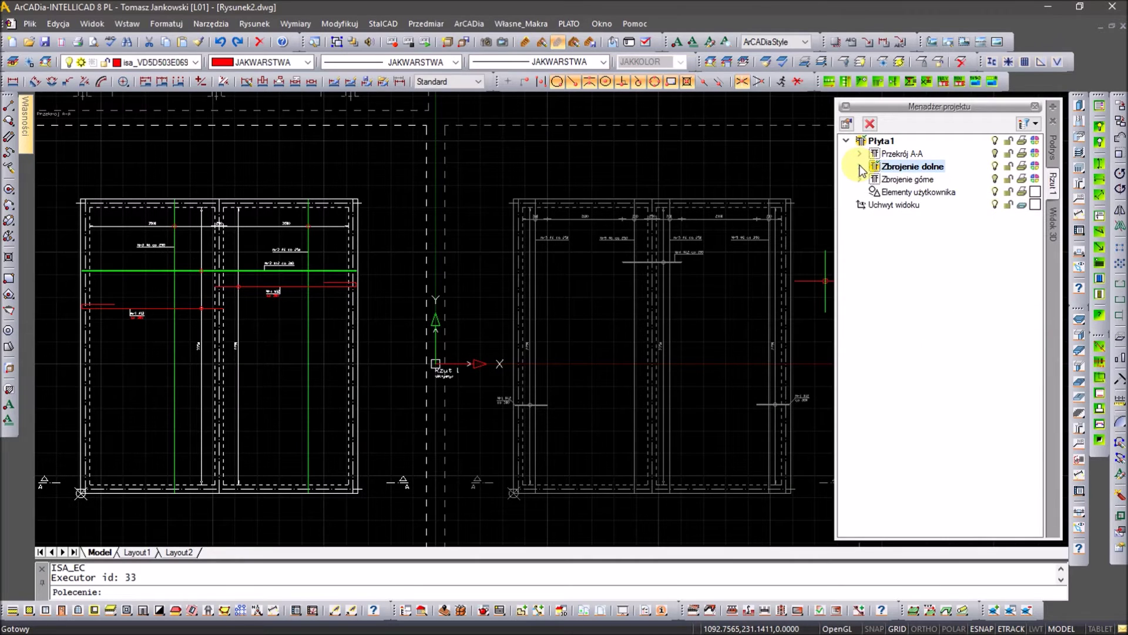
pyautogui.click(887, 179)
pyautogui.scroll(5, 672, 254)
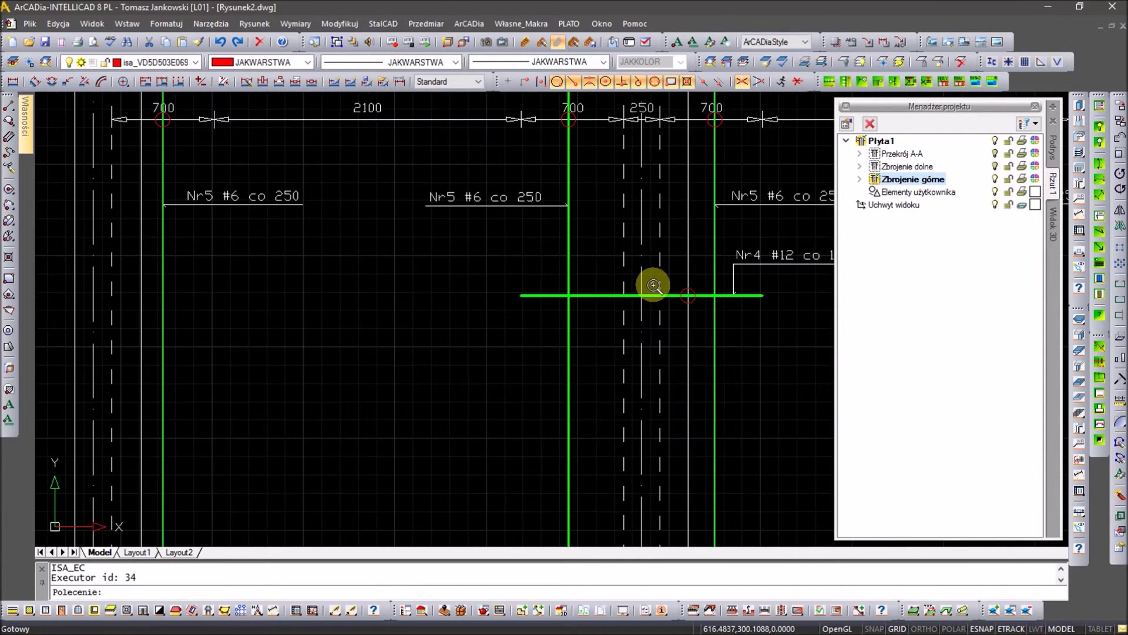
# Create a shape detail for the horizontal Nr4 52#12 L=1944 bar beside the plan.
pyautogui.moveTo(609, 298); pyautogui.dragTo(597, 311)
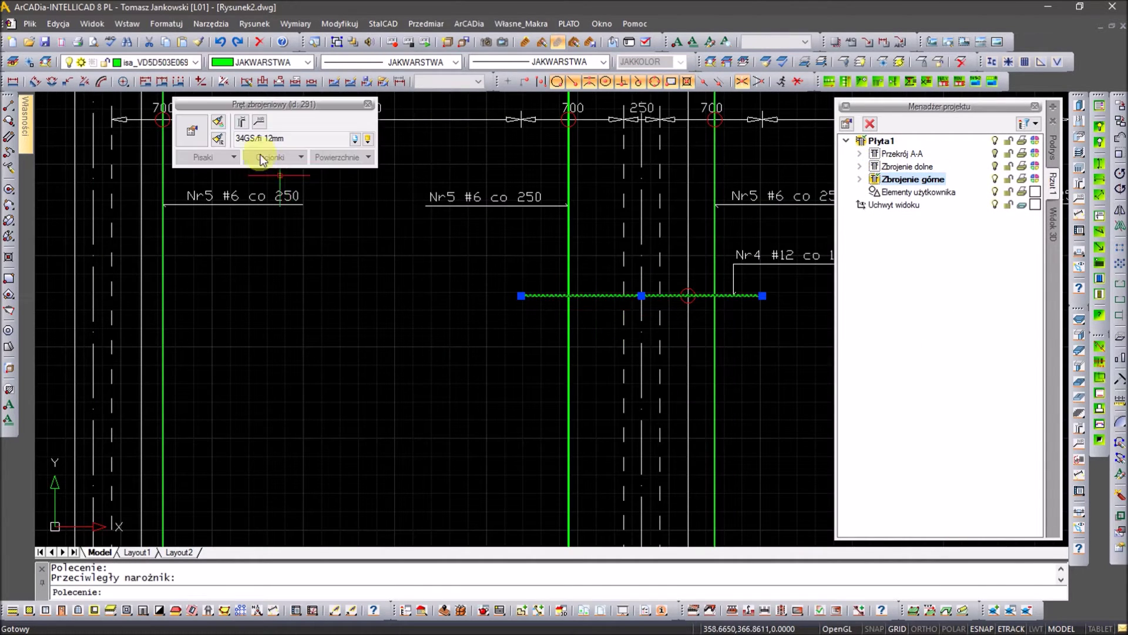
pyautogui.click(242, 122)
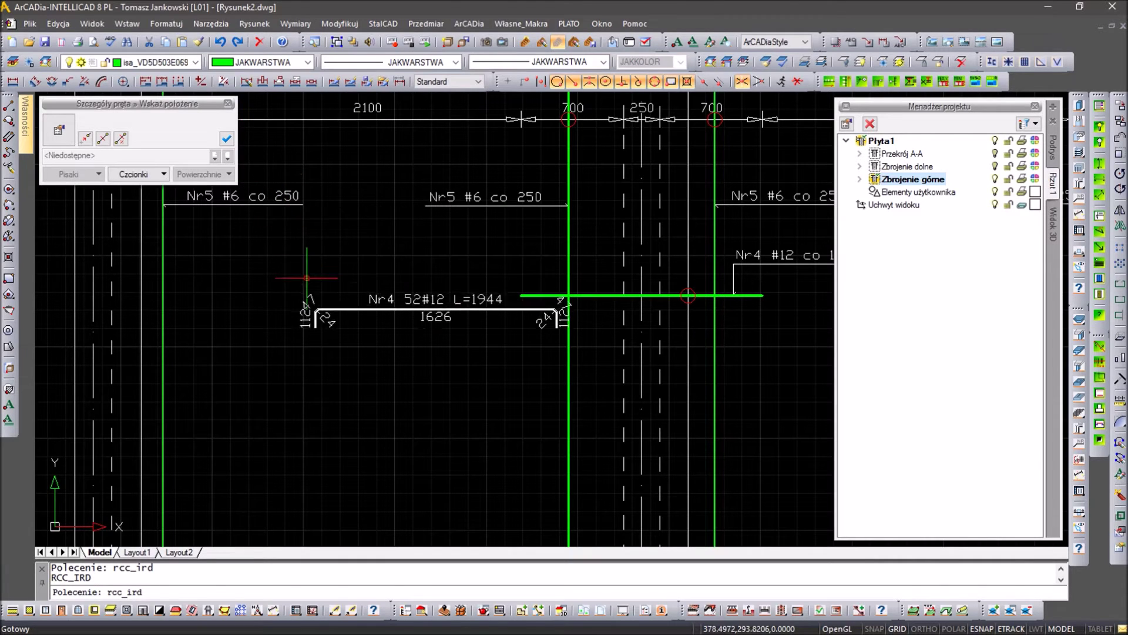
pyautogui.click(265, 381)
pyautogui.click(327, 435)
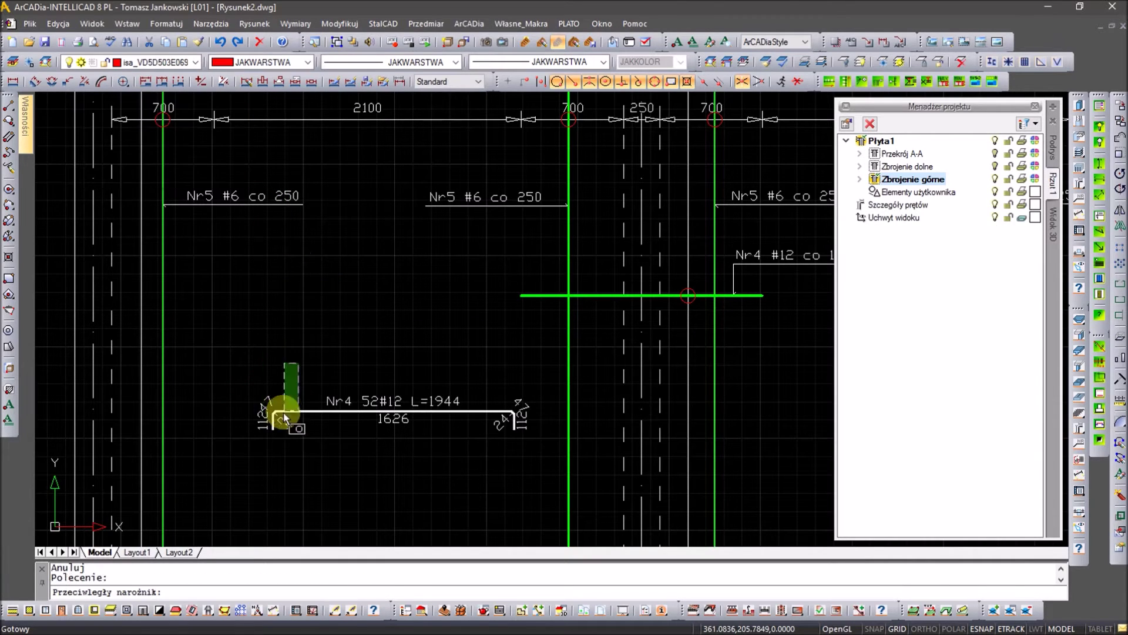
pyautogui.click(243, 331)
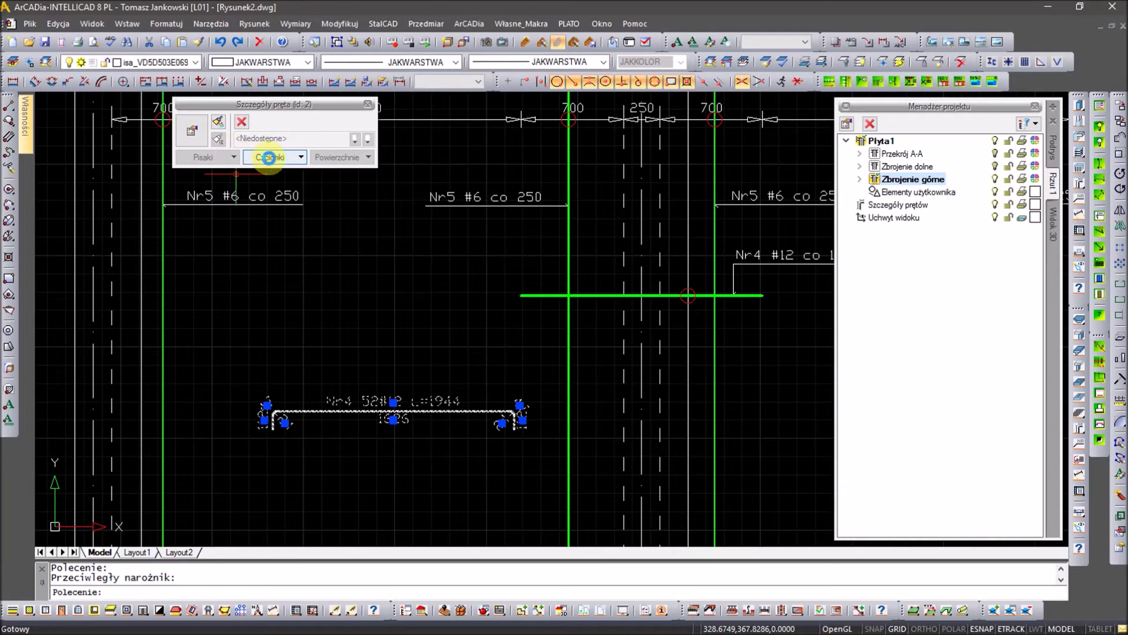
# Check the detail's Czcionki font settings, close them, and clear the selection.
pyautogui.click(269, 158)
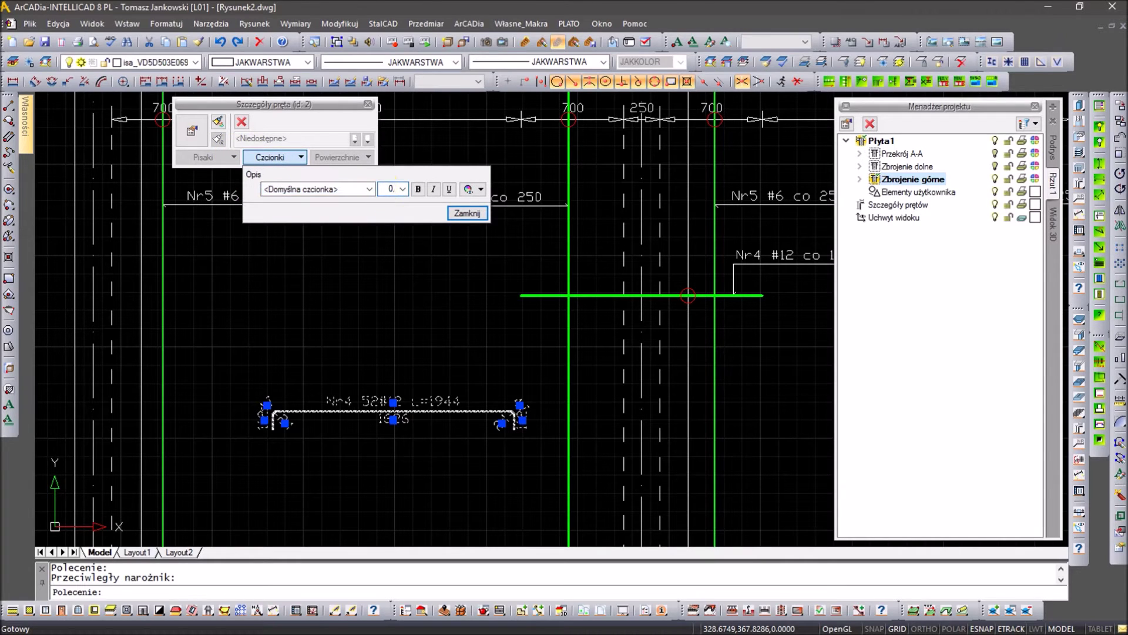
pyautogui.click(467, 213)
pyautogui.press('Escape')
pyautogui.press('Escape')
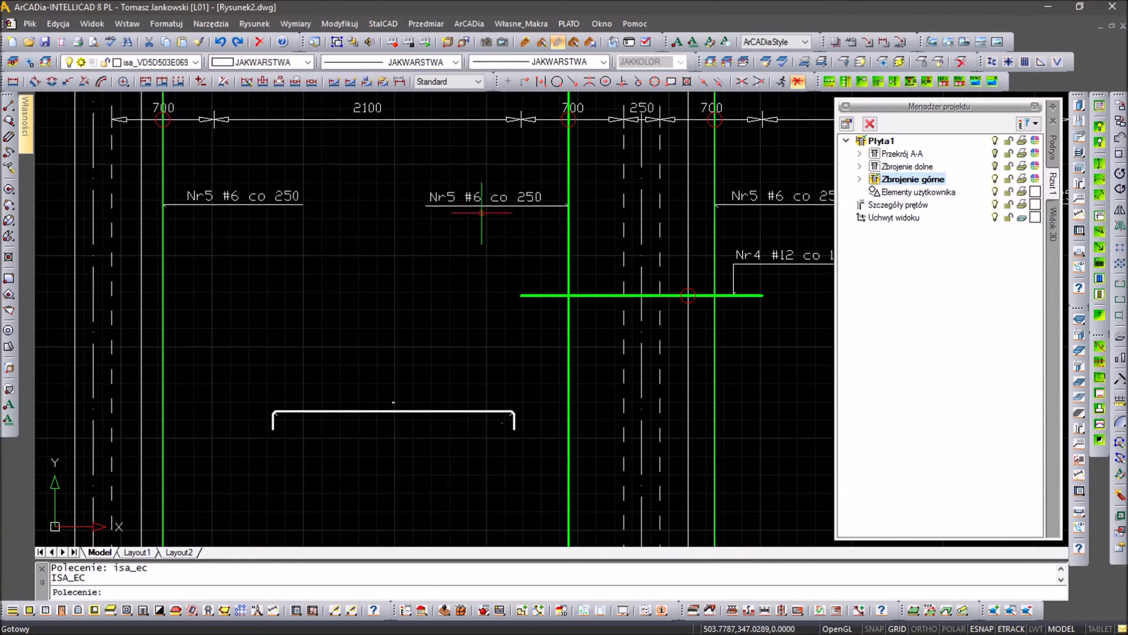
pyautogui.scroll(2, 425, 410)
pyautogui.scroll(5, 425, 411)
pyautogui.click(325, 357)
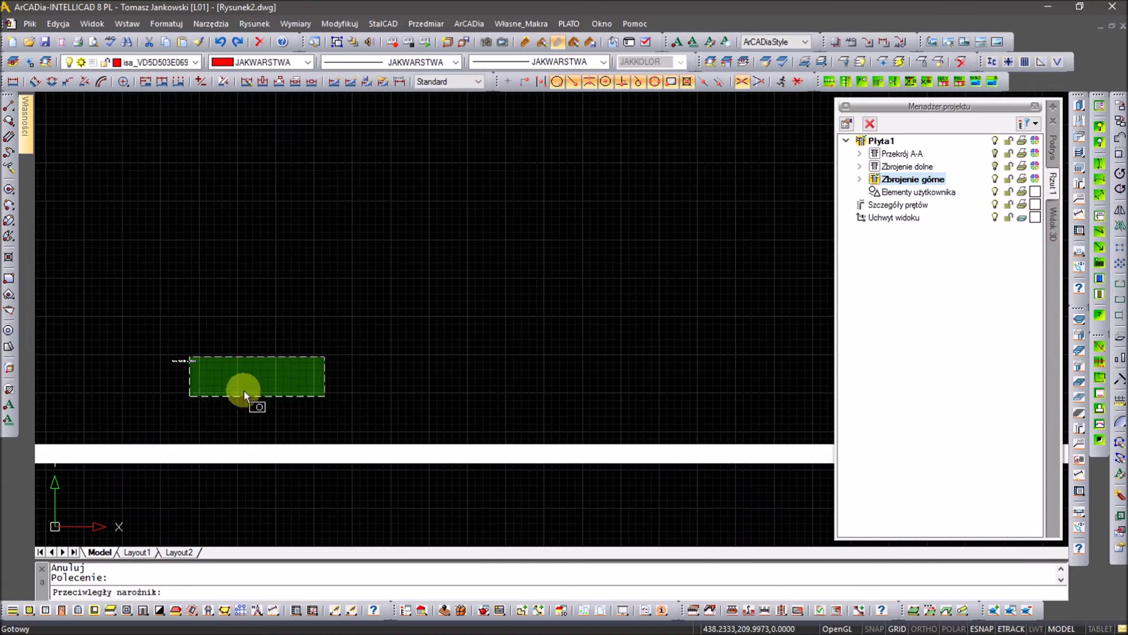
# Start moving the Nr4 bar with M, then cancel the move.
pyautogui.scroll(-3, 304, 355)
pyautogui.press('Escape')
pyautogui.write('m')
pyautogui.press('Return')
pyautogui.click(320, 384)
pyautogui.press('Return')
pyautogui.click(269, 383)
pyautogui.scroll(-3, 297, 366)
pyautogui.scroll(-2, 517, 303)
pyautogui.scroll(4, 466, 272)
pyautogui.scroll(1, 442, 279)
pyautogui.press('Escape')
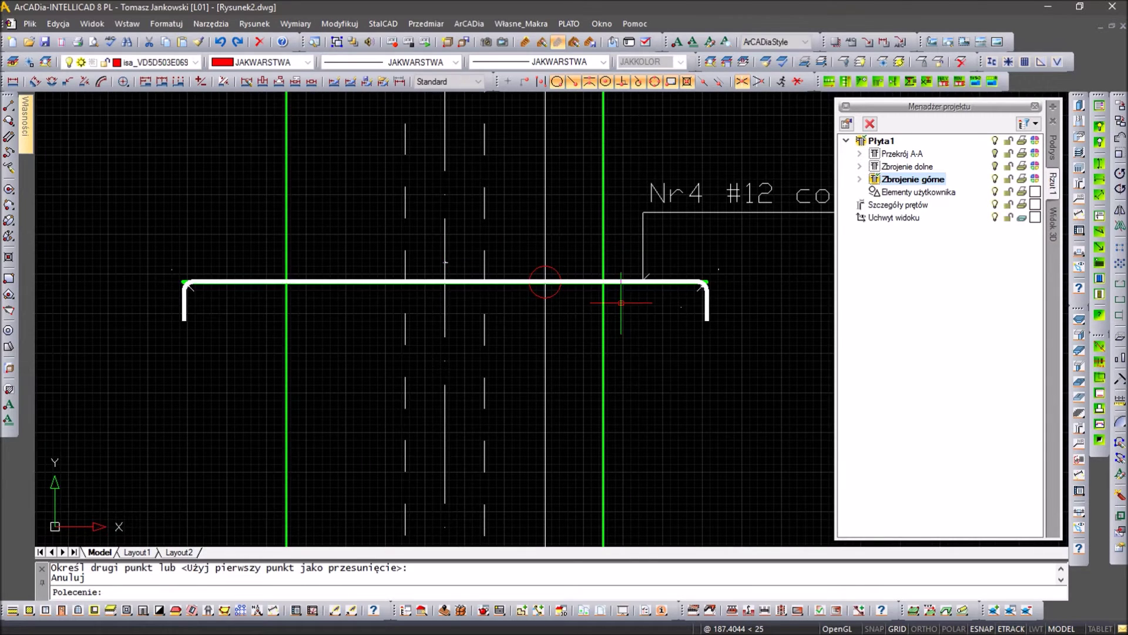
pyautogui.scroll(5, 723, 282)
pyautogui.scroll(4, 673, 264)
# Move the window-selected Nr4 bar into Zbrojenie górne's 'ukryte' group, leaving four visible bars.
pyautogui.click(674, 260)
pyautogui.click(628, 288)
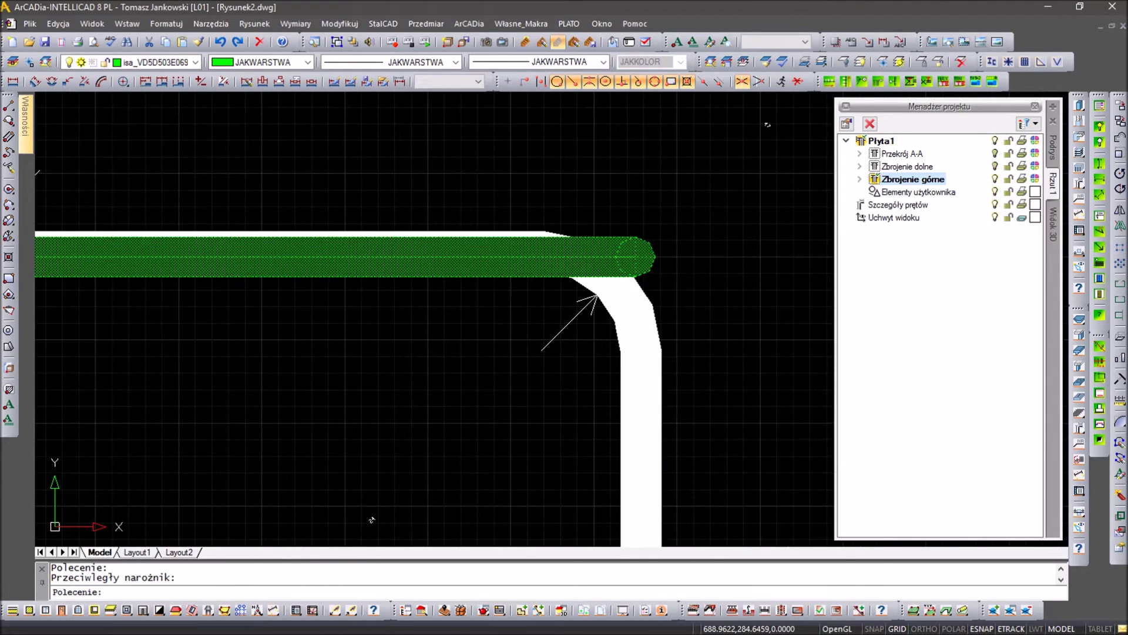
pyautogui.click(861, 180)
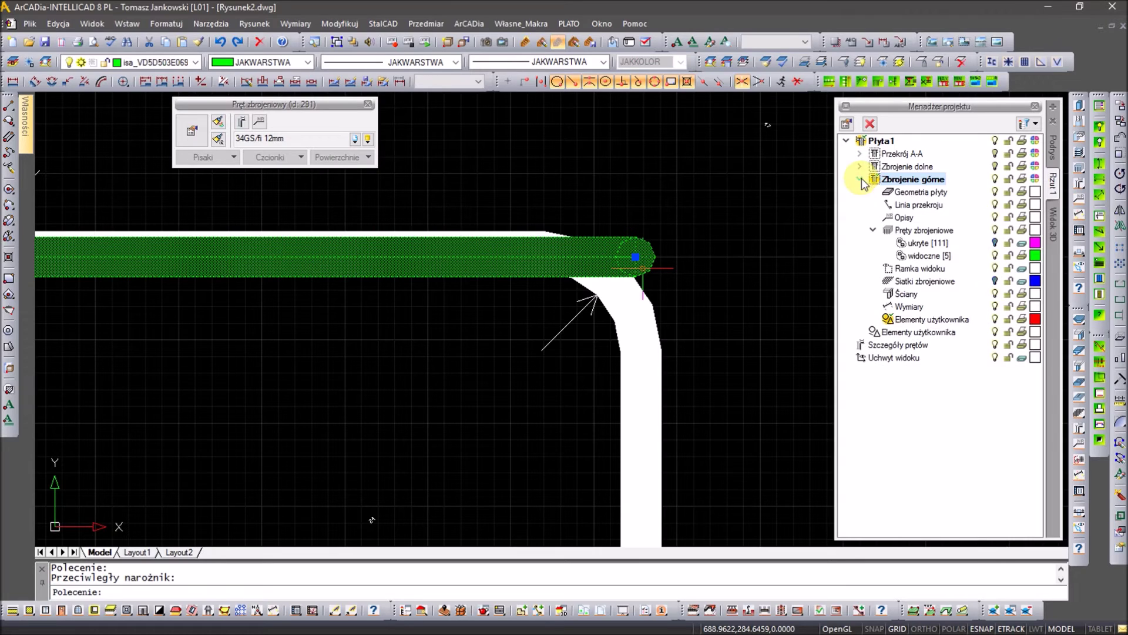
pyautogui.click(912, 243)
pyautogui.click(909, 125)
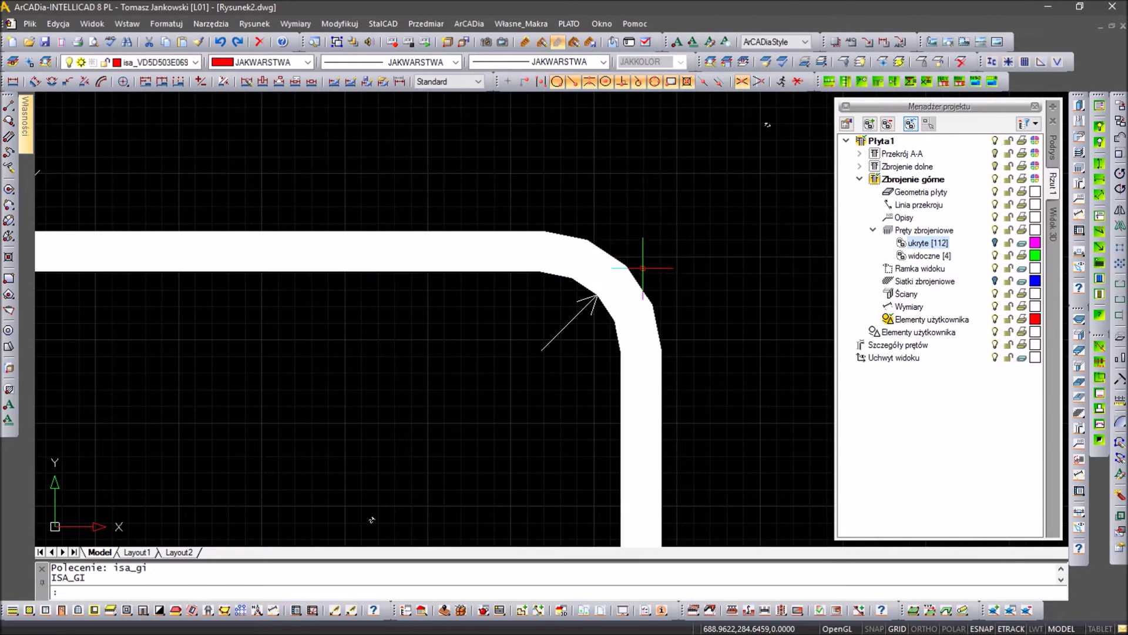
pyautogui.scroll(-3, 738, 245)
pyautogui.scroll(-1, 715, 247)
pyautogui.scroll(-2, 584, 282)
pyautogui.scroll(-2, 584, 282)
pyautogui.scroll(3, 604, 297)
pyautogui.scroll(2, 606, 306)
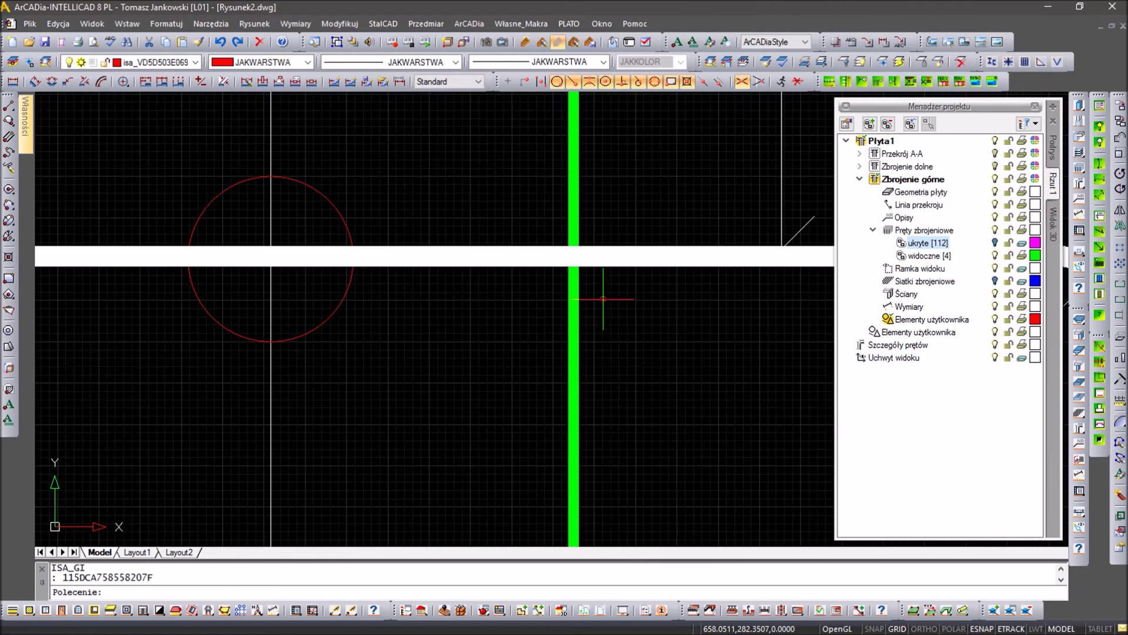
pyautogui.scroll(-2, 603, 298)
pyautogui.scroll(-2, 478, 295)
pyautogui.scroll(-1, 441, 368)
pyautogui.moveTo(441, 367)
pyautogui.mouseDown(button='middle')
pyautogui.moveTo(476, 273)
pyautogui.moveTo(474, 354)
pyautogui.mouseUp(button='middle')
pyautogui.scroll(-3, 474, 354)
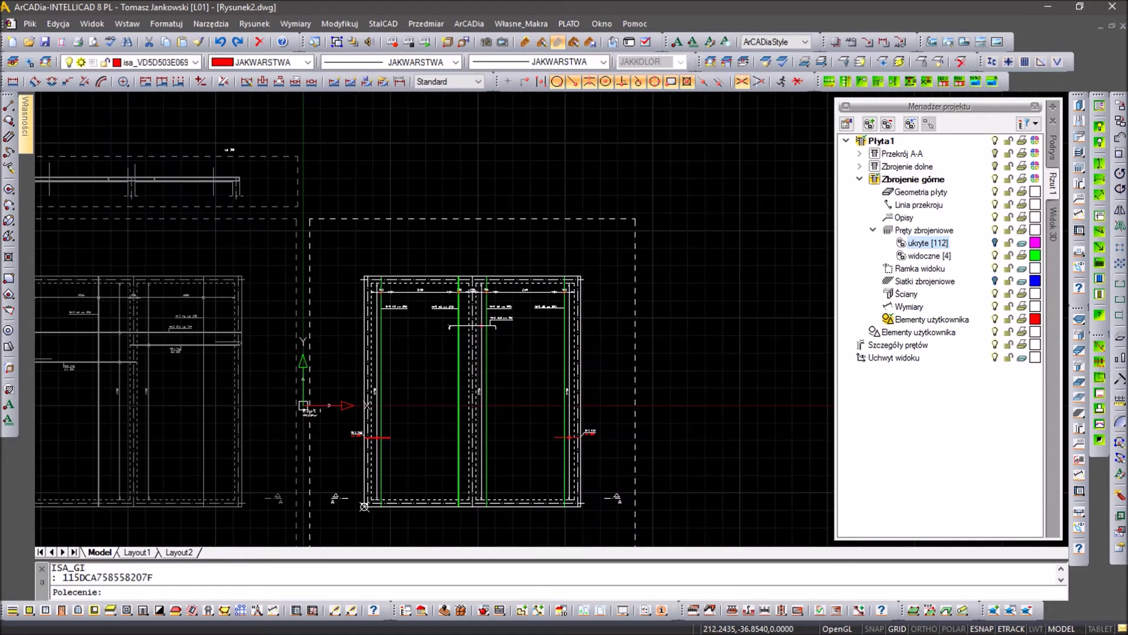
# Switch briefly to Przekrój A-A, then Zbrojenie dolne, then back to Zbrojenie górne.
pyautogui.moveTo(363, 411); pyautogui.dragTo(566, 404, button='middle')
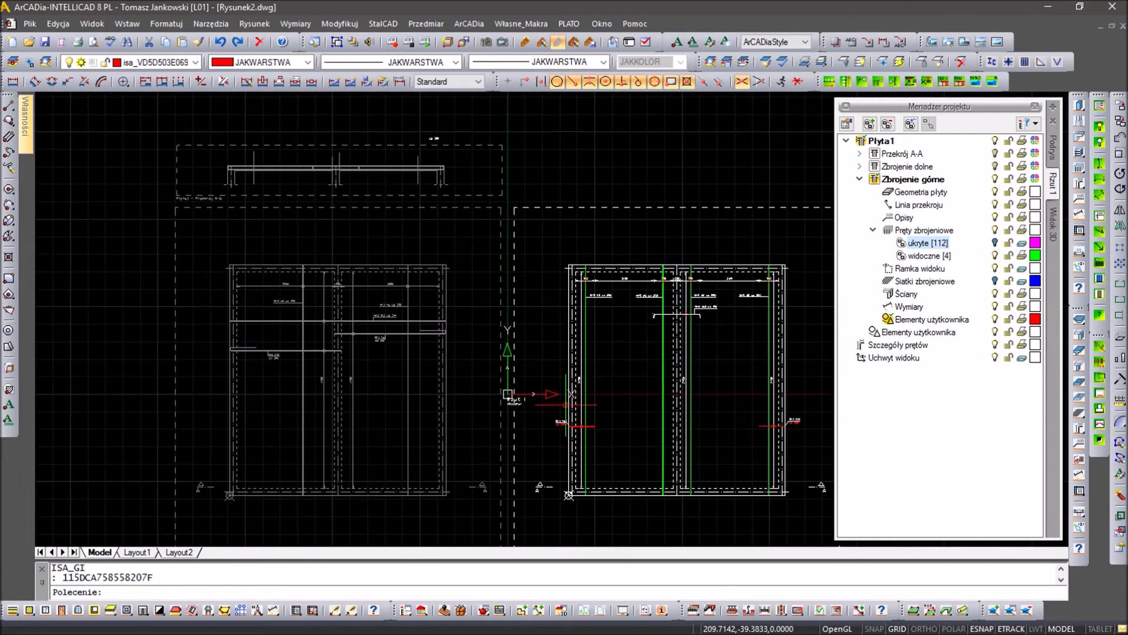
pyautogui.click(860, 180)
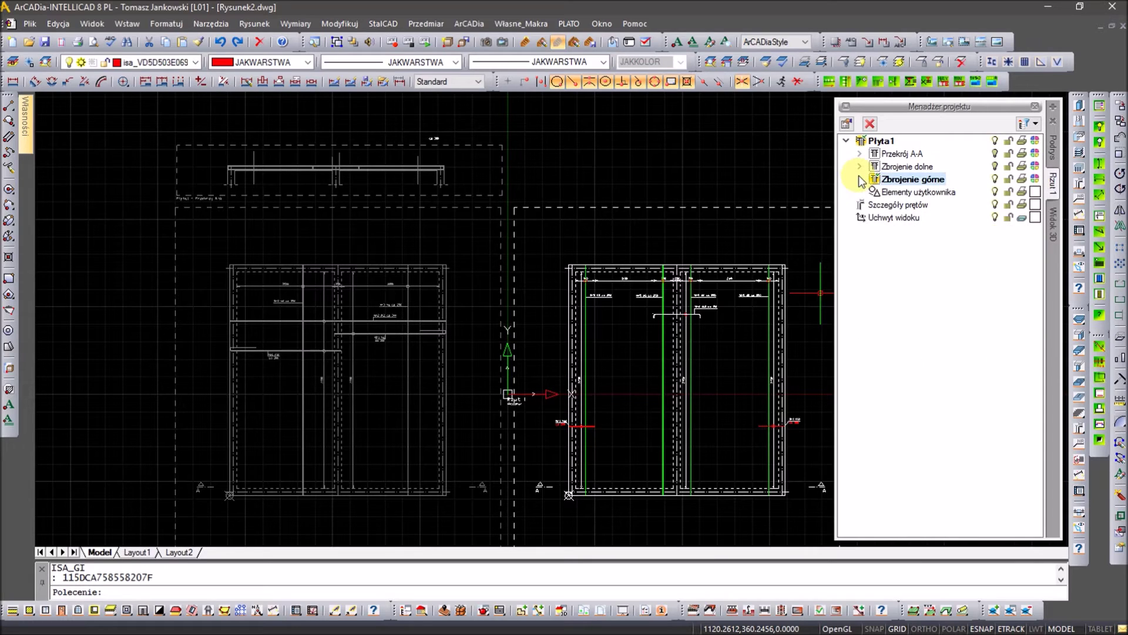
pyautogui.click(879, 158)
pyautogui.doubleClick(878, 157)
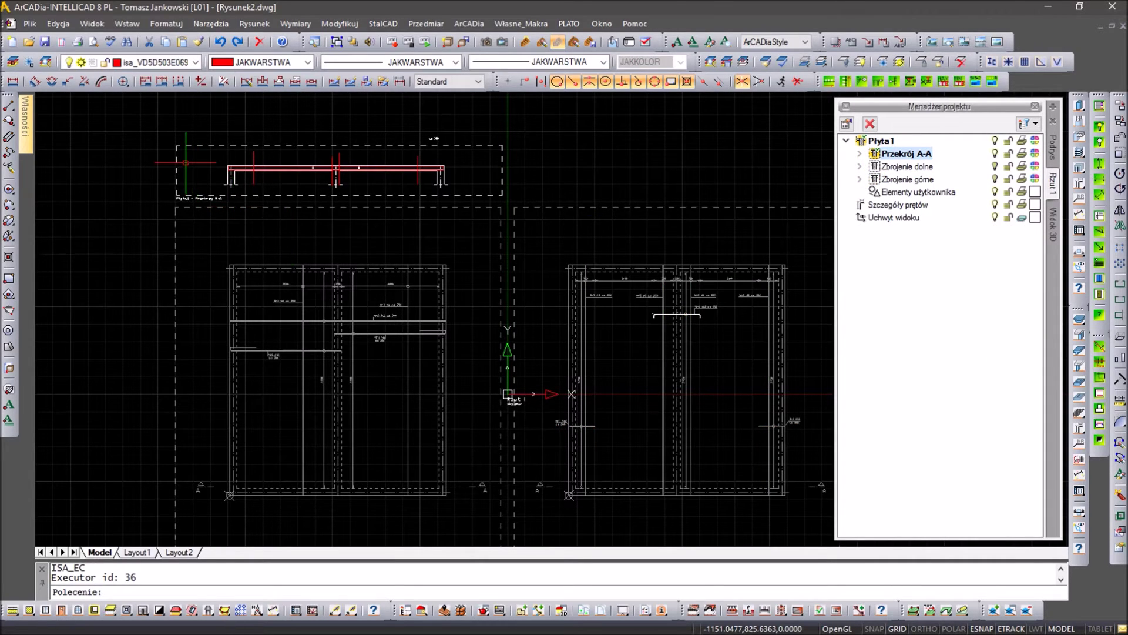
pyautogui.scroll(3, 676, 302)
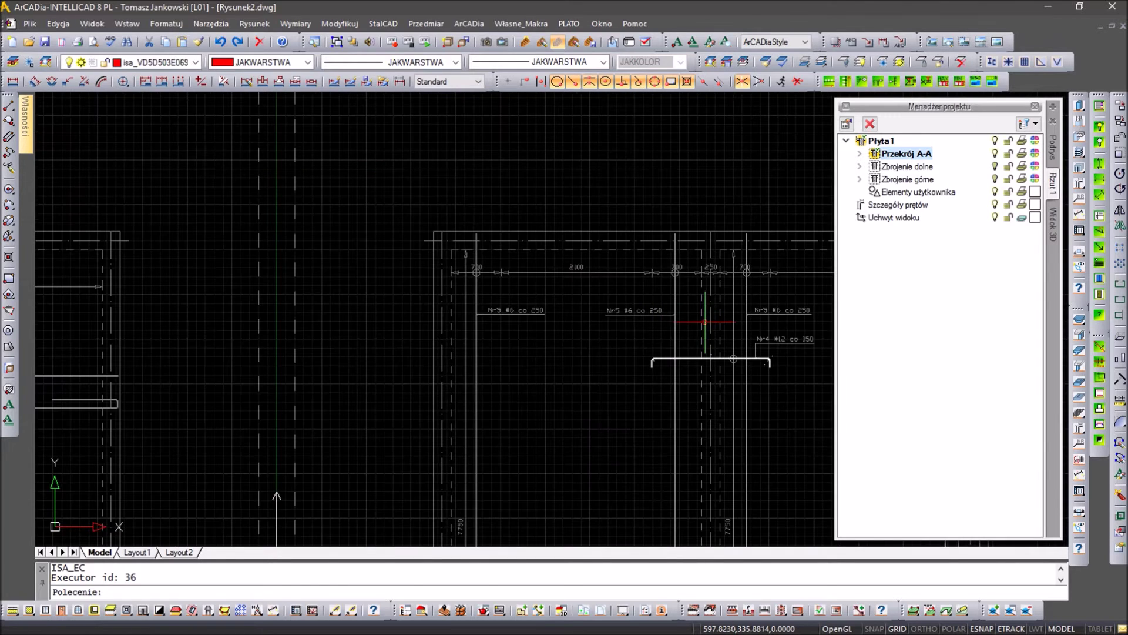
pyautogui.moveTo(685, 339); pyautogui.dragTo(529, 275, button='middle')
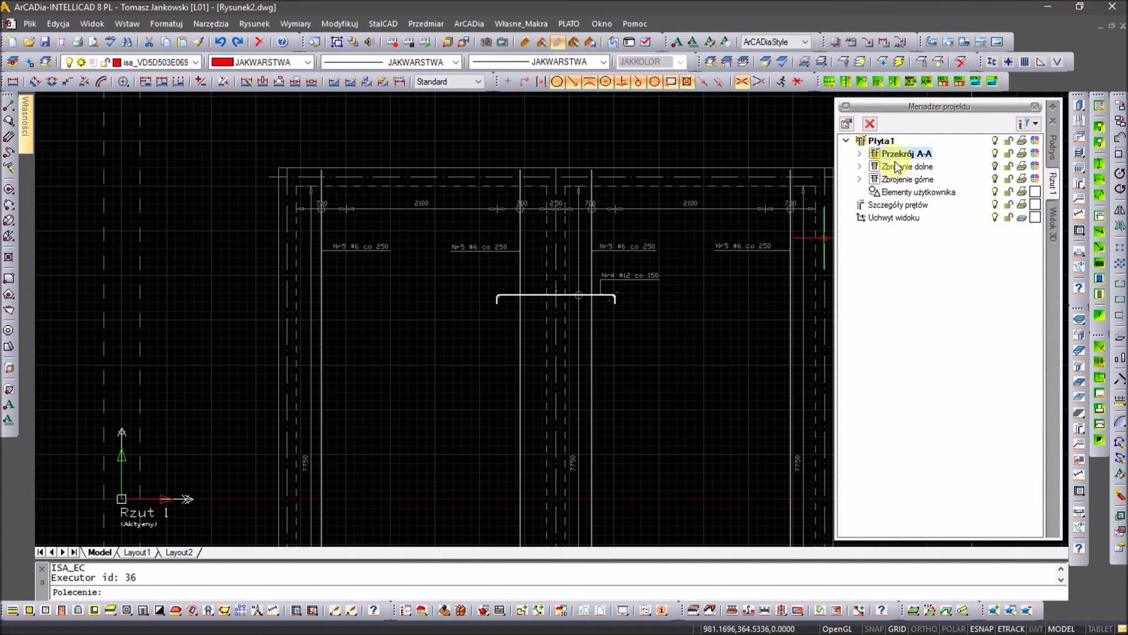
pyautogui.doubleClick(890, 169)
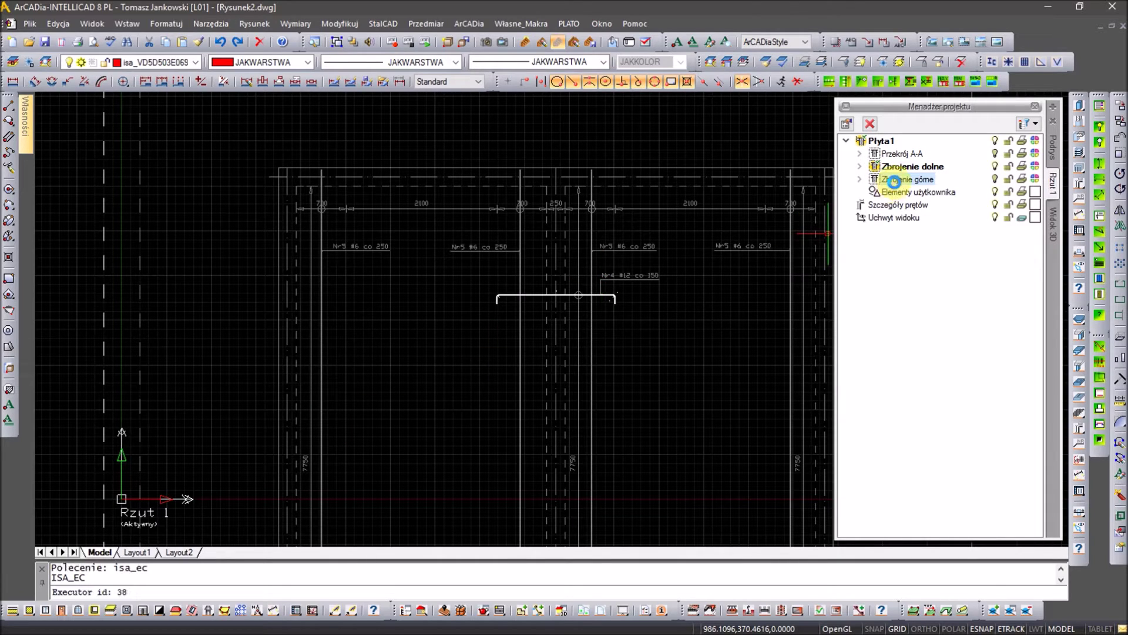
pyautogui.doubleClick(896, 179)
pyautogui.click(393, 358)
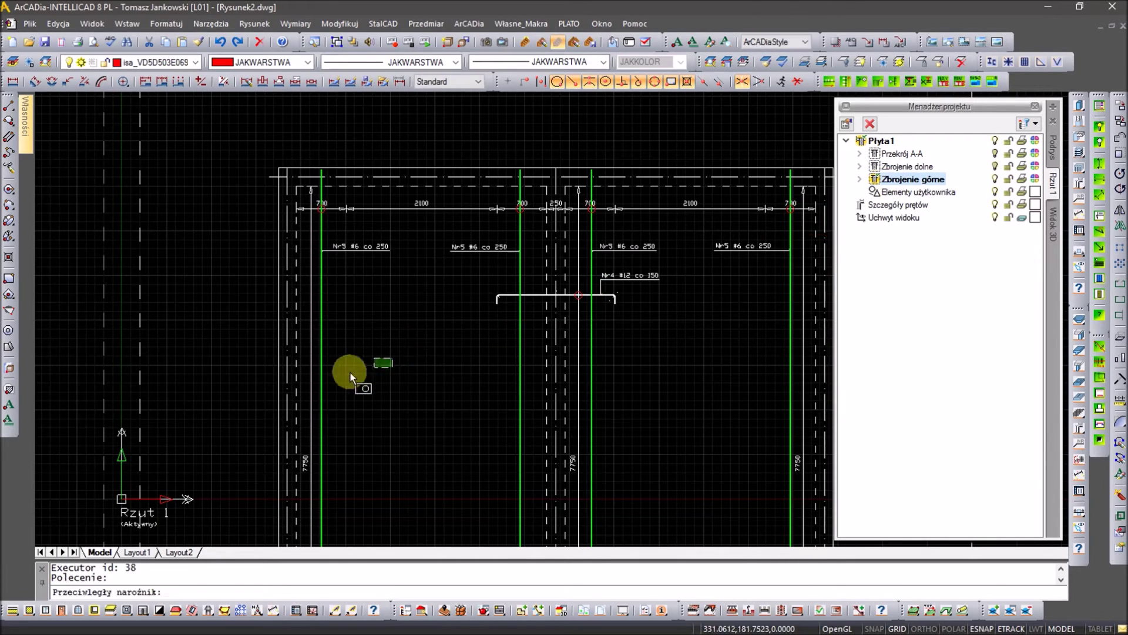
# Create a shape detail for the left vertical Nr5 bar right of the slab, checking its font size.
pyautogui.click(315, 379)
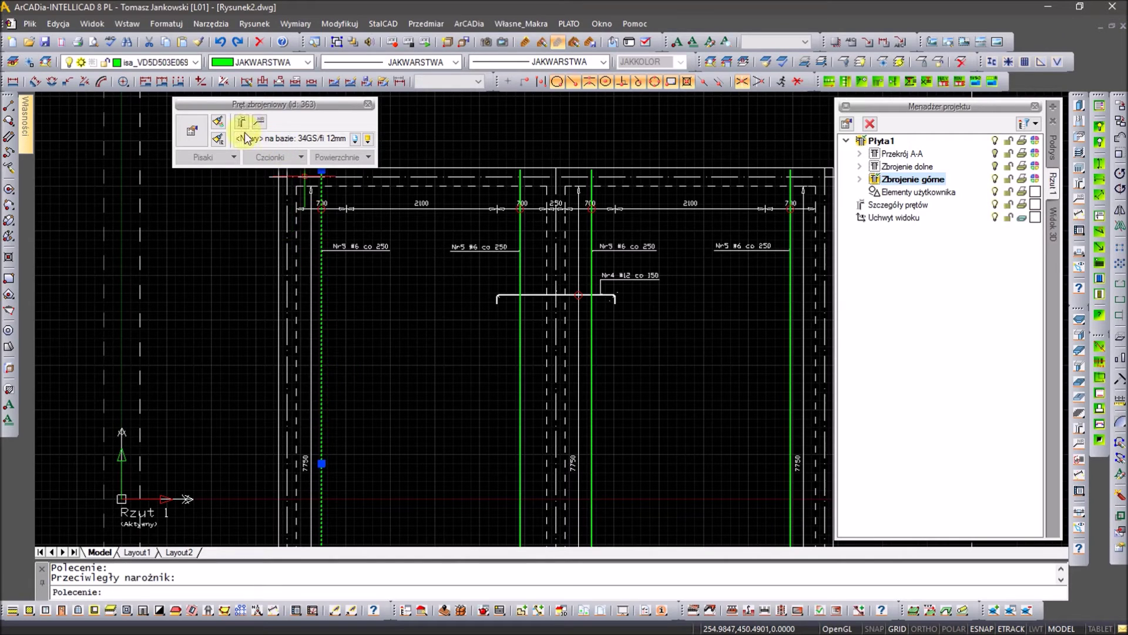
pyautogui.write('rcc_ird')
pyautogui.press('Return')
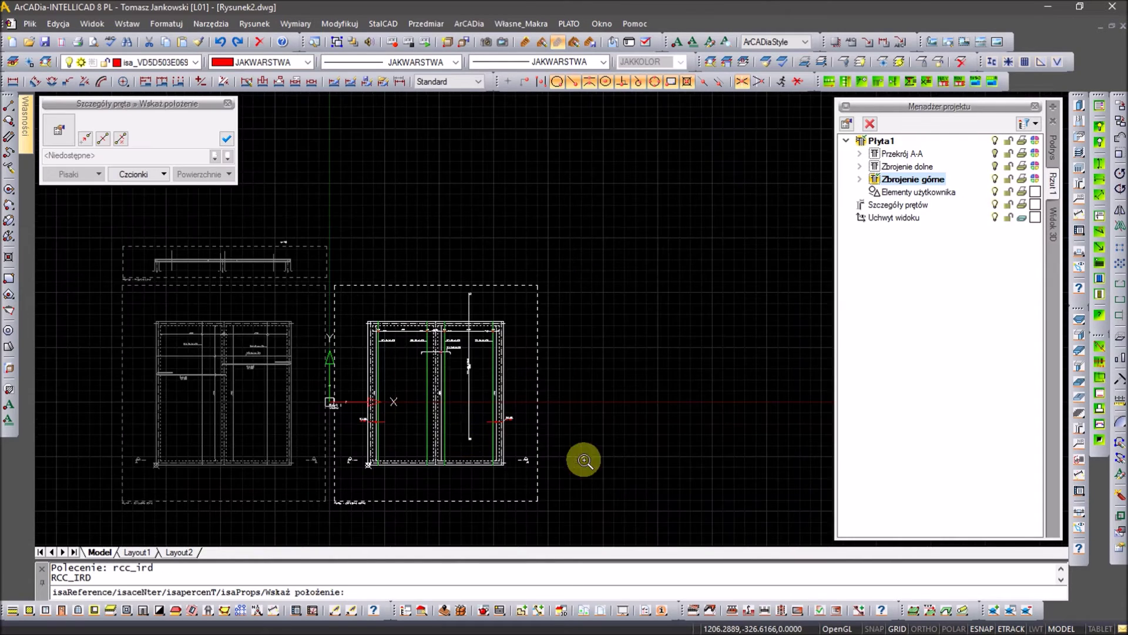
pyautogui.scroll(5, 592, 457)
pyautogui.click(568, 462)
pyautogui.click(557, 420)
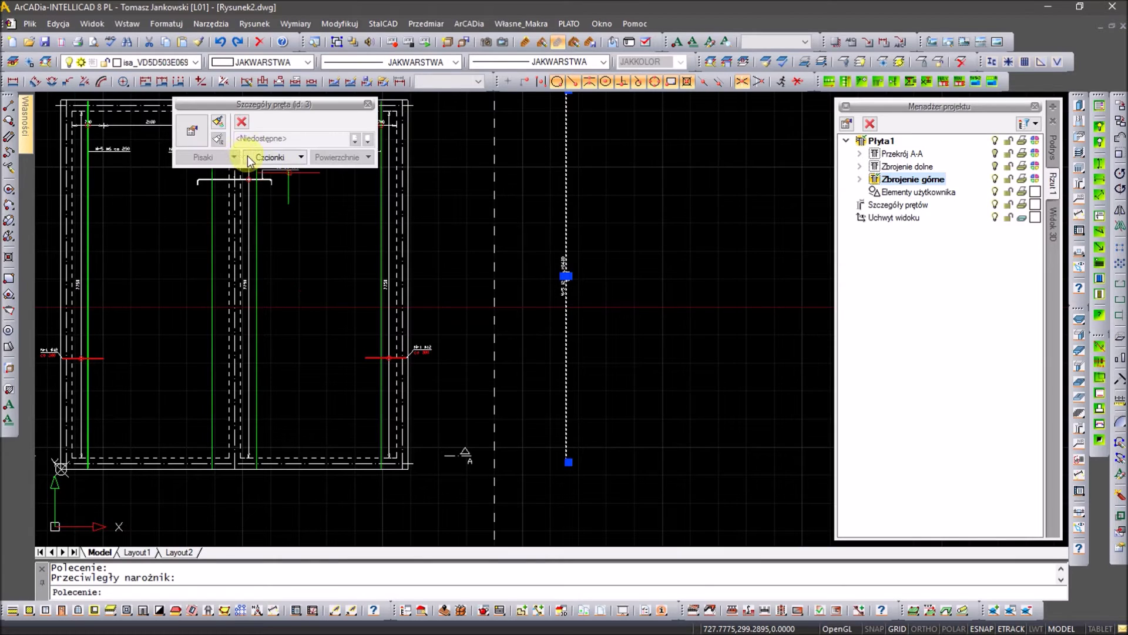
pyautogui.click(266, 165)
pyautogui.click(404, 193)
pyautogui.write('0,1')
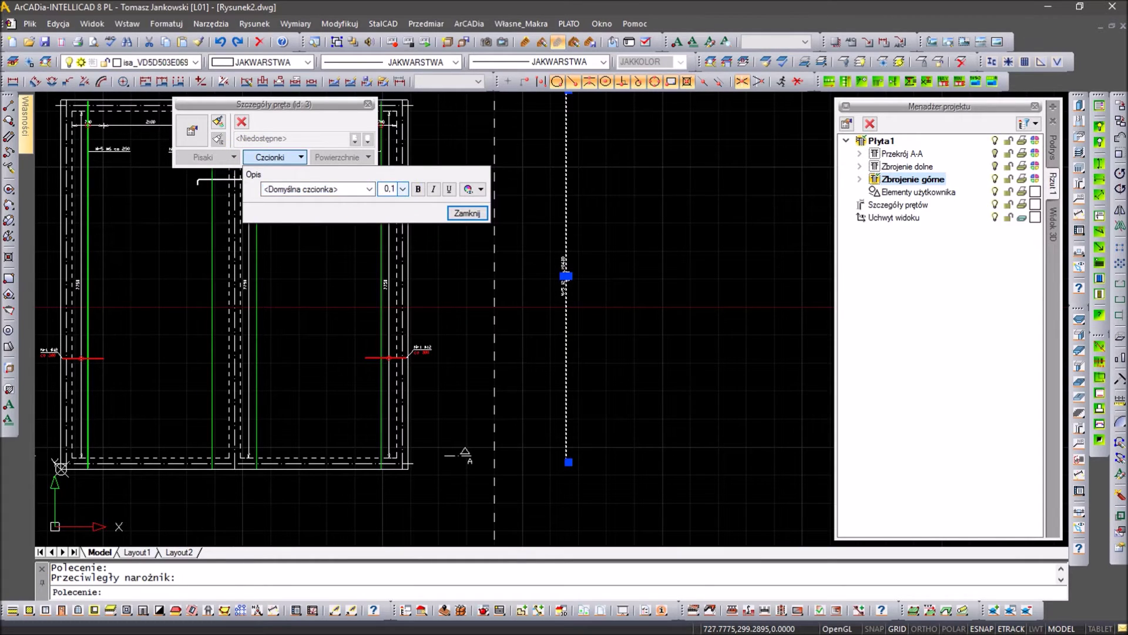
pyautogui.press('Escape')
pyautogui.press('Escape')
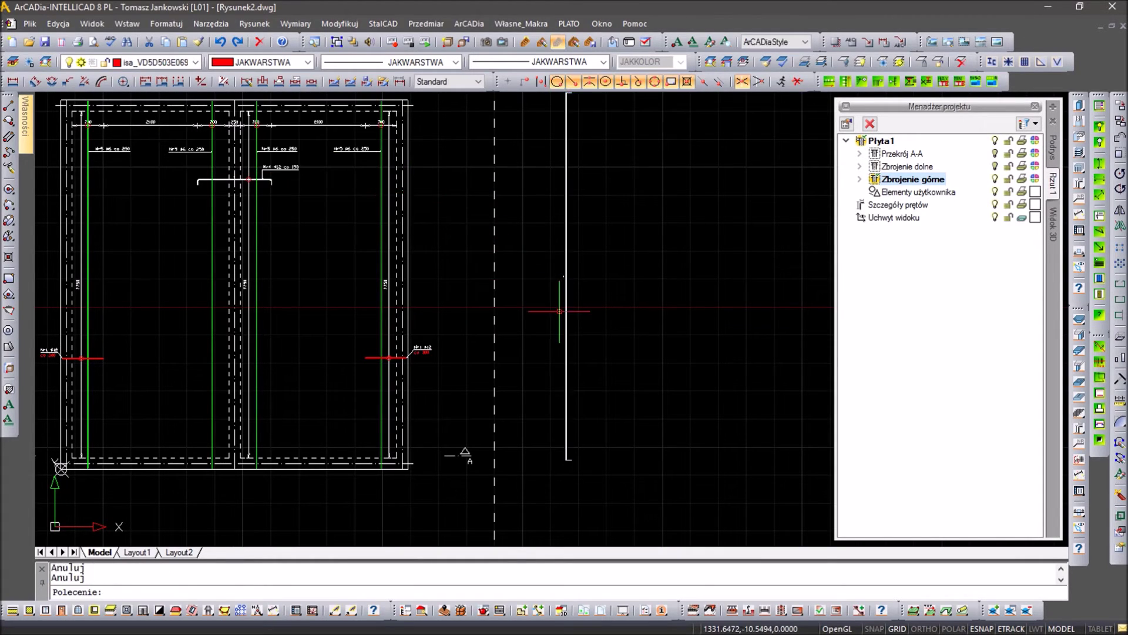
# Start moving the placed element toward the slab plan, then cancel the move.
pyautogui.write('m')
pyautogui.press('Return')
pyautogui.click(567, 329)
pyautogui.press('Return')
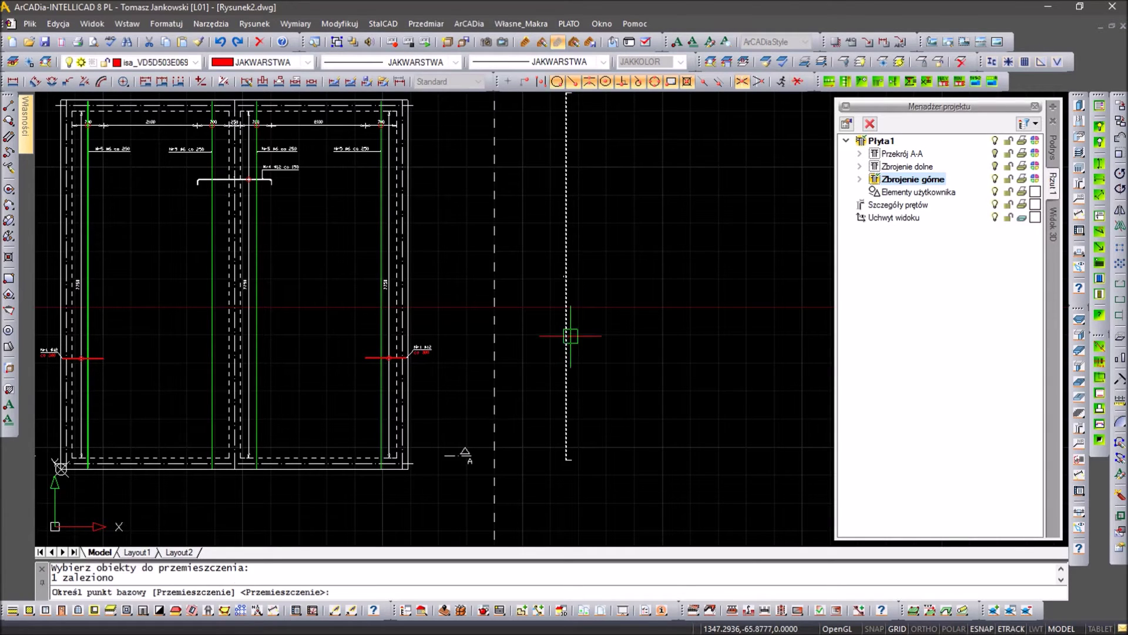
pyautogui.click(568, 337)
pyautogui.moveTo(146, 348); pyautogui.dragTo(275, 383, button='middle')
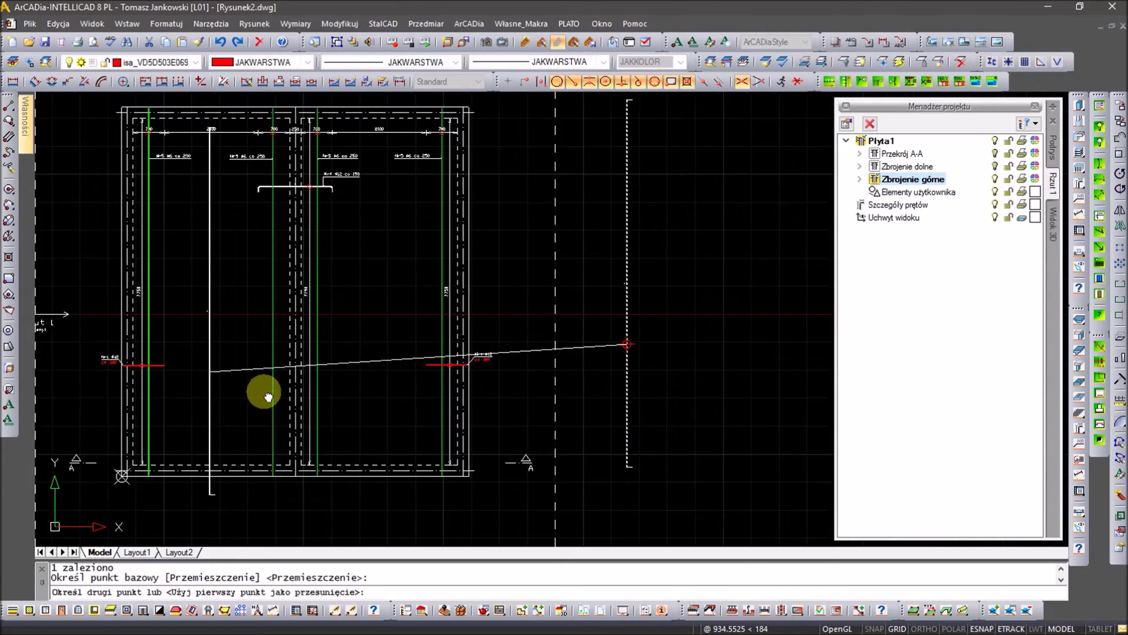
pyautogui.press('Escape')
pyautogui.press('Escape')
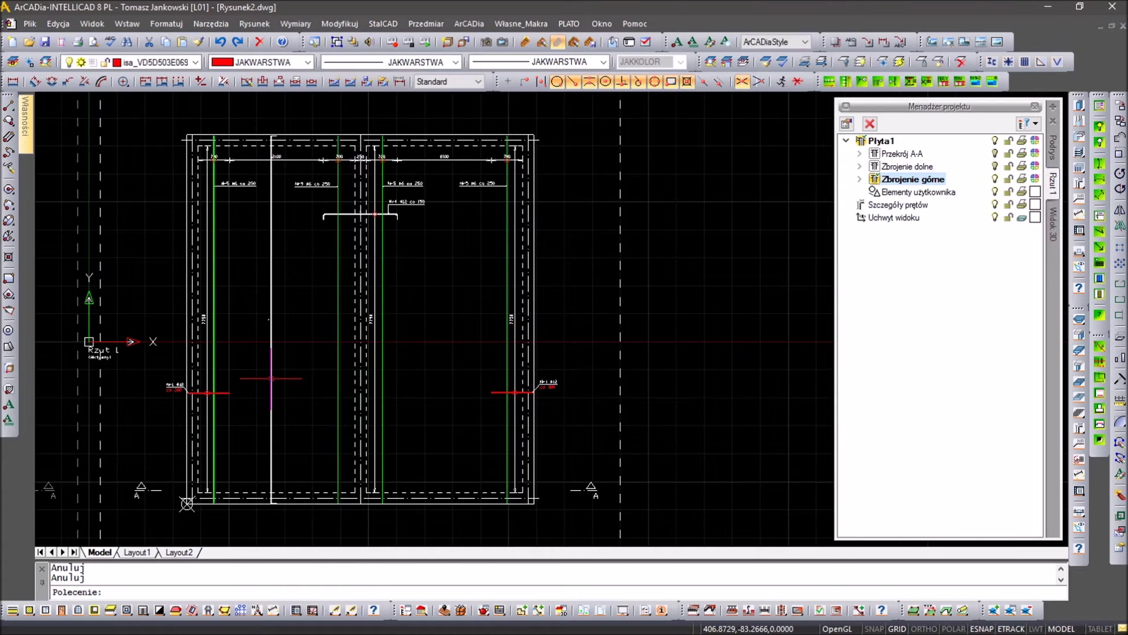
pyautogui.write('m')
# Move the white vertical bar line to a new position beside the green bar.
pyautogui.press('Return')
pyautogui.scroll(6, 277, 365)
pyautogui.click(259, 356)
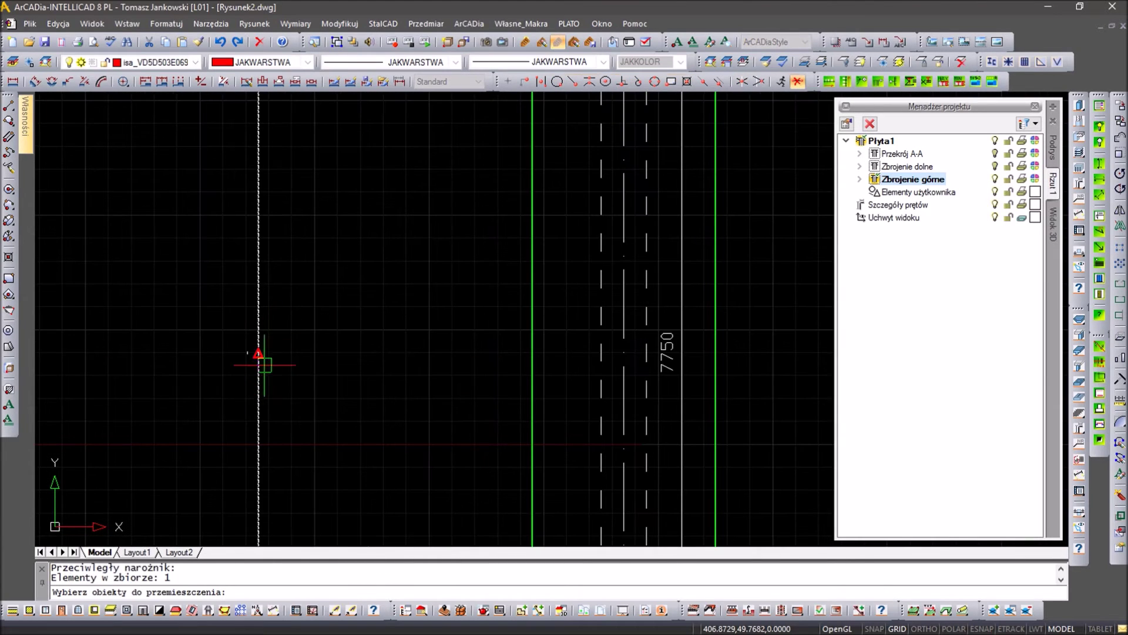
pyautogui.press('Return')
pyautogui.click(258, 354)
pyautogui.scroll(-3, 329, 370)
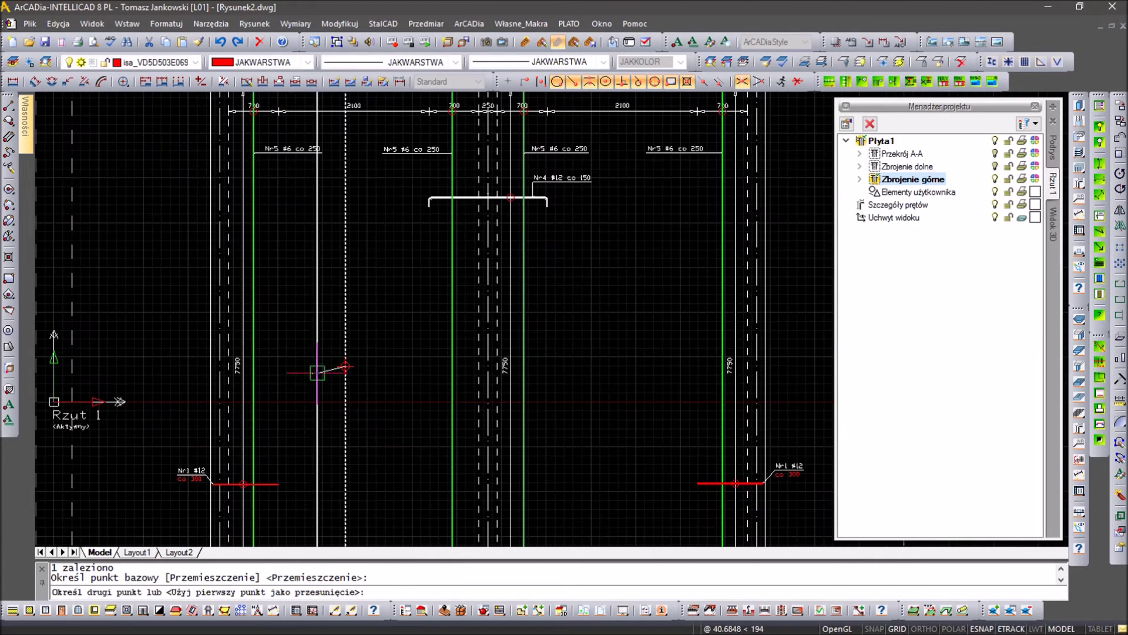
pyautogui.scroll(2, 252, 372)
pyautogui.scroll(1, 242, 365)
pyautogui.click(226, 364)
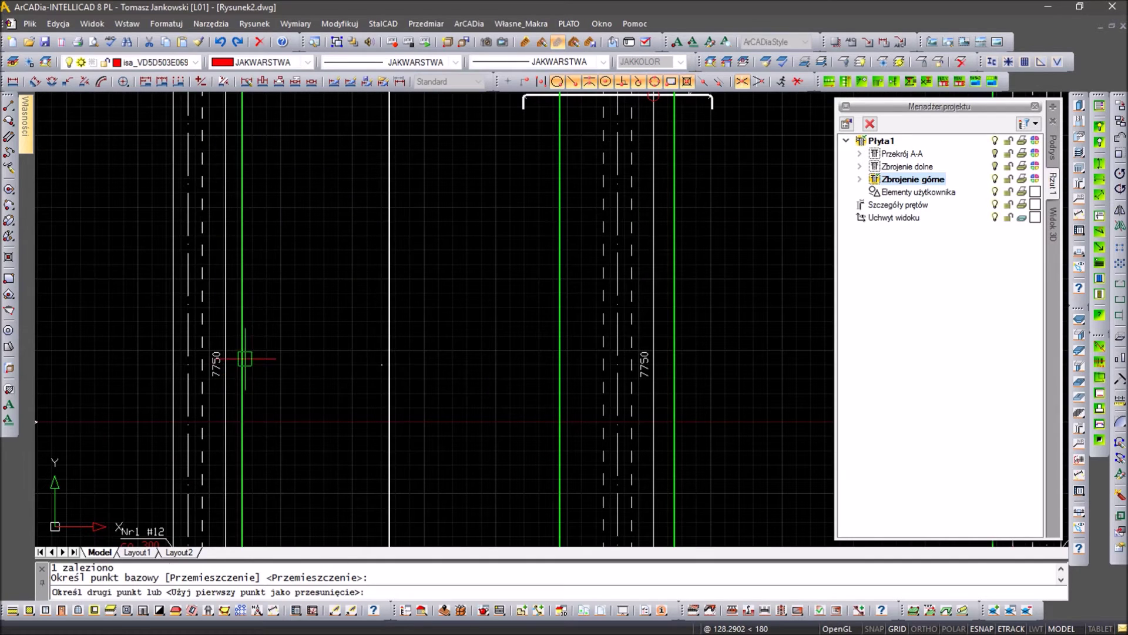
# Zoom to the slab's top-left corner and select the bar there.
pyautogui.scroll(-3, 259, 340)
pyautogui.scroll(-2, 256, 235)
pyautogui.scroll(3, 258, 241)
pyautogui.scroll(3, 313, 221)
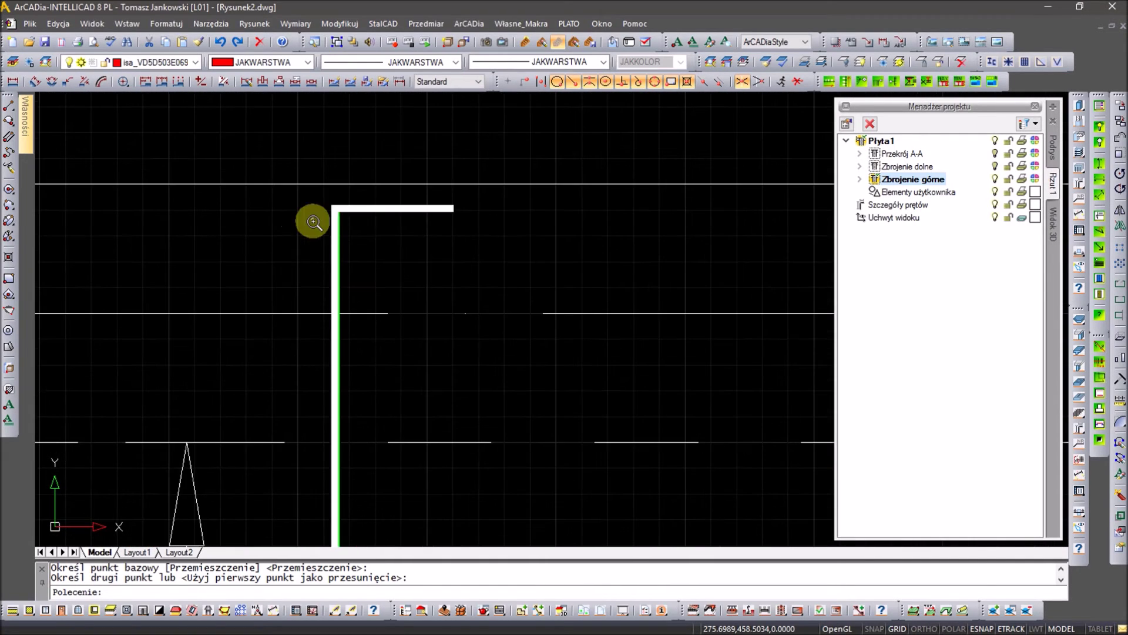
pyautogui.scroll(3, 332, 217)
pyautogui.click(364, 238)
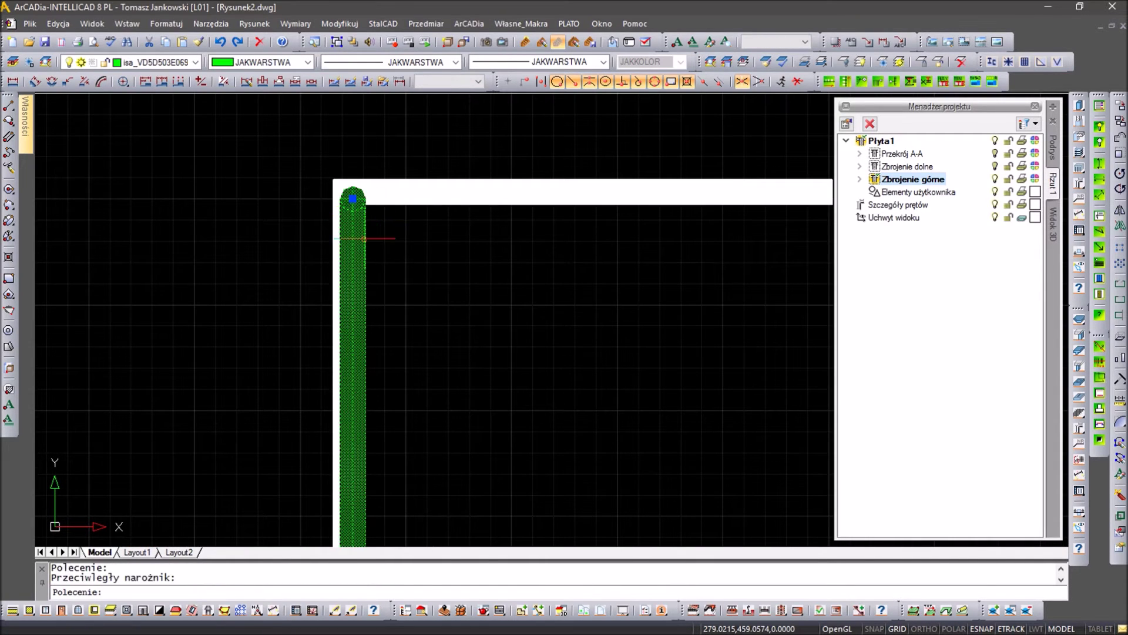
# Move one more top-reinforcement bar into the 'ukryte' group, leaving 3 visible.
pyautogui.click(859, 180)
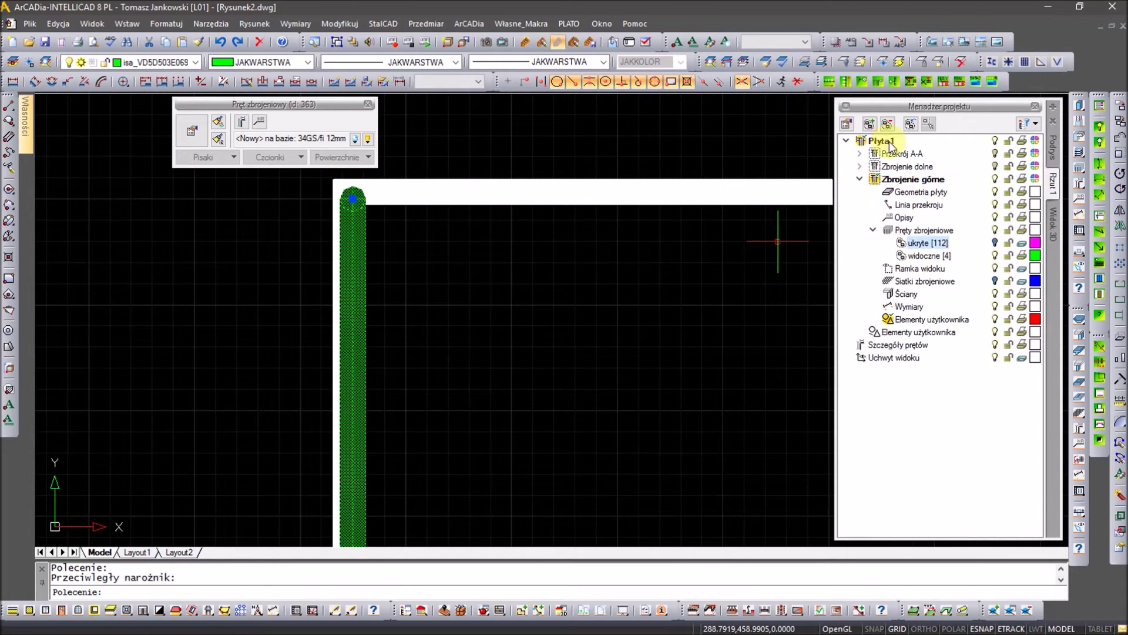
pyautogui.click(911, 131)
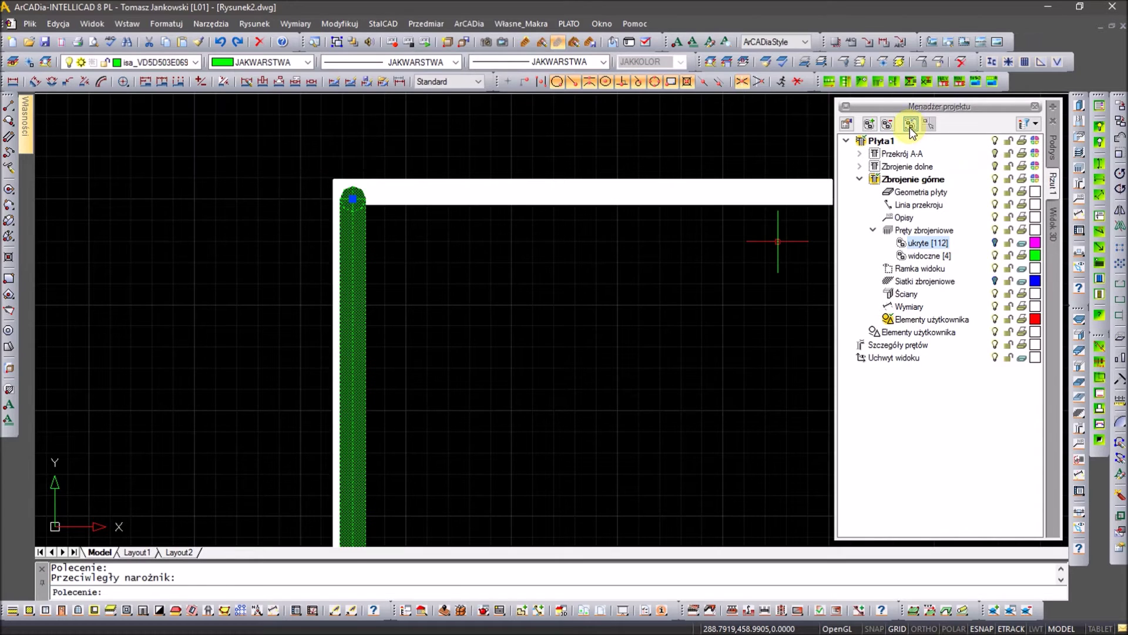
pyautogui.scroll(-5, 507, 260)
pyautogui.scroll(-3, 506, 260)
pyautogui.scroll(-2, 524, 308)
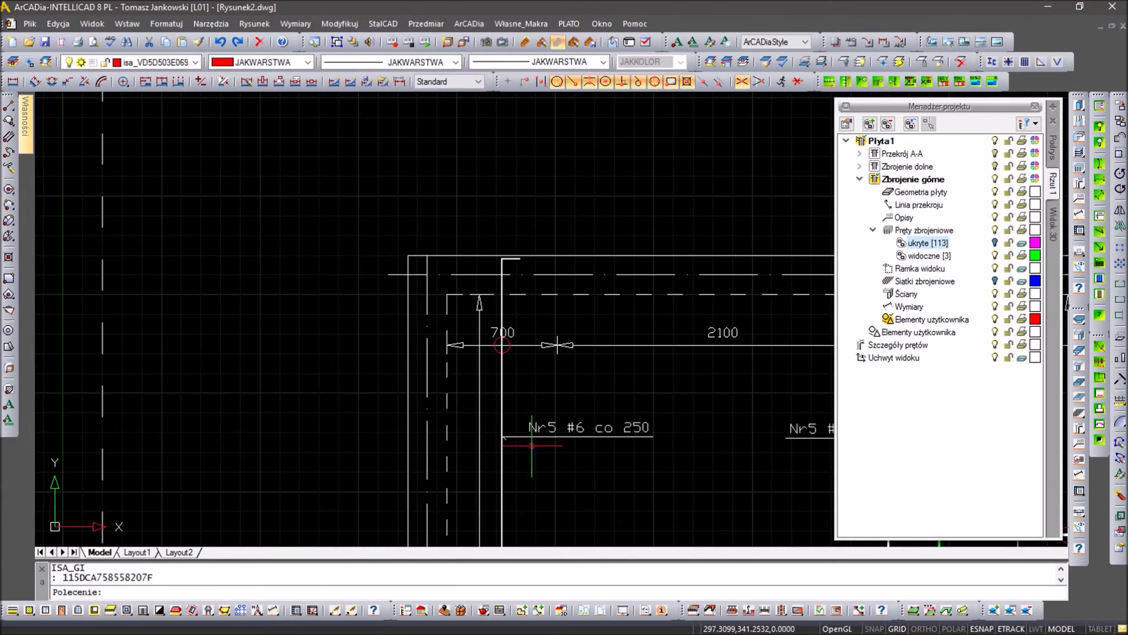
pyautogui.scroll(6, 510, 396)
pyautogui.scroll(5, 511, 396)
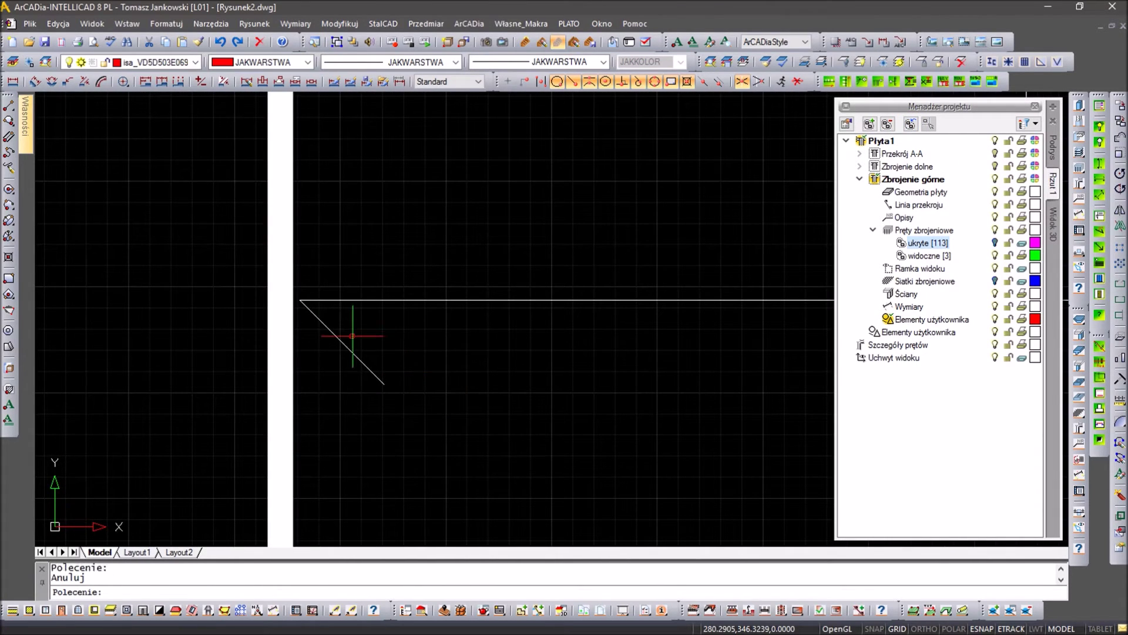
# Start moving the window-selected column with M, pick a base point, then cancel.
pyautogui.write('m')
pyautogui.press('Return')
pyautogui.click(317, 269)
pyautogui.click(258, 235)
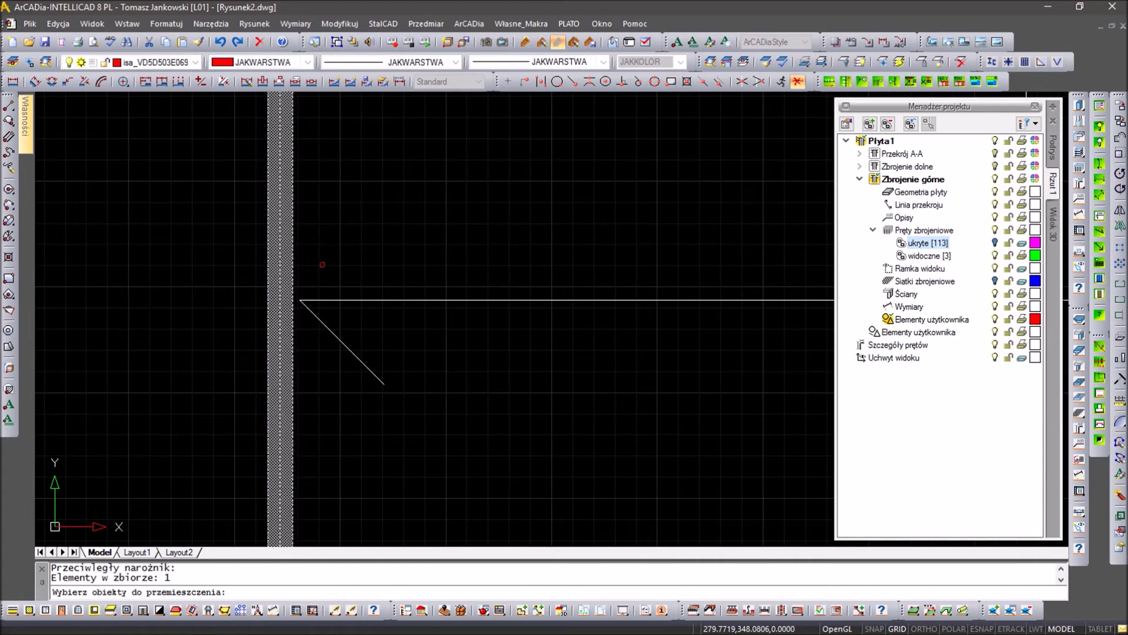
pyautogui.press('Return')
pyautogui.click(341, 253)
pyautogui.write('0.3')
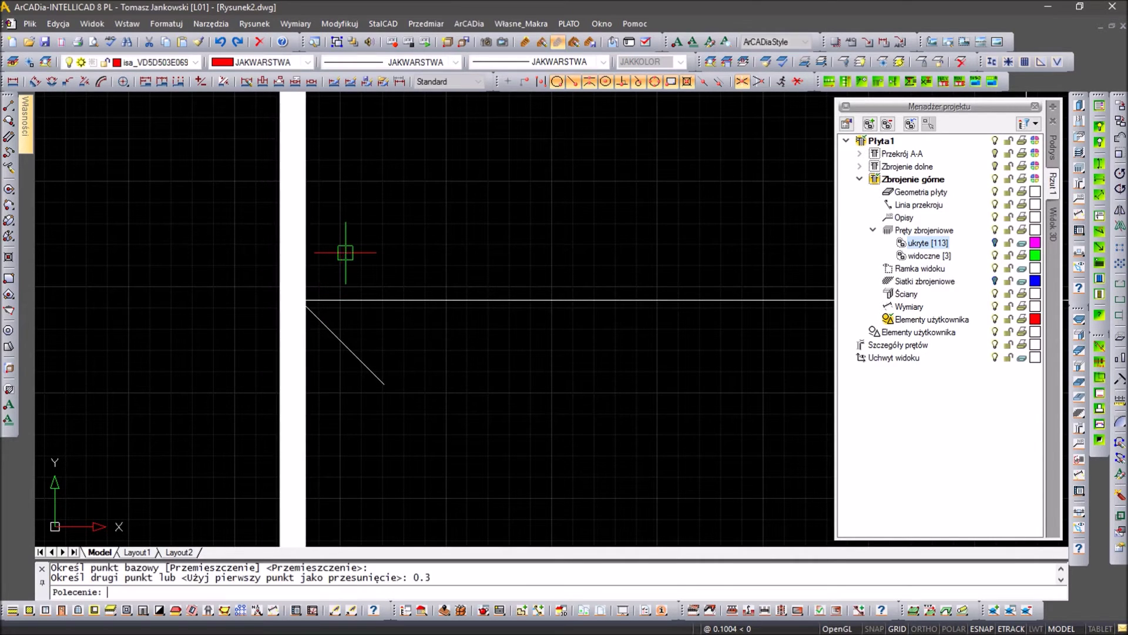
pyautogui.press('Escape')
pyautogui.press('Escape')
pyautogui.scroll(-3, 345, 252)
pyautogui.scroll(-2, 346, 253)
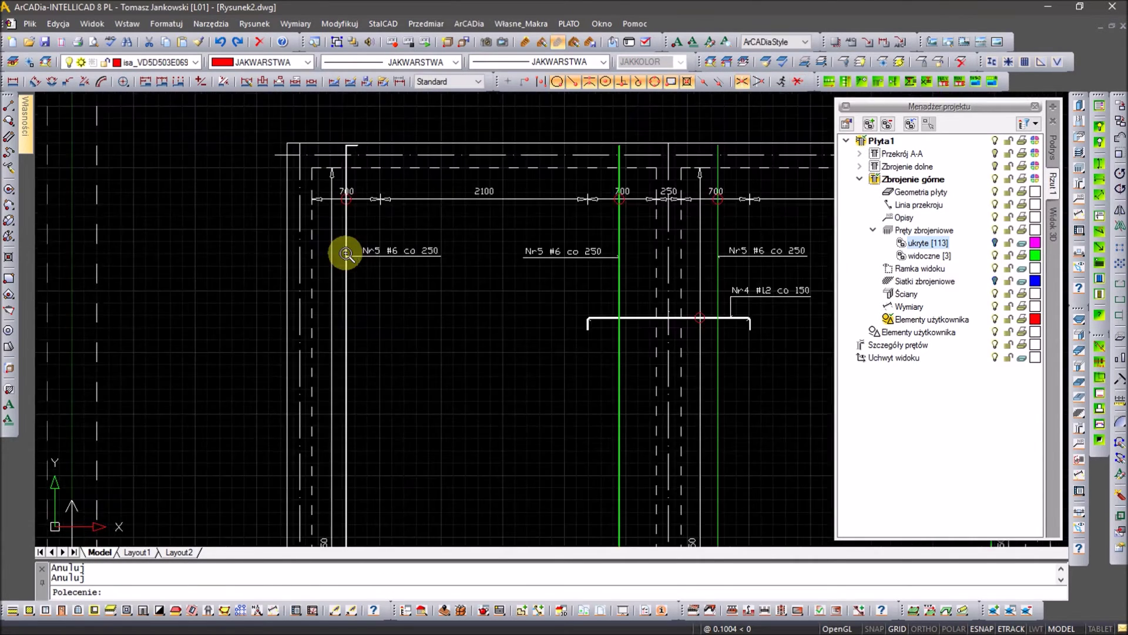
pyautogui.scroll(-2, 346, 254)
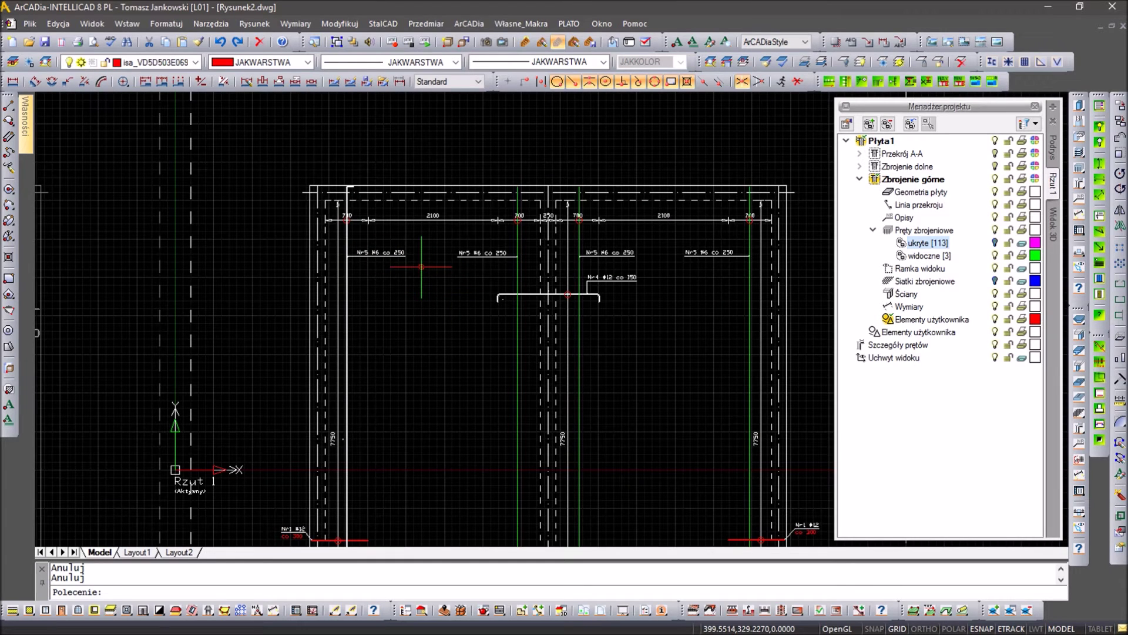
# Start a CO copy of the vertical bar line and set its base point.
pyautogui.write('co')
pyautogui.press('Return')
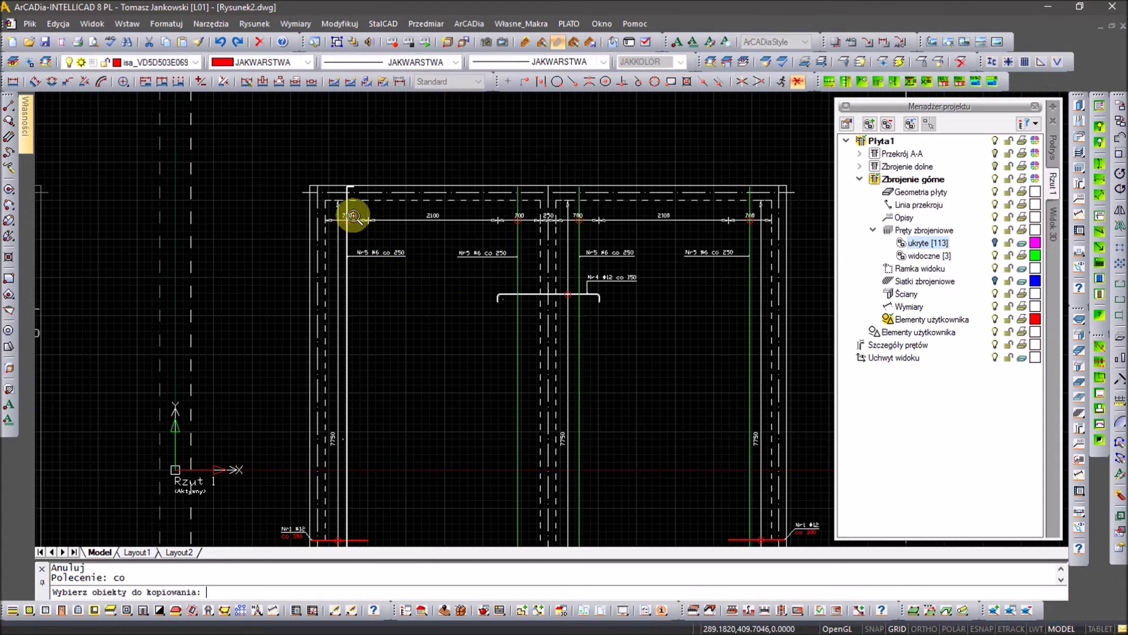
pyautogui.scroll(3, 354, 216)
pyautogui.click(341, 289)
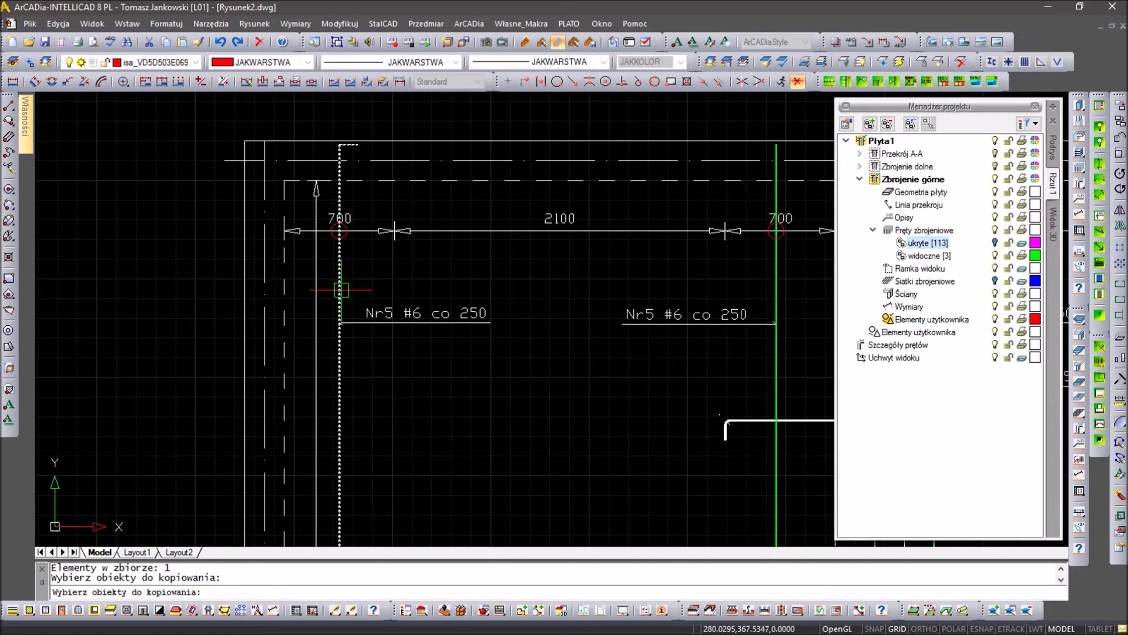
pyautogui.press('Return')
pyautogui.click(340, 284)
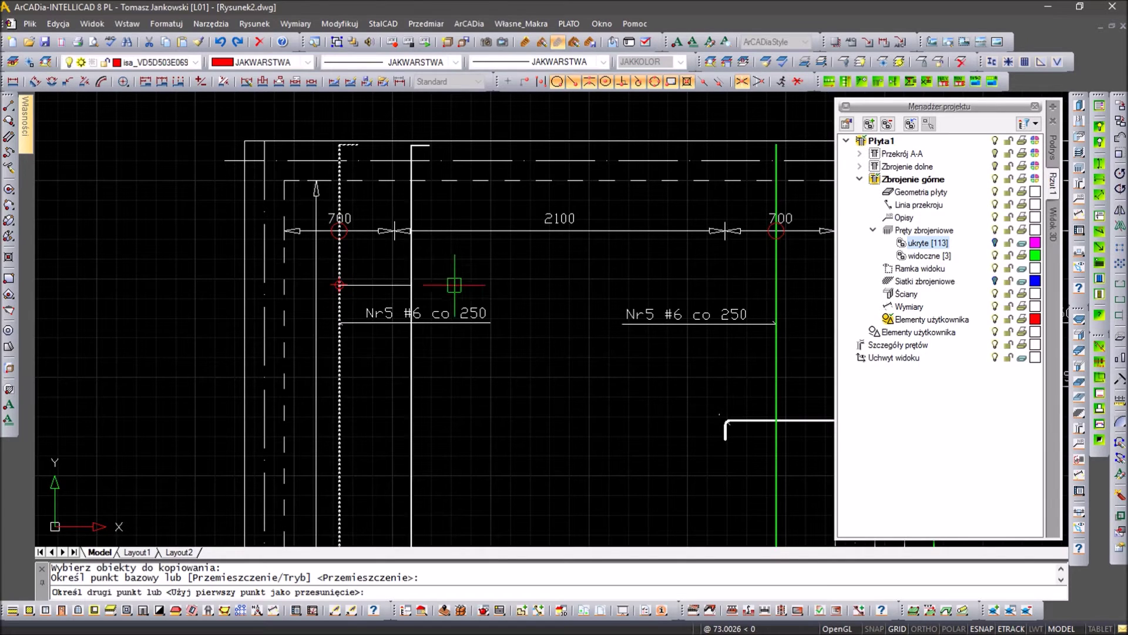
# Place bar copies at several positions across the slab and switch on Szczegóły prętów.
pyautogui.click(775, 285)
pyautogui.moveTo(749, 286); pyautogui.dragTo(471, 286, button='middle')
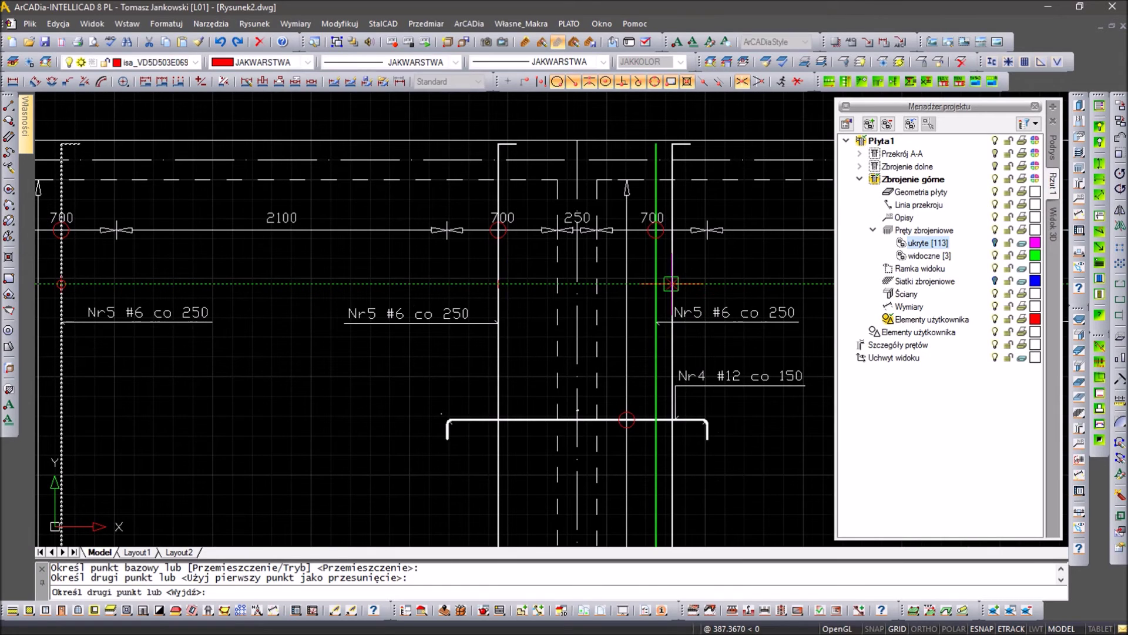
pyautogui.click(671, 284)
pyautogui.moveTo(736, 294); pyautogui.dragTo(407, 293, button='middle')
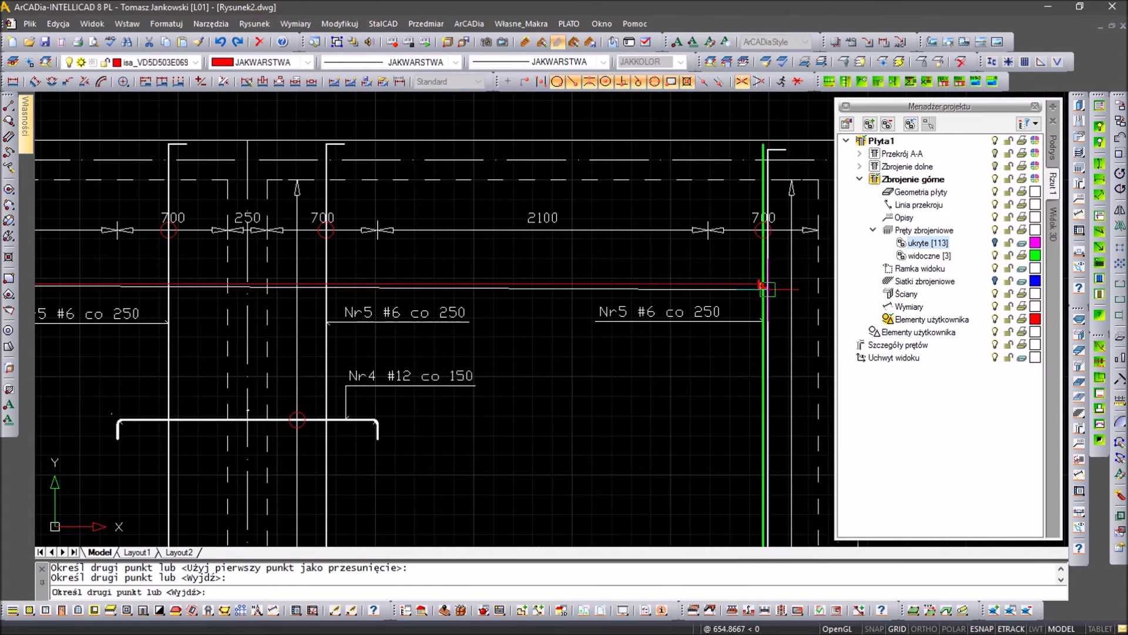
pyautogui.press('Escape')
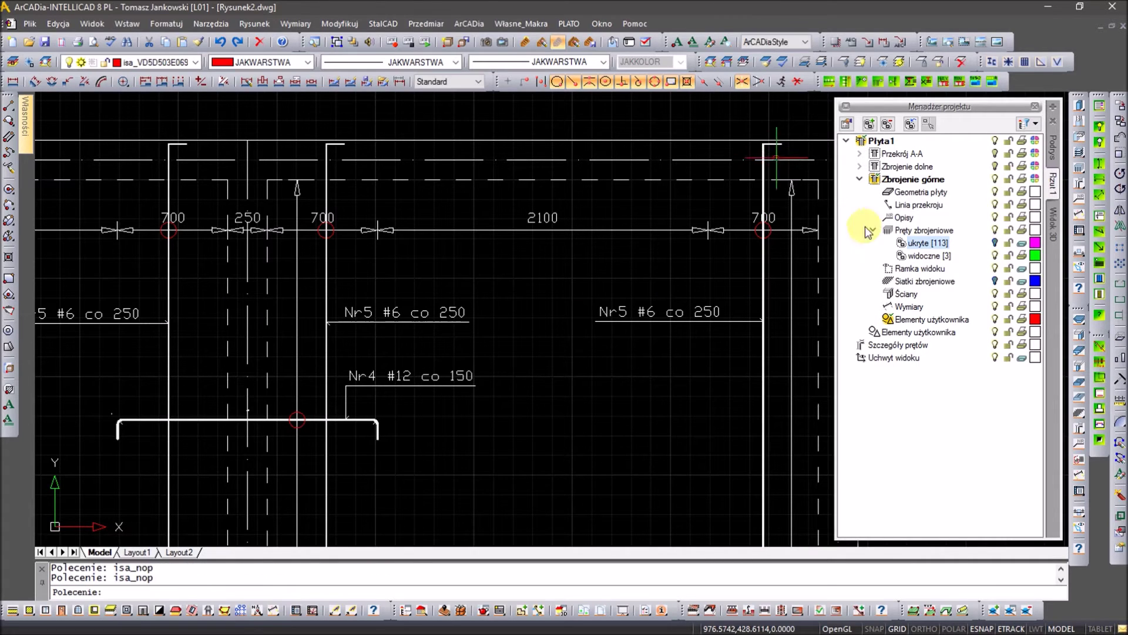
pyautogui.click(994, 344)
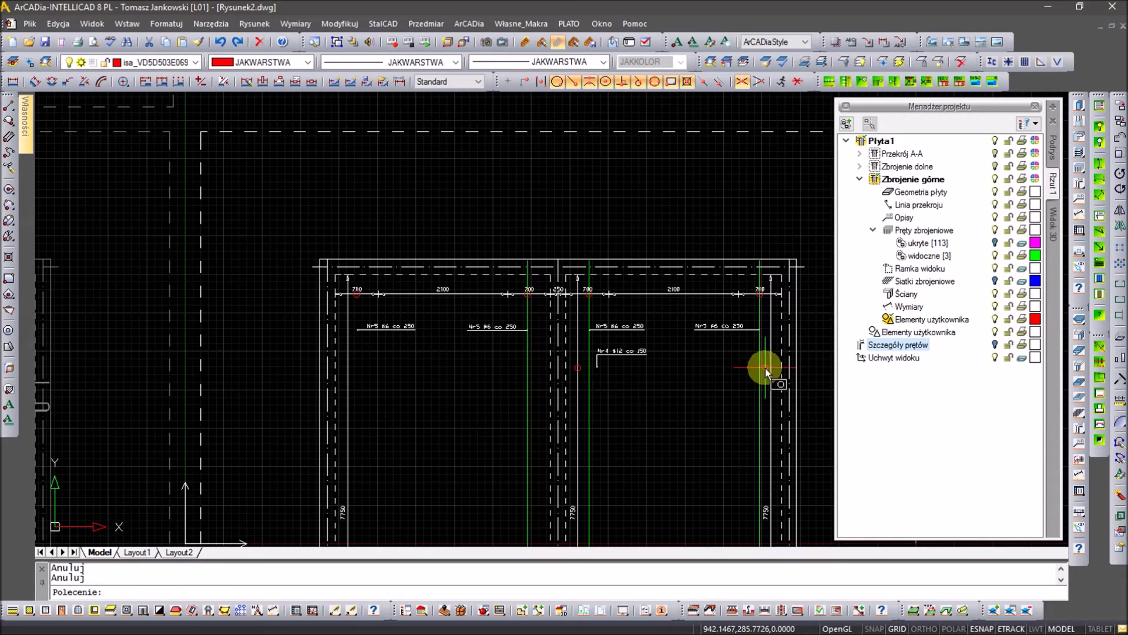
# Window-select the green bars and move them into the 'ukryte' group.
pyautogui.click(767, 372)
pyautogui.click(587, 411)
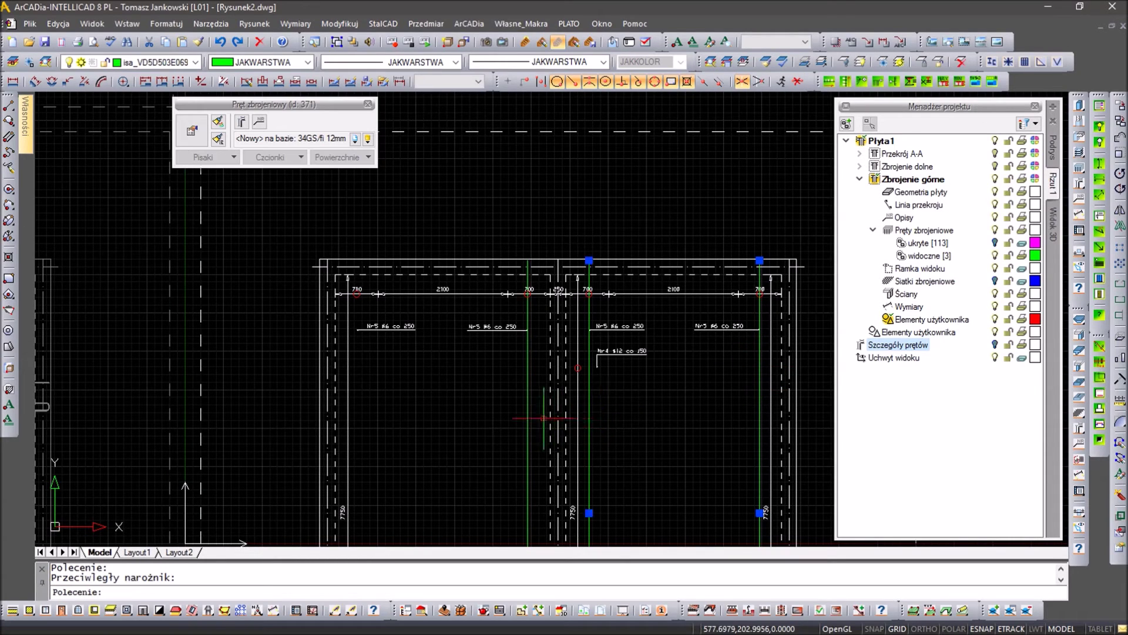
pyautogui.click(927, 243)
pyautogui.click(912, 128)
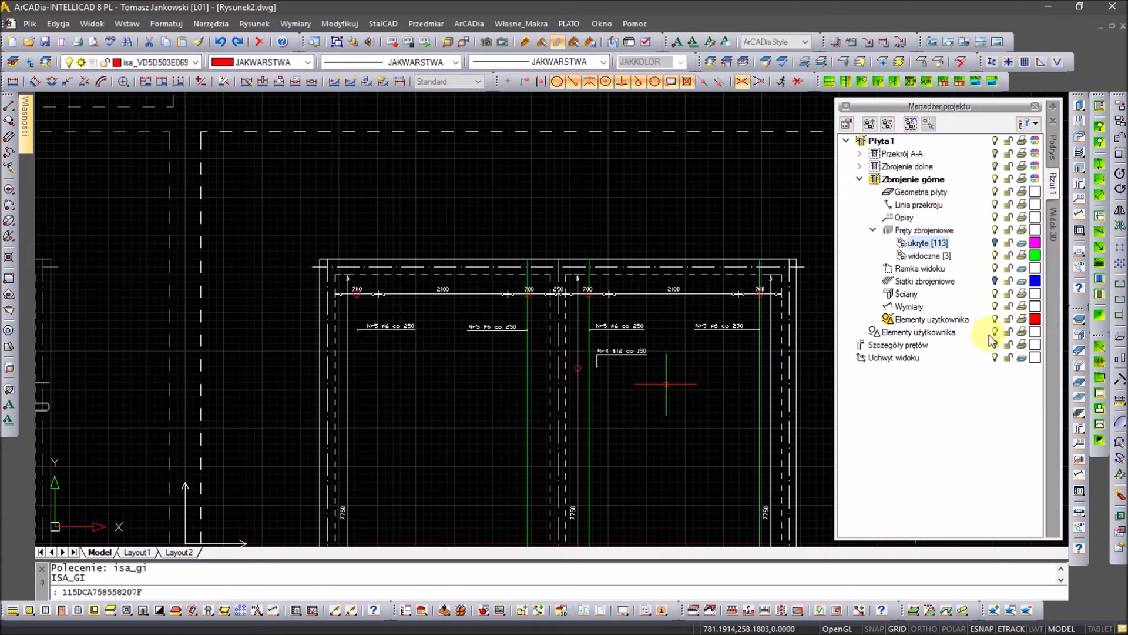
pyautogui.click(997, 345)
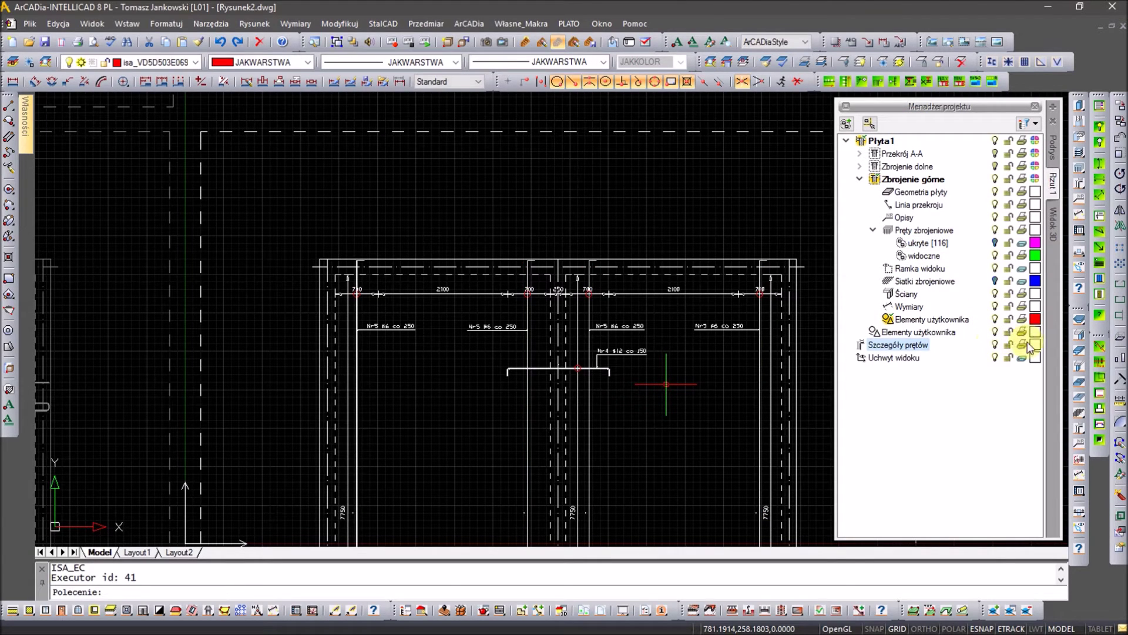
# Colour the Szczegóły prętów bar details green.
pyautogui.click(1034, 346)
pyautogui.click(1067, 360)
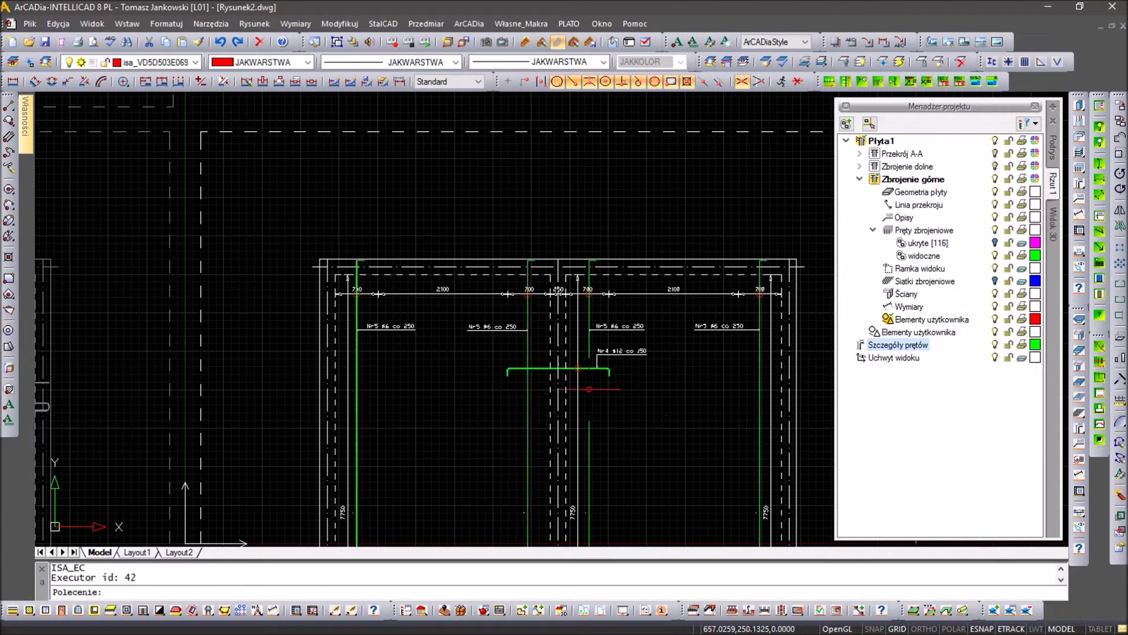
pyautogui.moveTo(574, 387); pyautogui.dragTo(579, 331, button='middle')
pyautogui.scroll(5, 347, 200)
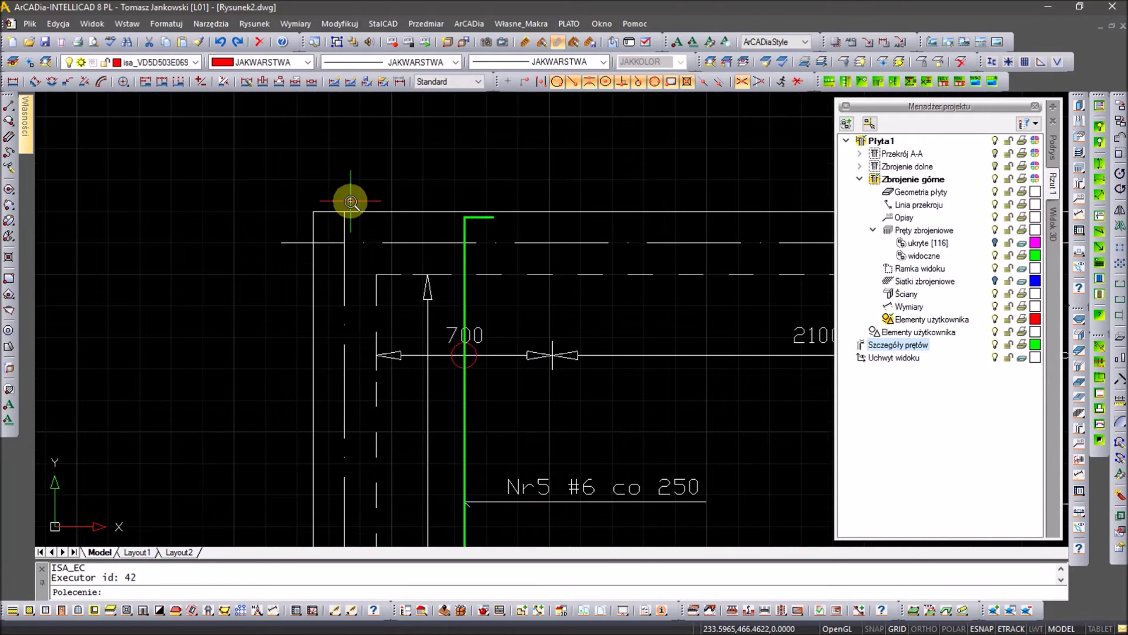
pyautogui.scroll(-3, 351, 202)
pyautogui.scroll(-2, 390, 294)
pyautogui.scroll(-2, 420, 350)
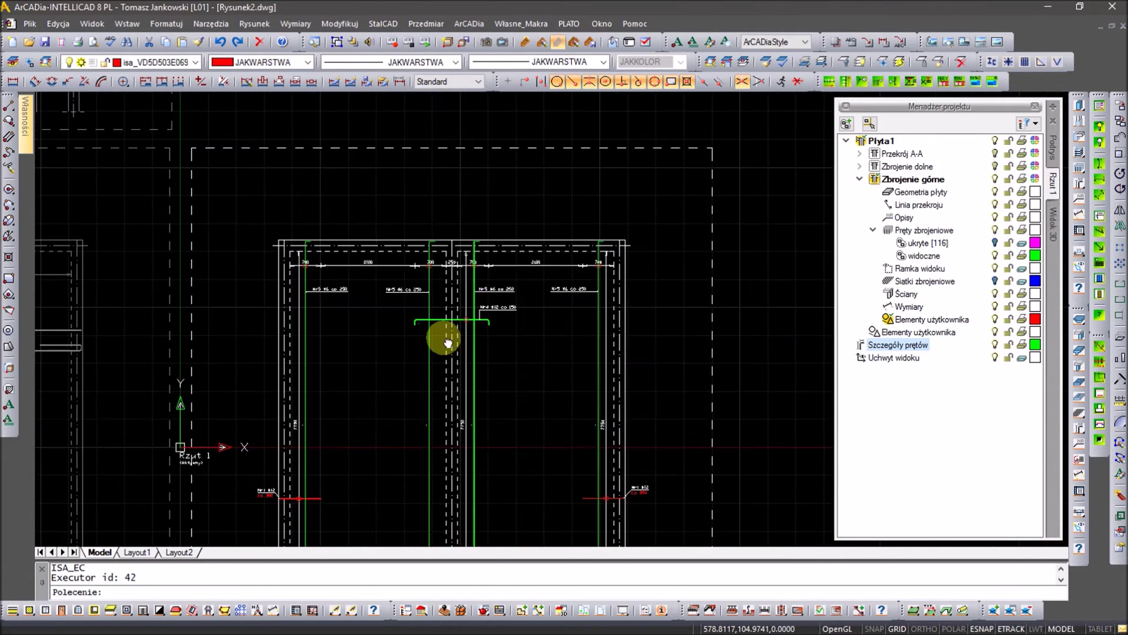
# Bring the whole slab plan into view and quick-save Rysunek2.dwg.
pyautogui.moveTo(448, 342); pyautogui.dragTo(466, 146, button='middle')
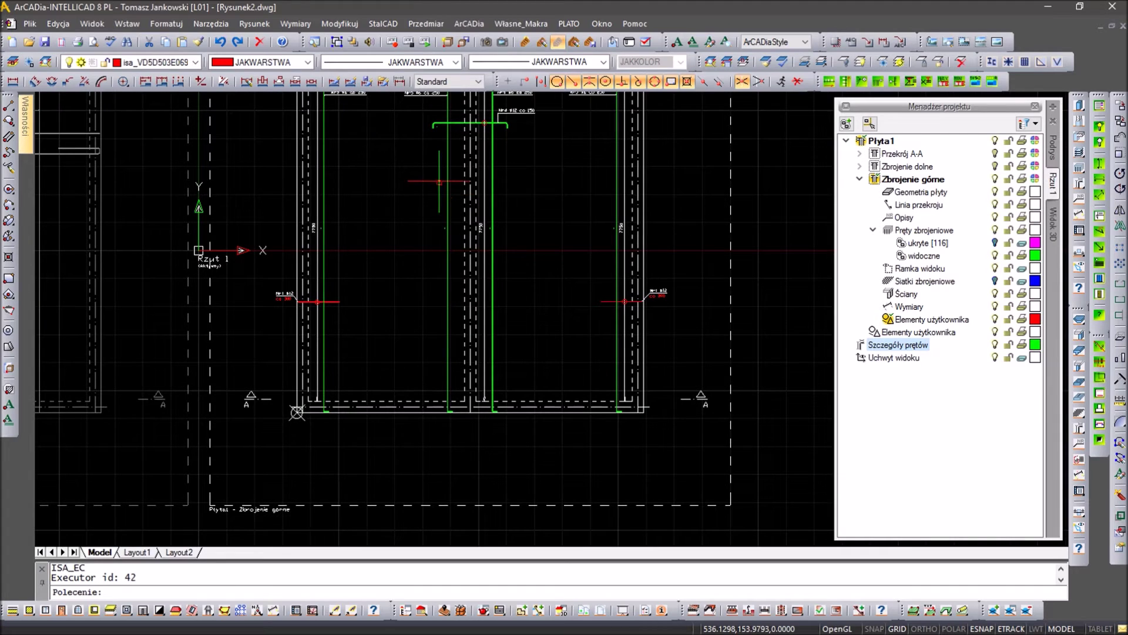
pyautogui.scroll(3, 443, 232)
pyautogui.scroll(2, 444, 232)
pyautogui.scroll(-2, 444, 232)
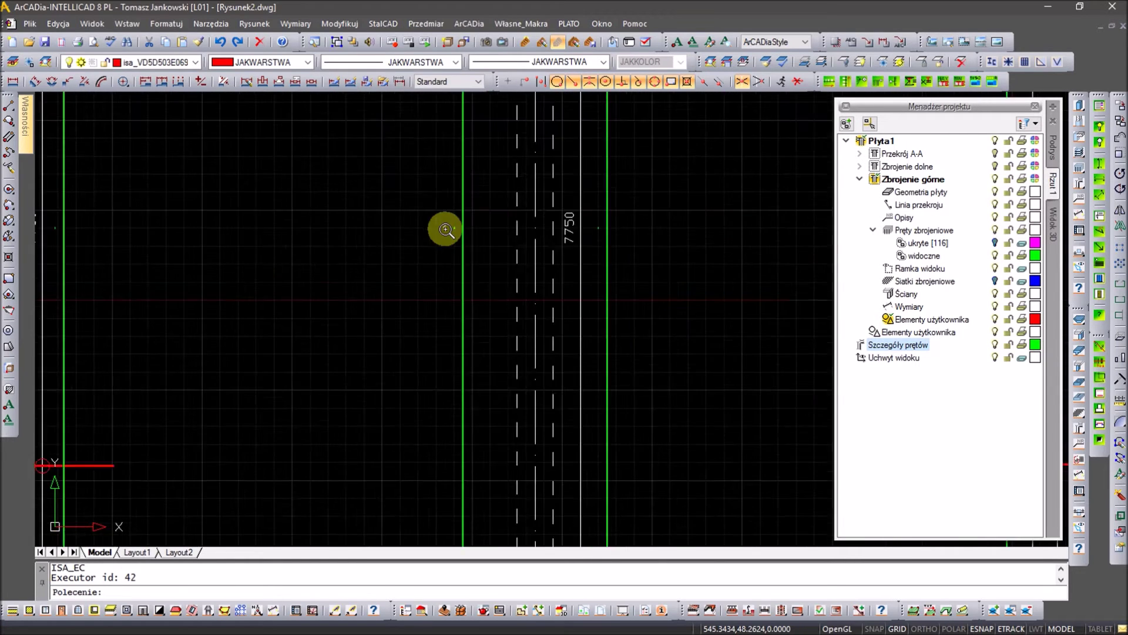
pyautogui.scroll(-2, 437, 226)
pyautogui.scroll(-2, 465, 276)
pyautogui.scroll(-2, 491, 323)
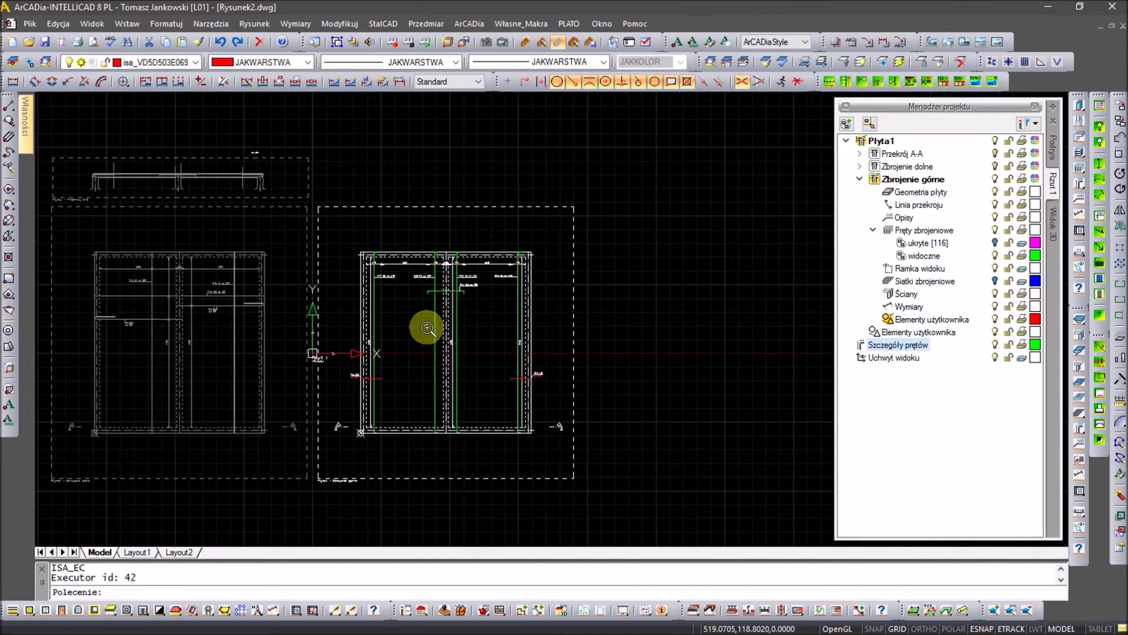
pyautogui.moveTo(380, 292); pyautogui.dragTo(519, 304, button='middle')
pyautogui.hotkey('ctrl', 's')
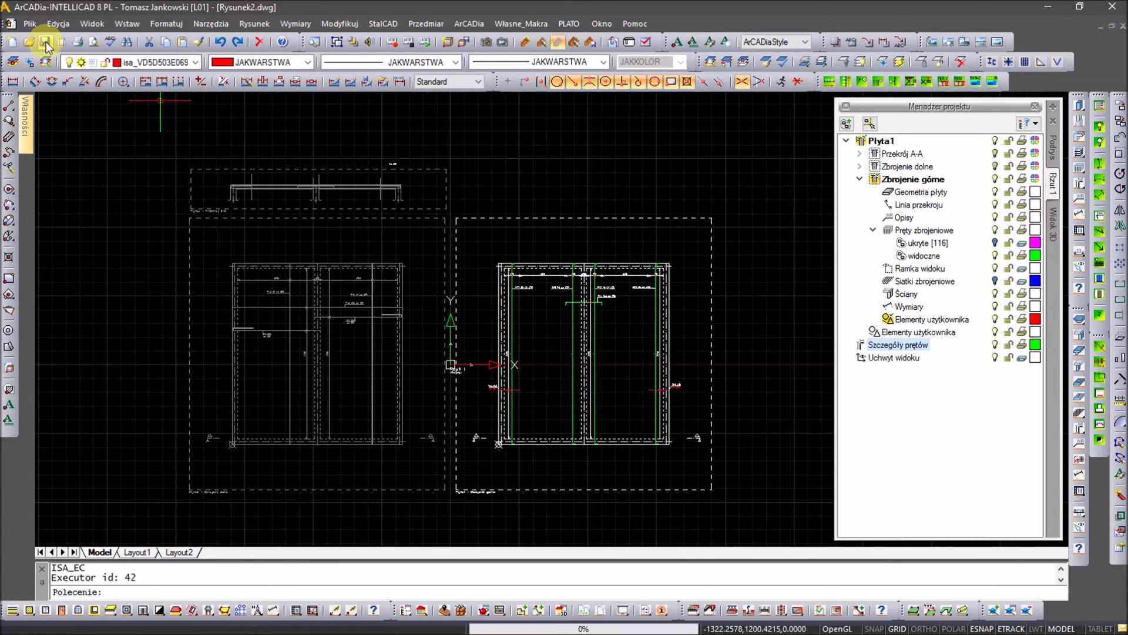
pyautogui.click(860, 180)
# Make Przekrój A-A active and delete the red vertical lines in the section.
pyautogui.click(902, 154)
pyautogui.scroll(5, 265, 175)
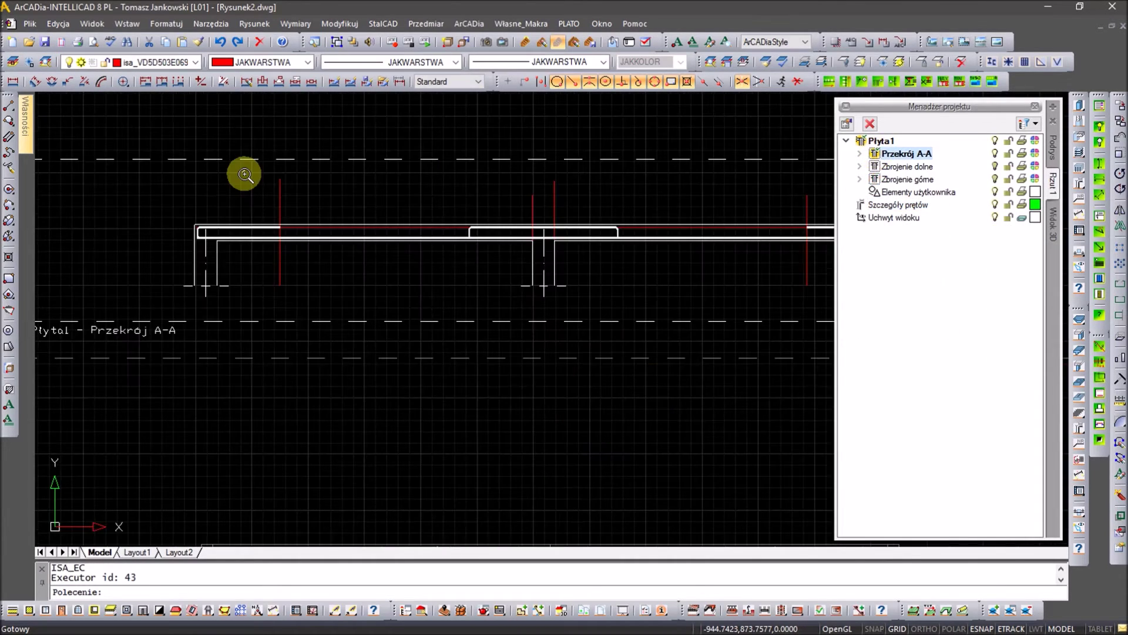
pyautogui.scroll(4, 245, 175)
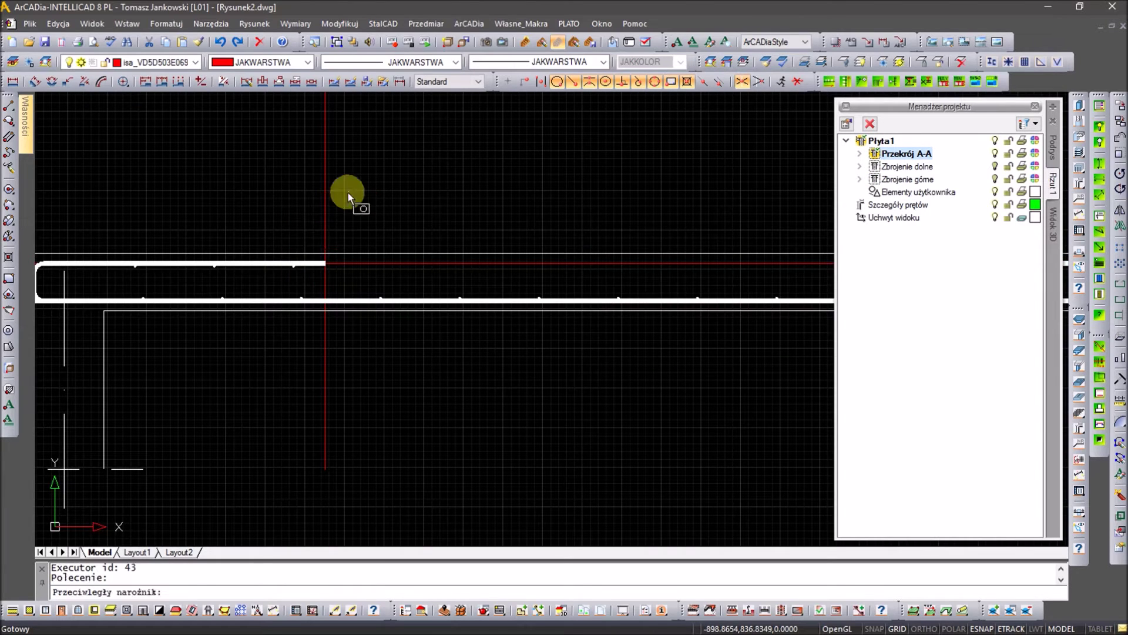
pyautogui.click(303, 205)
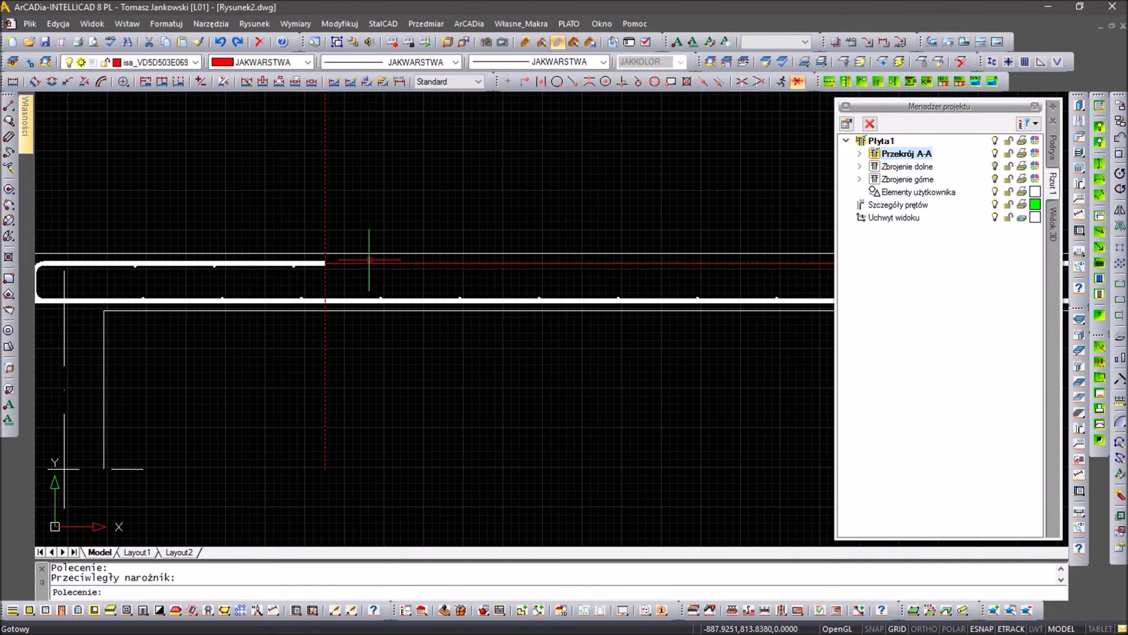
pyautogui.scroll(-5, 509, 259)
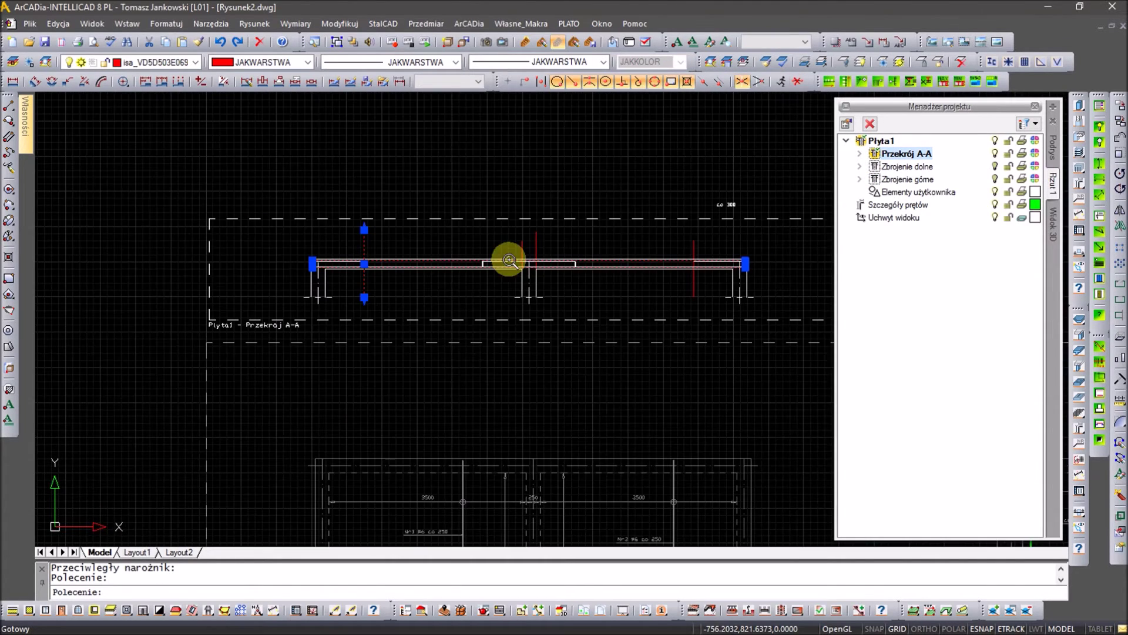
pyautogui.click(707, 242)
pyautogui.click(474, 245)
pyautogui.press('Delete')
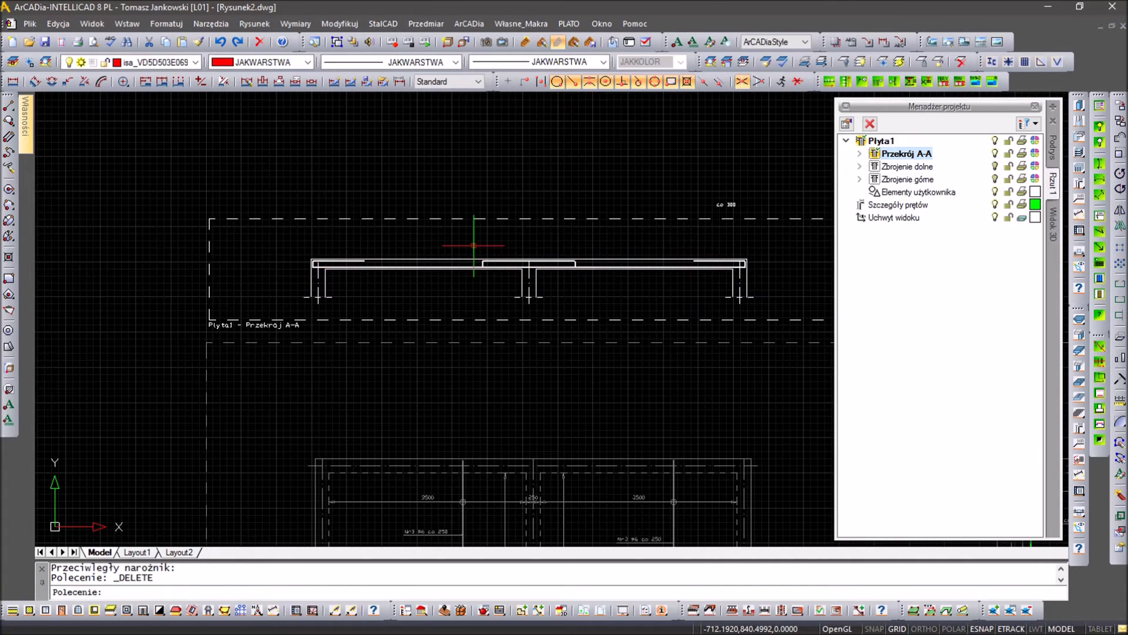
# Window-select the hooked top bar and start the rcc_igl bar description.
pyautogui.scroll(5, 311, 266)
pyautogui.scroll(3, 433, 252)
pyautogui.click(417, 261)
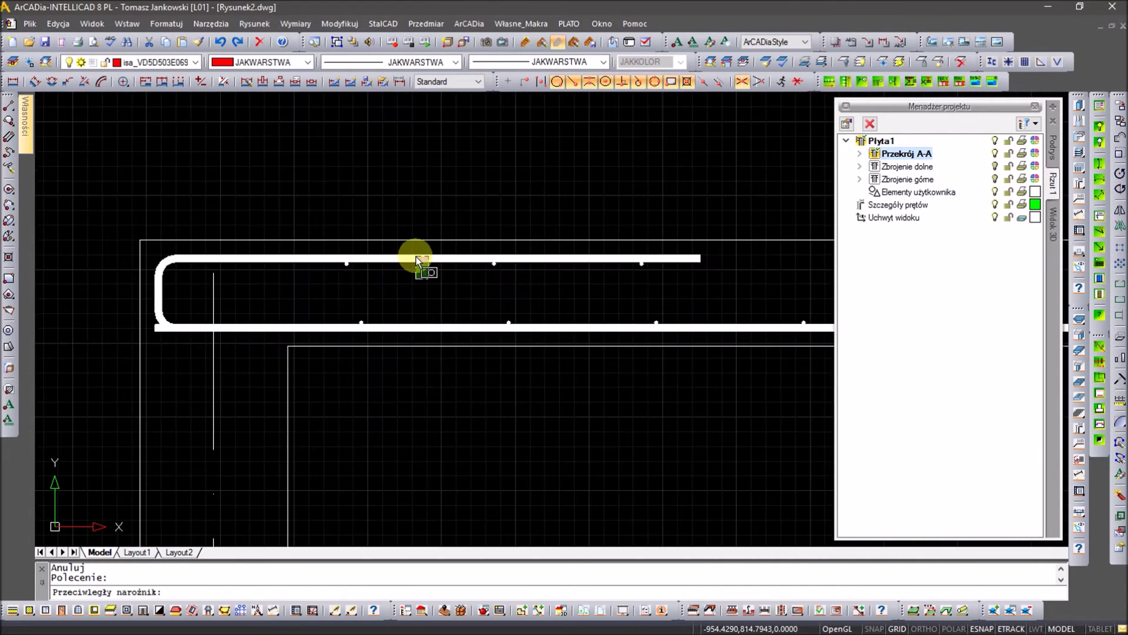
pyautogui.click(267, 192)
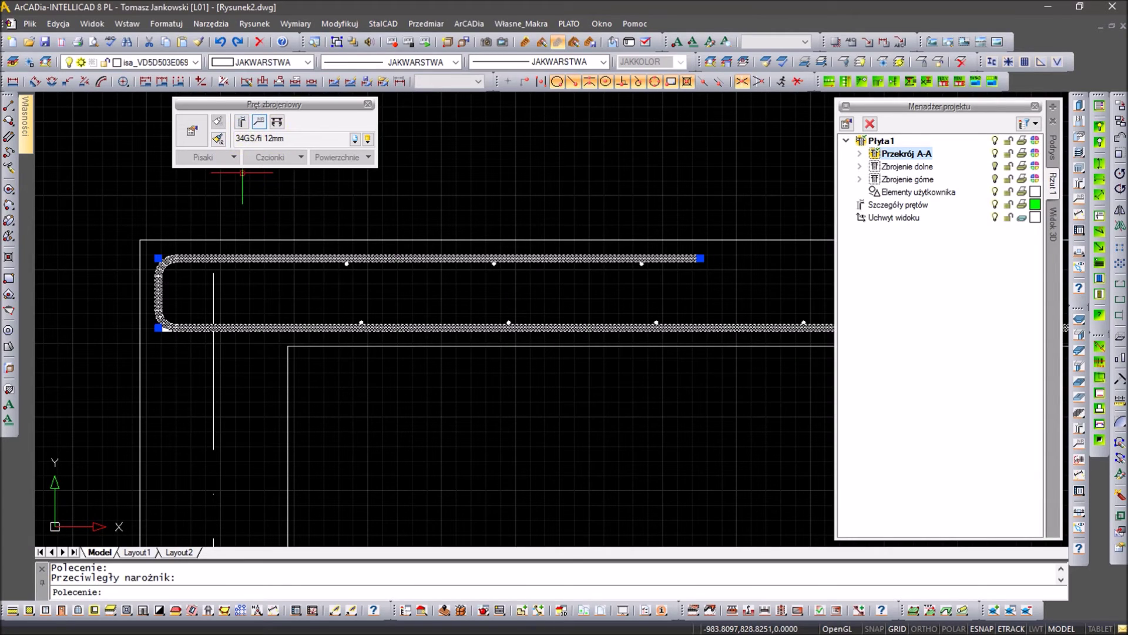
pyautogui.write('rcc_igl')
pyautogui.press('Return')
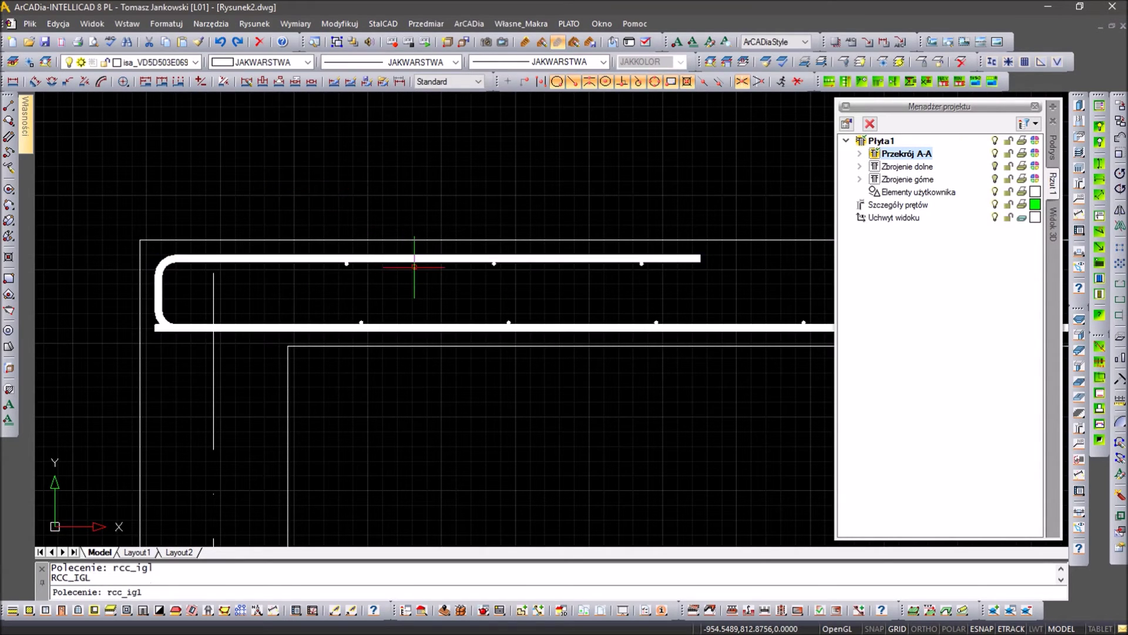
# Label the hooked top bar at the right end of section A-A as Nr1 #12.
pyautogui.click(415, 266)
pyautogui.scroll(-4, 418, 177)
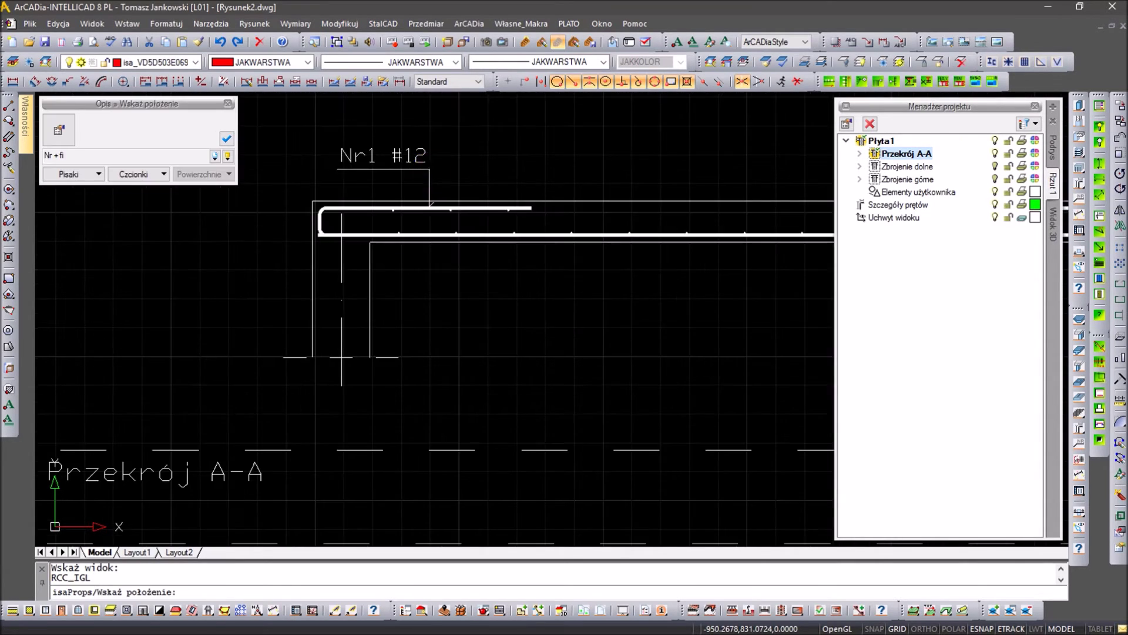
pyautogui.press('Escape')
pyautogui.press('Escape')
pyautogui.scroll(-3, 504, 298)
pyautogui.moveTo(599, 244); pyautogui.dragTo(438, 294, button='middle')
pyautogui.press('Return')
pyautogui.scroll(5, 687, 354)
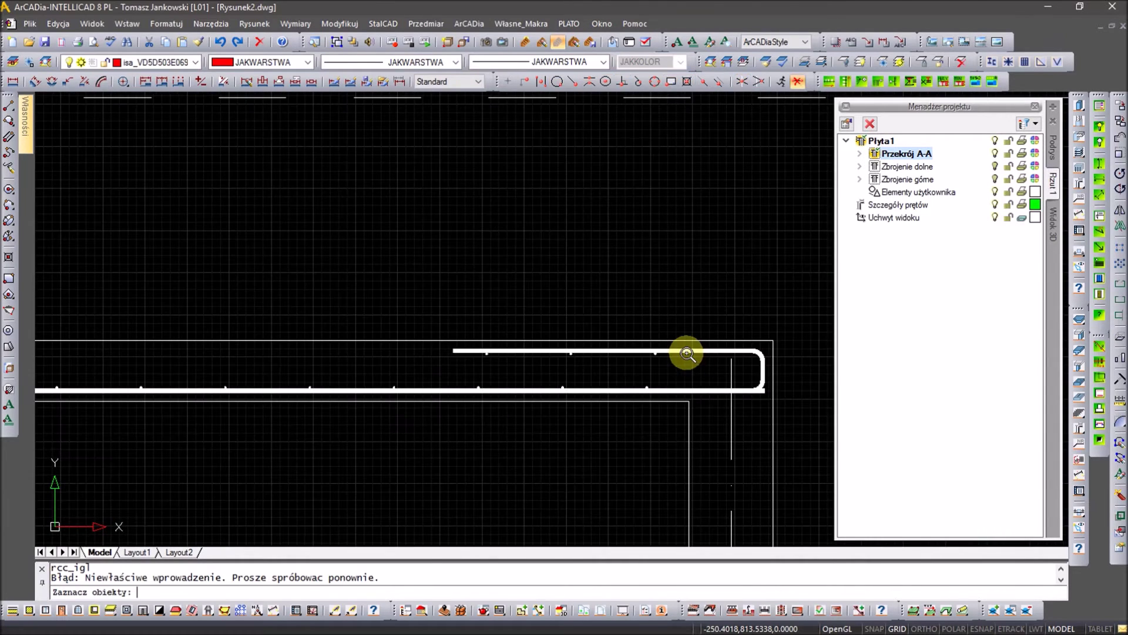
pyautogui.click(617, 351)
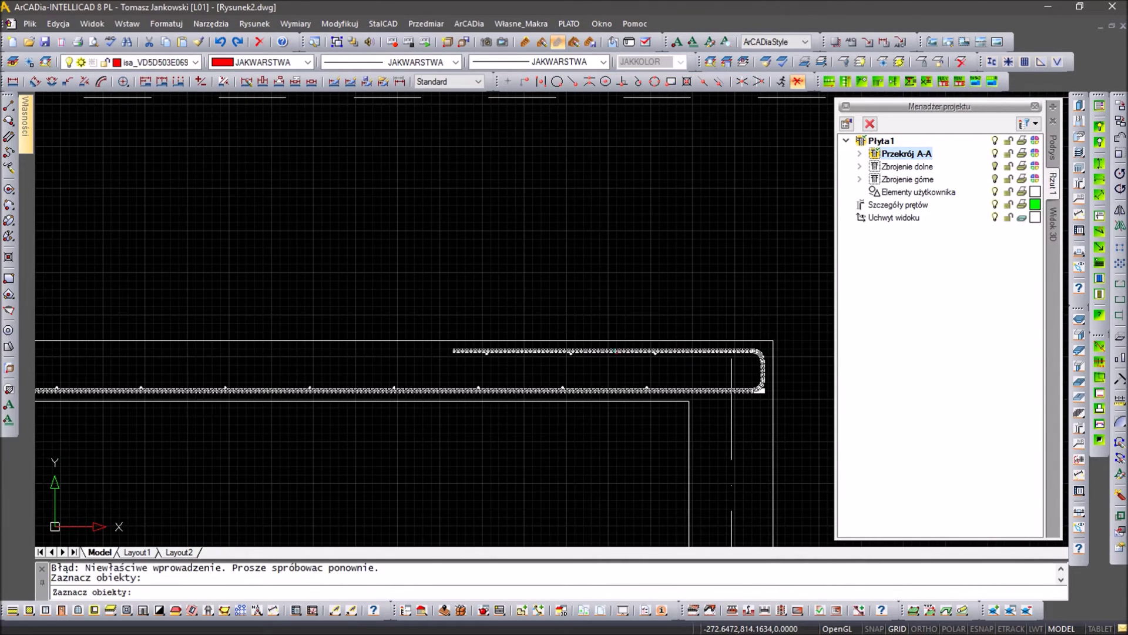
pyautogui.click(610, 350)
pyautogui.click(599, 276)
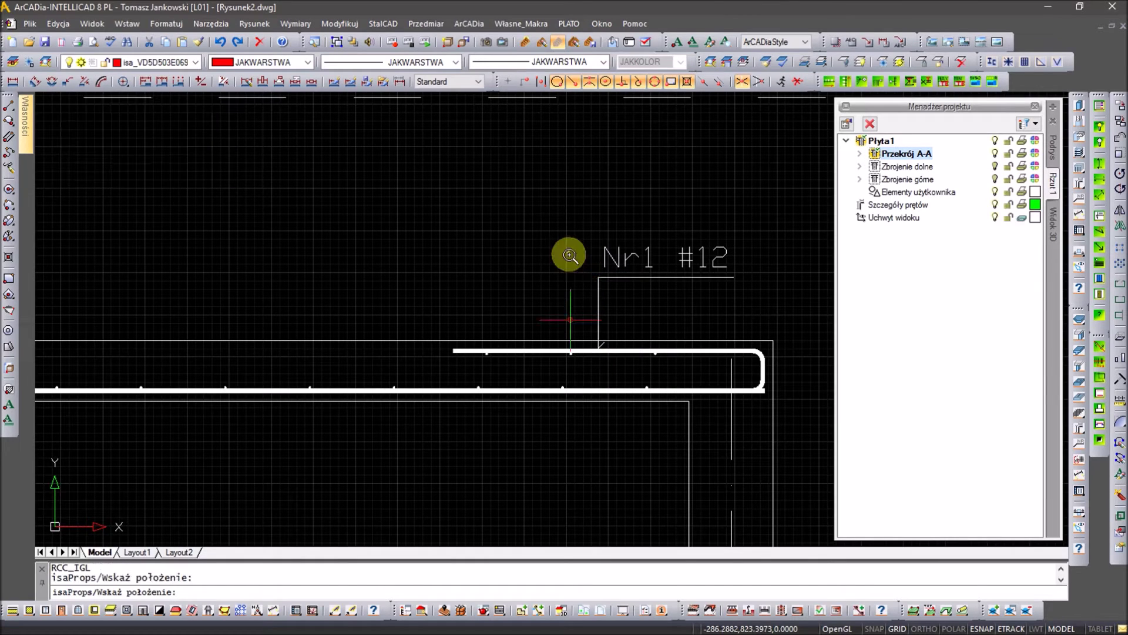
pyautogui.press('Escape')
pyautogui.press('Escape')
pyautogui.scroll(-3, 607, 182)
# Draw a red line and use MATCHPROP to make the co 300 text red.
pyautogui.click(610, 185)
pyautogui.press('Escape')
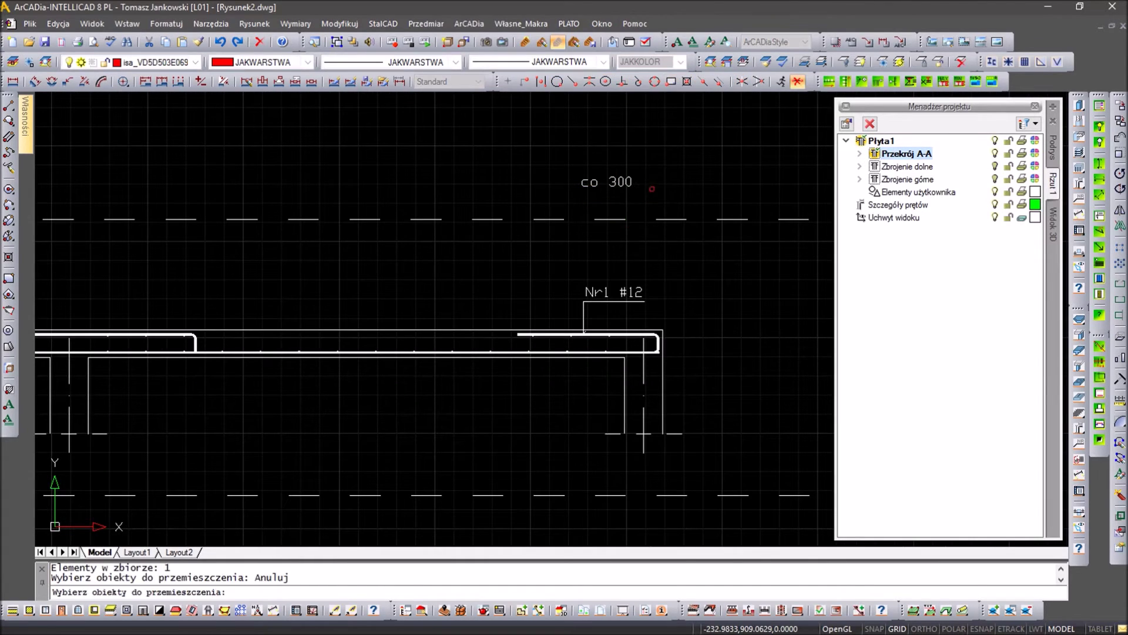
pyautogui.write('l')
pyautogui.press('Return')
pyautogui.click(624, 200)
pyautogui.click(710, 200)
pyautogui.press('Escape')
pyautogui.write('ma')
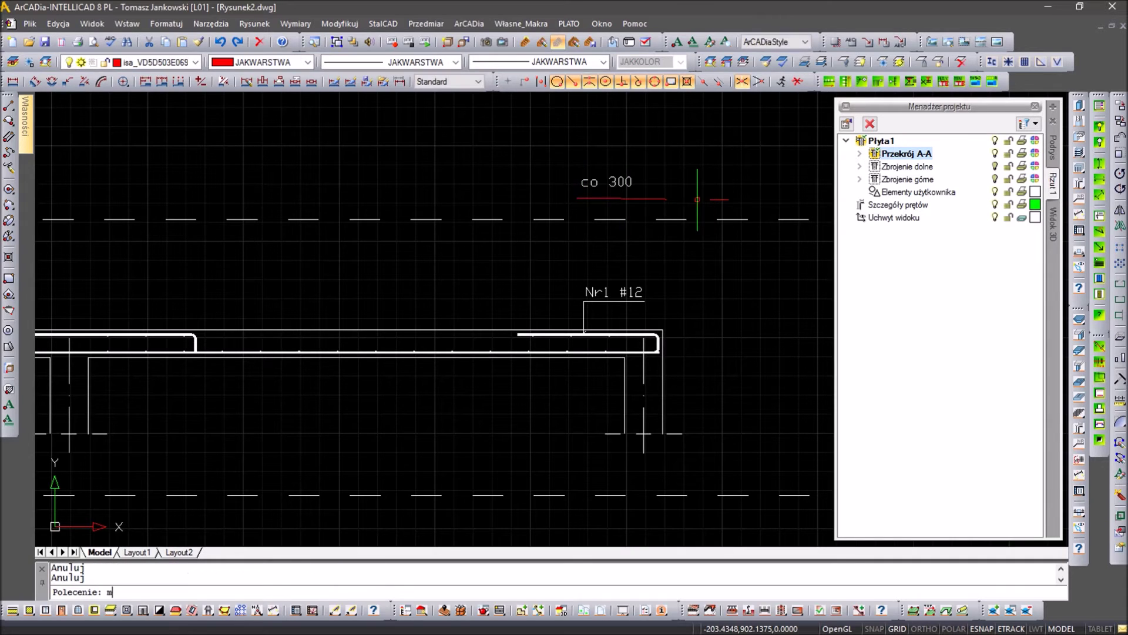
pyautogui.press('Return')
pyautogui.click(608, 182)
pyautogui.press('Return')
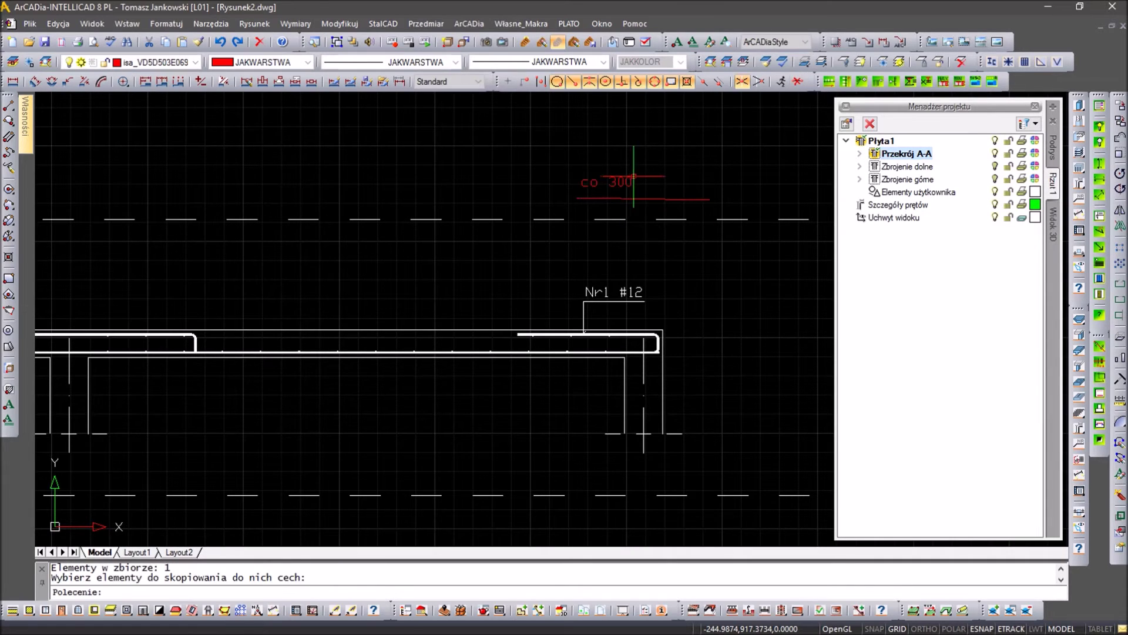
pyautogui.press('Escape')
pyautogui.press('Escape')
# Move the red co 300 text beneath the right Nr1 #12 label.
pyautogui.scroll(3, 641, 176)
pyautogui.press('Return')
pyautogui.click(645, 177)
pyautogui.press('Return')
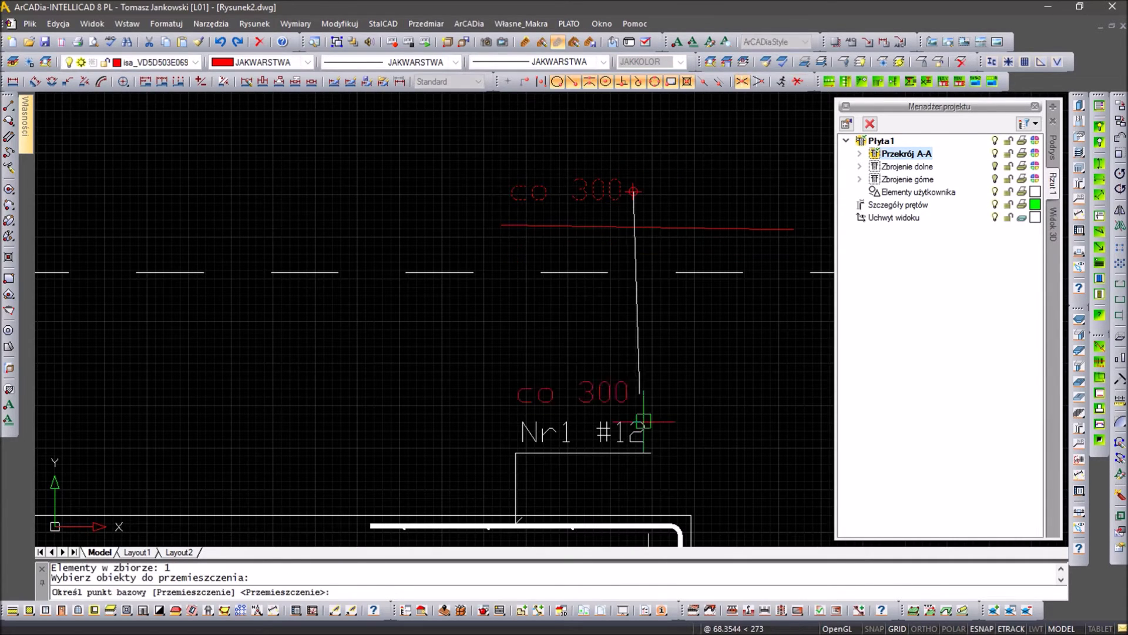
pyautogui.click(656, 470)
pyautogui.press('Escape')
pyautogui.press('Escape')
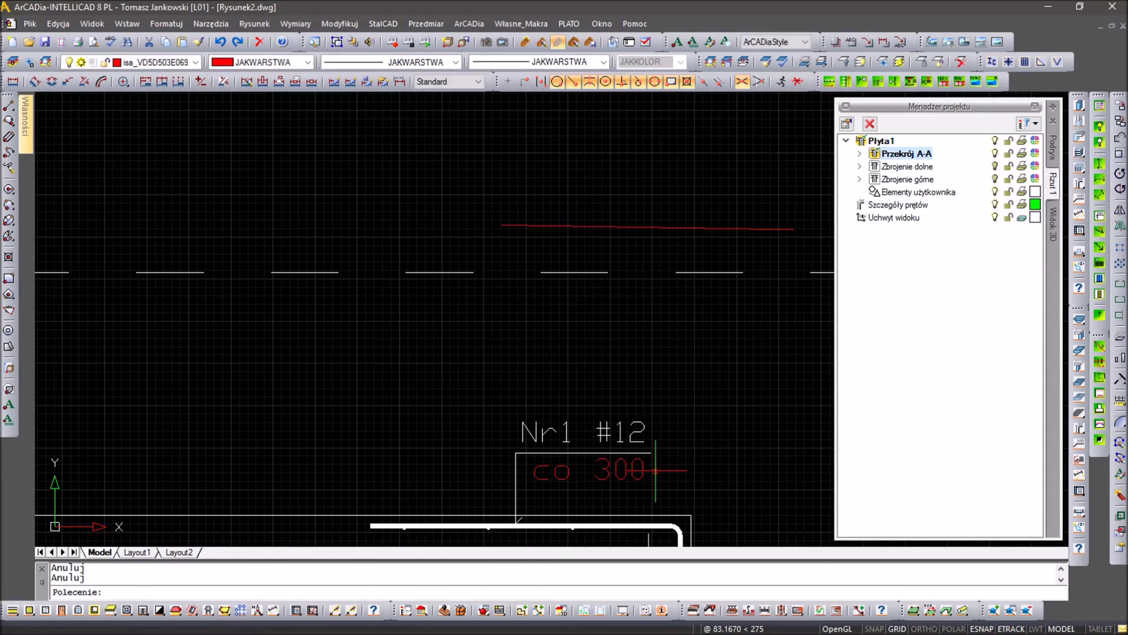
# Copy co 300 beneath the left-end Nr1 #12 label.
pyautogui.write('c')
pyautogui.press('Return')
pyautogui.click(564, 434)
pyautogui.press('Return')
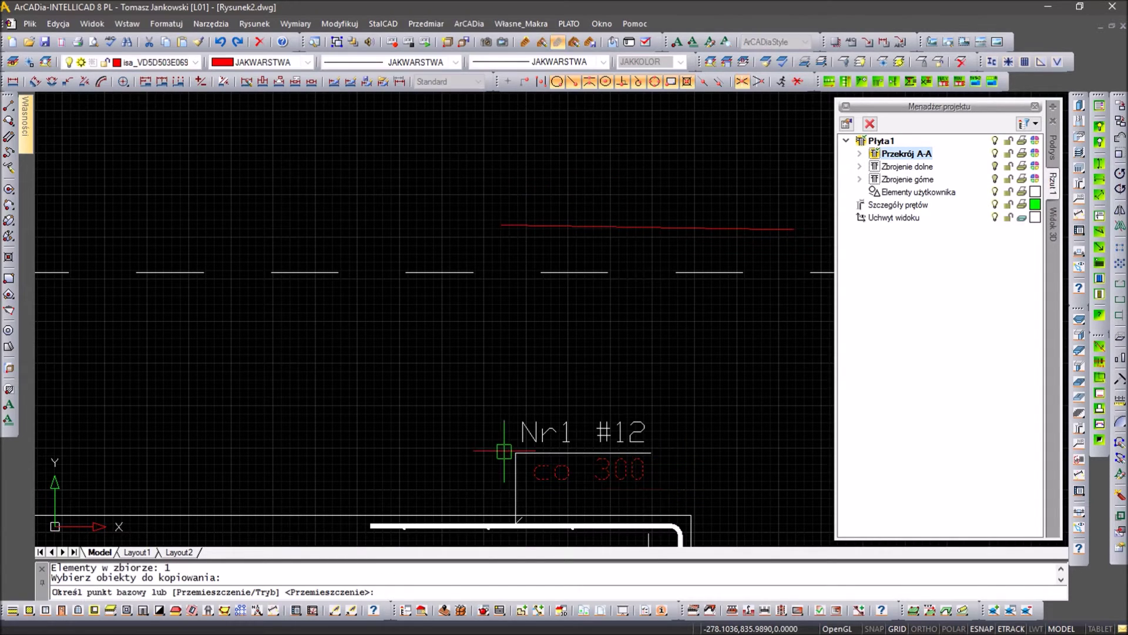
pyautogui.click(521, 444)
pyautogui.scroll(-5, 797, 442)
pyautogui.scroll(3, 390, 461)
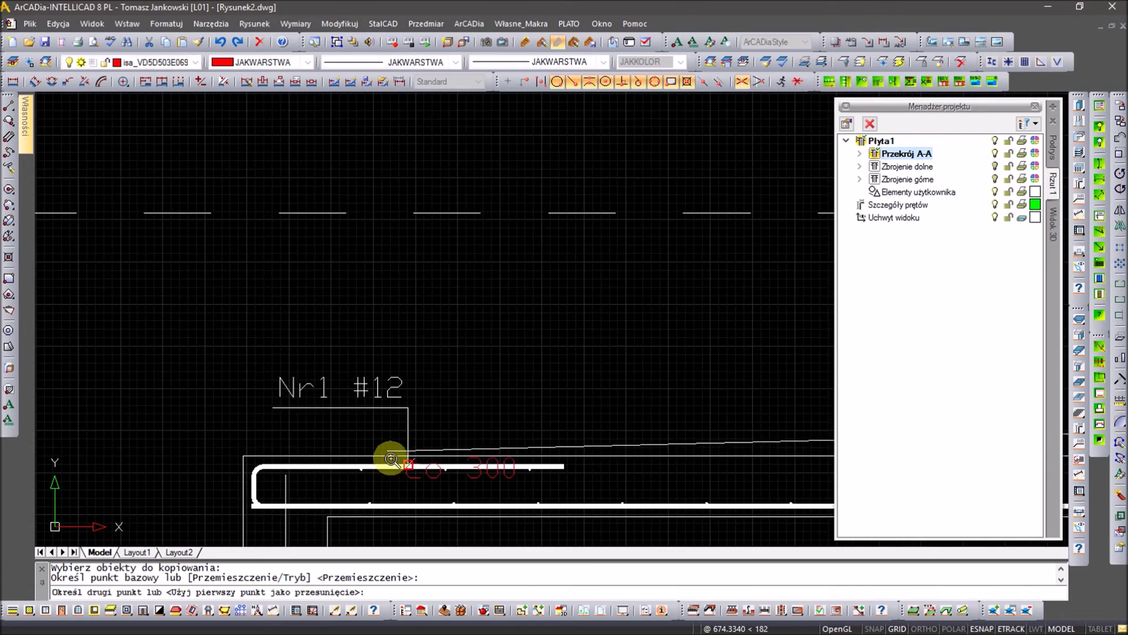
pyautogui.scroll(2, 262, 392)
pyautogui.click(203, 378)
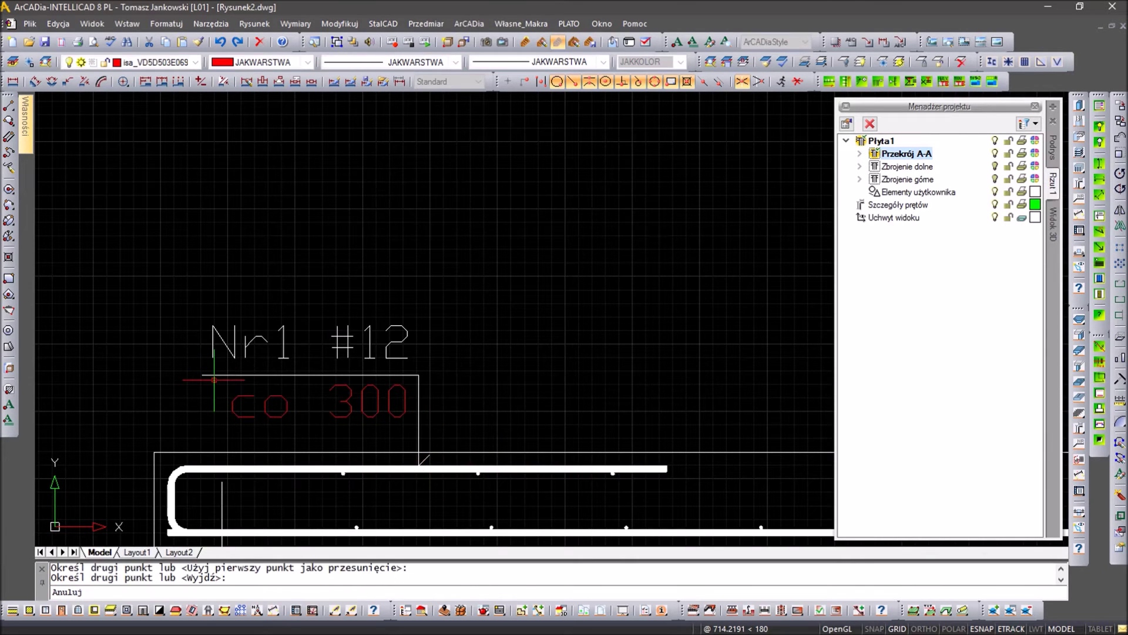
pyautogui.press('Escape')
# Select the red reference line, then clear the selection.
pyautogui.scroll(-4, 346, 327)
pyautogui.scroll(-3, 368, 325)
pyautogui.scroll(3, 756, 309)
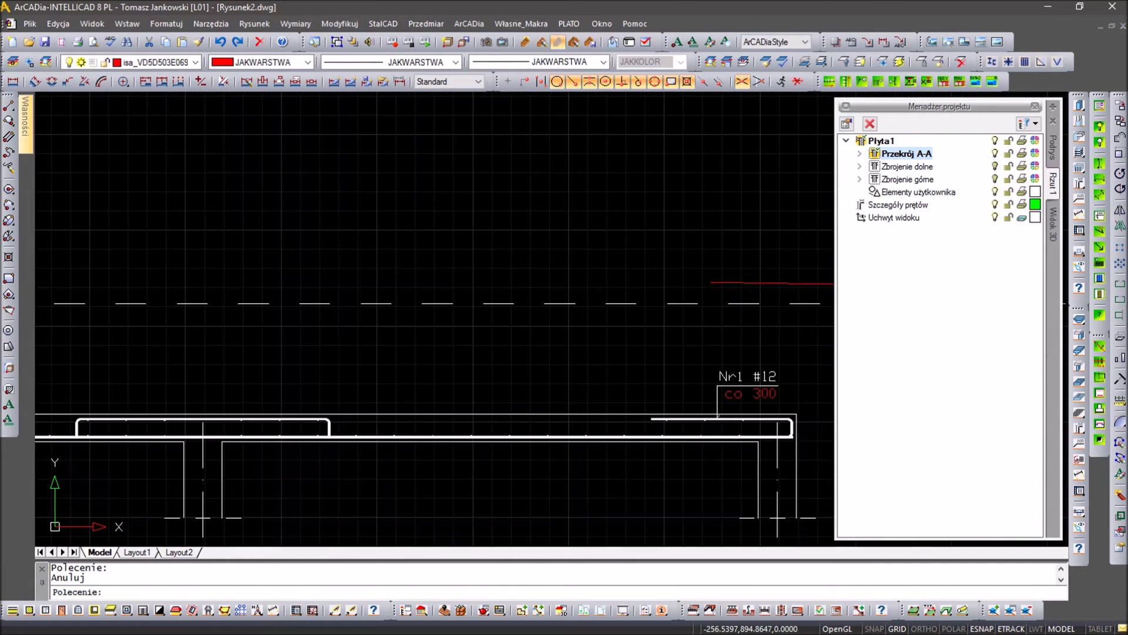
pyautogui.click(727, 286)
pyautogui.press('Escape')
pyautogui.scroll(2, 730, 458)
pyautogui.scroll(2, 668, 390)
pyautogui.press('Escape')
pyautogui.scroll(2, 740, 382)
pyautogui.scroll(2, 741, 382)
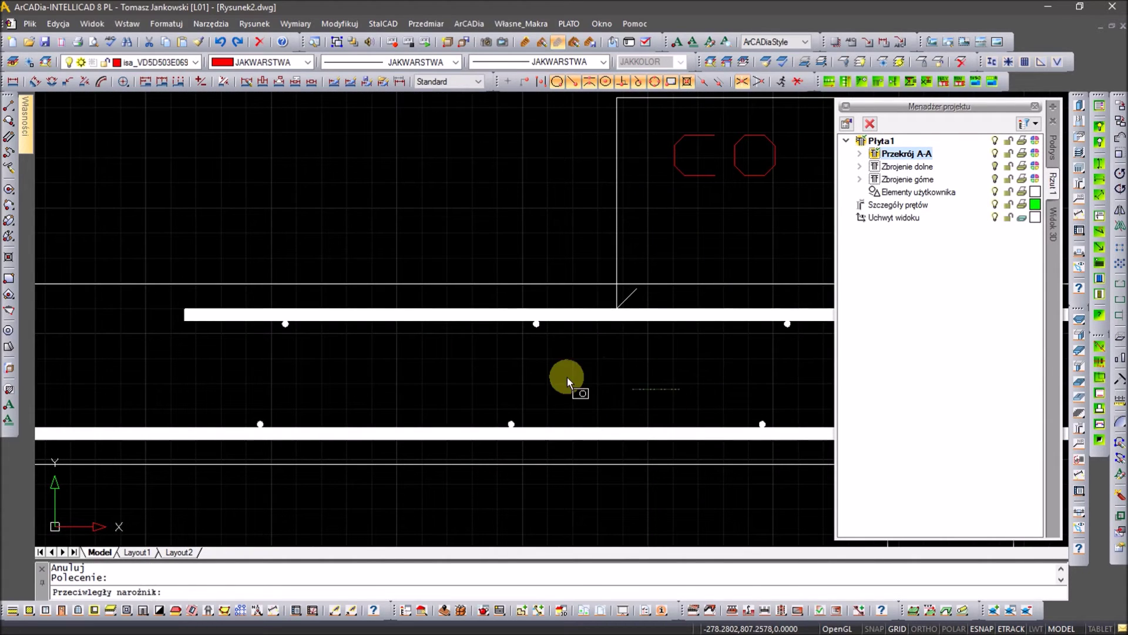
# Label the upper cross bars Nr5 #6 co 250 using the Nr+fi+rozstaw format.
pyautogui.click(680, 390)
pyautogui.click(246, 323)
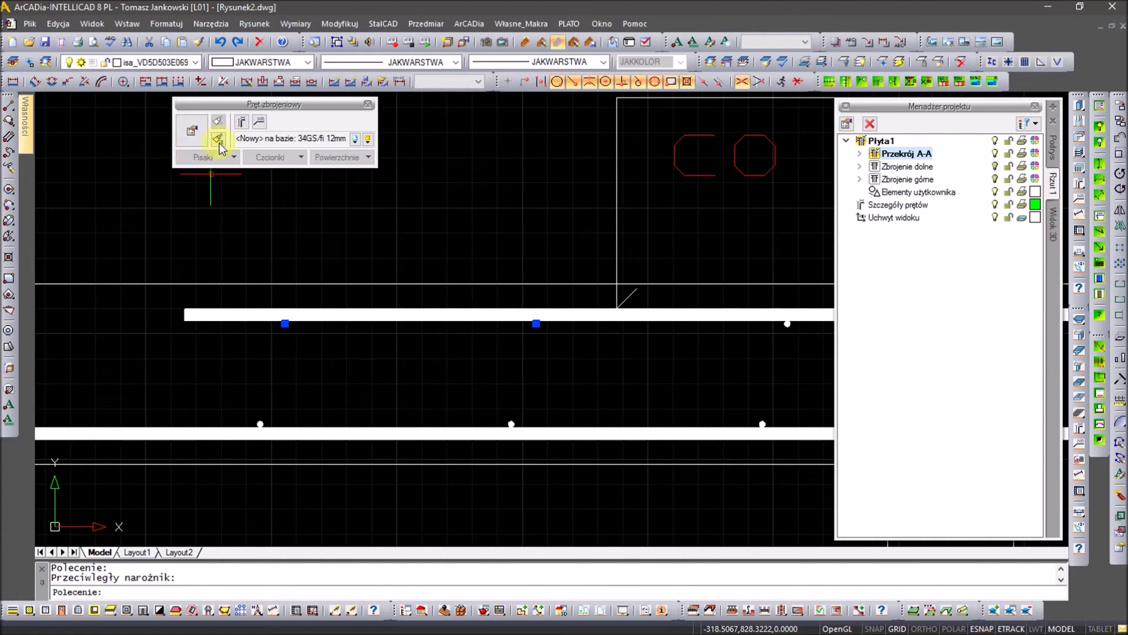
pyautogui.click(257, 124)
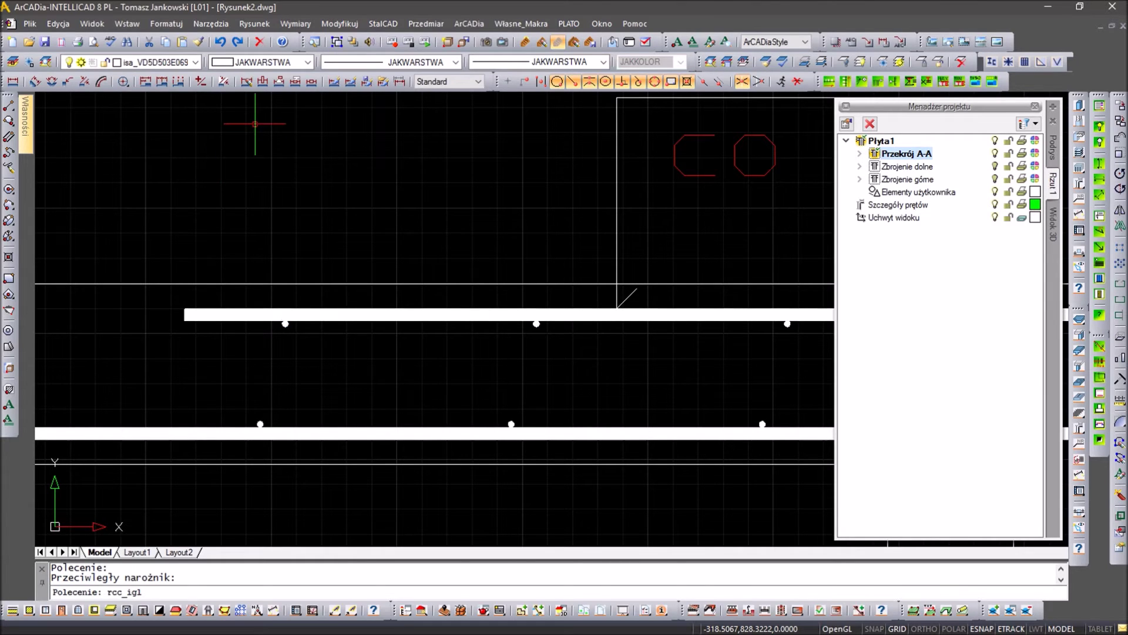
pyautogui.click(385, 244)
pyautogui.scroll(2, 385, 245)
pyautogui.scroll(2, 361, 194)
pyautogui.scroll(2, 244, 189)
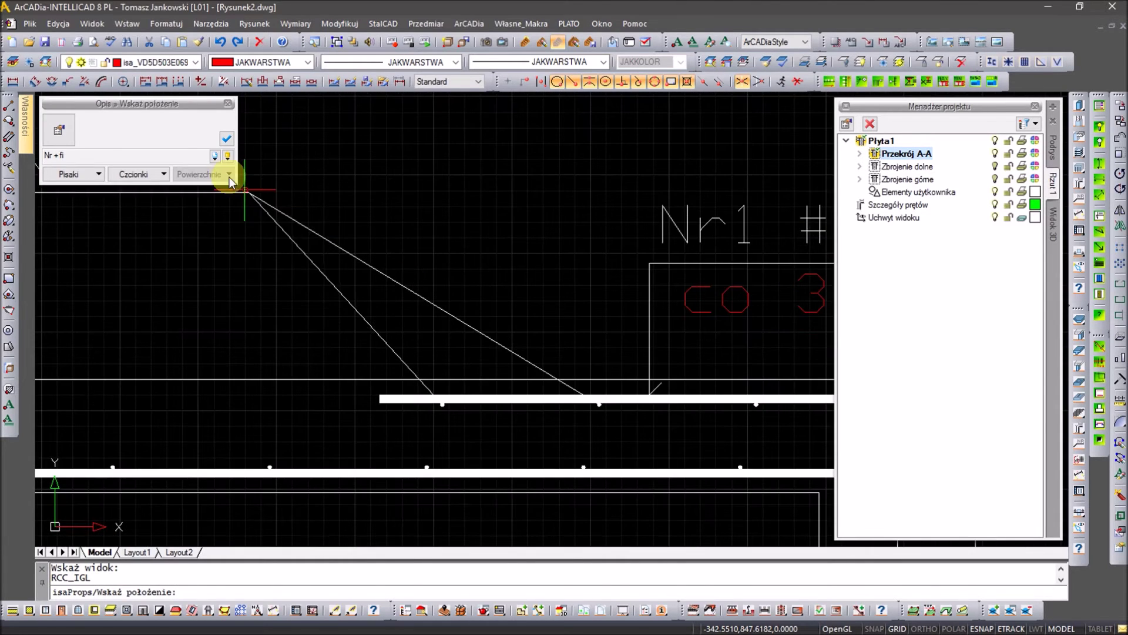
pyautogui.click(227, 156)
pyautogui.click(163, 200)
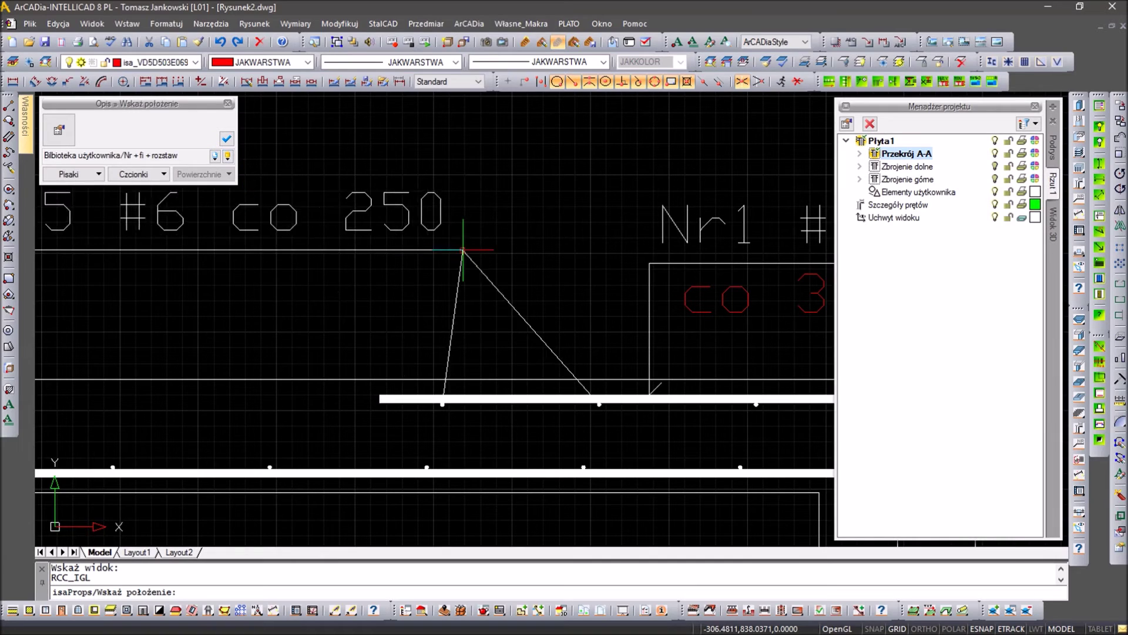
pyautogui.click(500, 274)
# Label the lower cross bars Nr3 #6 co 250.
pyautogui.scroll(-2, 499, 274)
pyautogui.scroll(-2, 500, 274)
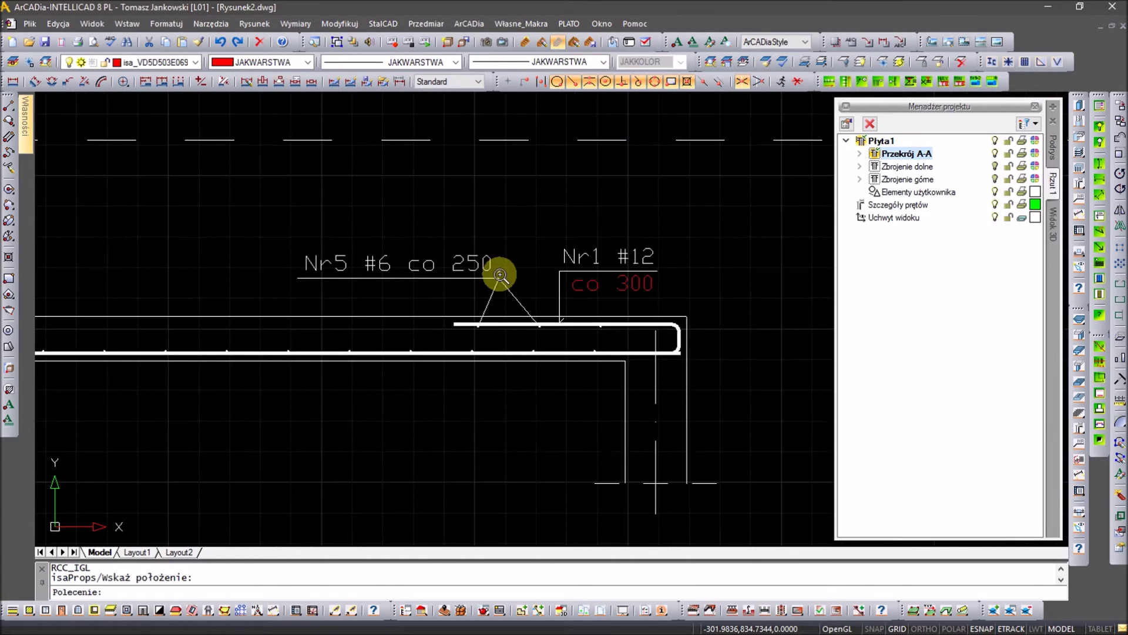
pyautogui.scroll(4, 606, 361)
pyautogui.click(593, 326)
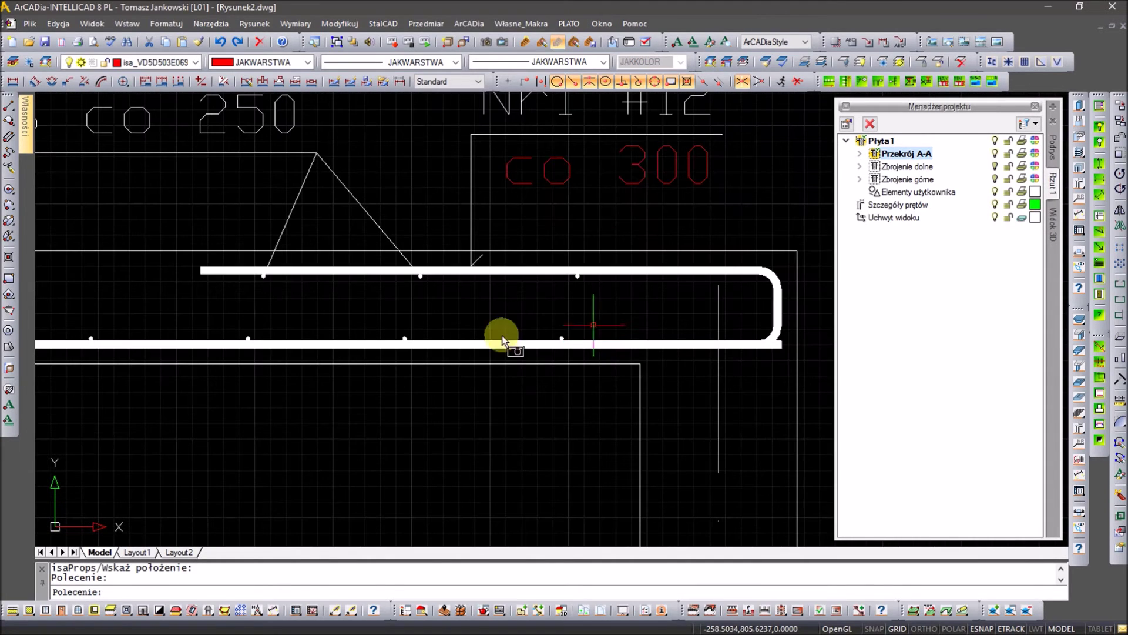
pyautogui.click(84, 340)
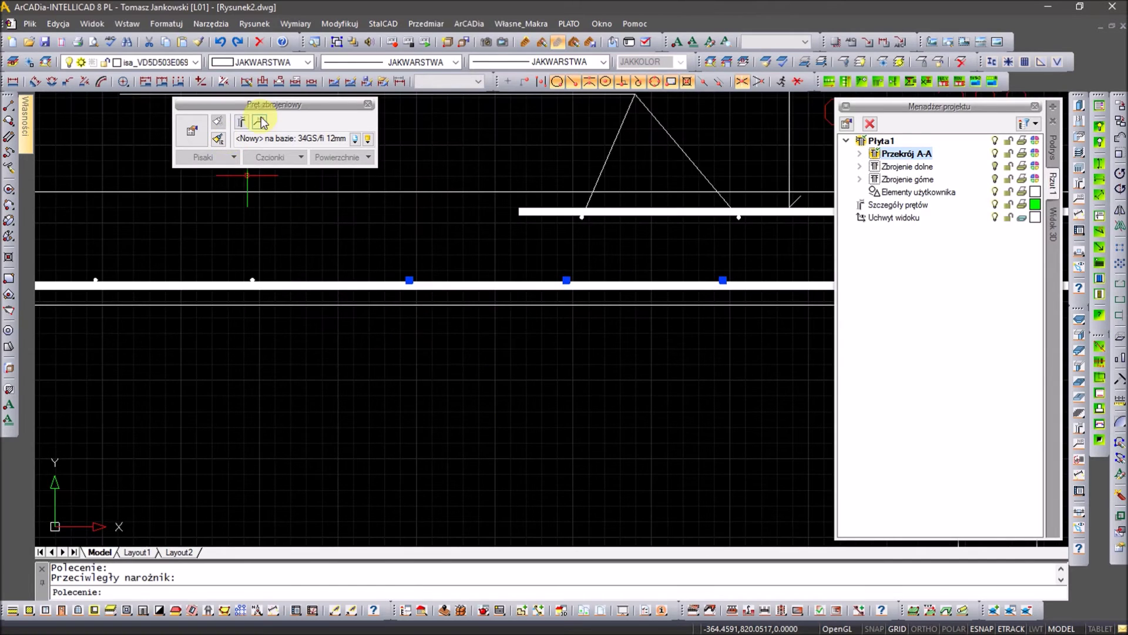
pyautogui.click(259, 121)
pyautogui.click(466, 386)
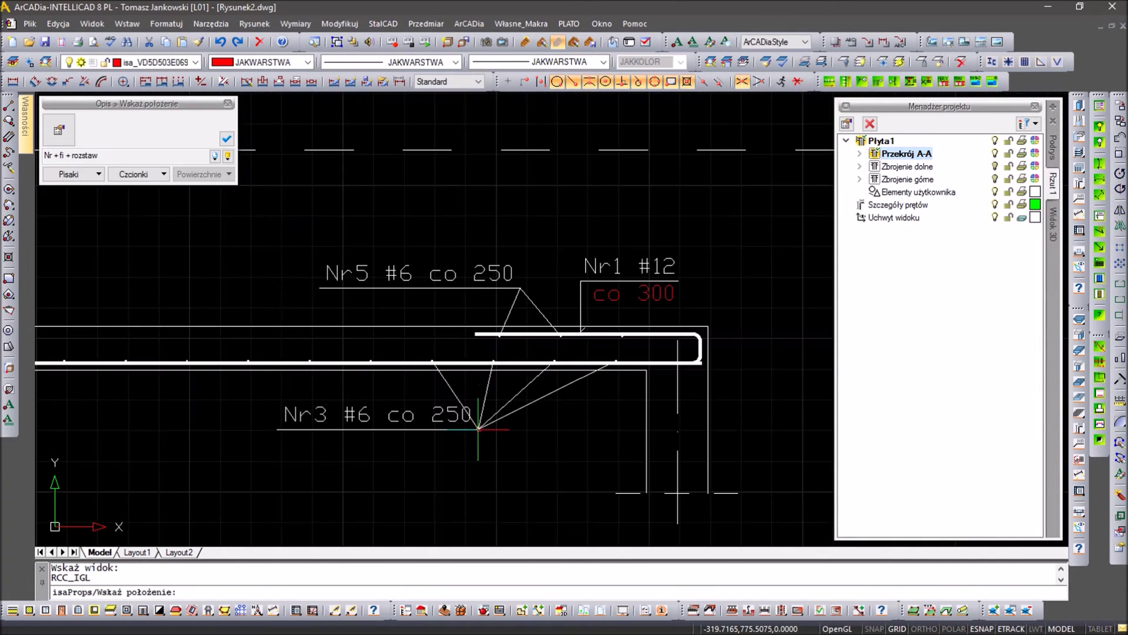
pyautogui.click(474, 422)
pyautogui.press('Escape')
pyautogui.press('Escape')
pyautogui.scroll(3, 698, 373)
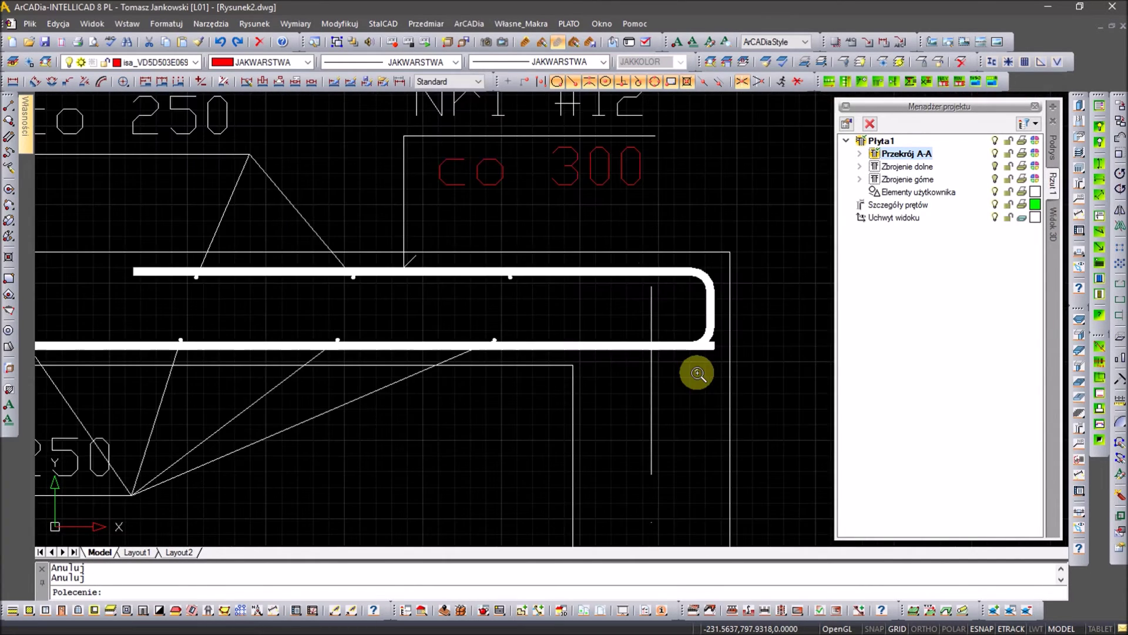
pyautogui.click(705, 348)
# Label the long bottom bar 'Nr2 #12 co 300' just below the Nr3 label in section A-A.
pyautogui.click(659, 372)
pyautogui.scroll(-2, 312, 219)
pyautogui.moveTo(161, 247); pyautogui.dragTo(443, 256, button='middle')
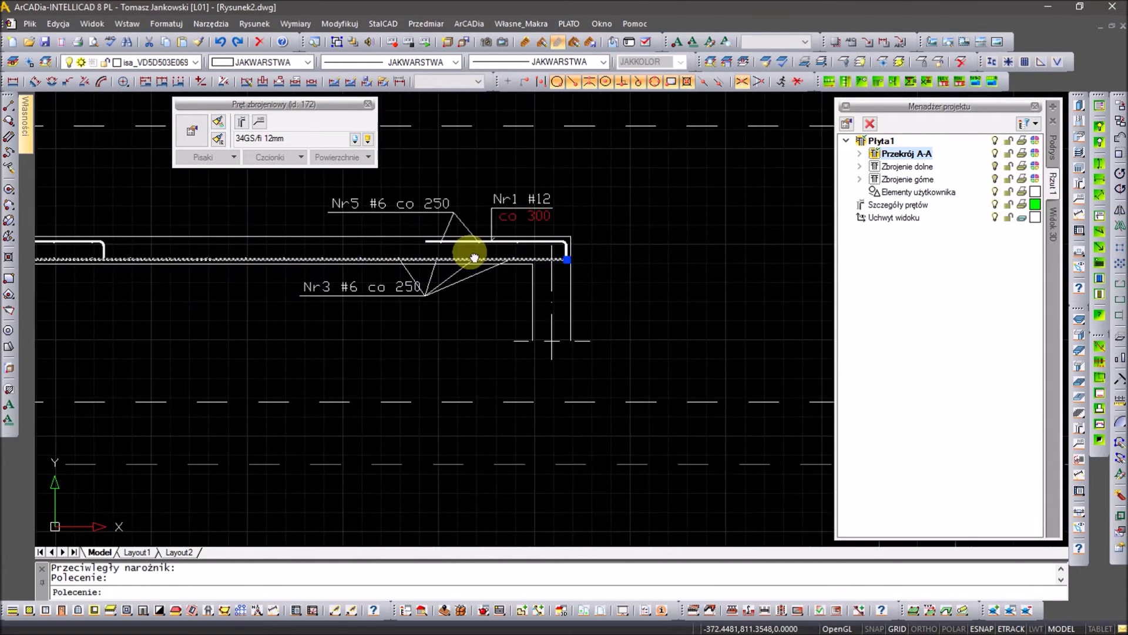
pyautogui.write('rcc_igl')
pyautogui.press('Return')
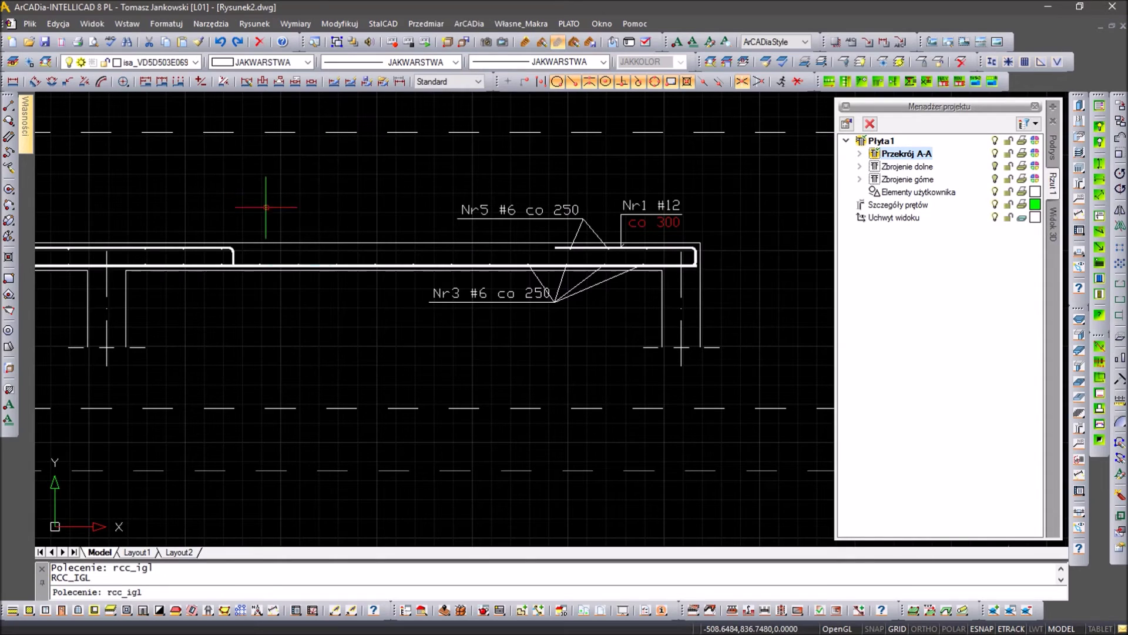
pyautogui.click(308, 265)
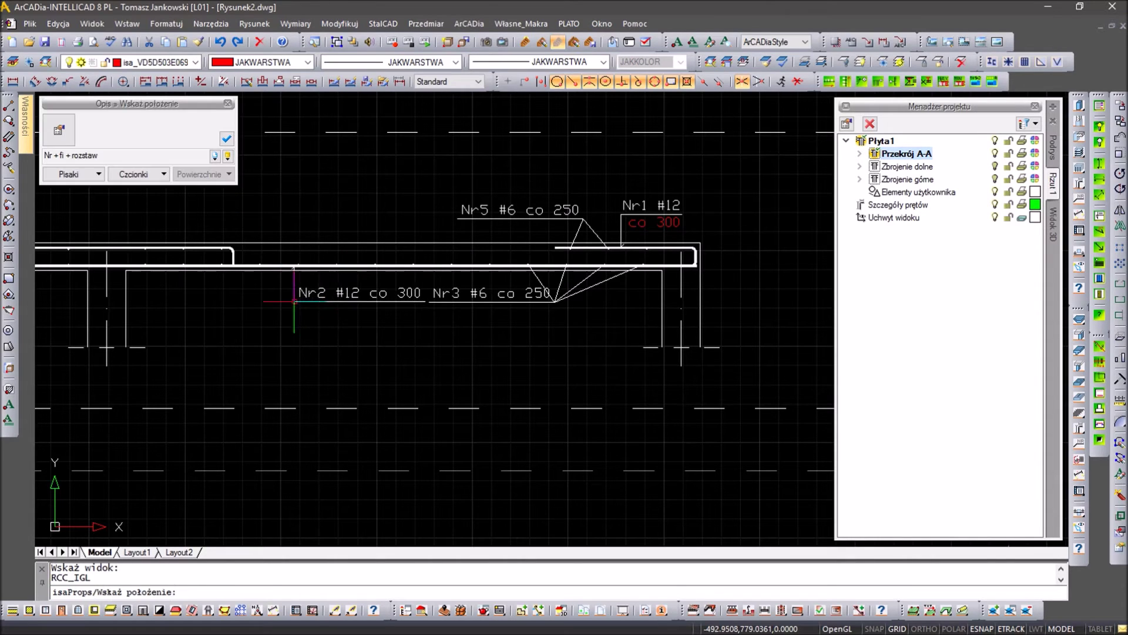
pyautogui.click(402, 324)
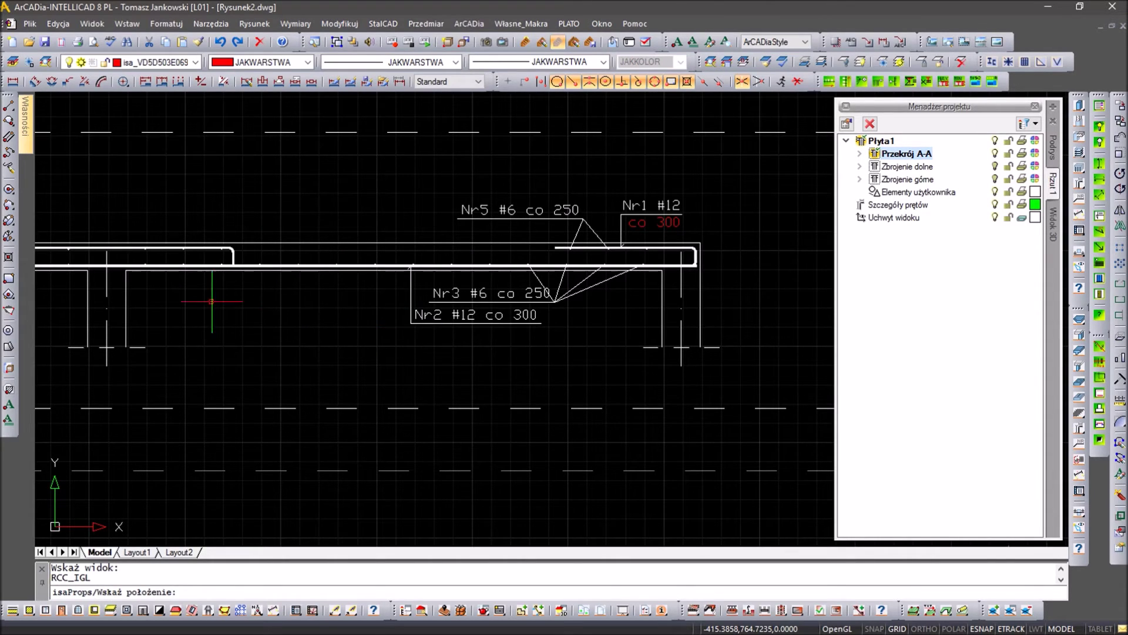
# Zoom in and window-select the next top bar in the section.
pyautogui.scroll(2, 373, 360)
pyautogui.scroll(2, 349, 320)
pyautogui.scroll(2, 350, 321)
pyautogui.moveTo(533, 321); pyautogui.dragTo(330, 328)
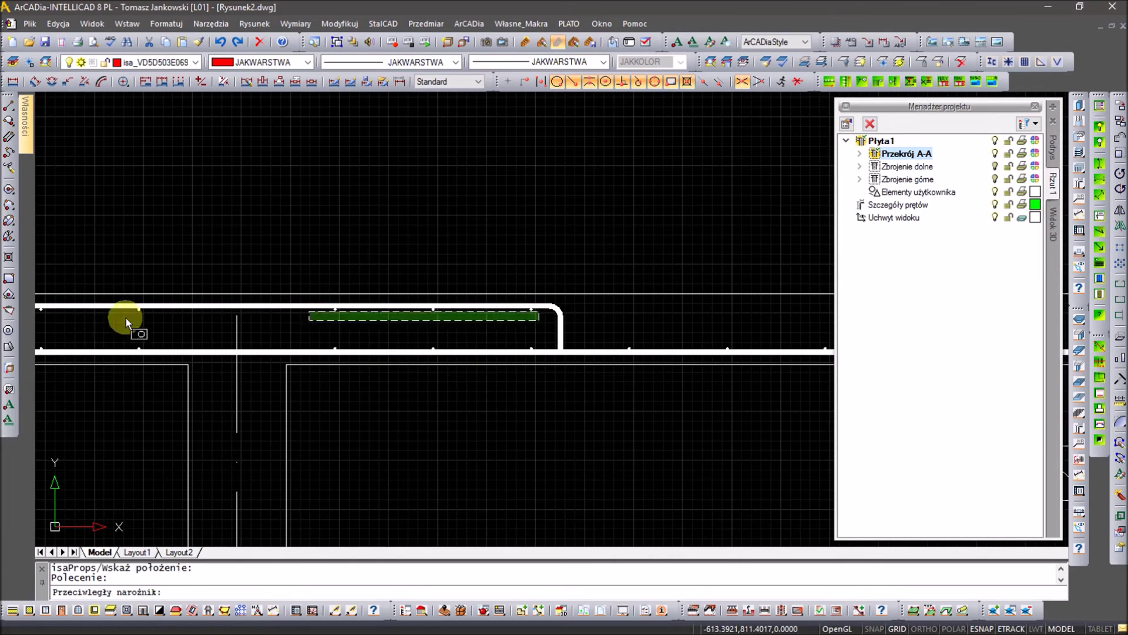
# Place an 'Nr5 #6 co 250' label above the selected top bars.
pyautogui.click(325, 312)
pyautogui.click(407, 249)
pyautogui.click(468, 192)
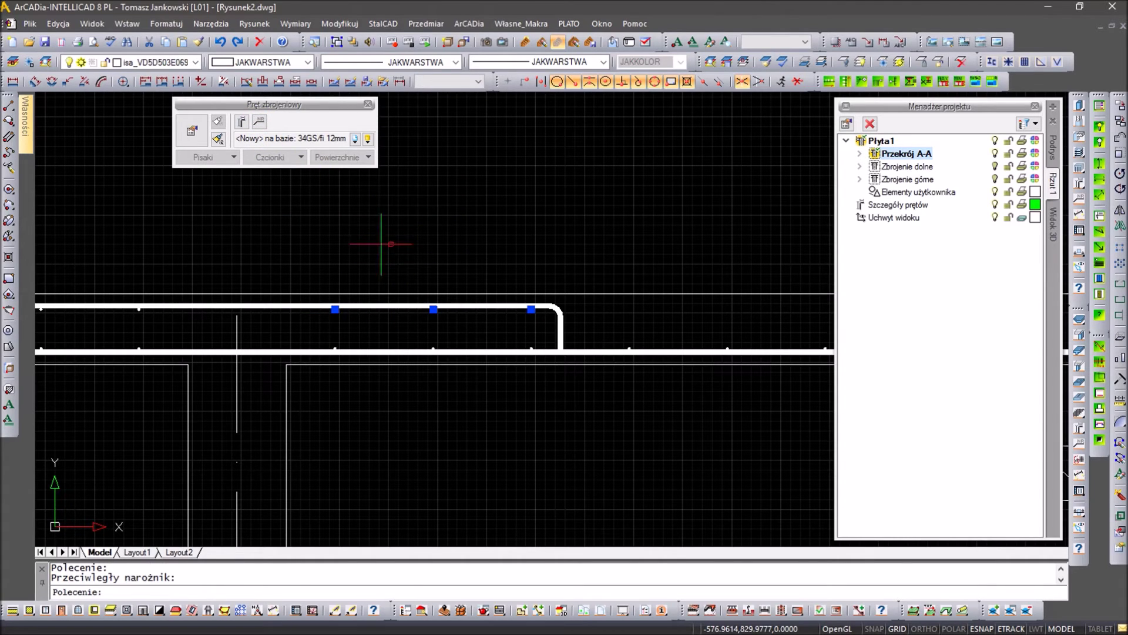
pyautogui.click(262, 123)
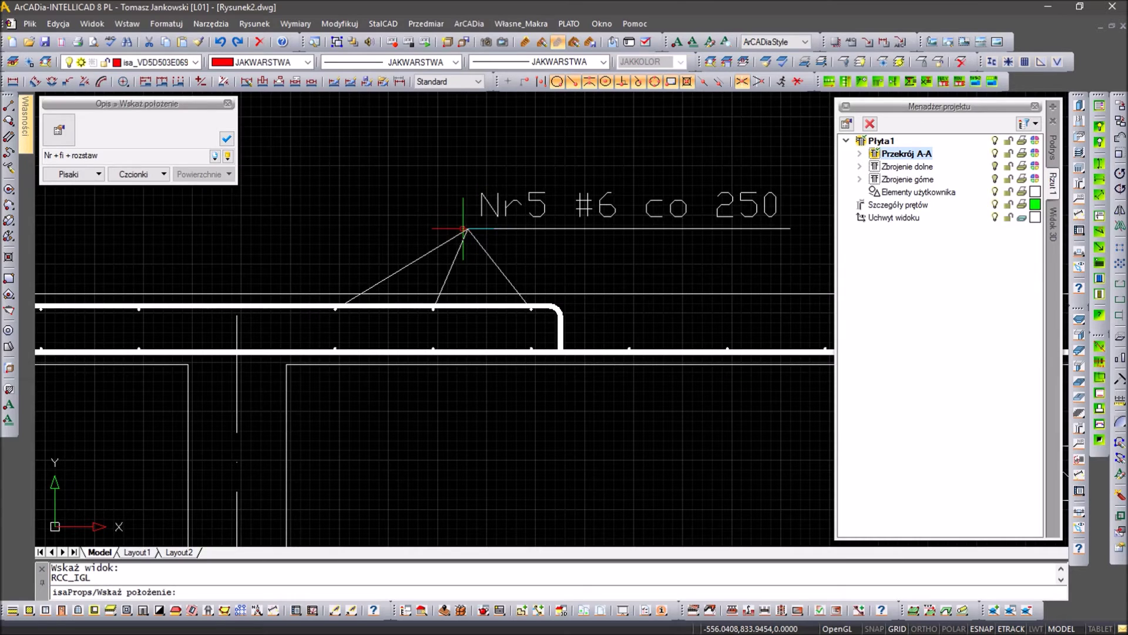
pyautogui.click(437, 230)
# Add a second 'Nr5 #6 co 250' label to the top bar cross-sections beside the left hooked bar.
pyautogui.moveTo(470, 304); pyautogui.dragTo(601, 292, button='middle')
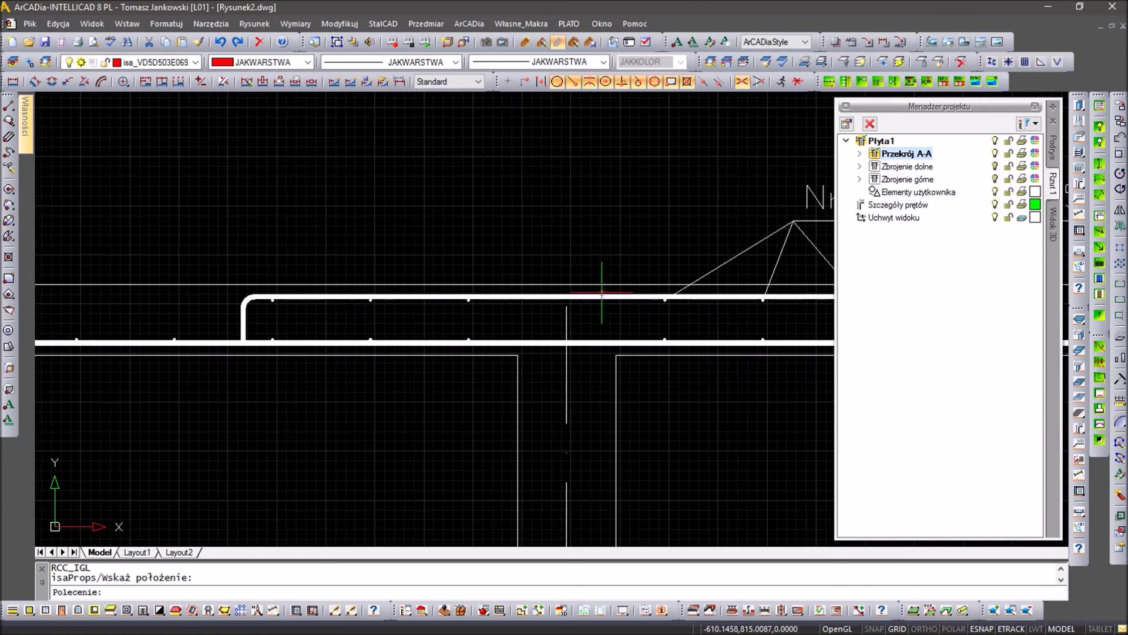
pyautogui.scroll(2, 482, 317)
pyautogui.click(499, 316)
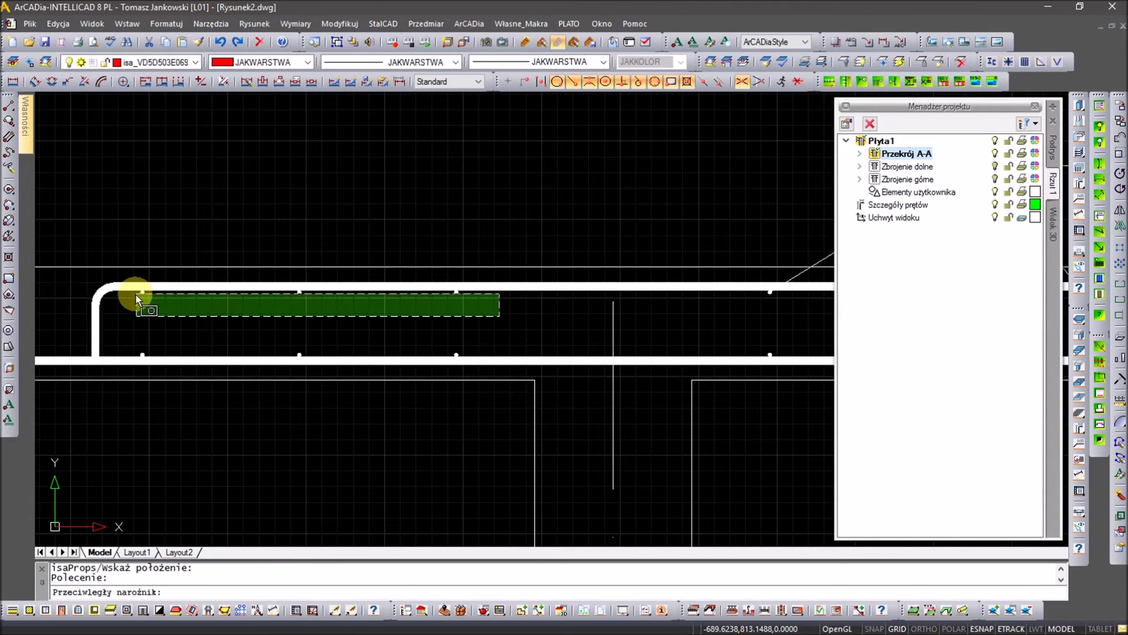
pyautogui.click(136, 294)
pyautogui.click(554, 308)
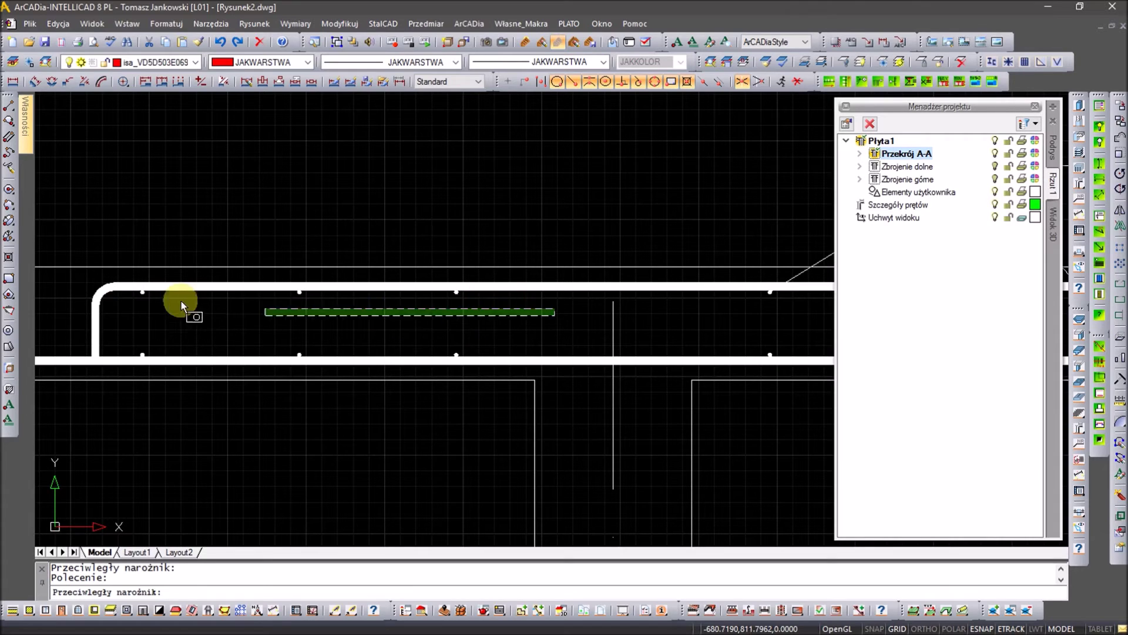
pyautogui.click(136, 294)
pyautogui.click(303, 138)
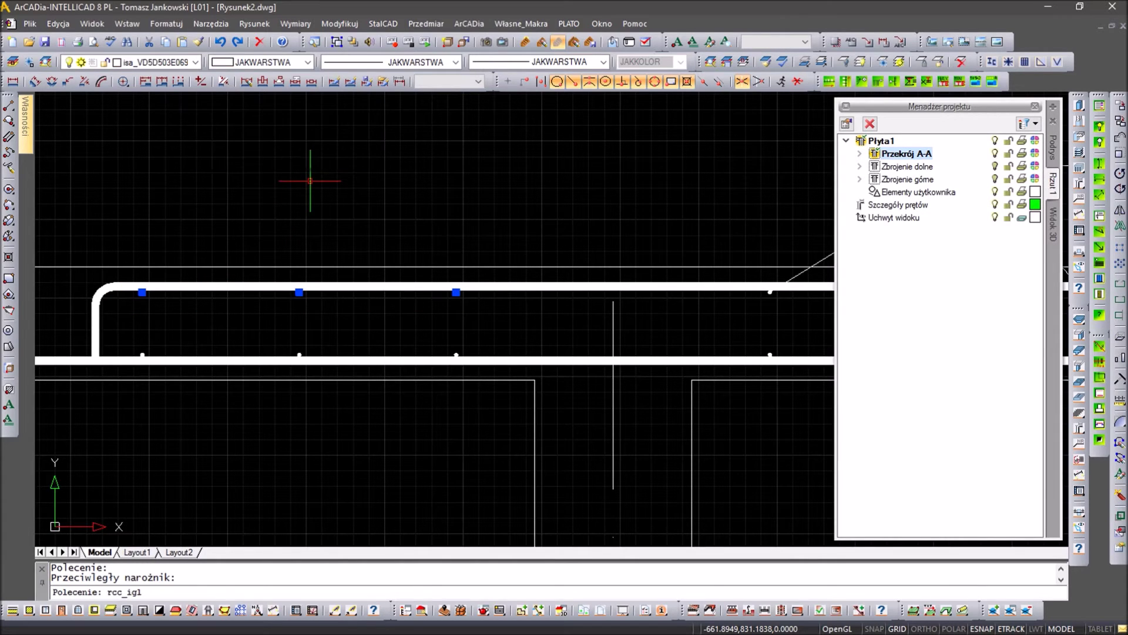
pyautogui.moveTo(300, 165); pyautogui.dragTo(378, 209, button='middle')
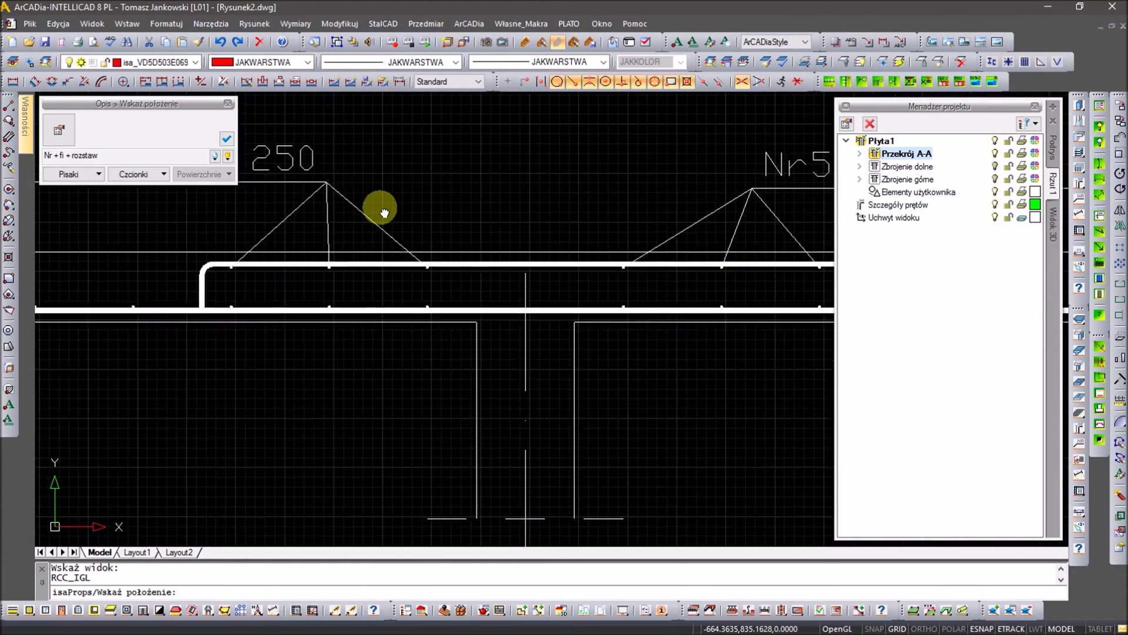
pyautogui.click(365, 223)
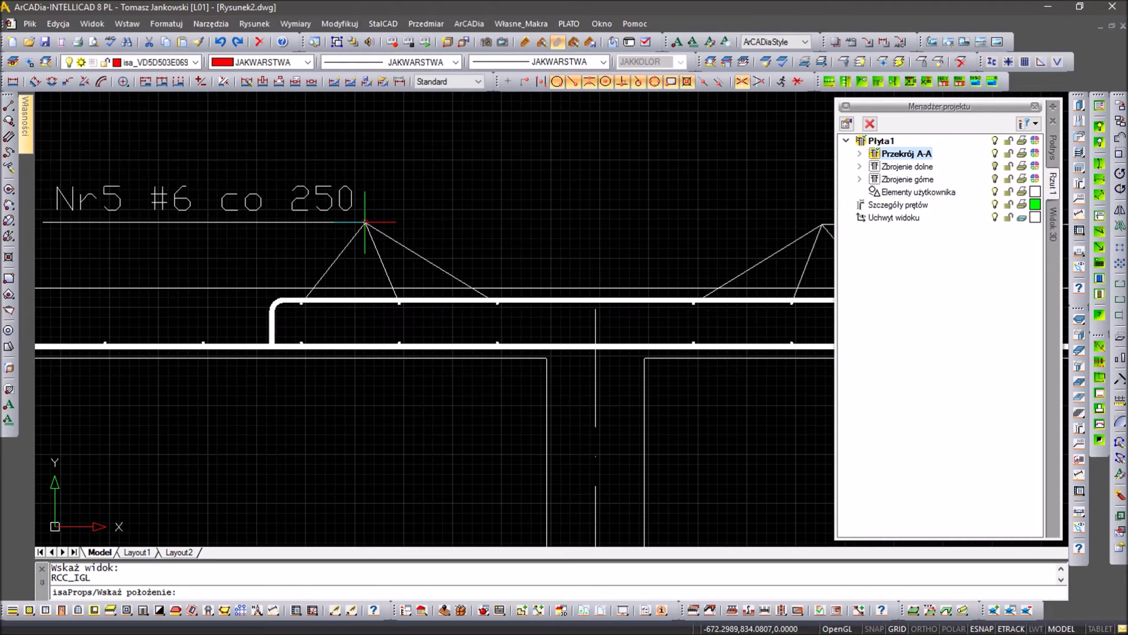
# Select the bent top bar over the support for labelling.
pyautogui.click(580, 297)
pyautogui.click(265, 137)
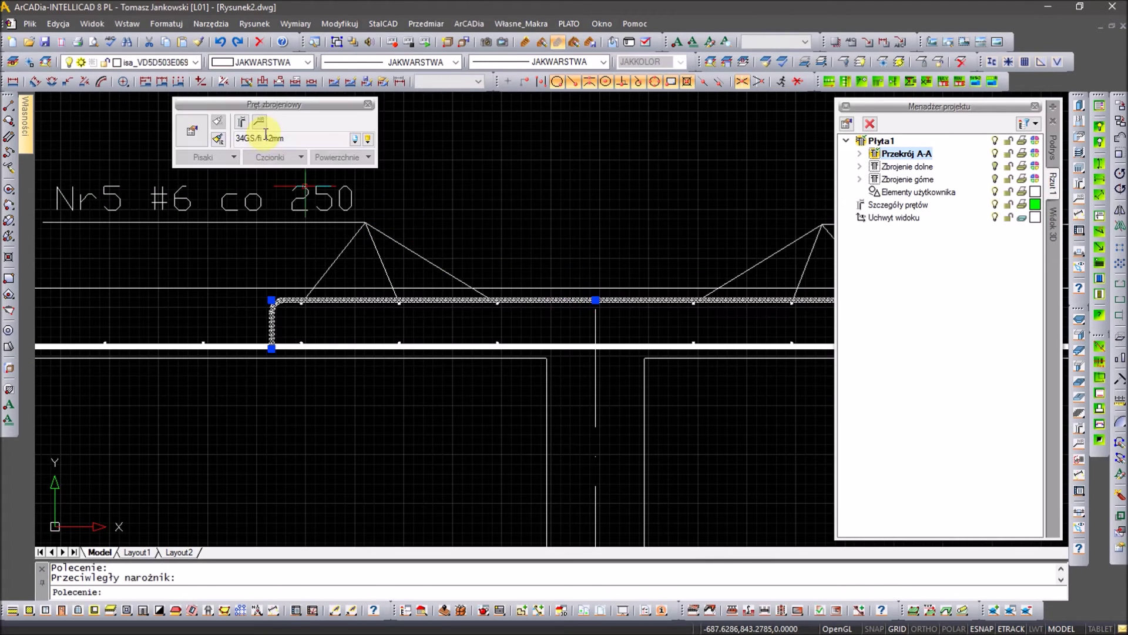
pyautogui.click(258, 125)
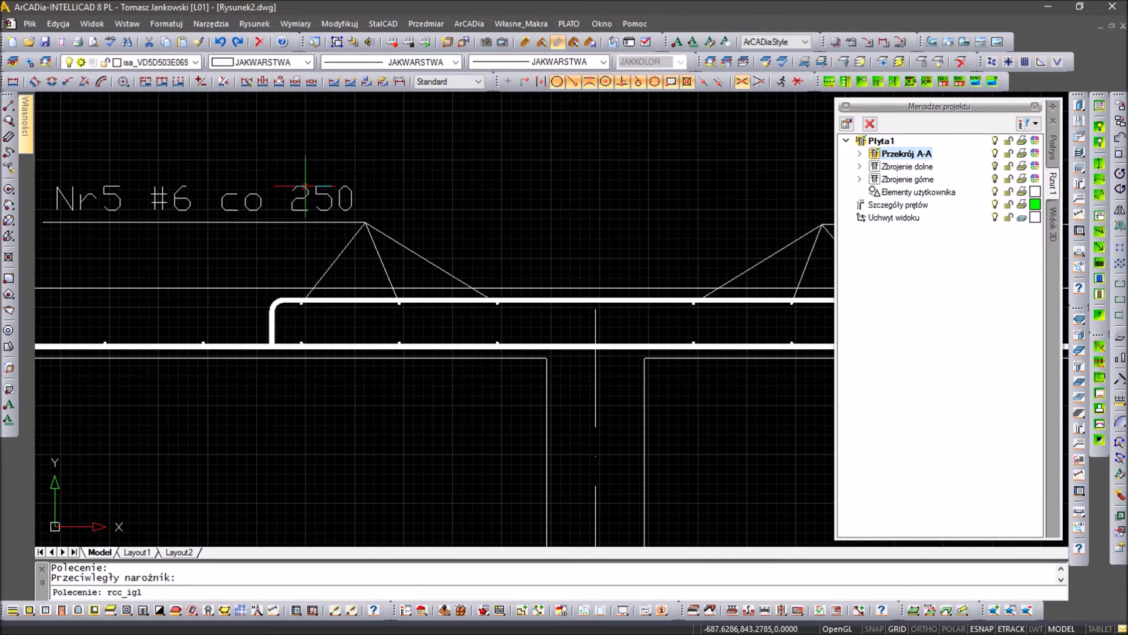
# Place the 'Nr4 #12 co 150' label above the bent top bar over the support.
pyautogui.click(542, 300)
pyautogui.moveTo(529, 152); pyautogui.dragTo(390, 219, button='middle')
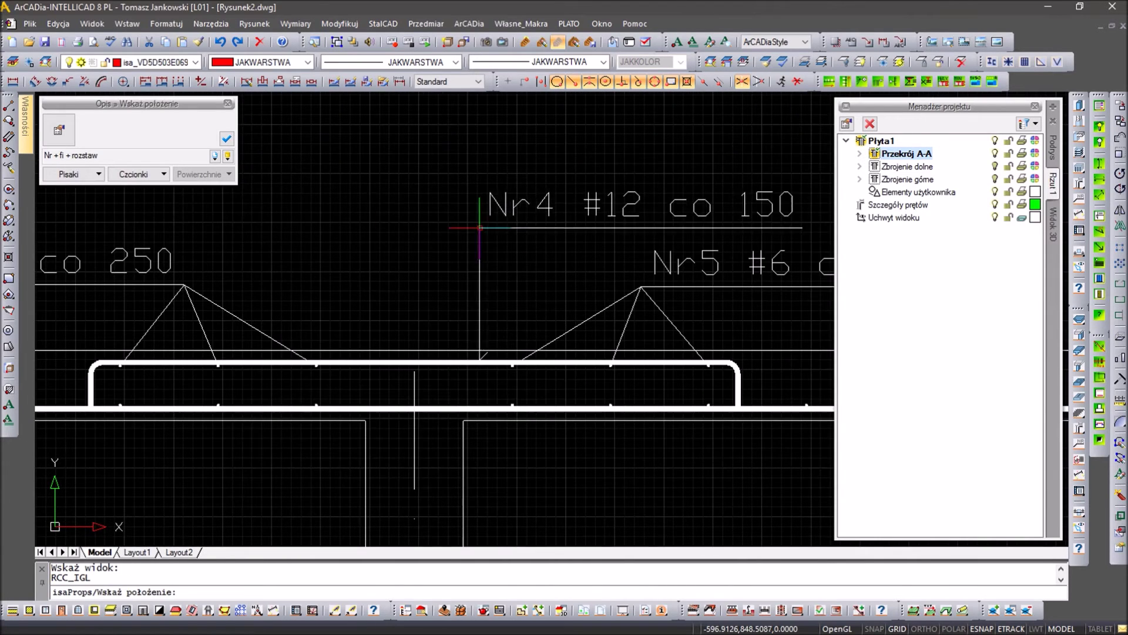
pyautogui.click(468, 230)
# Zoom around the section and begin a selection window across the bottom bars.
pyautogui.scroll(-3, 415, 221)
pyautogui.scroll(-3, 352, 247)
pyautogui.scroll(-3, 303, 252)
pyautogui.scroll(2, 251, 257)
pyautogui.scroll(3, 251, 256)
pyautogui.scroll(2, 549, 319)
pyautogui.scroll(2, 664, 312)
pyautogui.scroll(1, 704, 293)
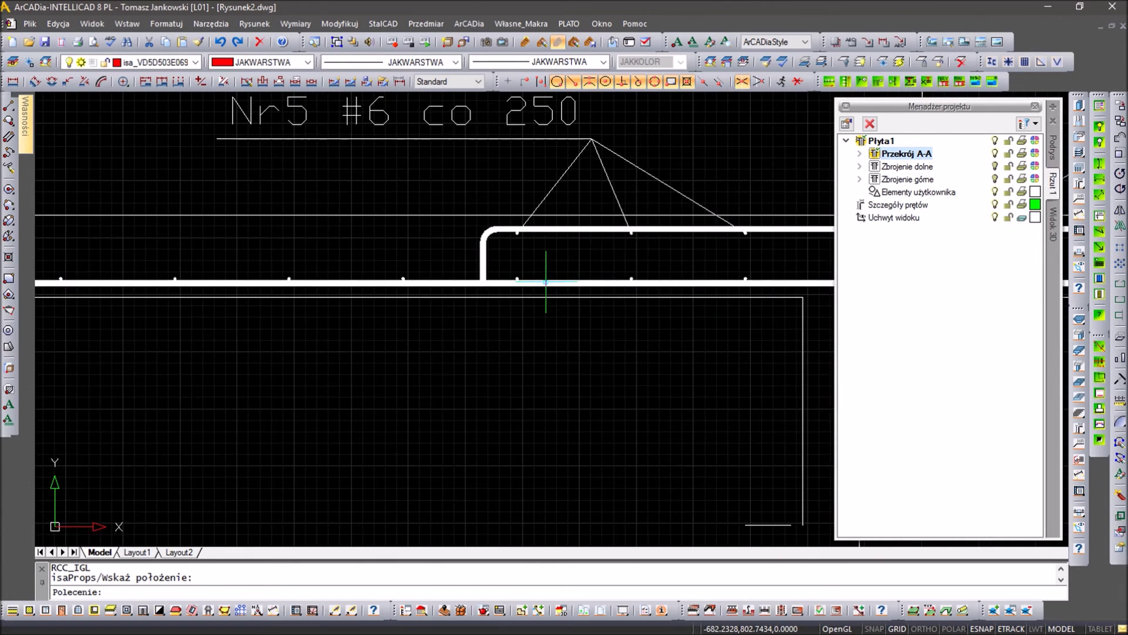
pyautogui.click(715, 265)
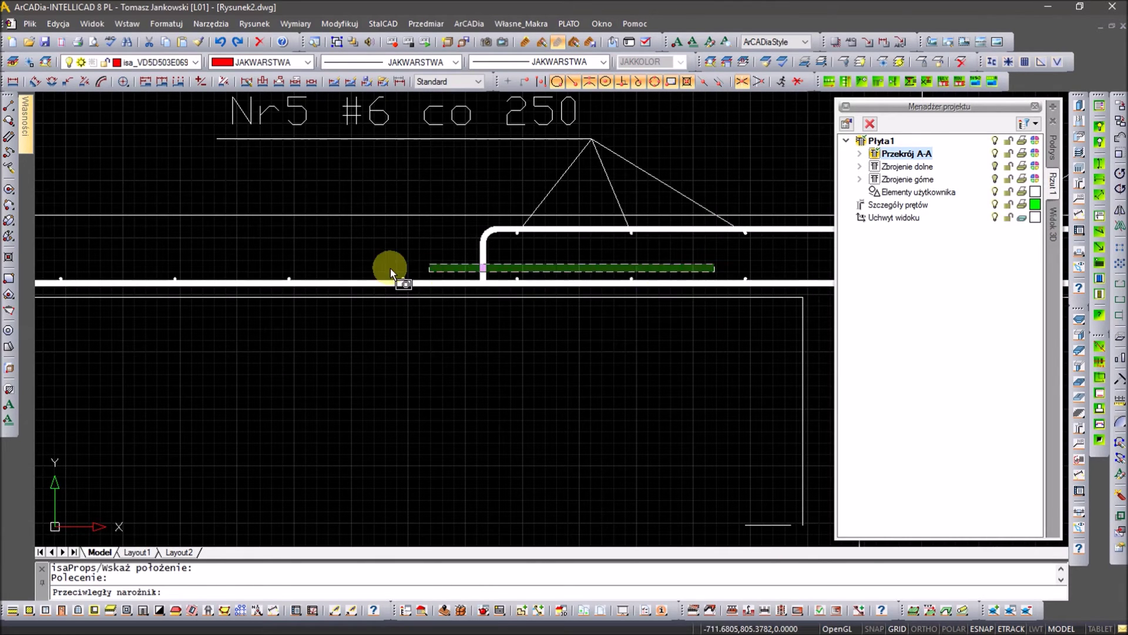
# Label the selected bottom bar cross-sections 'Nr3 #6 co 250' below the bars.
pyautogui.click(269, 280)
pyautogui.keyDown('shift'); pyautogui.click(484, 247); pyautogui.keyUp('shift')
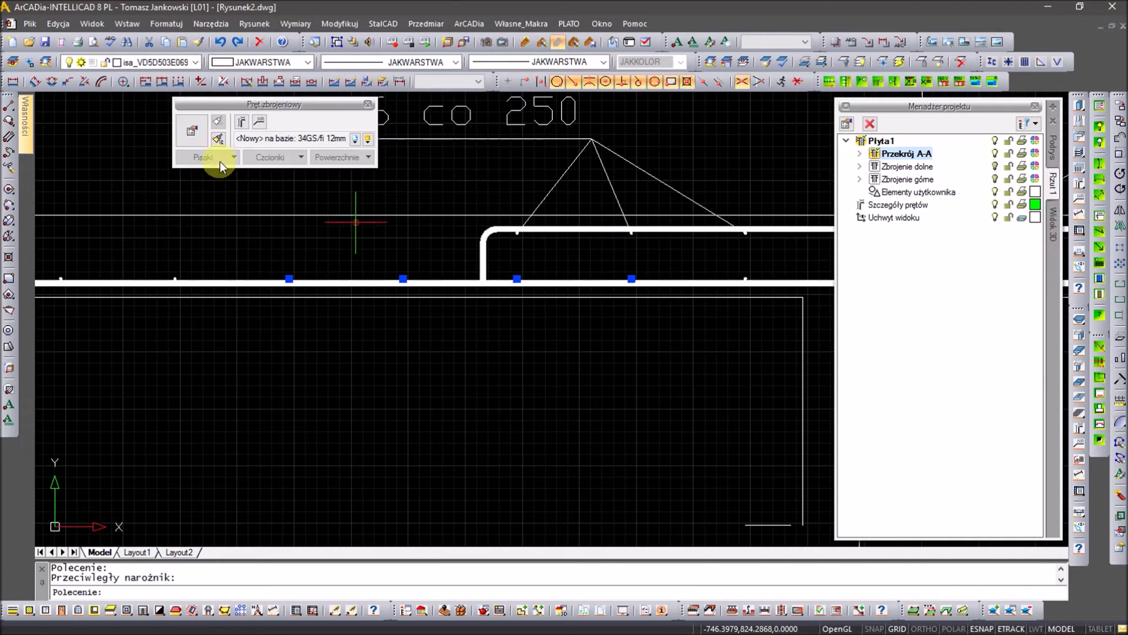
pyautogui.click(261, 124)
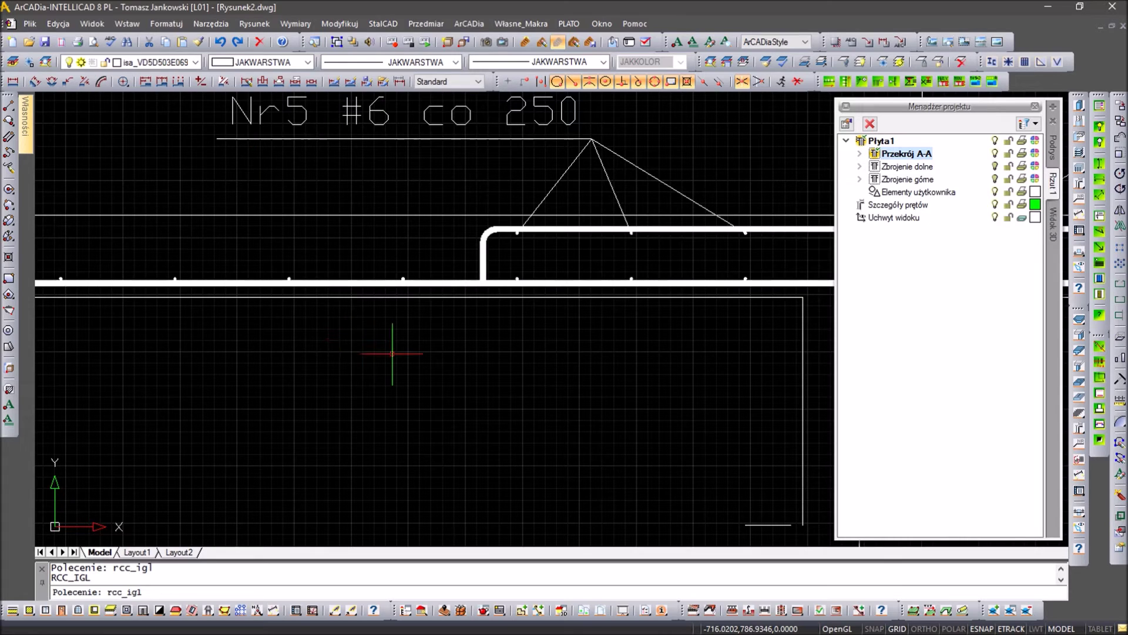
pyautogui.click(392, 353)
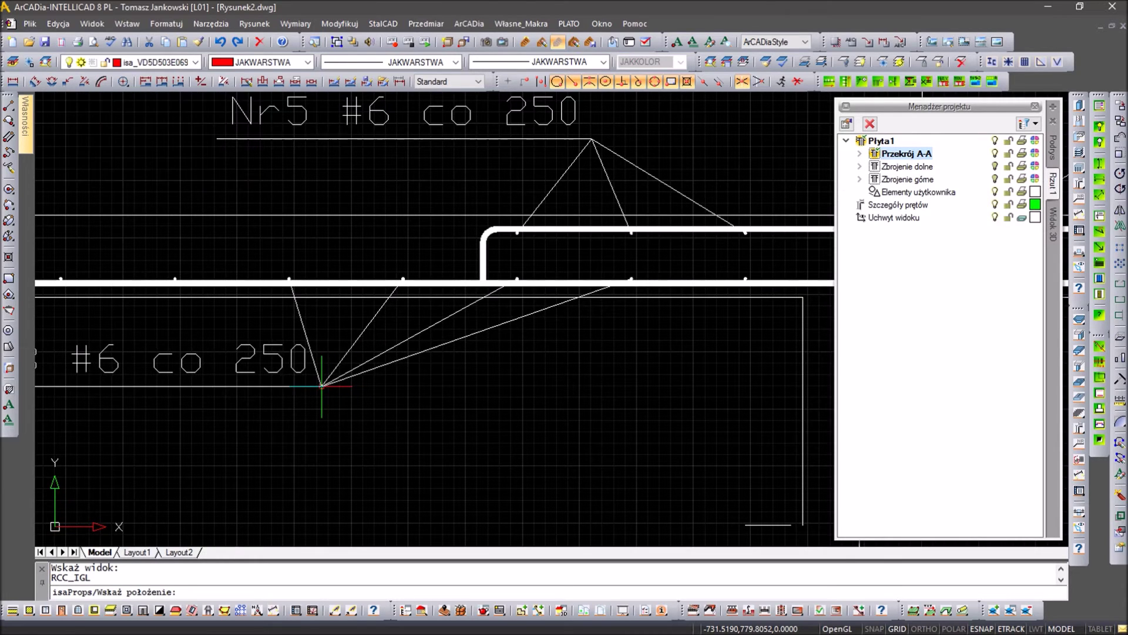
pyautogui.click(322, 386)
pyautogui.scroll(-2, 321, 386)
pyautogui.scroll(-1, 441, 377)
pyautogui.scroll(1, 239, 423)
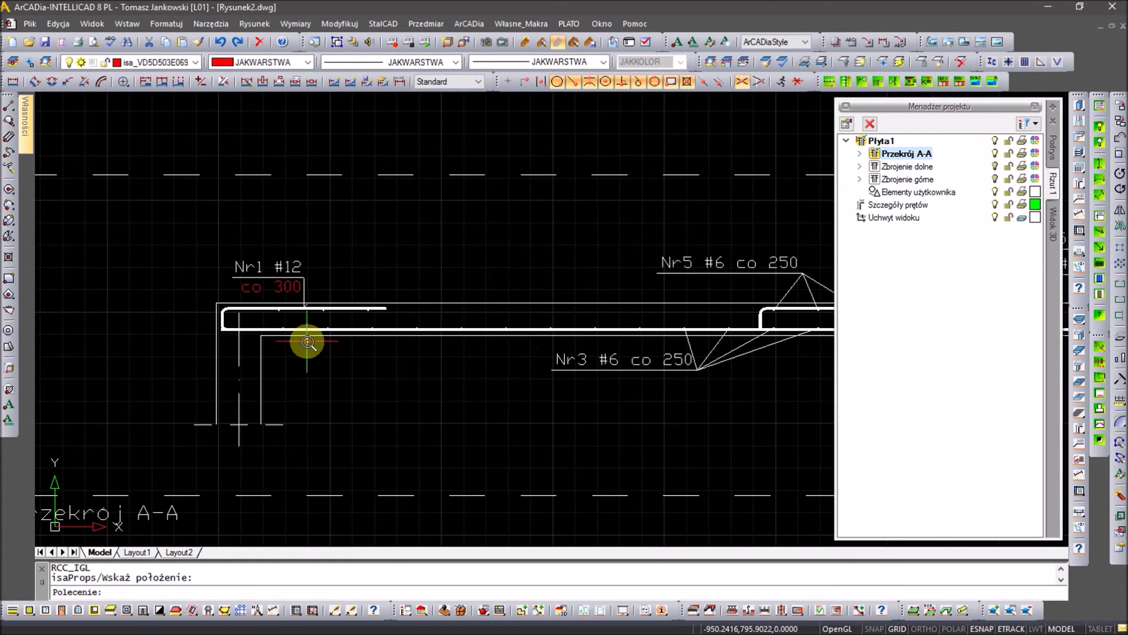
pyautogui.scroll(1, 307, 342)
pyautogui.scroll(4, 427, 302)
# Select the upper left bar cross-sections and place an 'Nr5 #6 co 250' label.
pyautogui.click(568, 306)
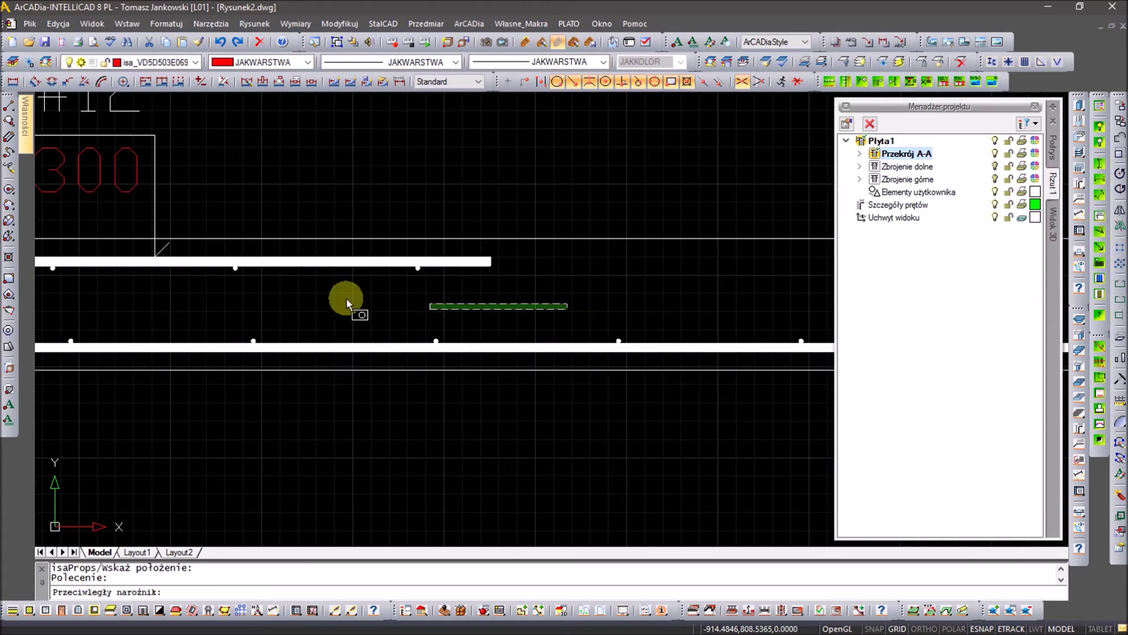
pyautogui.click(201, 268)
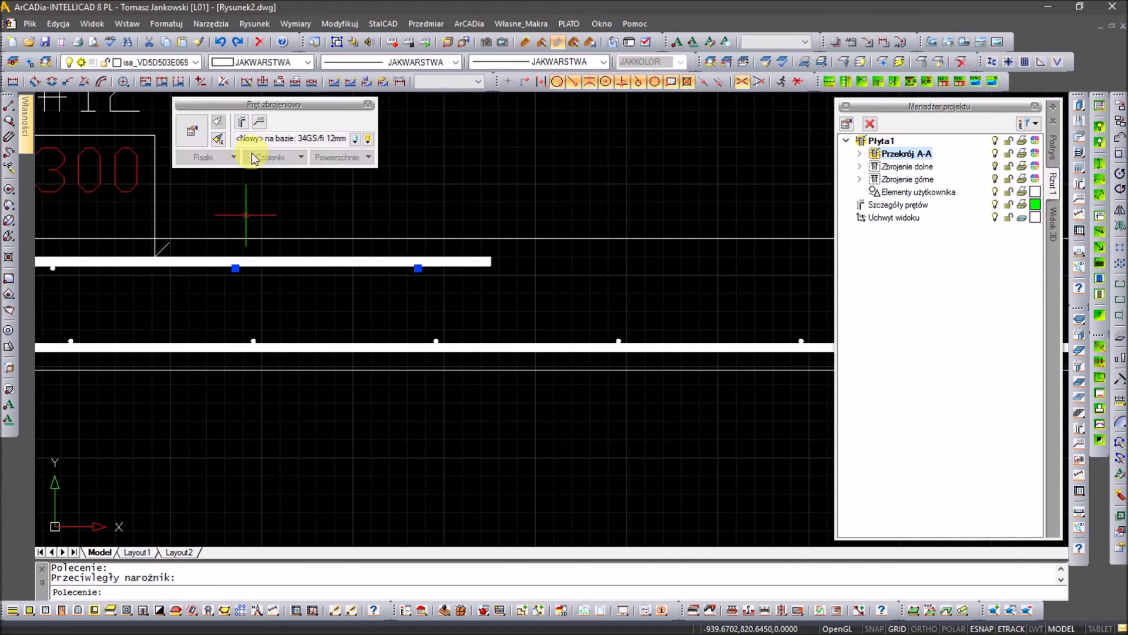
pyautogui.click(258, 122)
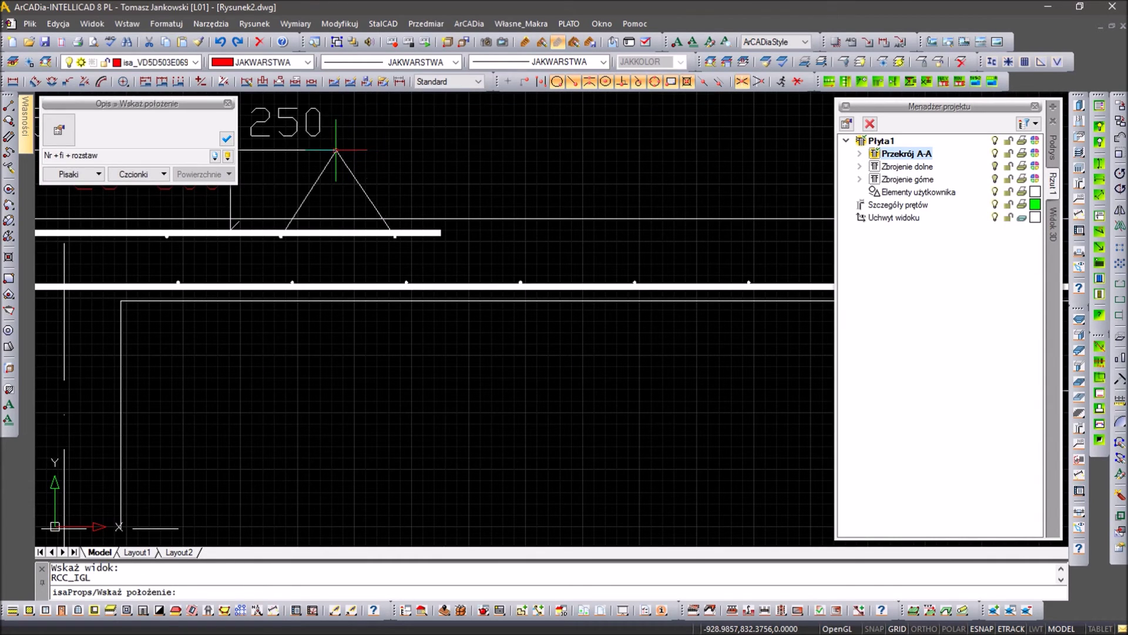
pyautogui.click(337, 150)
# Move the 'Nr5 #6 co 250' label clear of the Nr1 label.
pyautogui.click(351, 146)
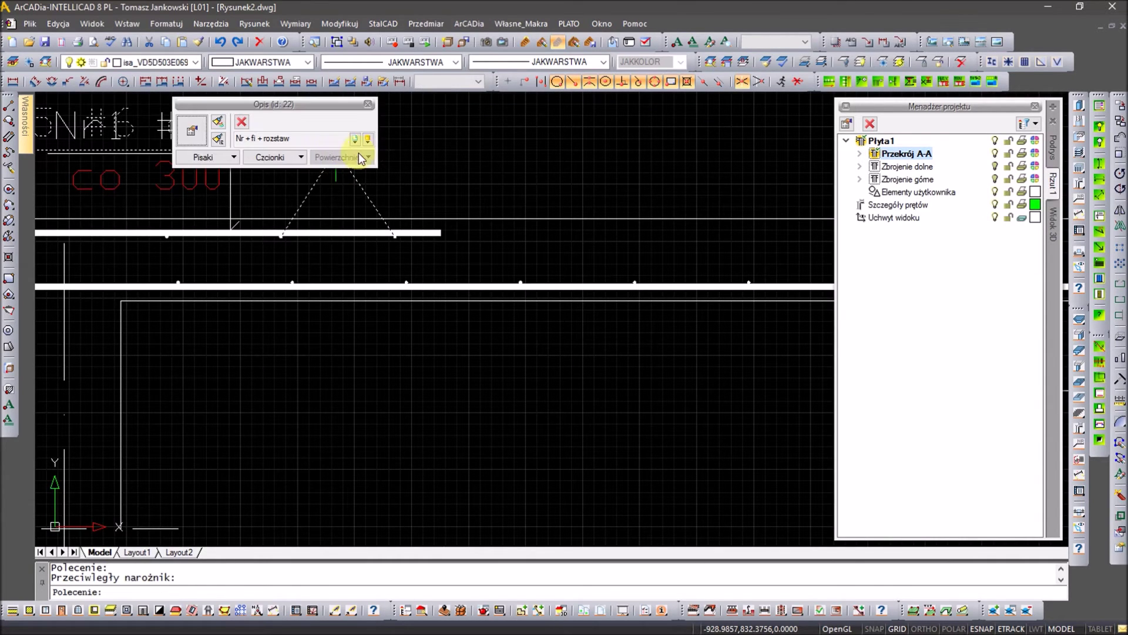
pyautogui.moveTo(399, 167); pyautogui.dragTo(448, 291, button='middle')
pyautogui.click(385, 275)
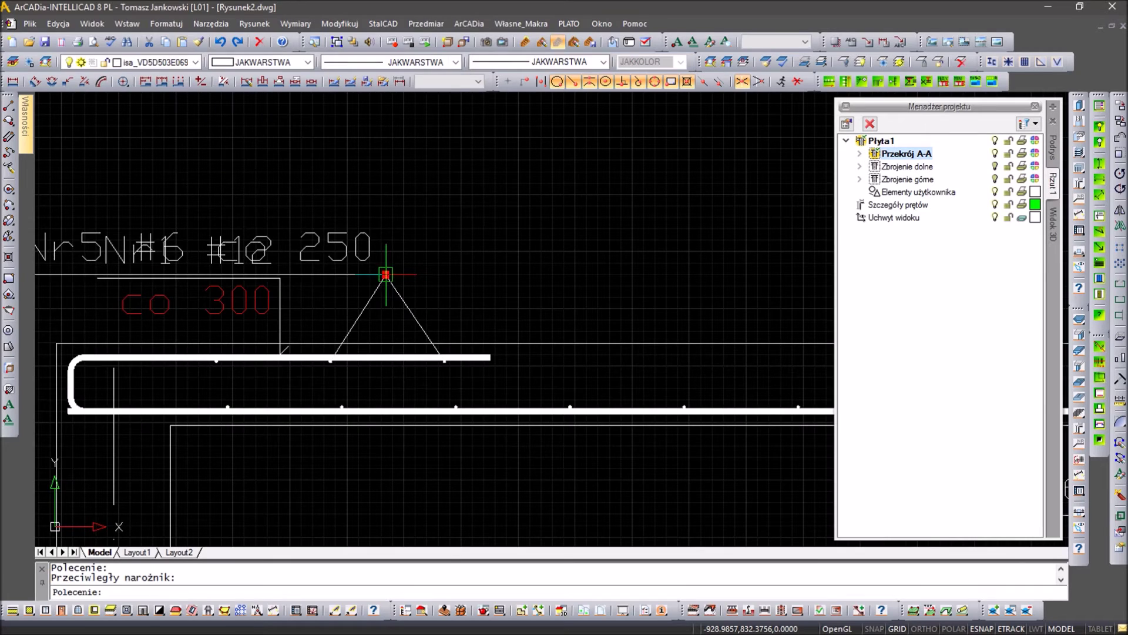
pyautogui.click(474, 263)
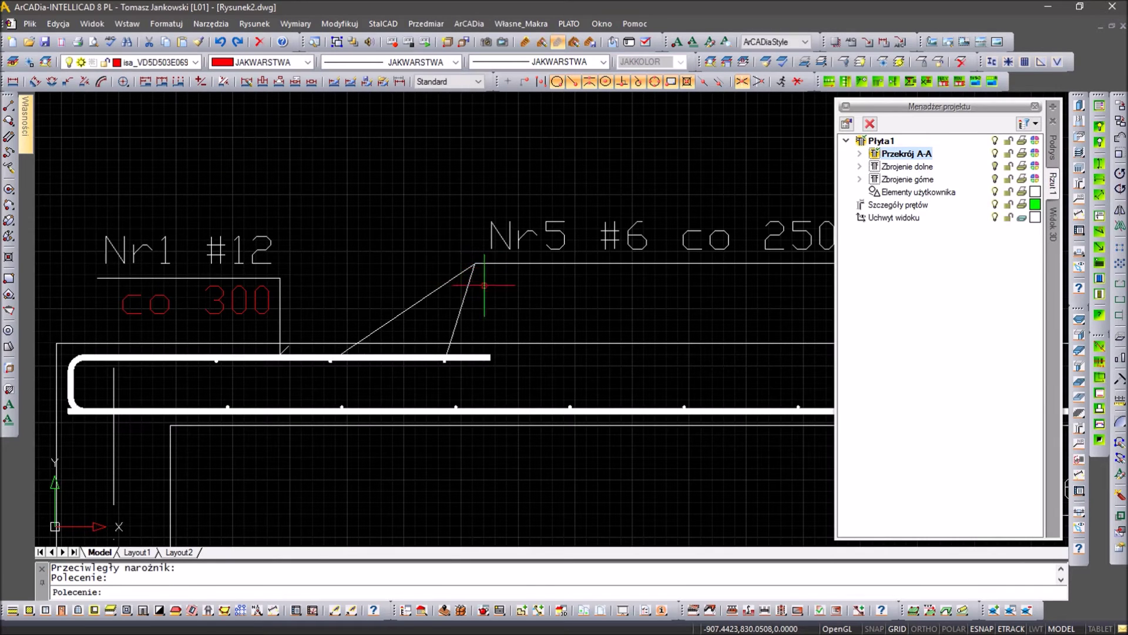
pyautogui.click(475, 263)
pyautogui.click(433, 294)
pyautogui.scroll(-2, 423, 297)
pyautogui.scroll(-3, 416, 334)
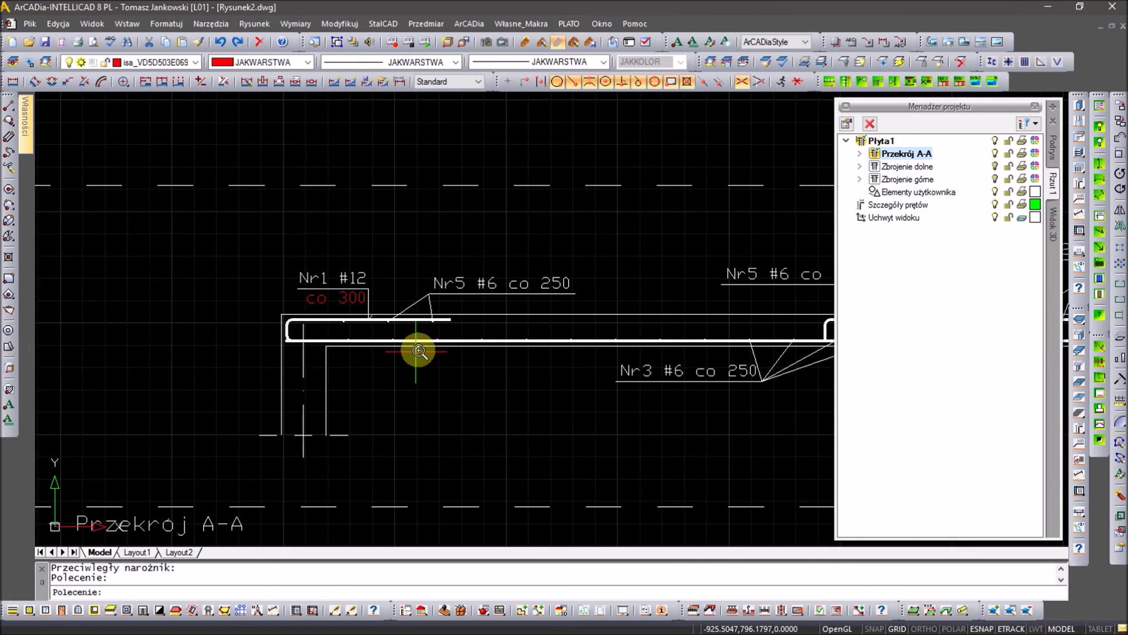
pyautogui.scroll(4, 416, 345)
# Select the lower bar points for labelling, then cancel the unwanted extra label with Esc.
pyautogui.moveTo(500, 301); pyautogui.dragTo(276, 328)
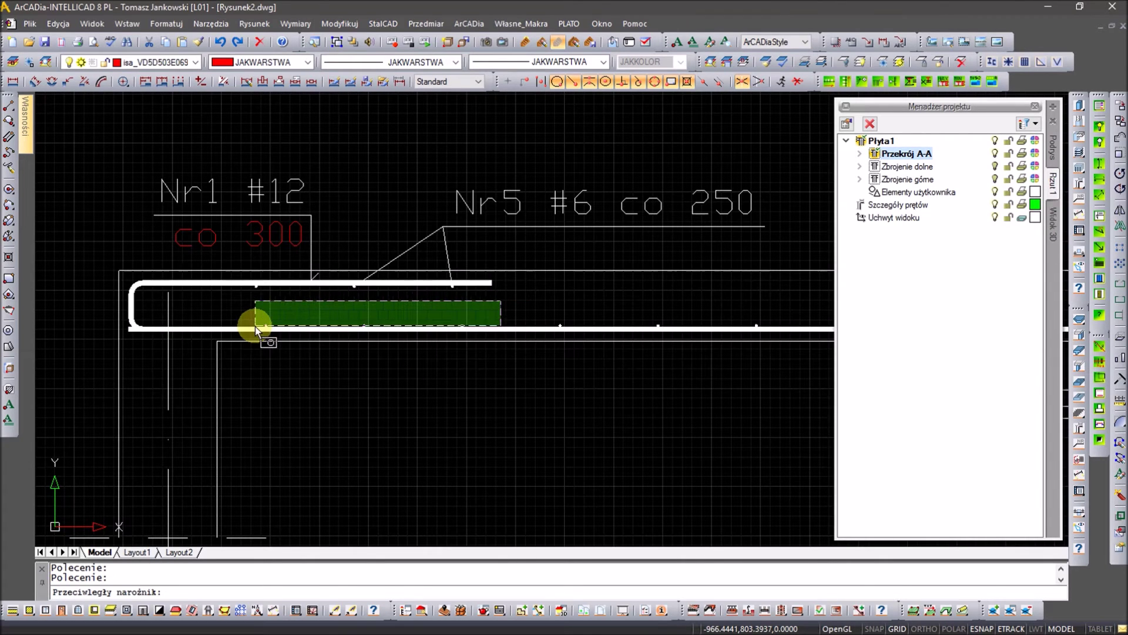
pyautogui.click(255, 326)
pyautogui.click(285, 219)
pyautogui.write('rcc_igl')
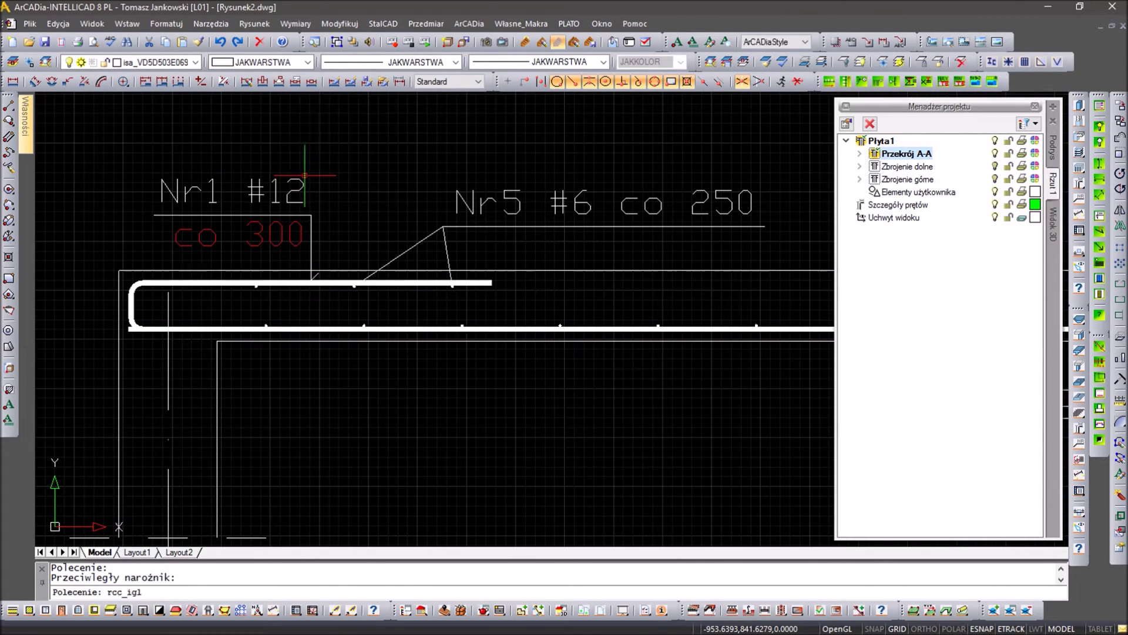
pyautogui.click(373, 379)
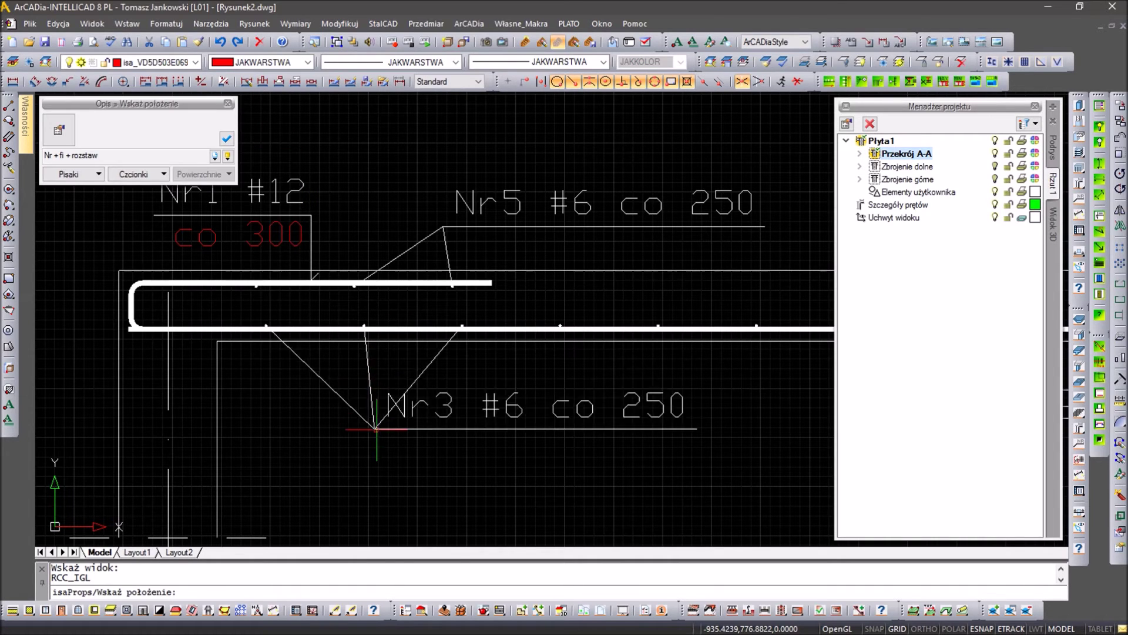
pyautogui.press('Escape')
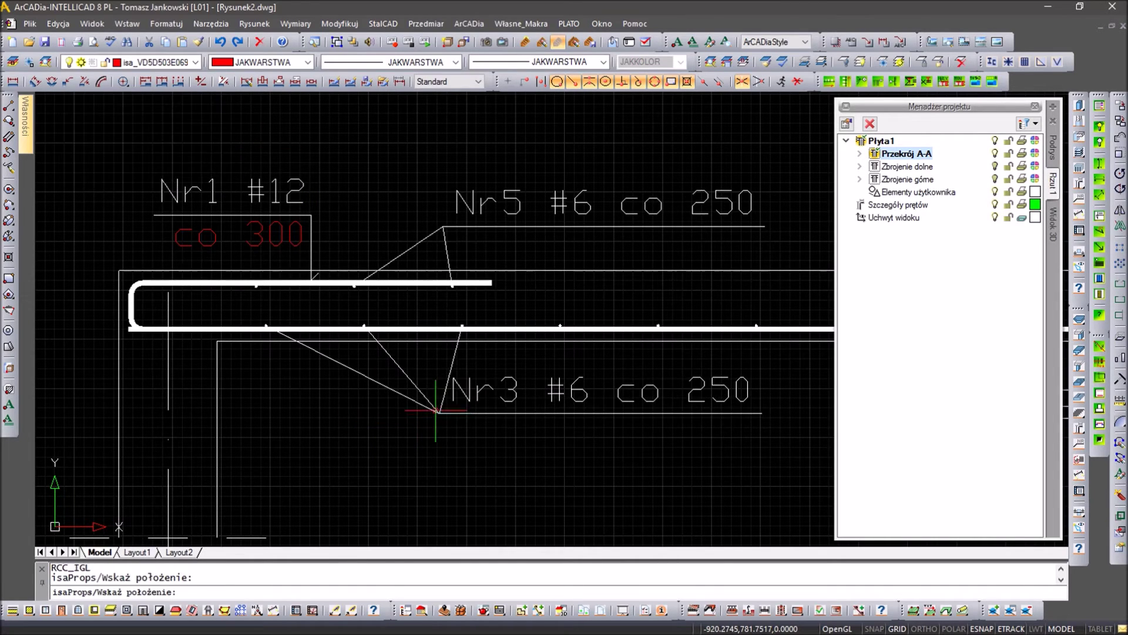
pyautogui.scroll(-5, 446, 399)
pyautogui.scroll(-1, 393, 332)
pyautogui.scroll(2, 393, 332)
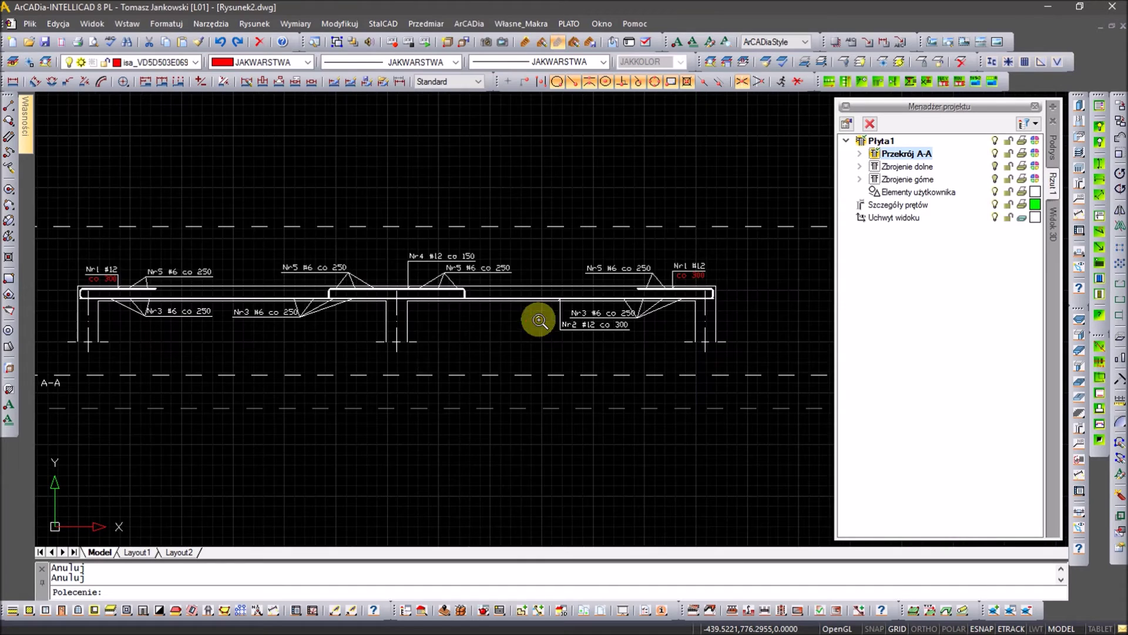
pyautogui.scroll(1, 517, 330)
pyautogui.scroll(1, 515, 331)
pyautogui.scroll(2, 406, 333)
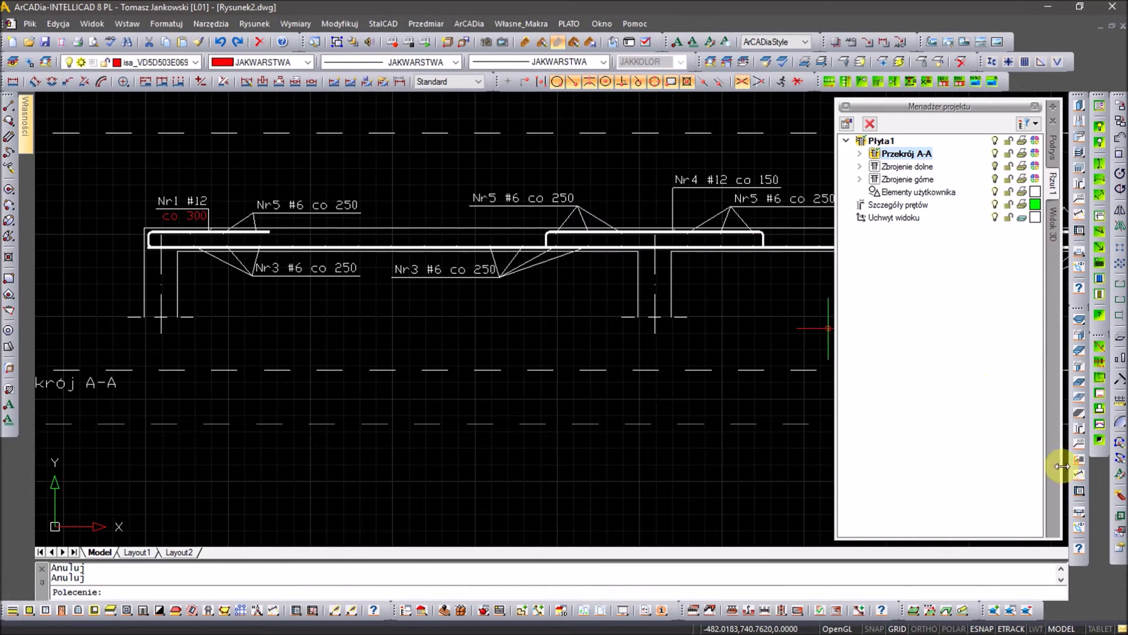
# Place a 250 / 3500 / 250 dimension chain below section A-A.
pyautogui.click(1078, 473)
pyautogui.click(147, 316)
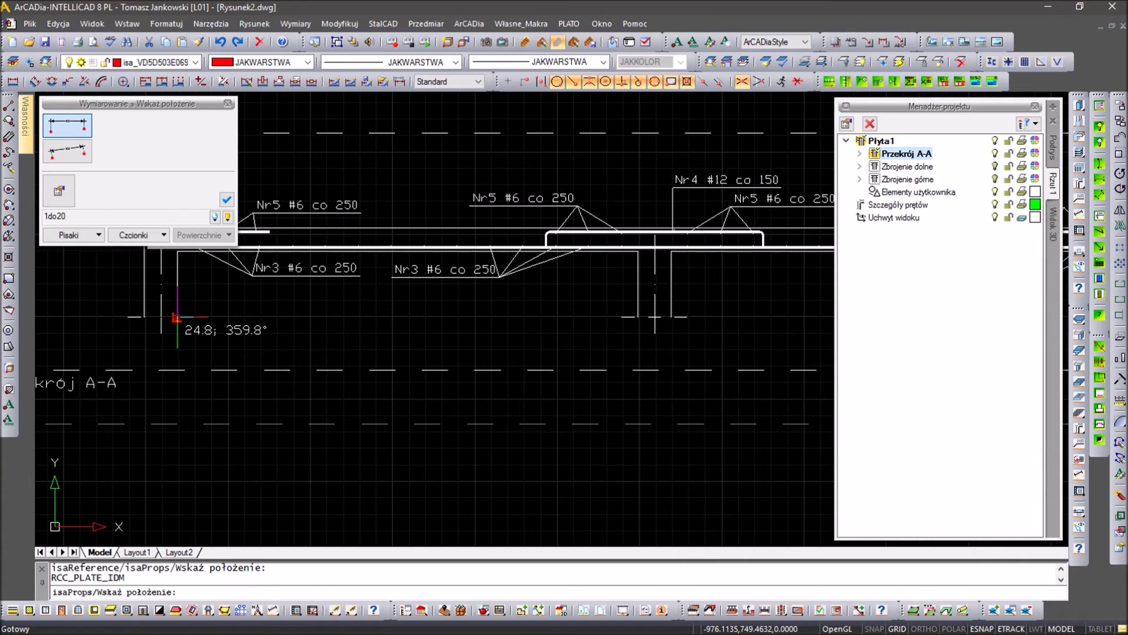
pyautogui.click(638, 317)
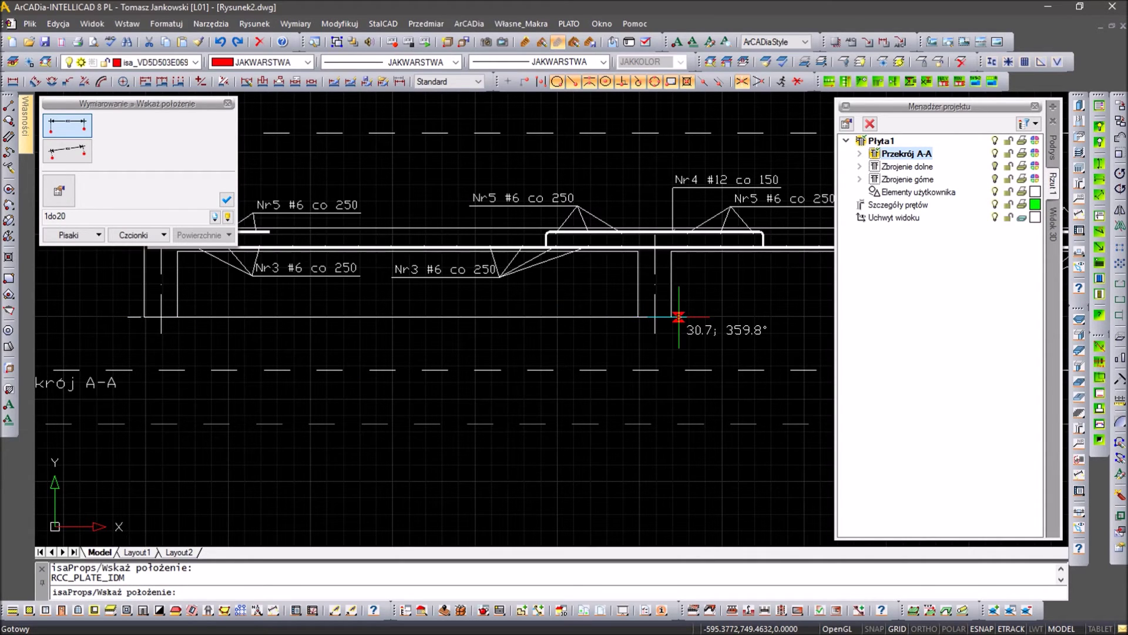
pyautogui.moveTo(670, 317); pyautogui.dragTo(294, 320, button='middle')
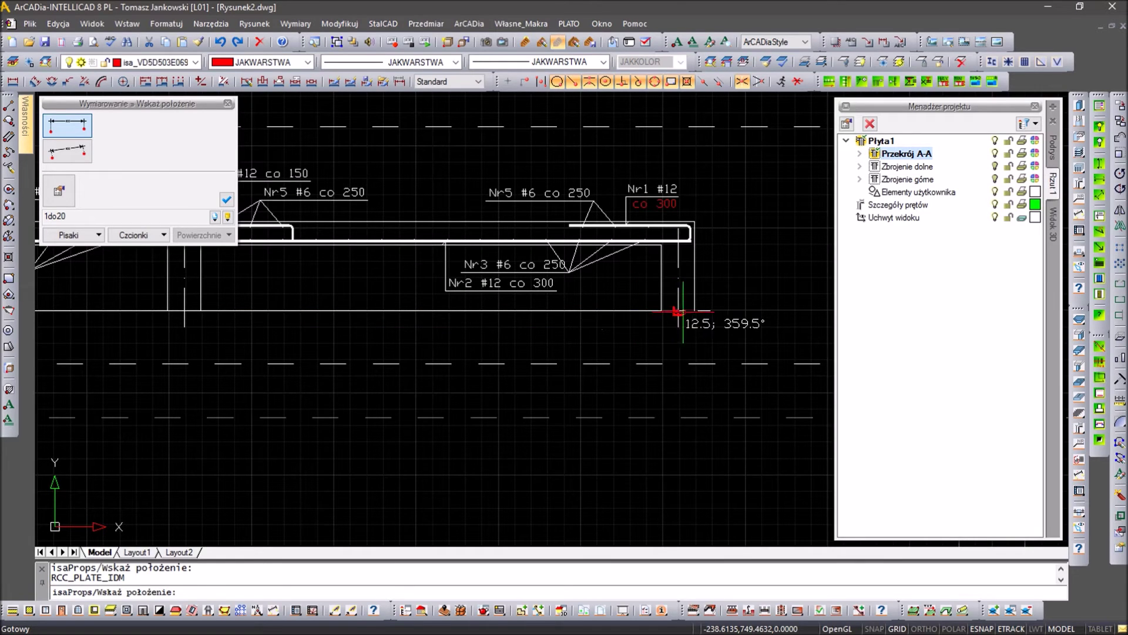
pyautogui.click(666, 335)
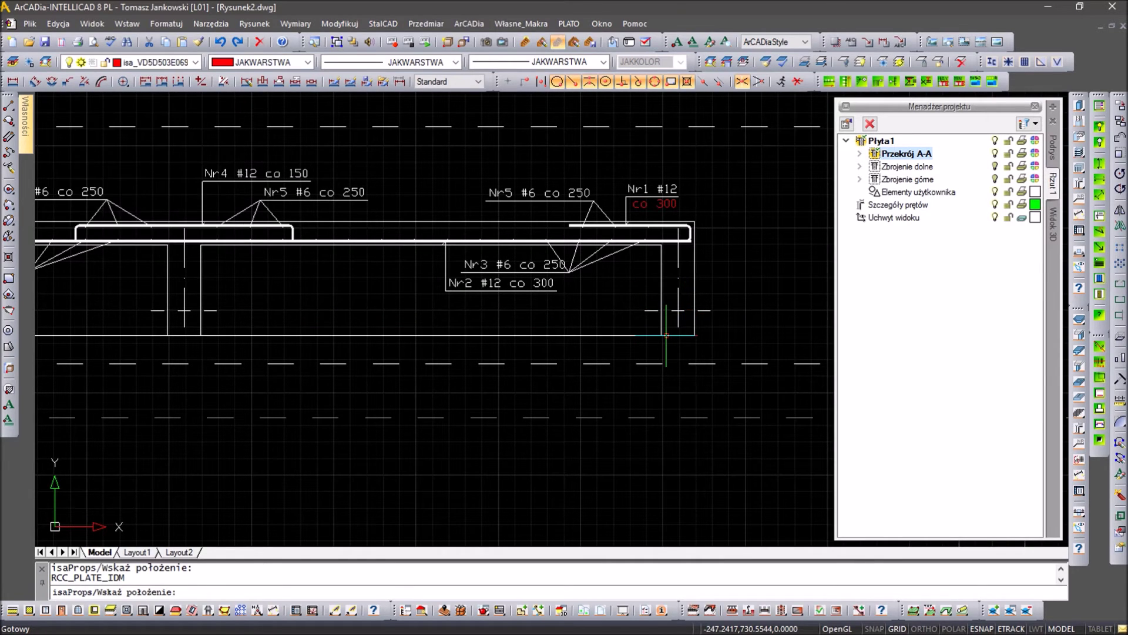
# Switch the dimension chain's arrowheads to a different style in Właściwości elementu.
pyautogui.moveTo(587, 358); pyautogui.dragTo(541, 317)
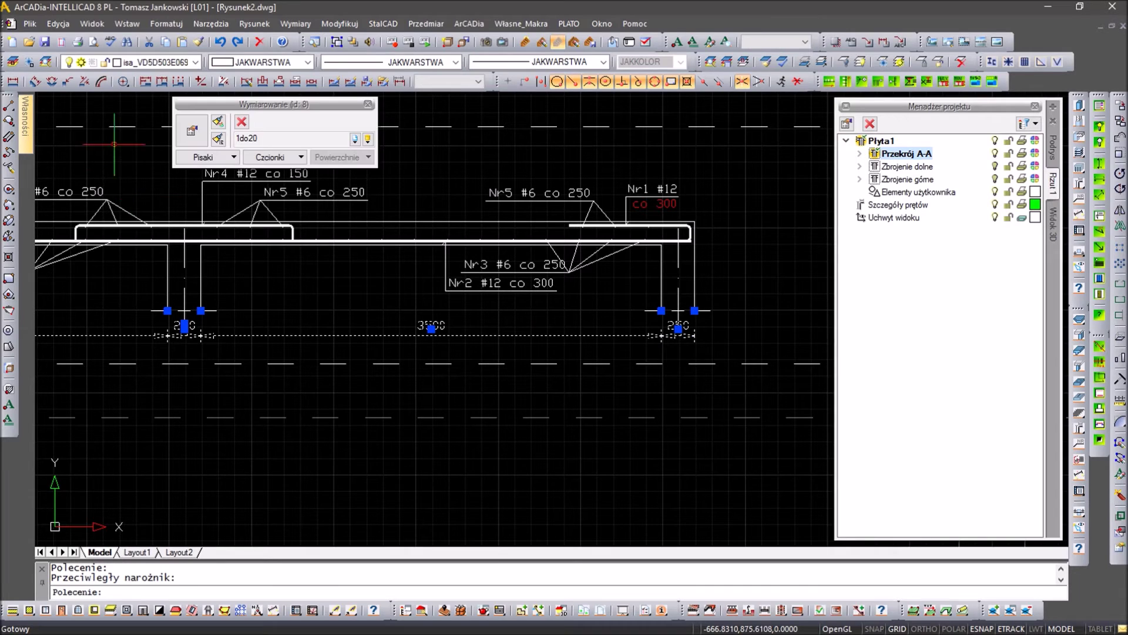
pyautogui.click(191, 138)
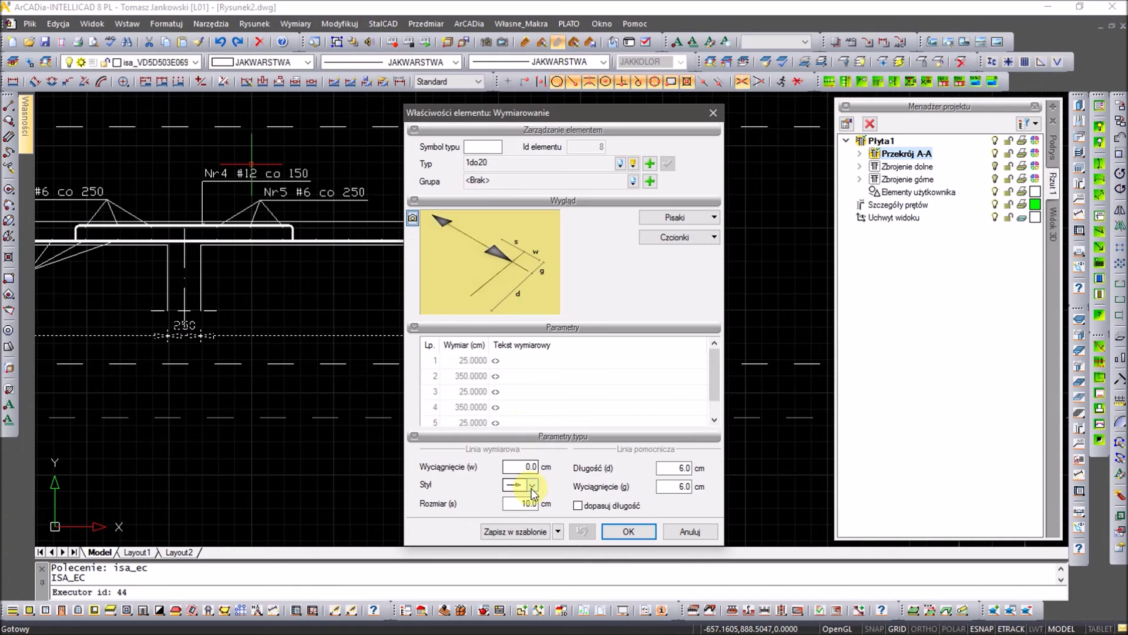
pyautogui.click(539, 481)
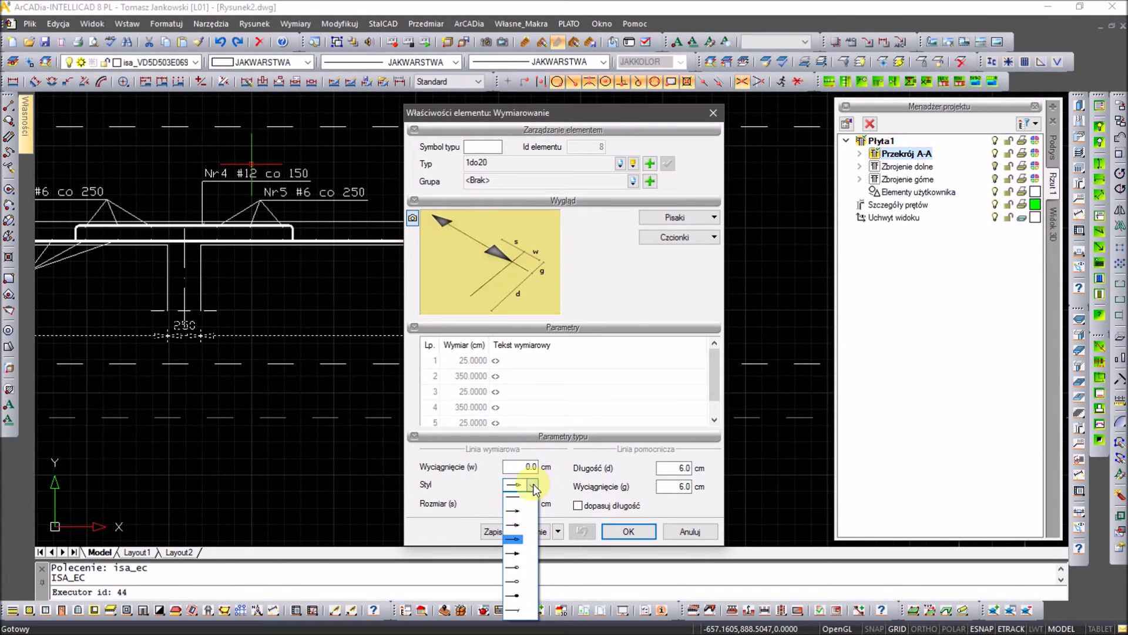
pyautogui.click(521, 611)
pyautogui.click(628, 531)
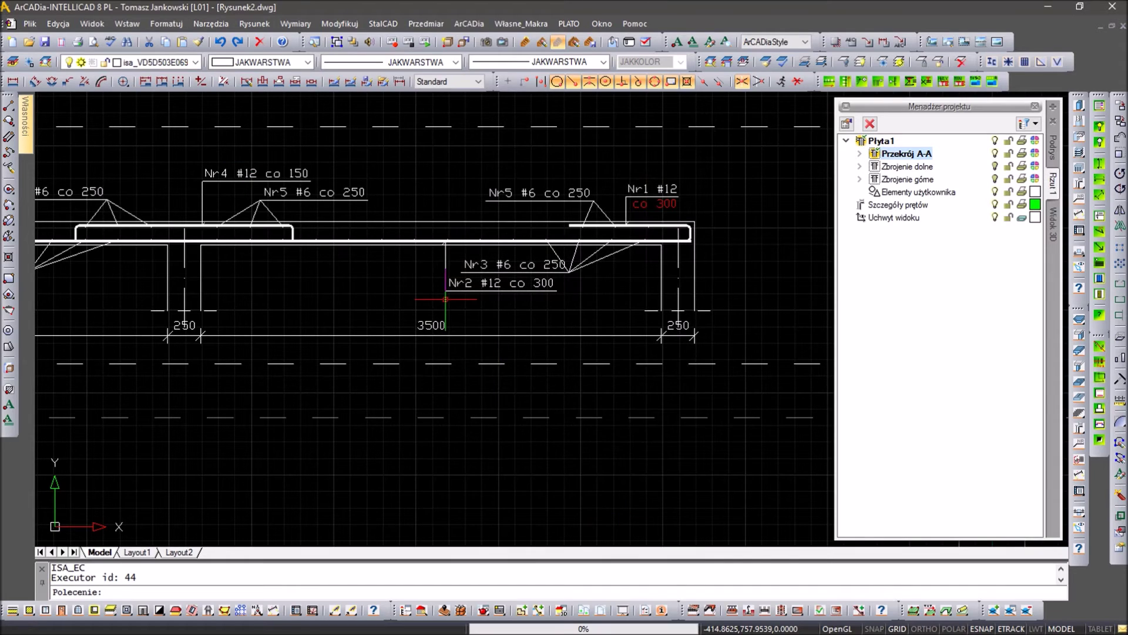
pyautogui.scroll(3, 352, 235)
pyautogui.scroll(2, 559, 264)
pyautogui.scroll(-3, 408, 271)
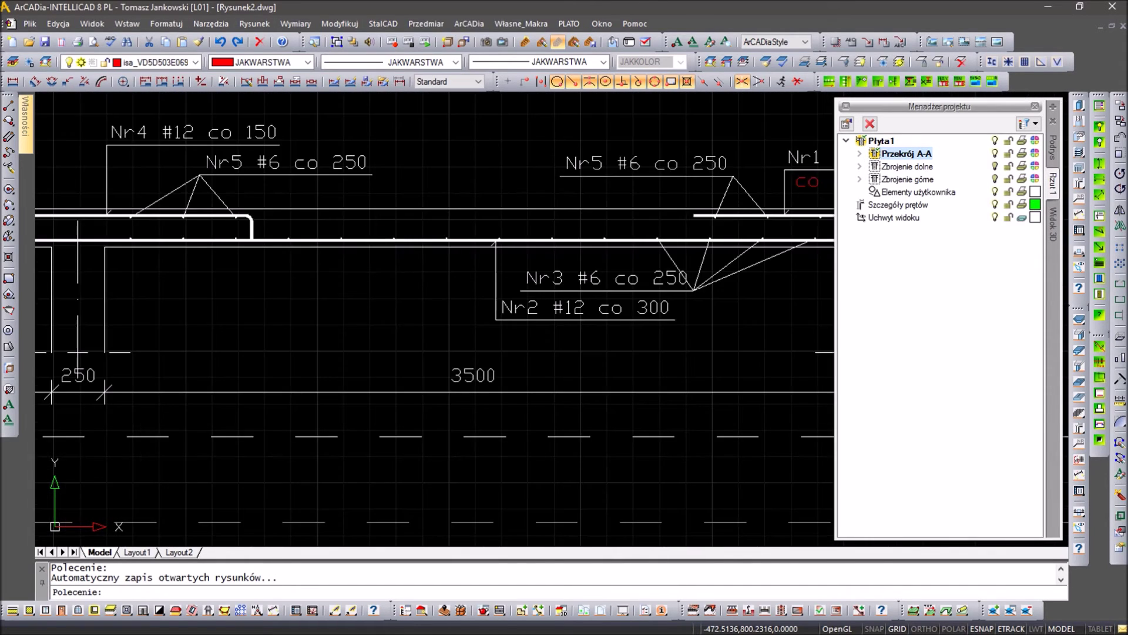
pyautogui.scroll(1, 408, 270)
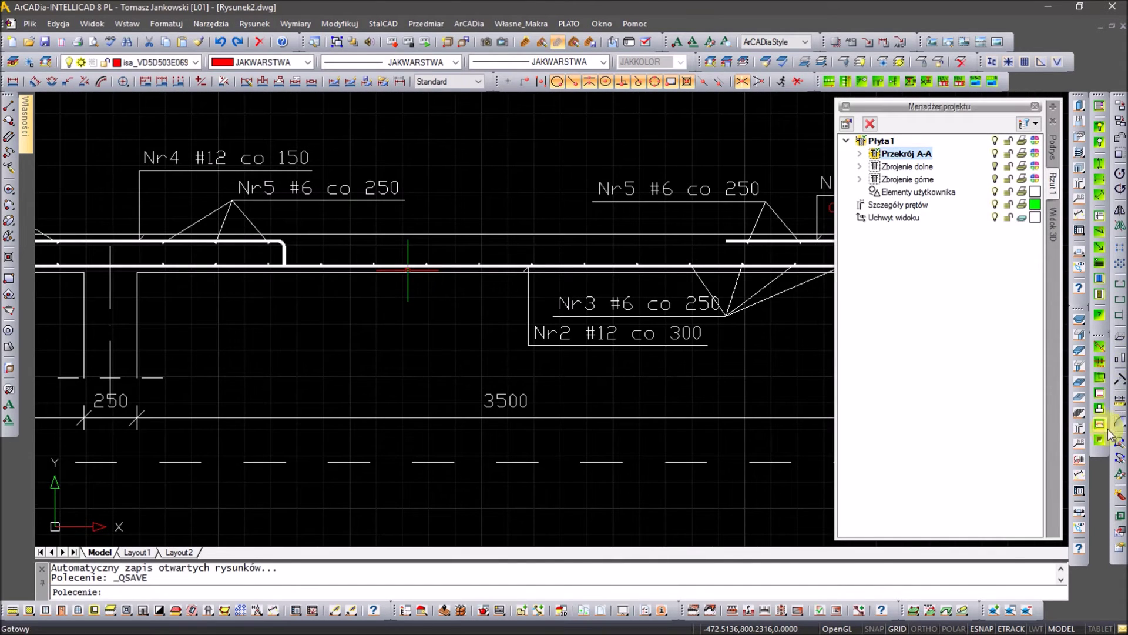
pyautogui.click(1081, 475)
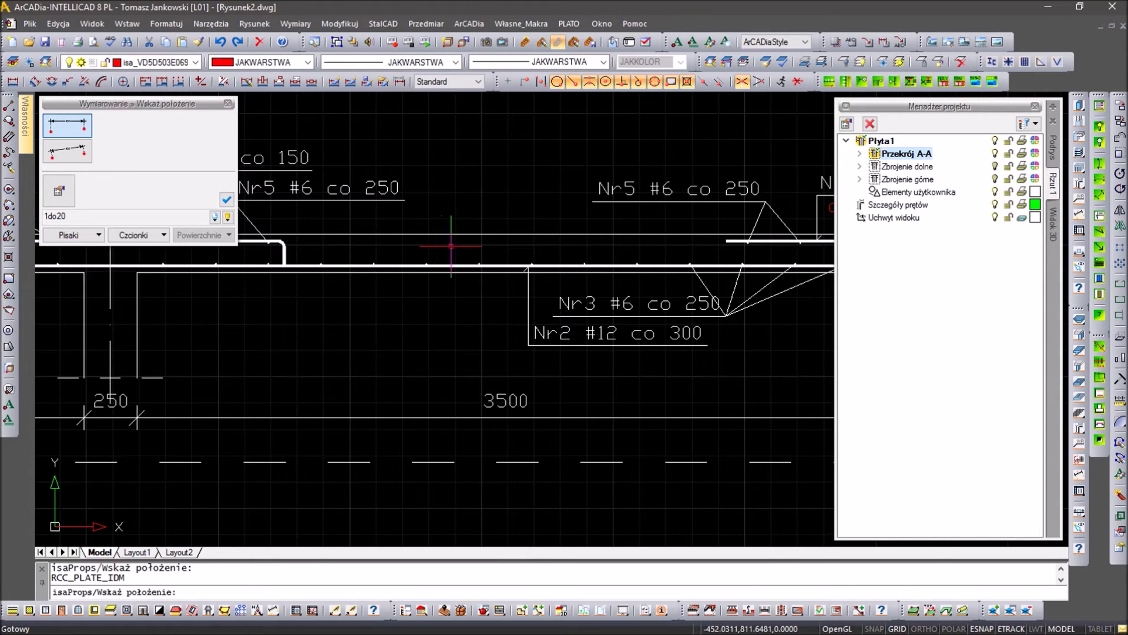
# Give the 180 thickness dimension the last arrow style and move its label above the slab.
pyautogui.press('Escape')
pyautogui.click(451, 265)
pyautogui.click(379, 206)
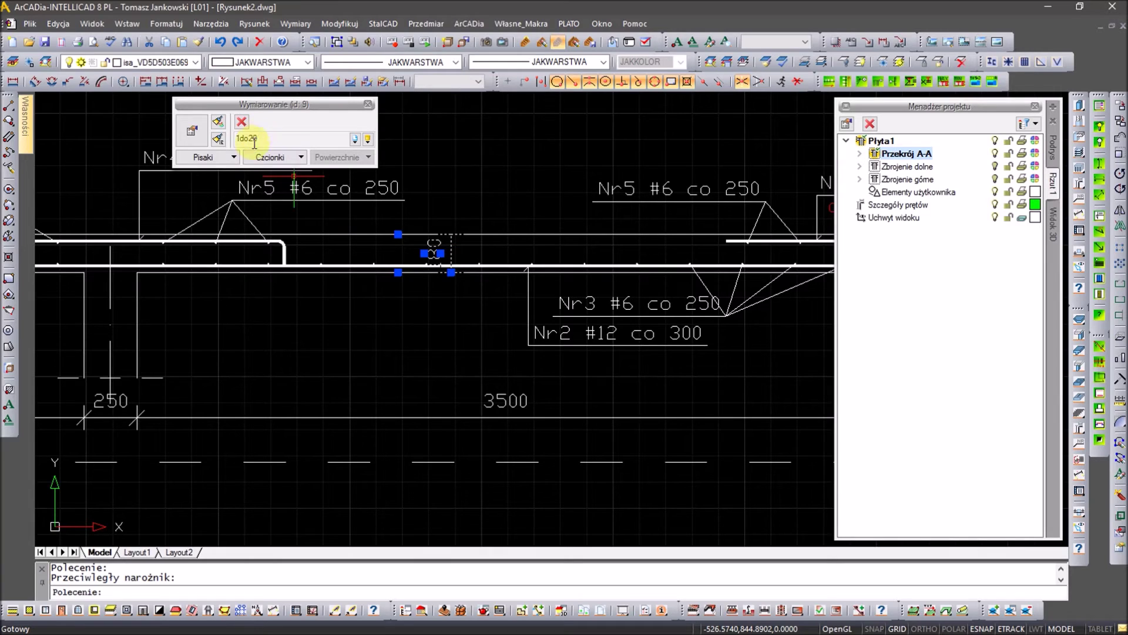
pyautogui.click(217, 160)
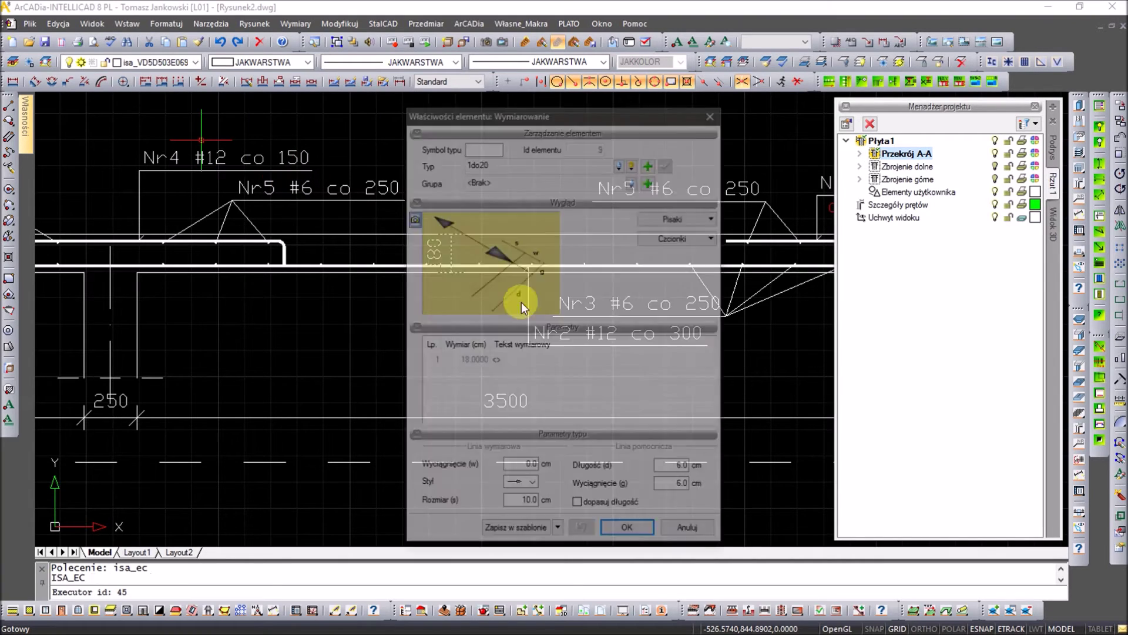
pyautogui.click(525, 486)
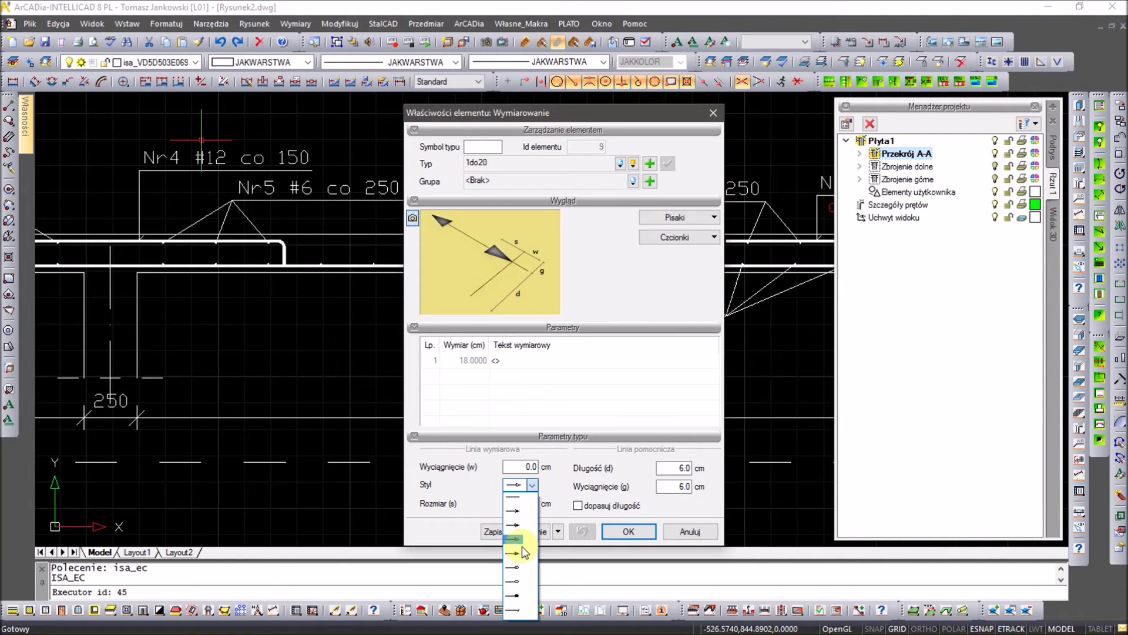
pyautogui.click(520, 610)
pyautogui.click(629, 528)
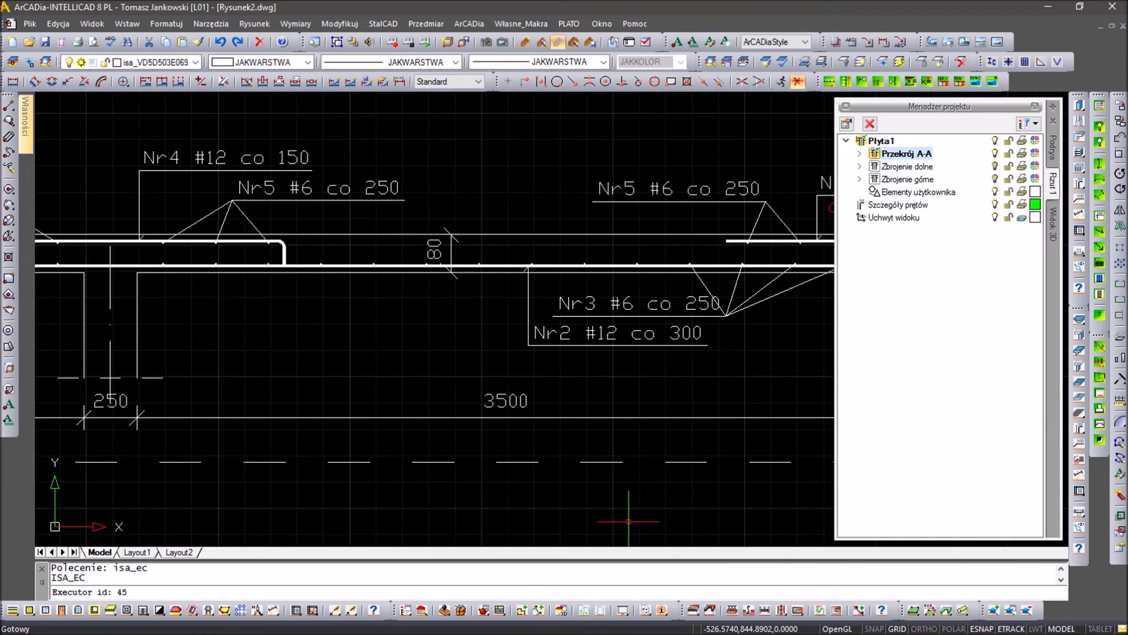
pyautogui.scroll(5, 433, 263)
pyautogui.click(304, 301)
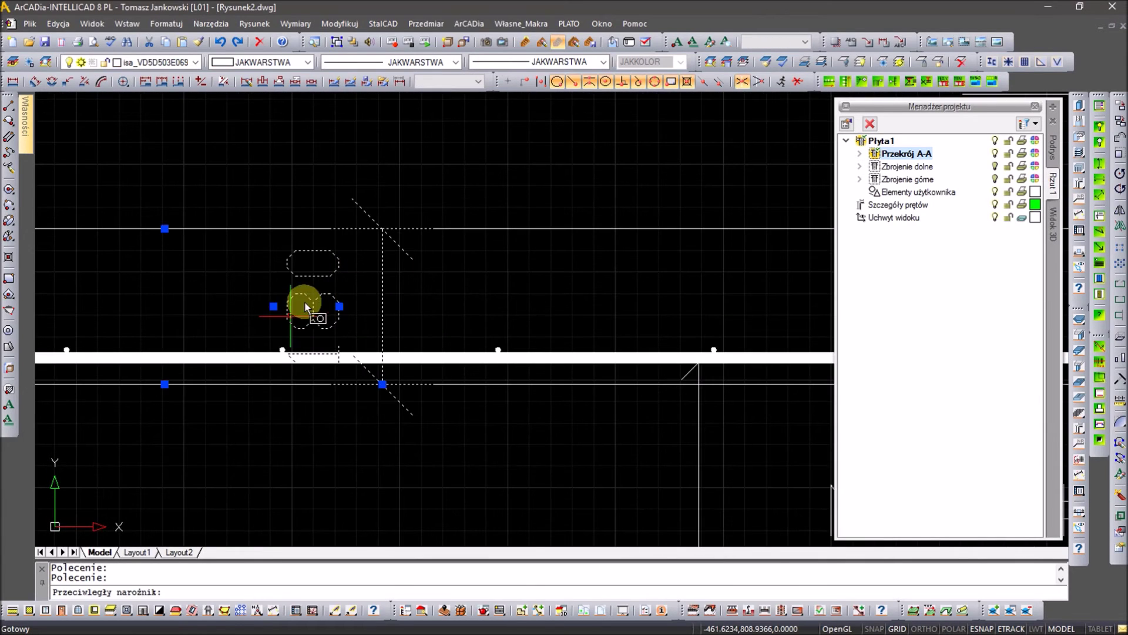
pyautogui.click(339, 307)
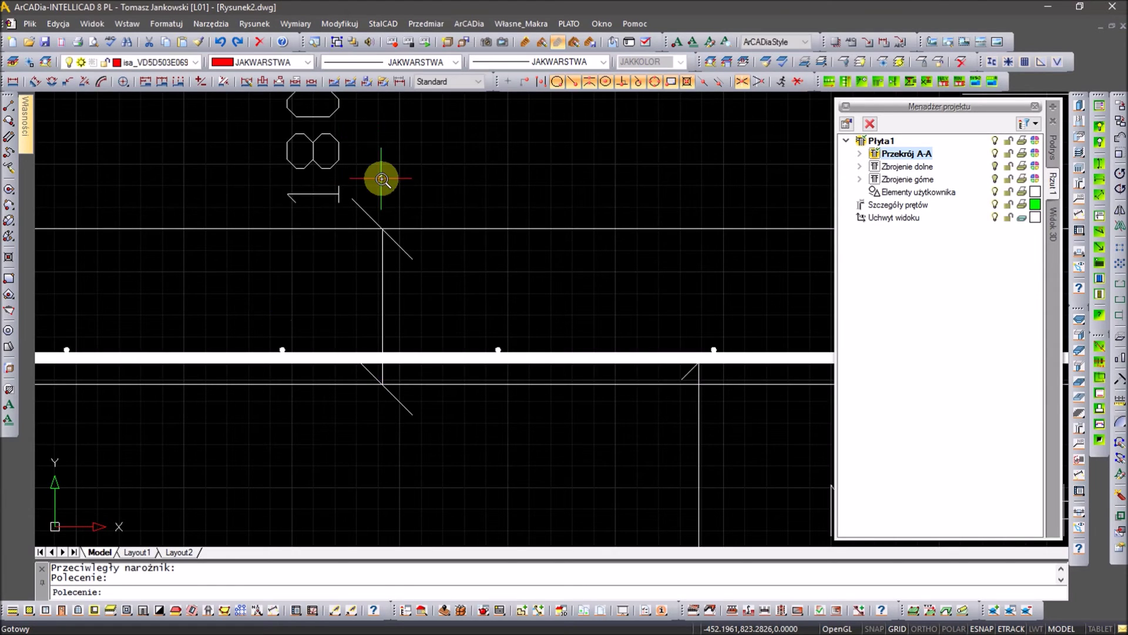
# Zoom out, save Rysunek2.dwg, and make Zbrojenie dolne the active view.
pyautogui.scroll(-3, 378, 177)
pyautogui.scroll(-2, 426, 179)
pyautogui.scroll(-1, 596, 201)
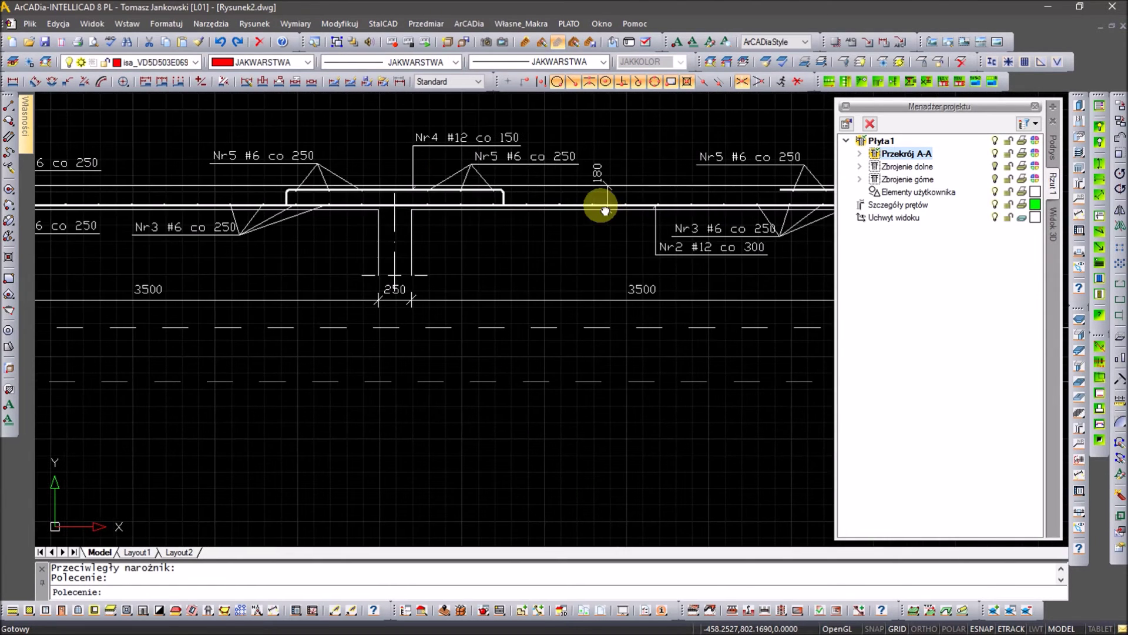
pyautogui.scroll(-1, 599, 203)
pyautogui.scroll(-1, 605, 206)
pyautogui.scroll(-2, 586, 250)
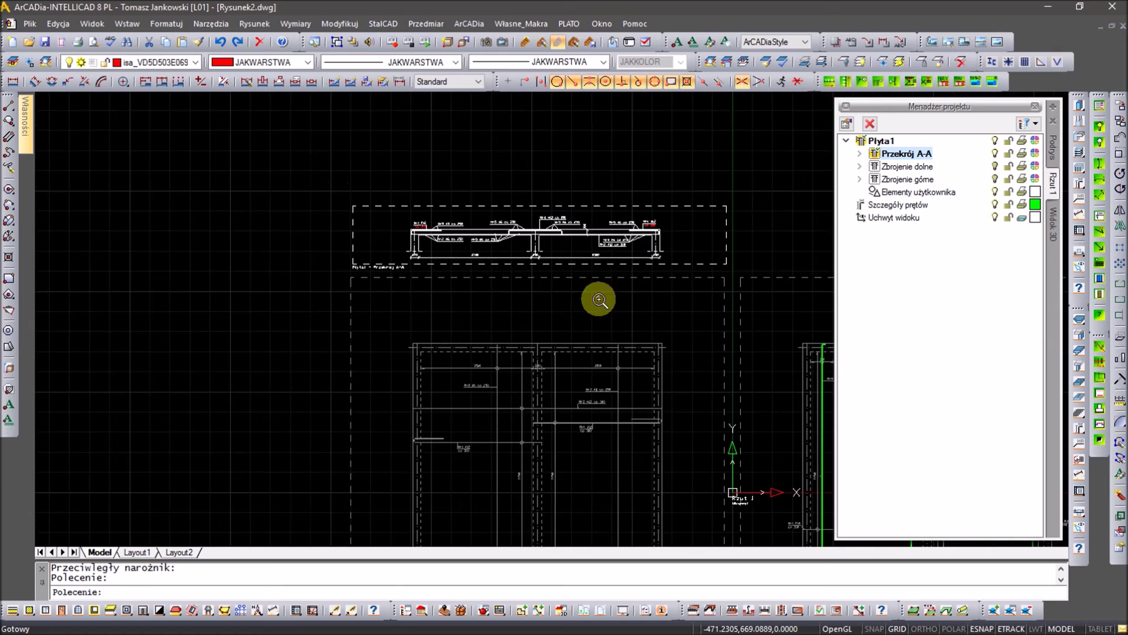
pyautogui.scroll(-1, 445, 234)
pyautogui.scroll(-1, 415, 212)
pyautogui.scroll(-1, 411, 200)
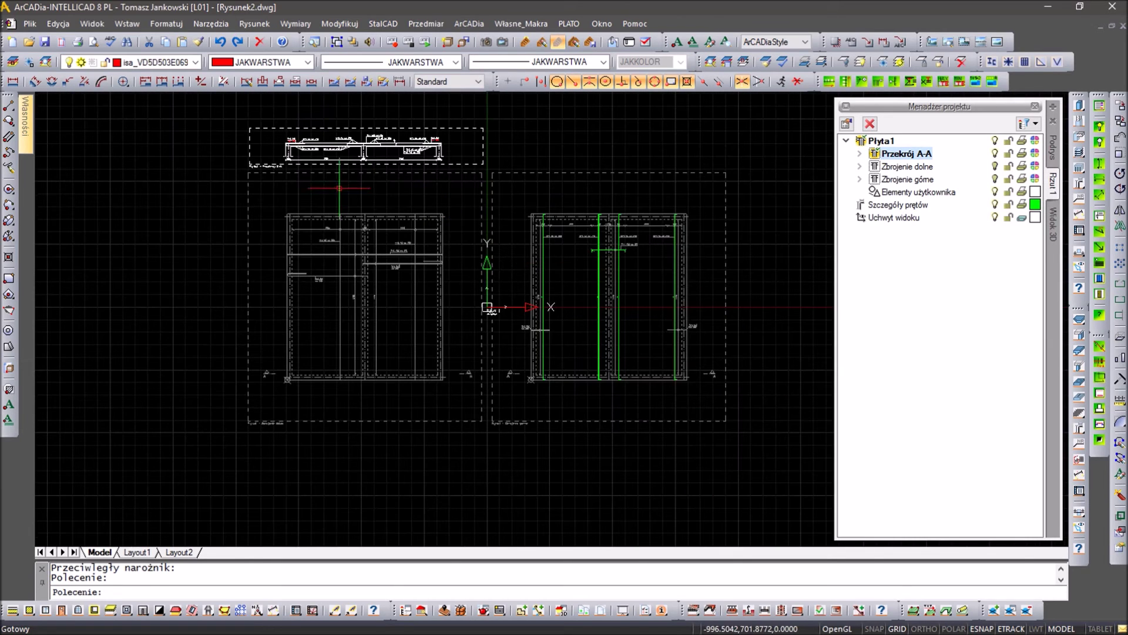
pyautogui.click(45, 42)
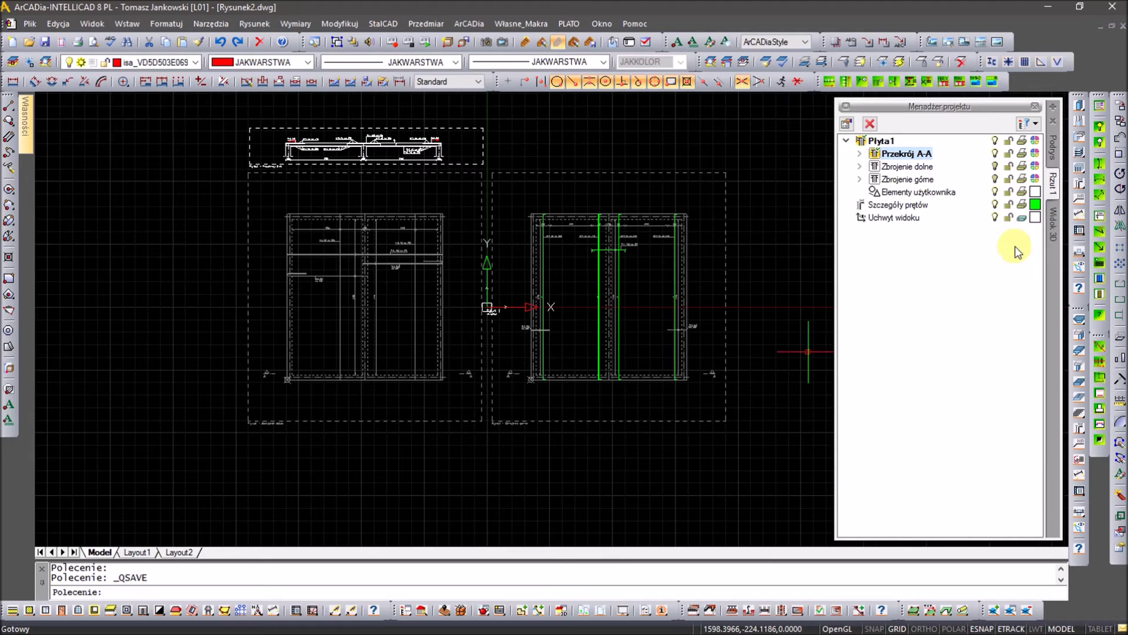
pyautogui.click(899, 166)
# Set the slab construction's spacer bar (Pręt dystansowy) diameter to 8.0.
pyautogui.click(322, 350)
pyautogui.scroll(8, 268, 393)
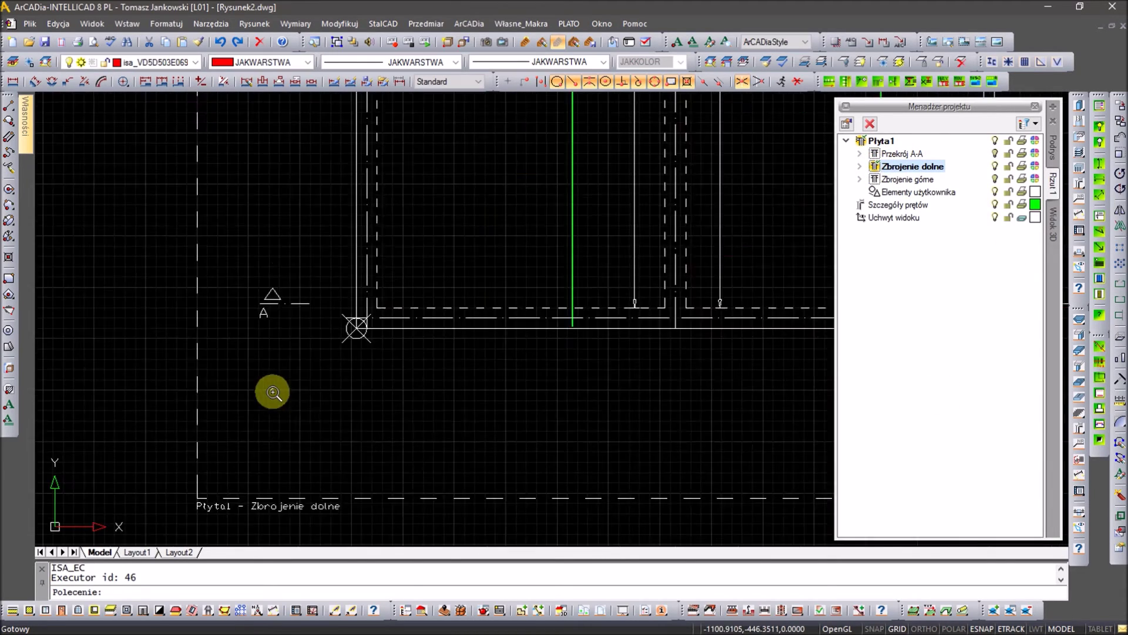
pyautogui.scroll(3, 269, 391)
pyautogui.click(441, 327)
pyautogui.click(409, 287)
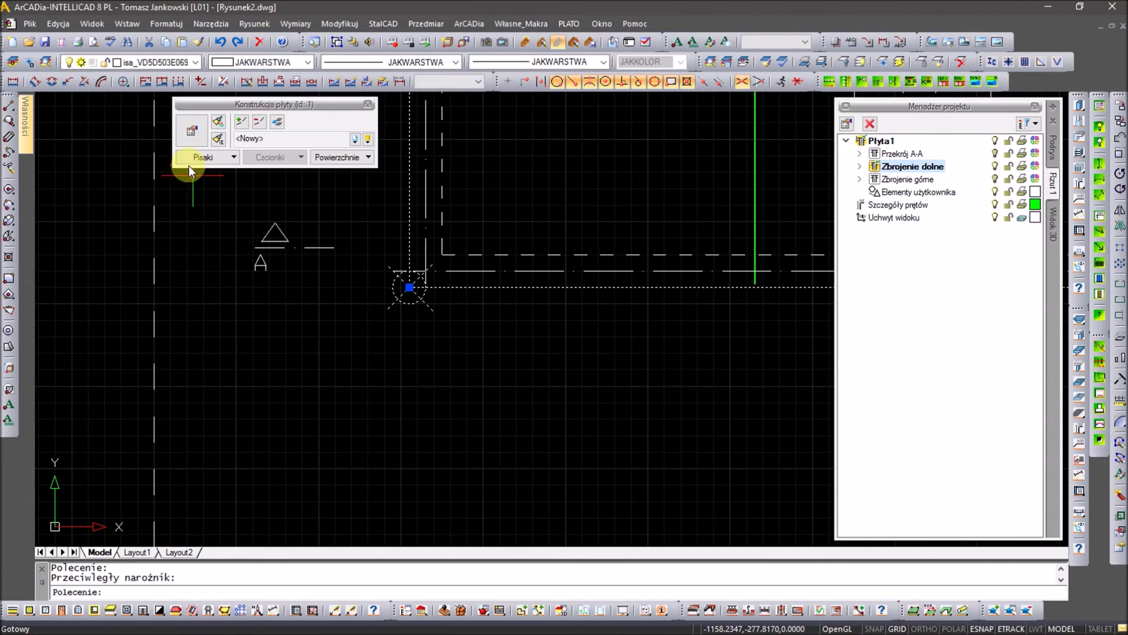
pyautogui.click(199, 146)
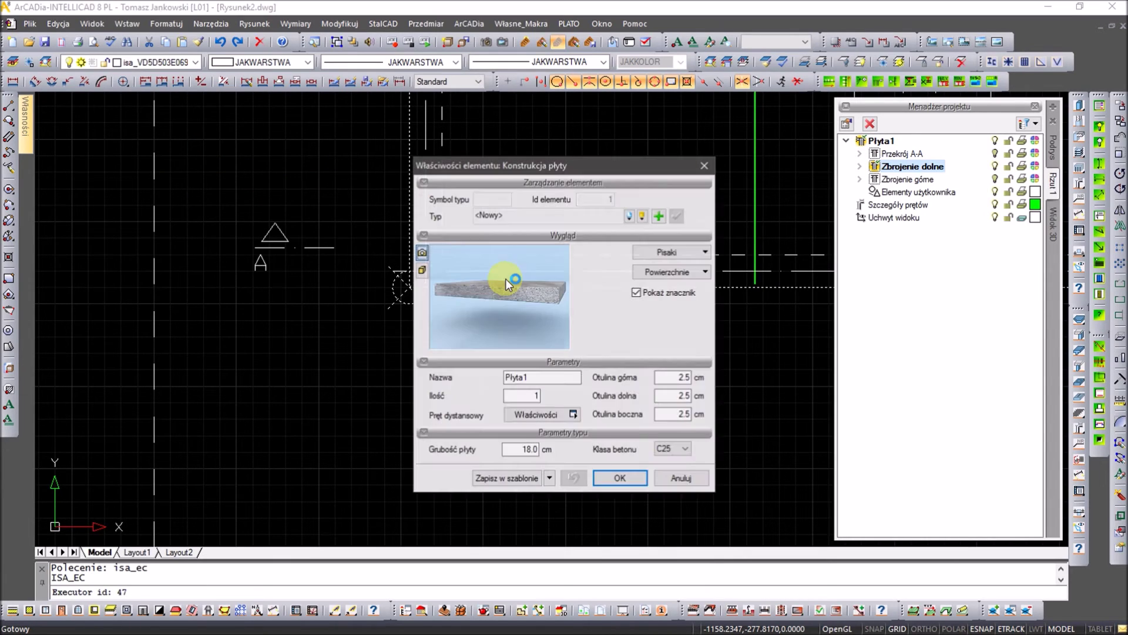
pyautogui.click(572, 417)
pyautogui.click(580, 387)
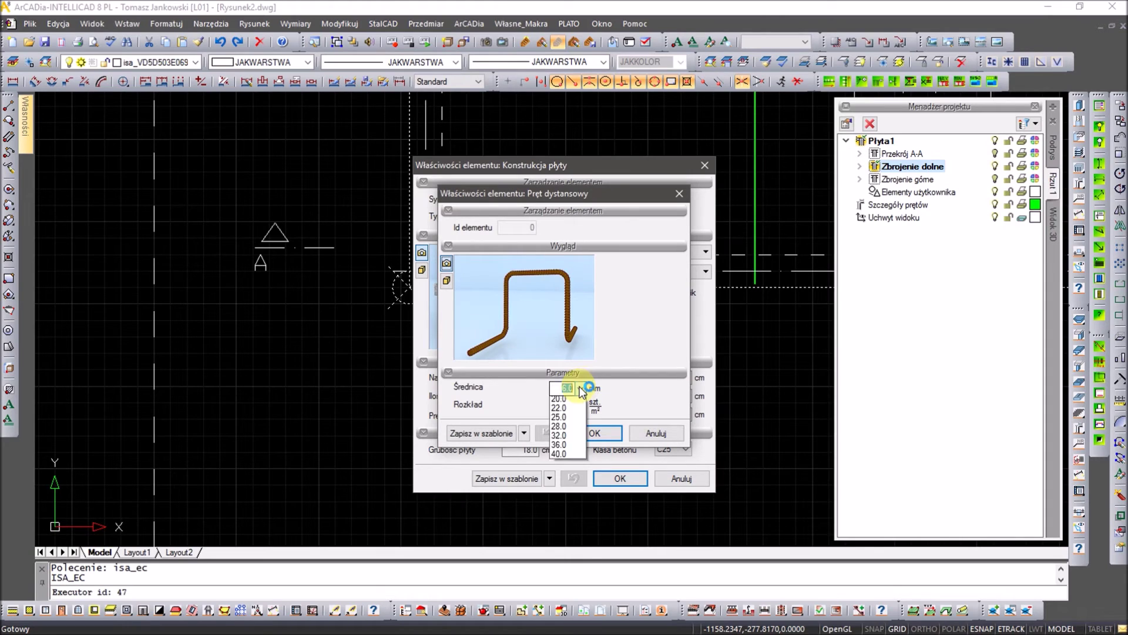
pyautogui.click(577, 466)
pyautogui.click(601, 433)
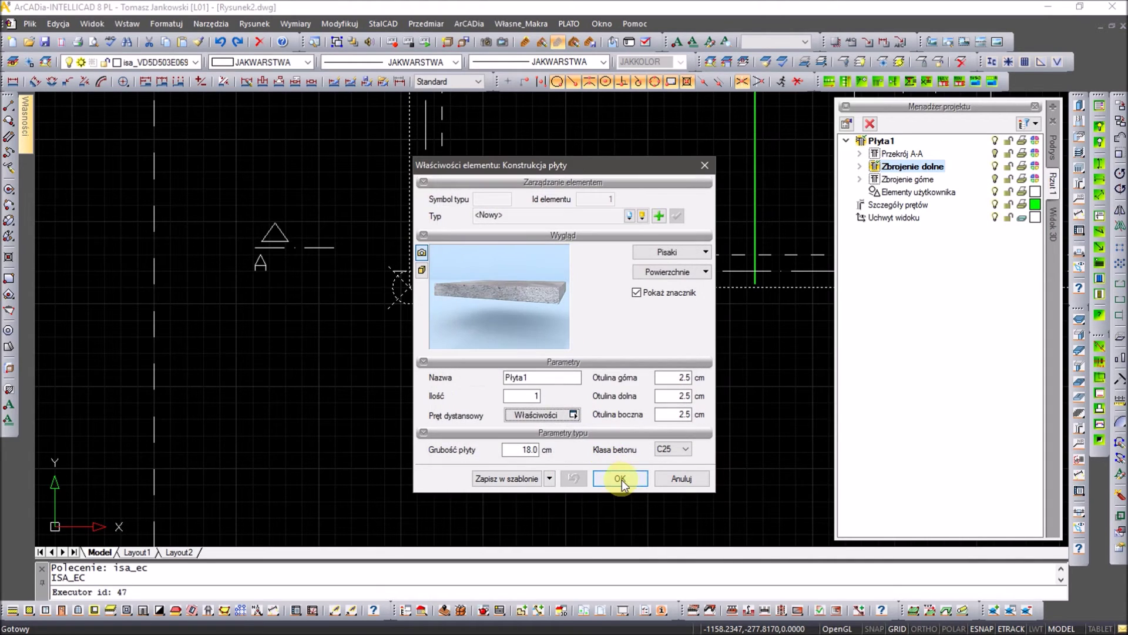
# Change the slab concrete class to C20 and confirm the slab settings.
pyautogui.click(673, 453)
pyautogui.click(670, 488)
pyautogui.click(620, 477)
pyautogui.scroll(-3, 456, 362)
pyautogui.scroll(-2, 582, 305)
pyautogui.scroll(-1, 463, 239)
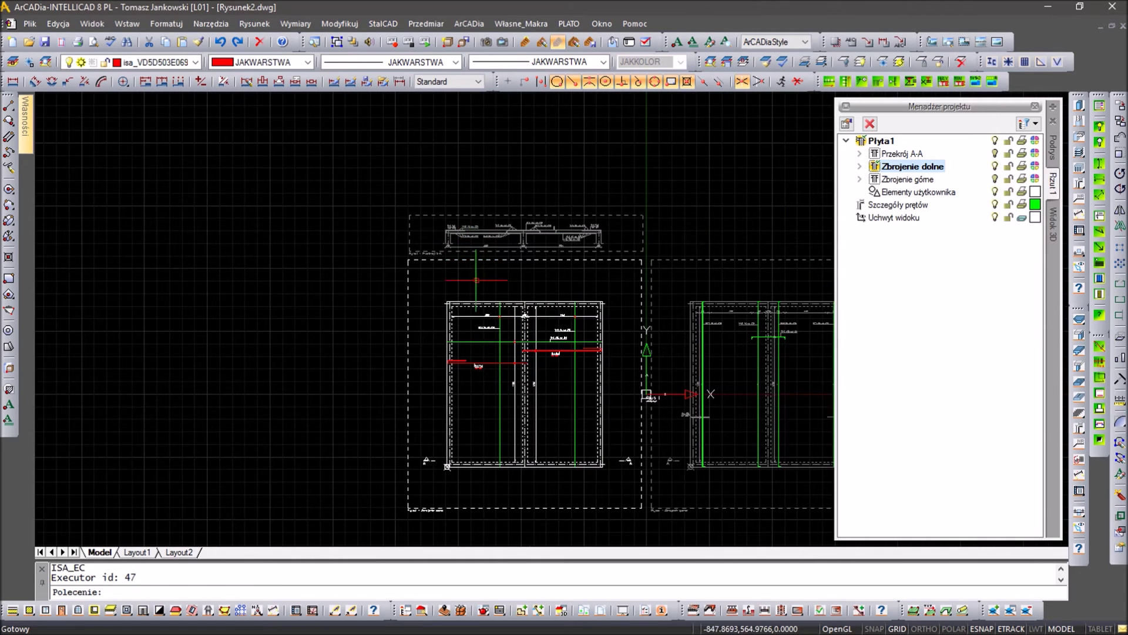
pyautogui.moveTo(477, 280); pyautogui.dragTo(318, 158, button='middle')
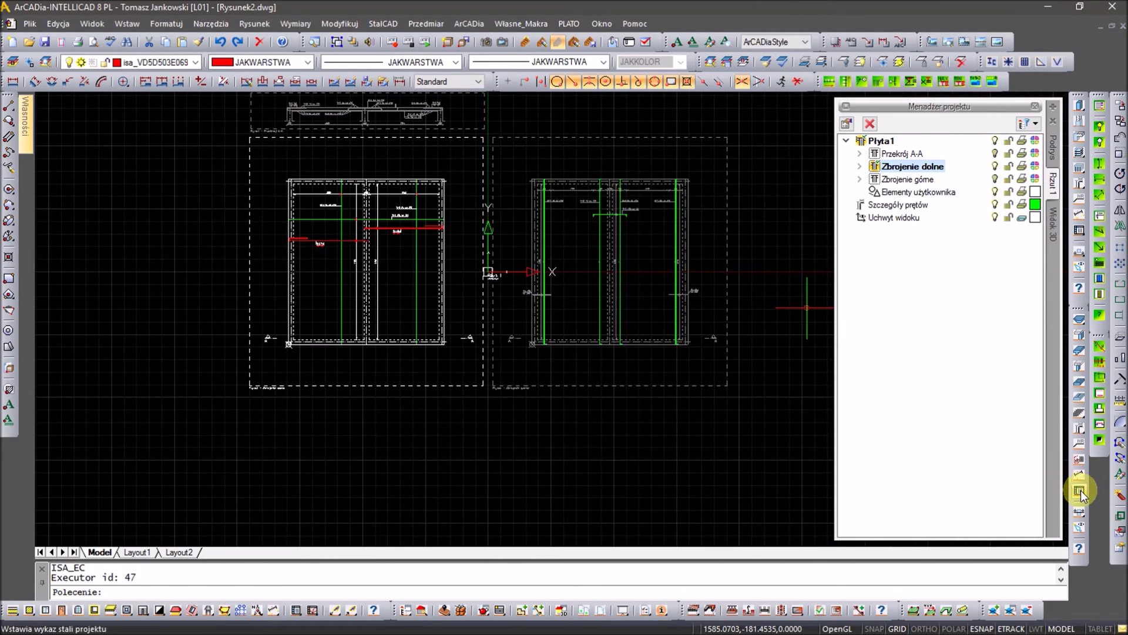
# Place the Wykaz stali steel list table below the Zbrojenie dolne plan.
pyautogui.scroll(2, 366, 416)
pyautogui.scroll(3, 352, 411)
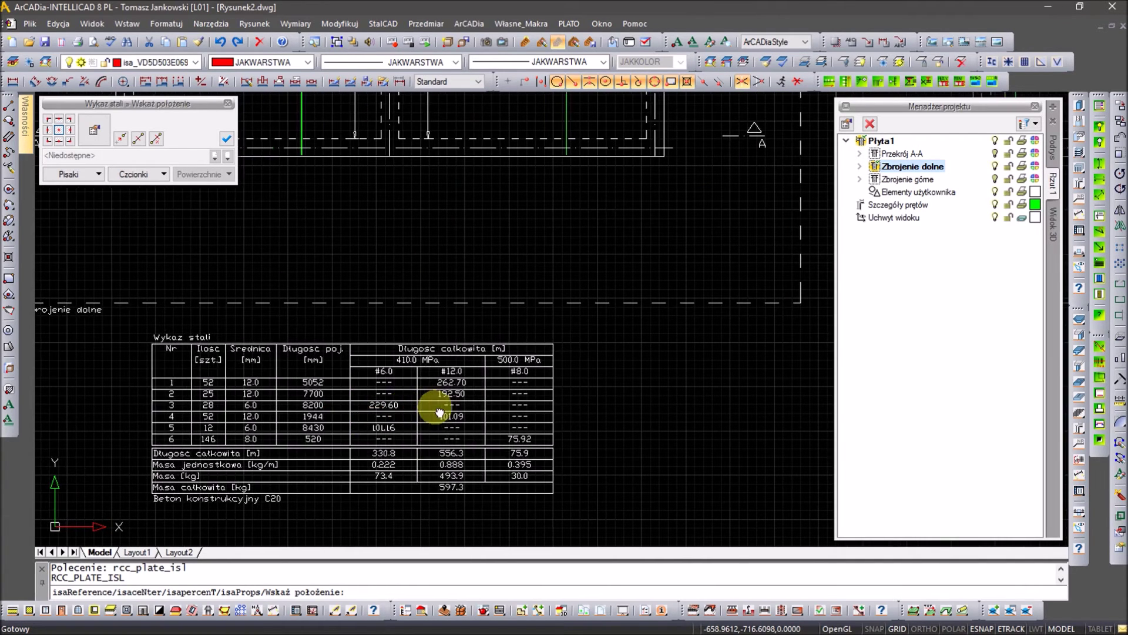
pyautogui.moveTo(191, 403); pyautogui.dragTo(338, 408, button='middle')
pyautogui.click(307, 407)
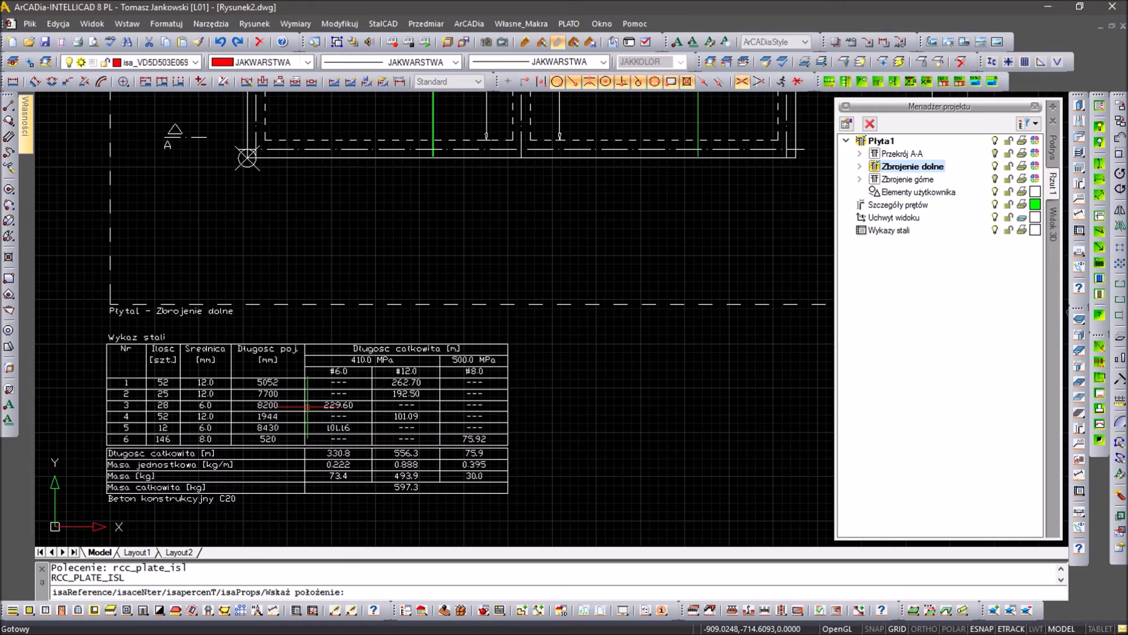
pyautogui.scroll(-2, 307, 406)
pyautogui.scroll(-2, 307, 406)
pyautogui.scroll(-2, 307, 406)
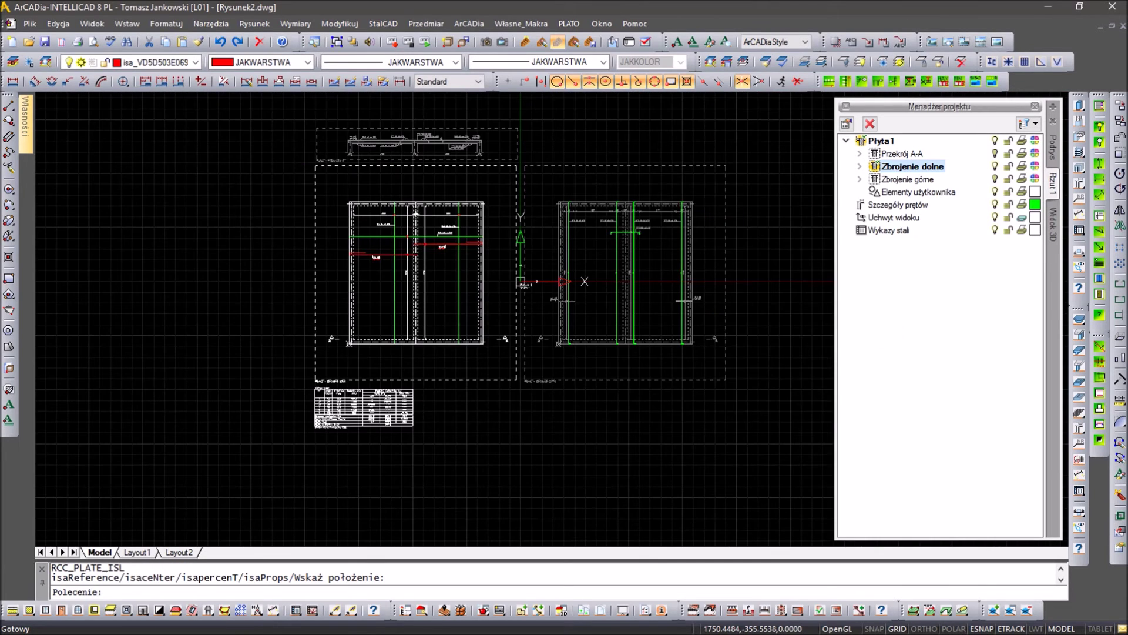
pyautogui.click(1079, 444)
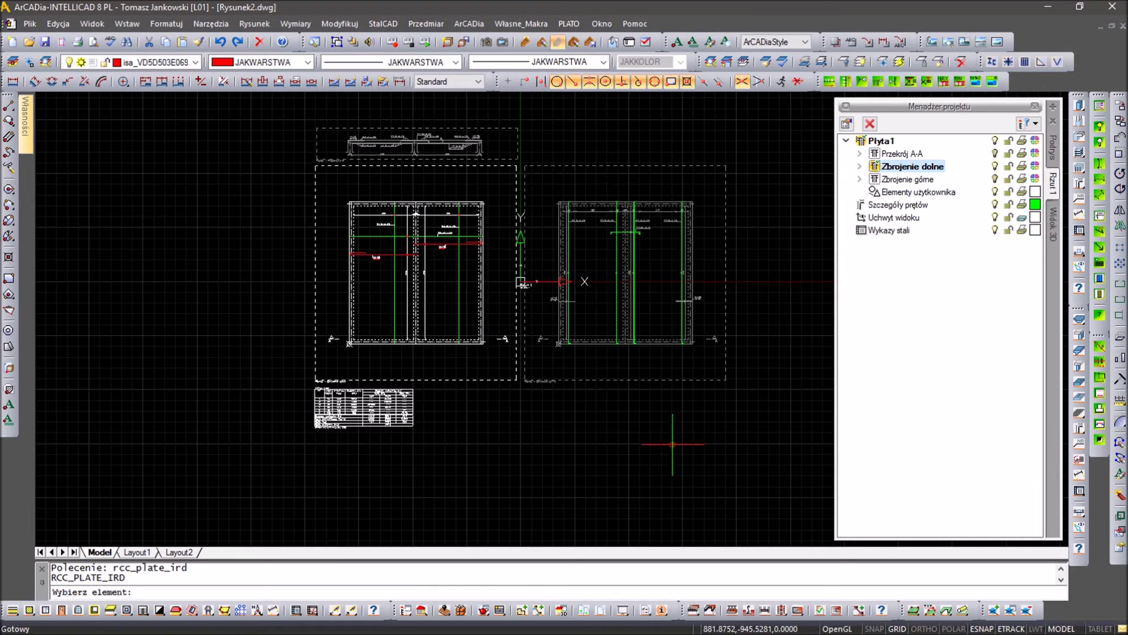
# Cancel the started bar-detail placement and zoom in on the reinforcing bars.
pyautogui.click(1099, 439)
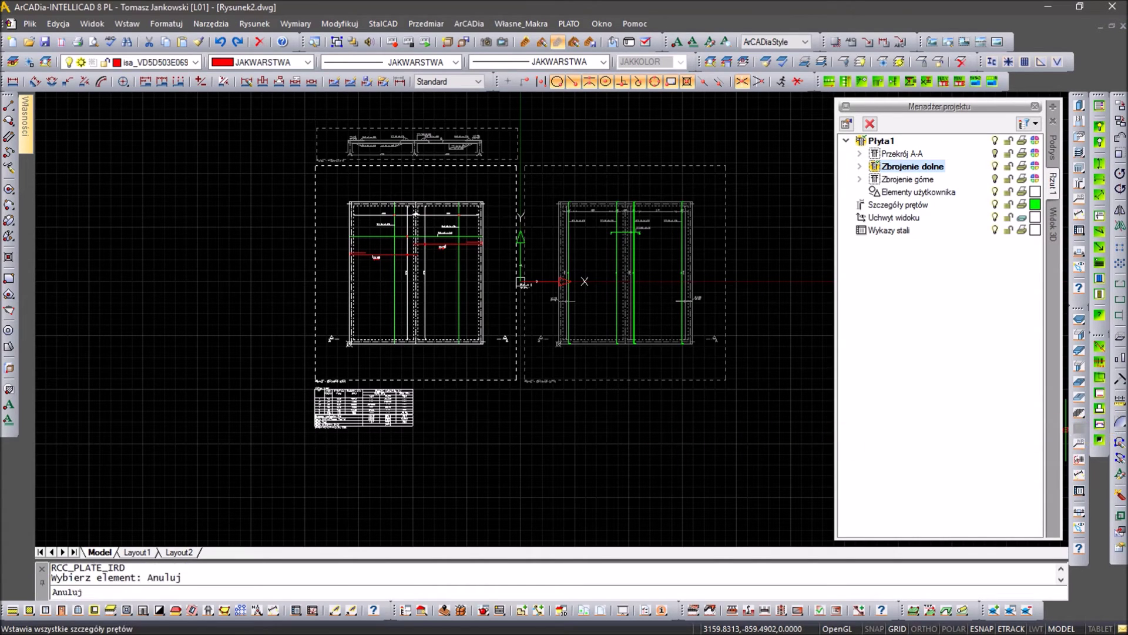
pyautogui.moveTo(415, 516); pyautogui.dragTo(453, 365, button='middle')
pyautogui.rightClick(486, 395)
pyautogui.scroll(5, 482, 388)
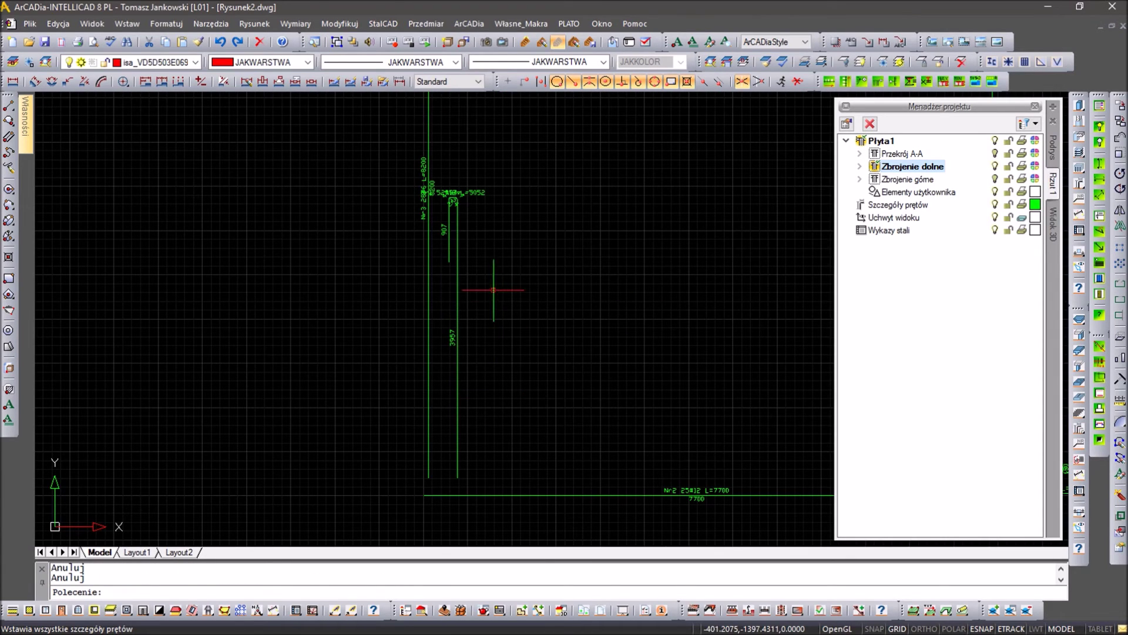
pyautogui.scroll(4, 448, 216)
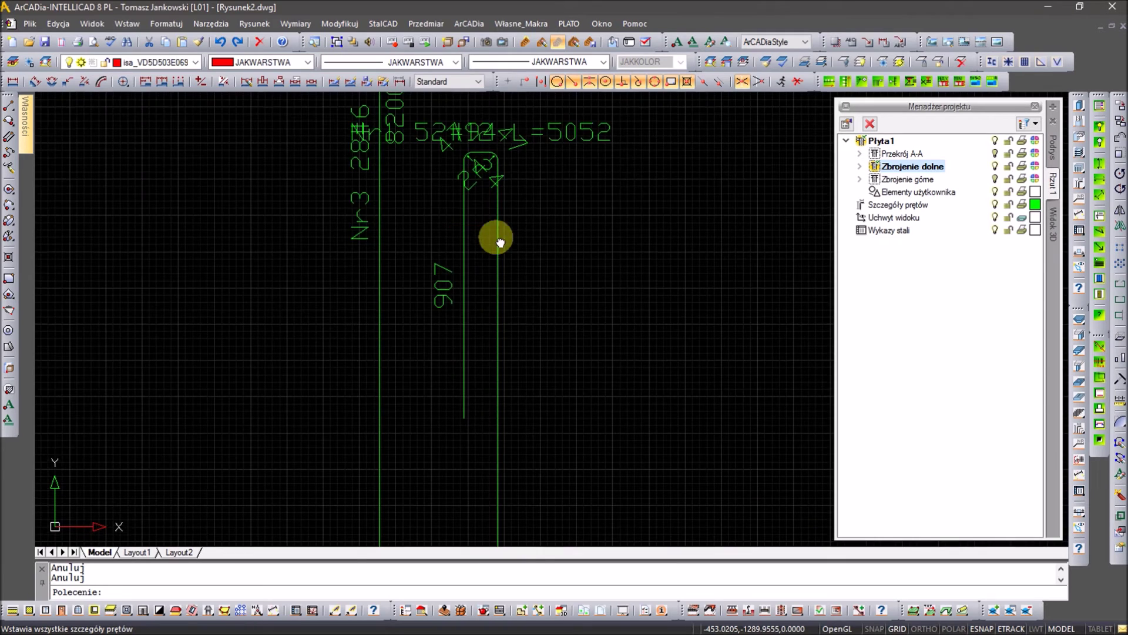
pyautogui.scroll(1, 497, 239)
# Regenerate the drawing with RE so the bars show full line thickness, then inspect them.
pyautogui.write('e')
pyautogui.press('Return')
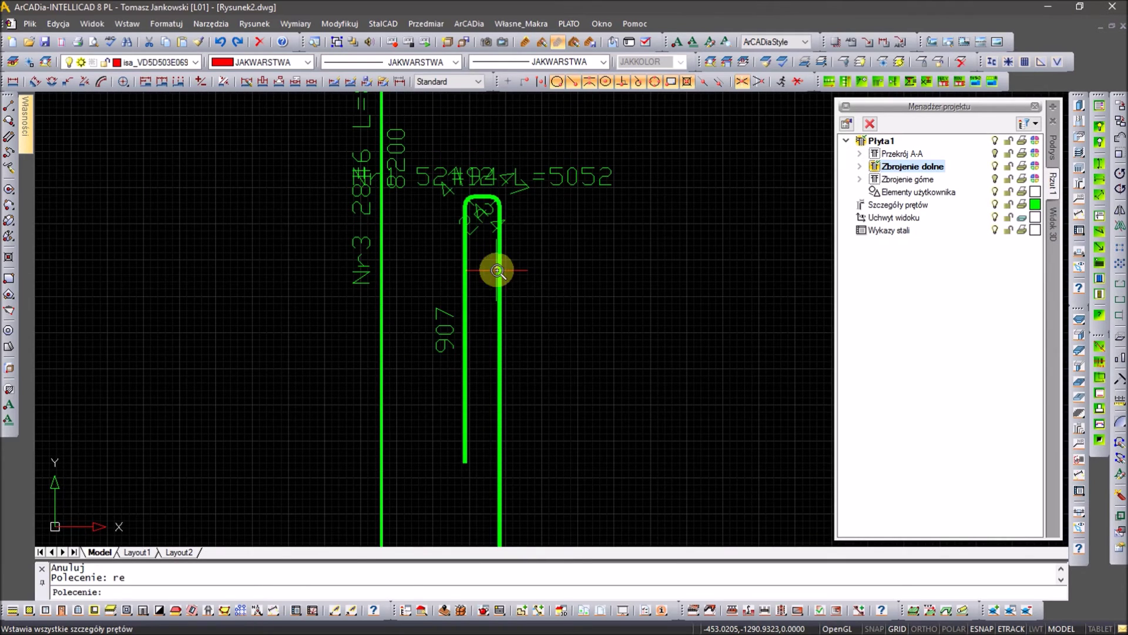
pyautogui.scroll(-5, 679, 466)
pyautogui.scroll(3, 546, 285)
pyautogui.scroll(3, 627, 375)
pyautogui.scroll(-2, 584, 343)
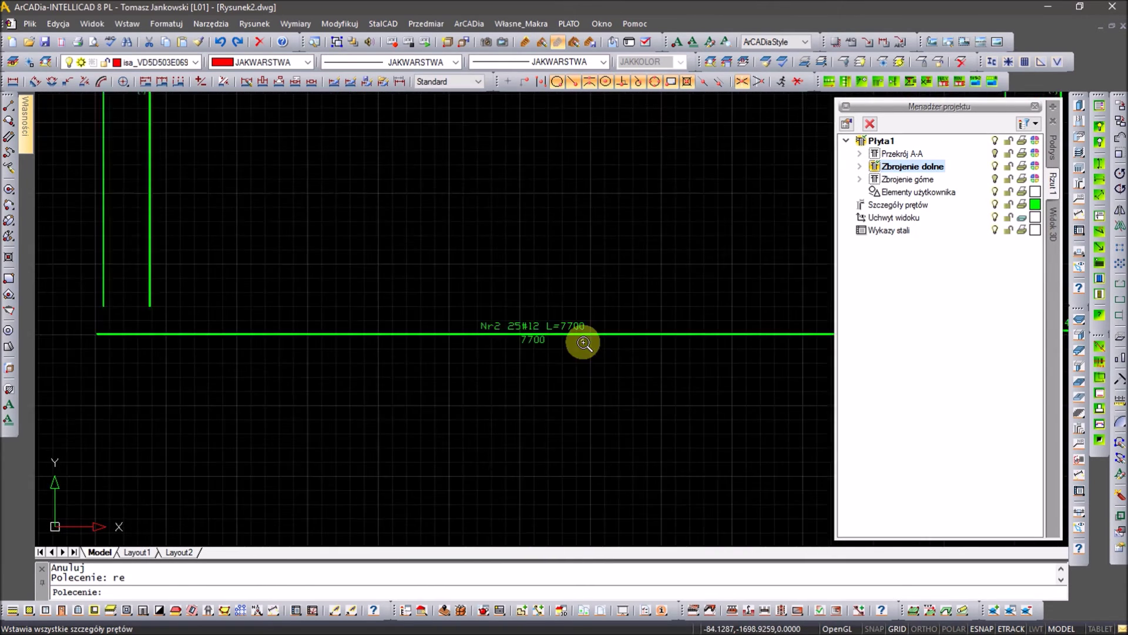
pyautogui.scroll(-2, 584, 343)
pyautogui.scroll(3, 584, 273)
pyautogui.scroll(-3, 584, 201)
pyautogui.scroll(4, 59, 189)
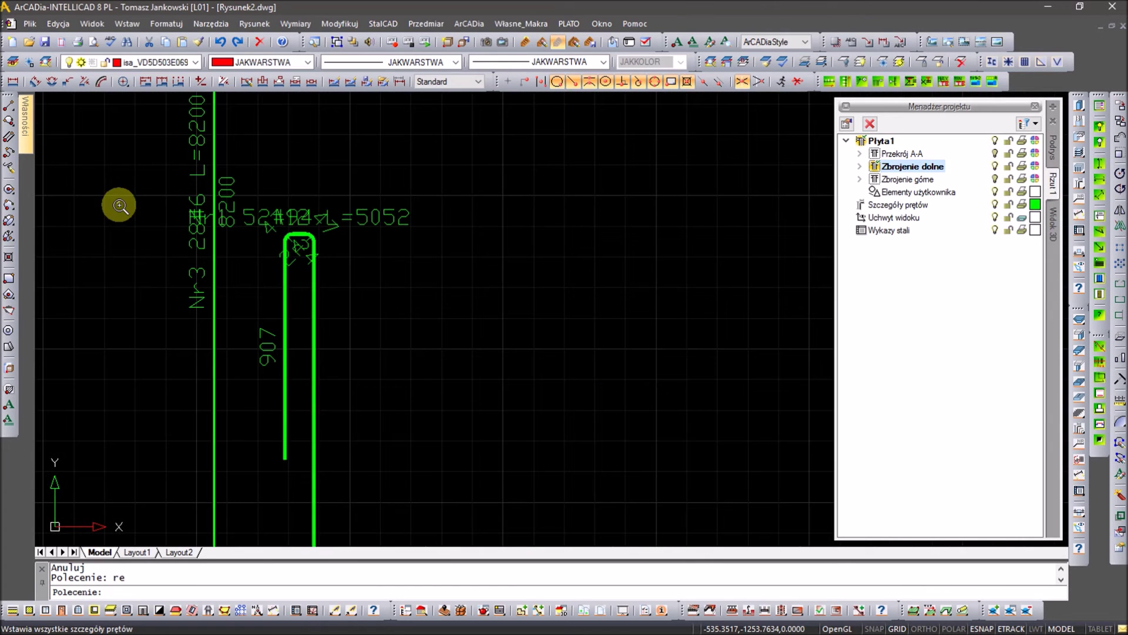
# Start moving the vertical bar line, then cancel the move.
pyautogui.write('m')
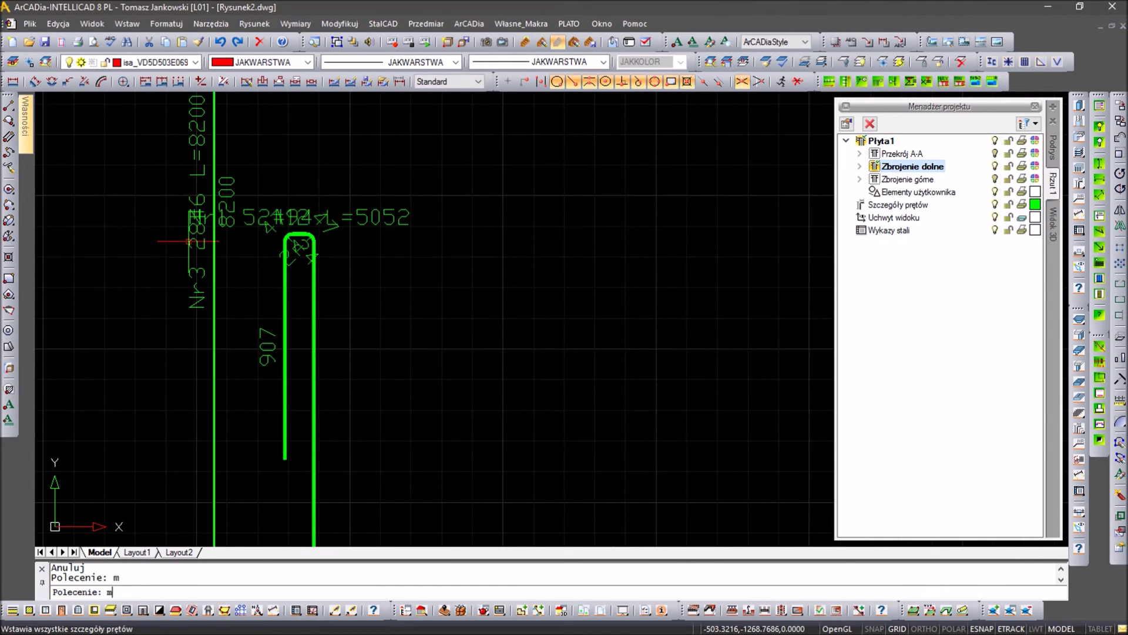
pyautogui.press('Return')
pyautogui.click(213, 265)
pyautogui.click(171, 327)
pyautogui.scroll(-3, 339, 328)
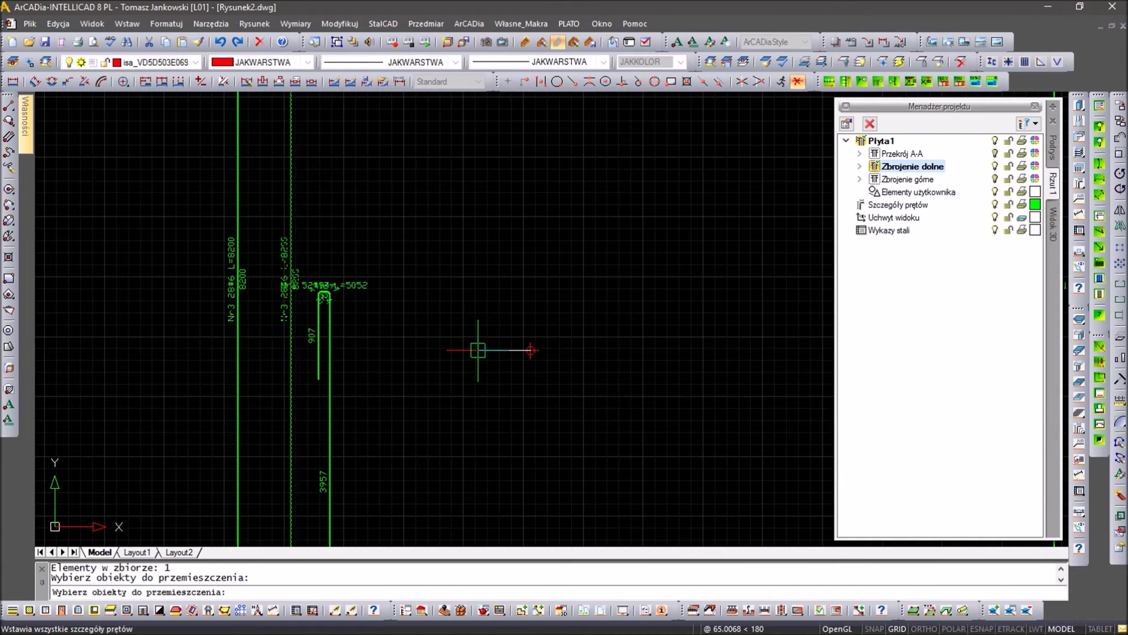
pyautogui.press('Return')
pyautogui.click(464, 364)
pyautogui.press('Escape')
pyautogui.press('Escape')
pyautogui.scroll(4, 329, 310)
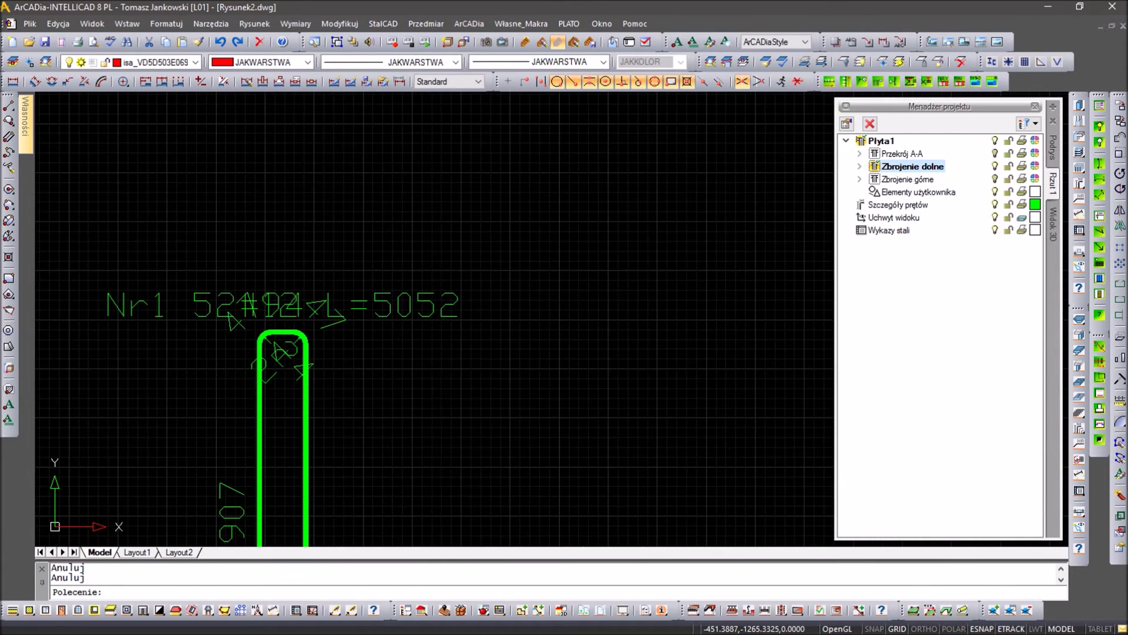
pyautogui.scroll(2, 298, 368)
# Reposition the Nr1 bar's 94 dimension label just above the hook.
pyautogui.click(274, 275)
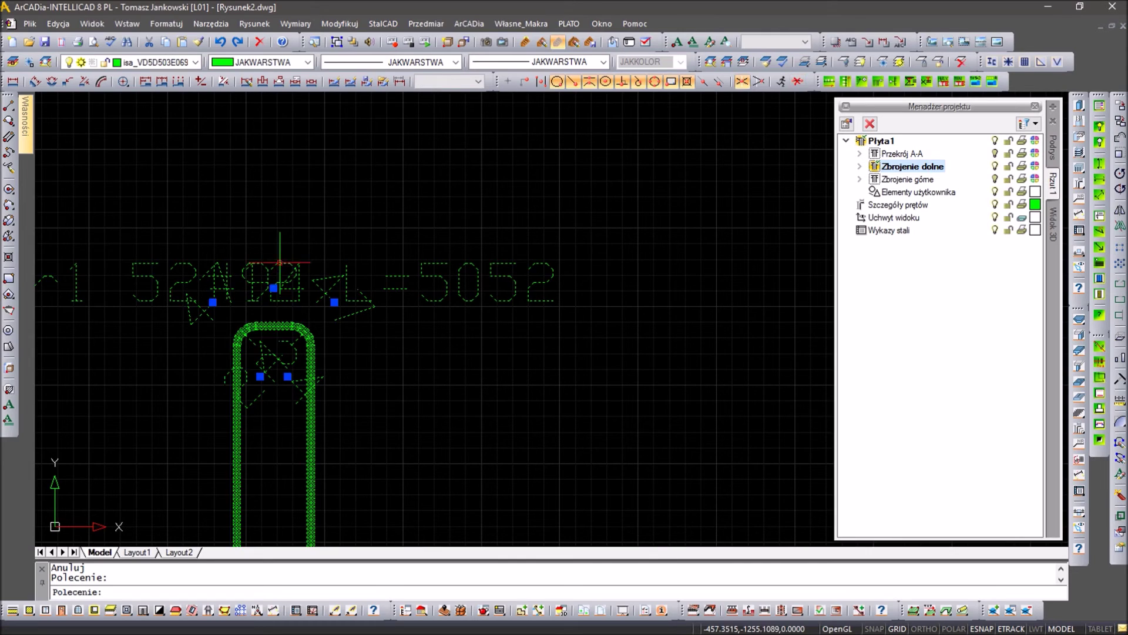
pyautogui.click(276, 233)
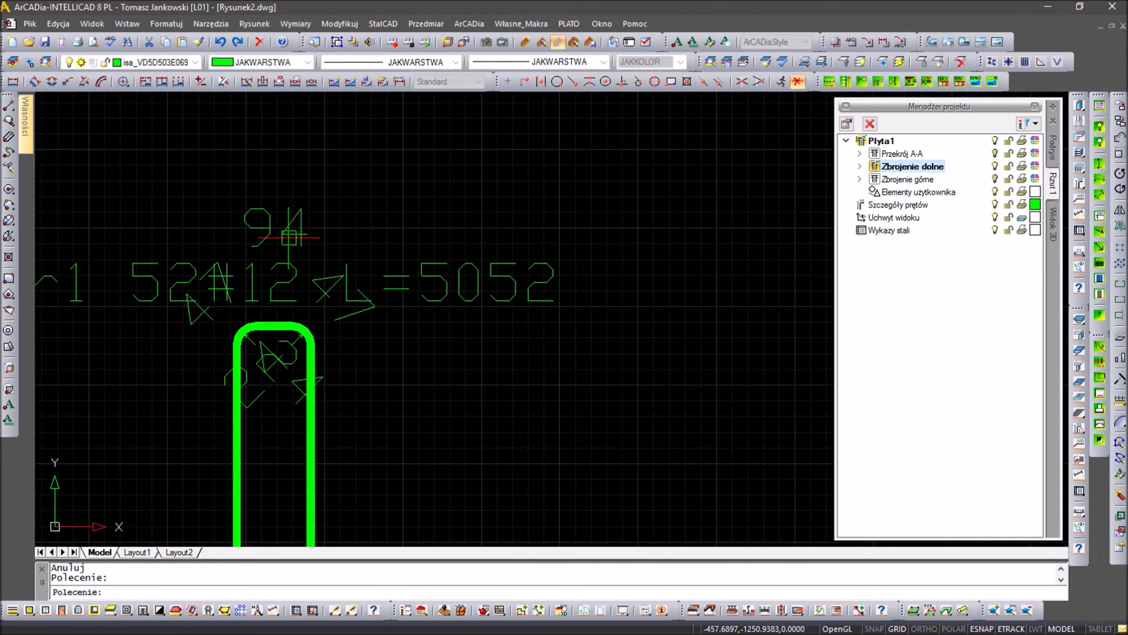
pyautogui.click(446, 288)
pyautogui.click(274, 288)
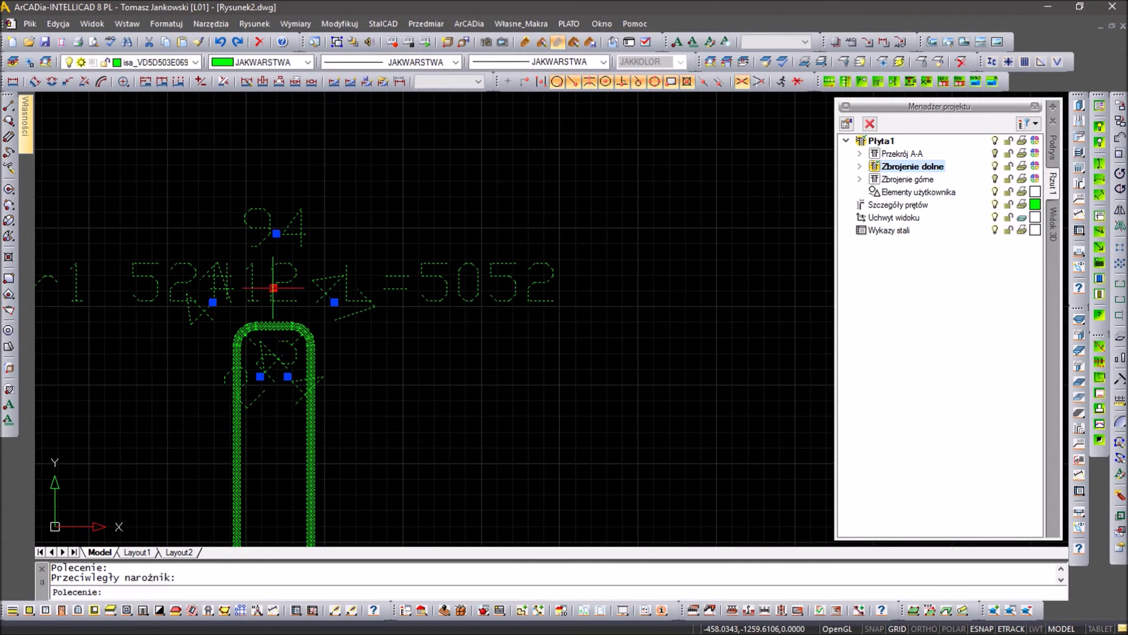
pyautogui.click(287, 177)
pyautogui.press('Escape')
pyautogui.click(284, 239)
pyautogui.click(292, 270)
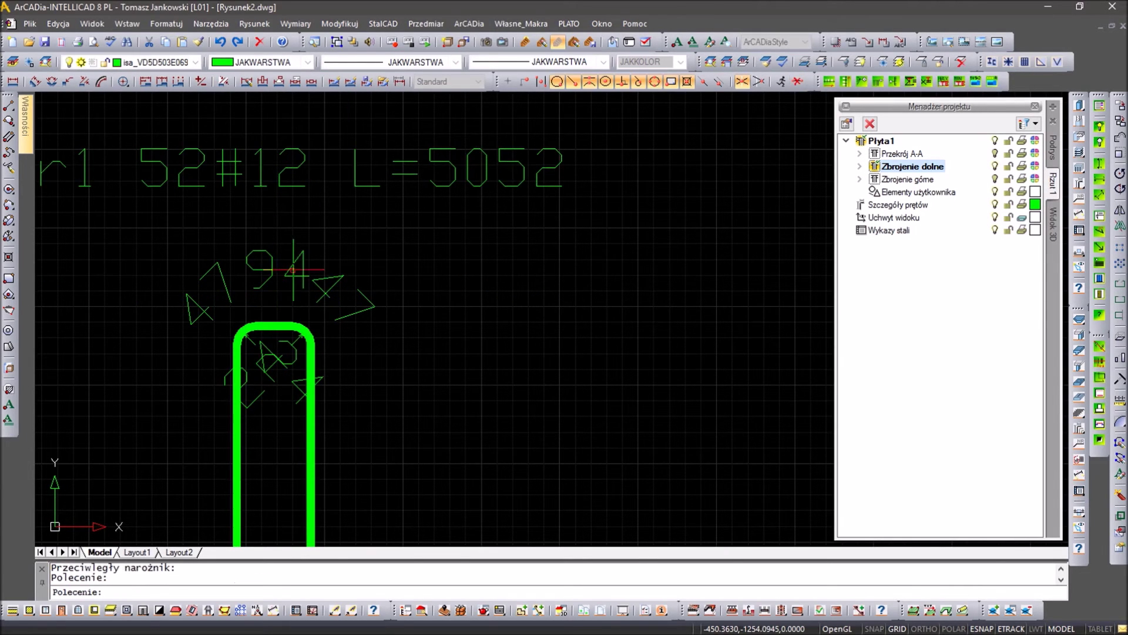
pyautogui.press('Escape')
pyautogui.press('Escape')
# Delete the hooked Nr1 52#12 L=5052 bar shape drawing.
pyautogui.scroll(-4, 344, 247)
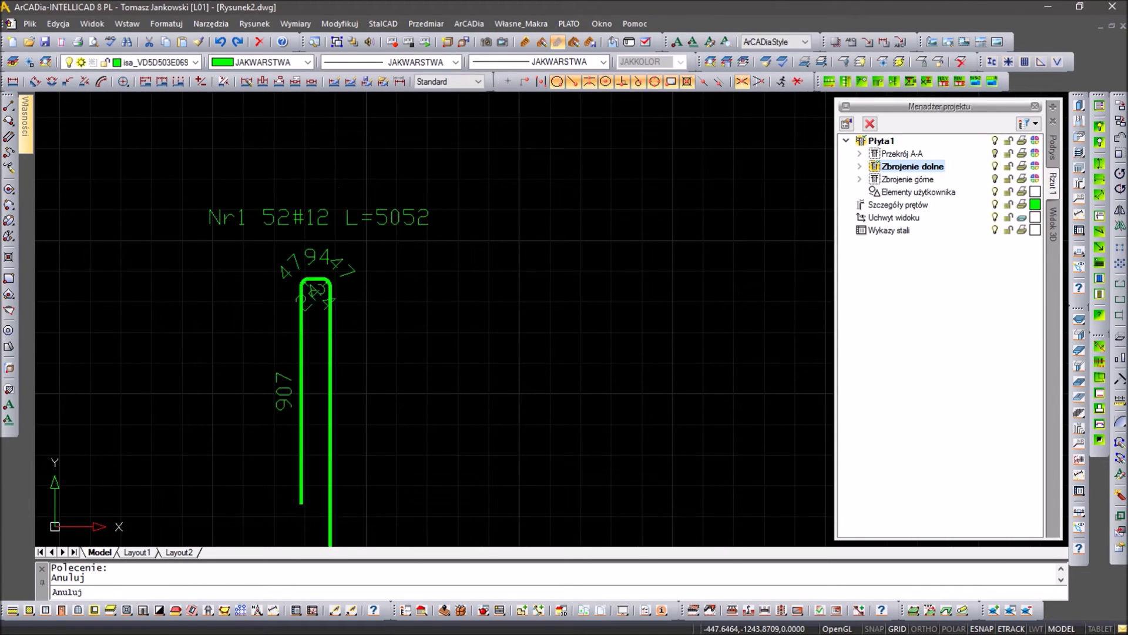
pyautogui.scroll(-5, 346, 226)
pyautogui.scroll(4, 655, 250)
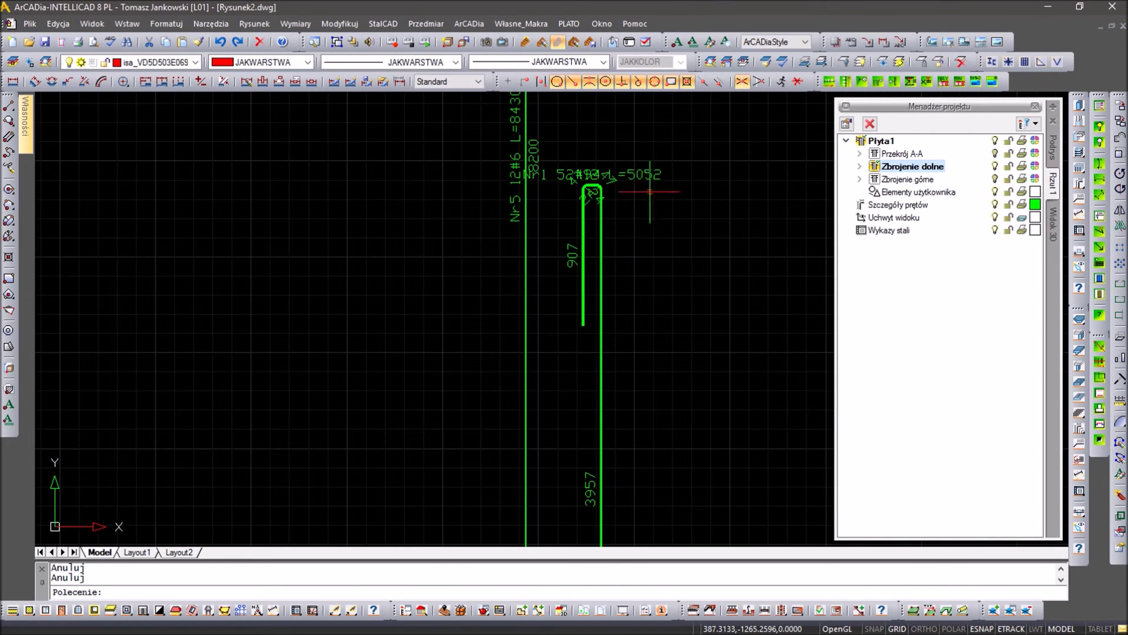
pyautogui.scroll(2, 573, 173)
pyautogui.scroll(2, 573, 173)
pyautogui.click(622, 281)
pyautogui.press('Delete')
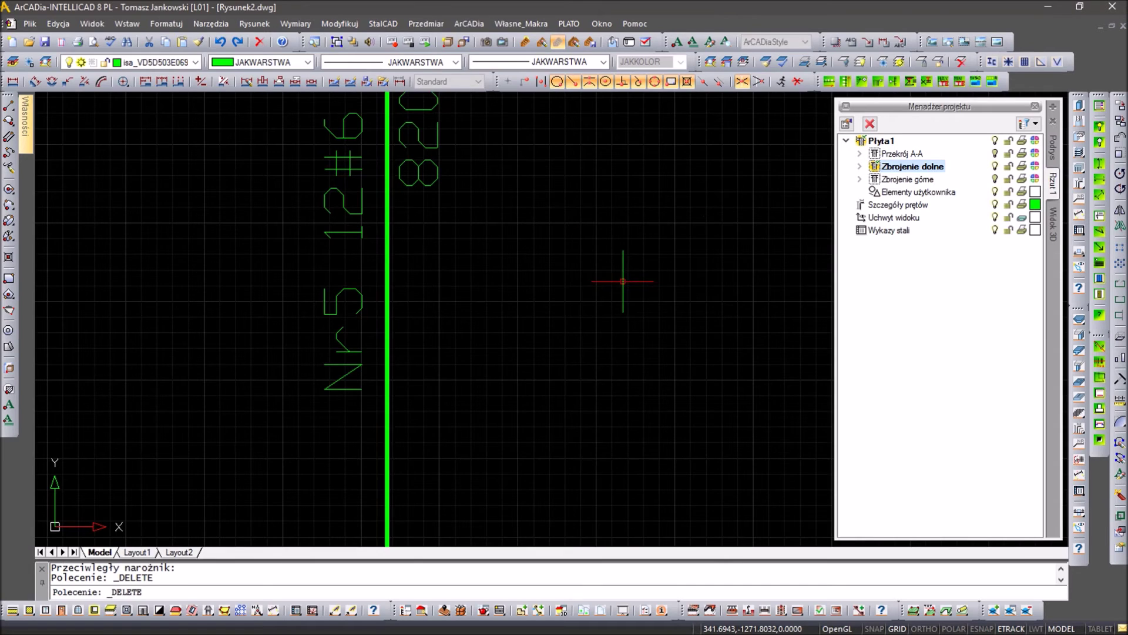
# Bring the Nr4 bend area into view and select the small bent bar detail.
pyautogui.scroll(-5, 453, 277)
pyautogui.scroll(1, 174, 316)
pyautogui.scroll(-3, 174, 316)
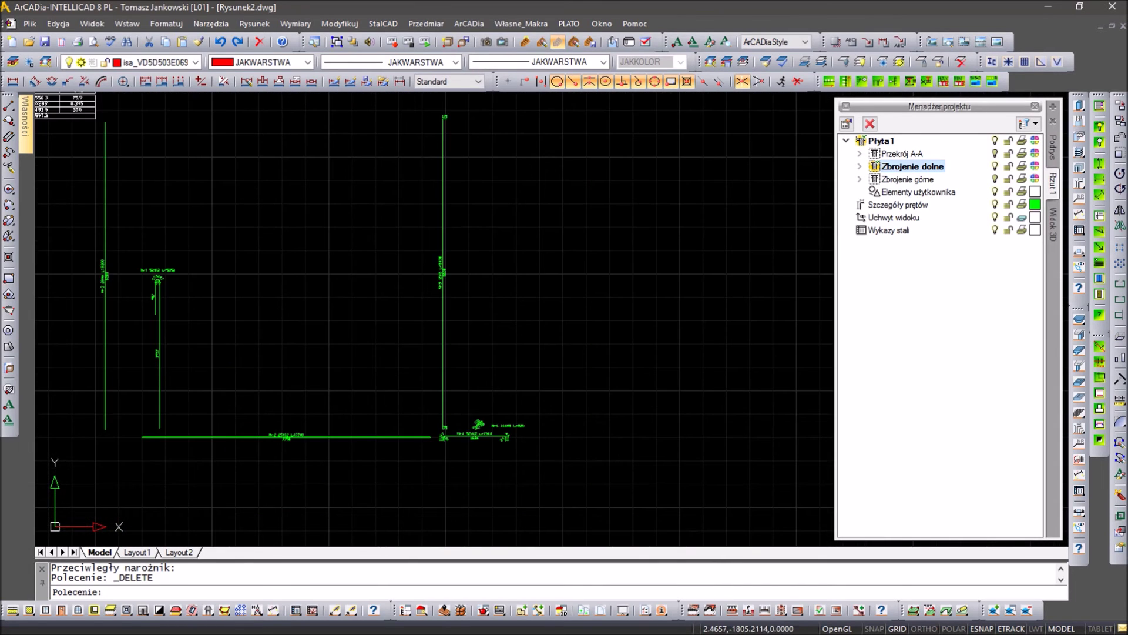
pyautogui.scroll(3, 684, 397)
pyautogui.moveTo(547, 365); pyautogui.dragTo(337, 415, button='middle')
pyautogui.scroll(3, 646, 382)
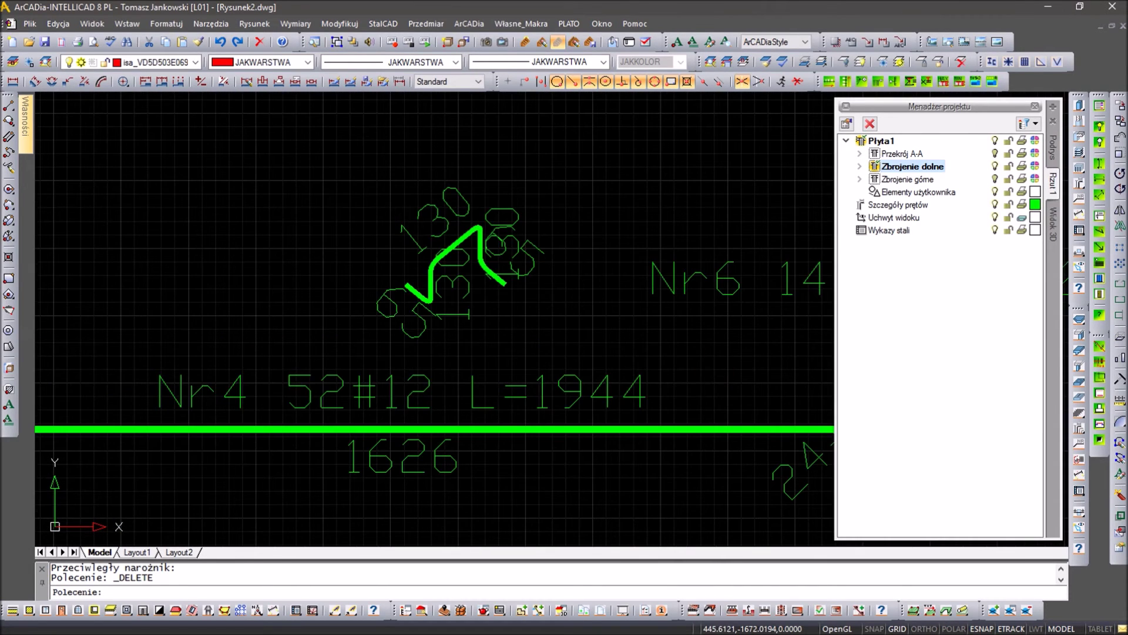
pyautogui.press('Escape')
pyautogui.click(456, 325)
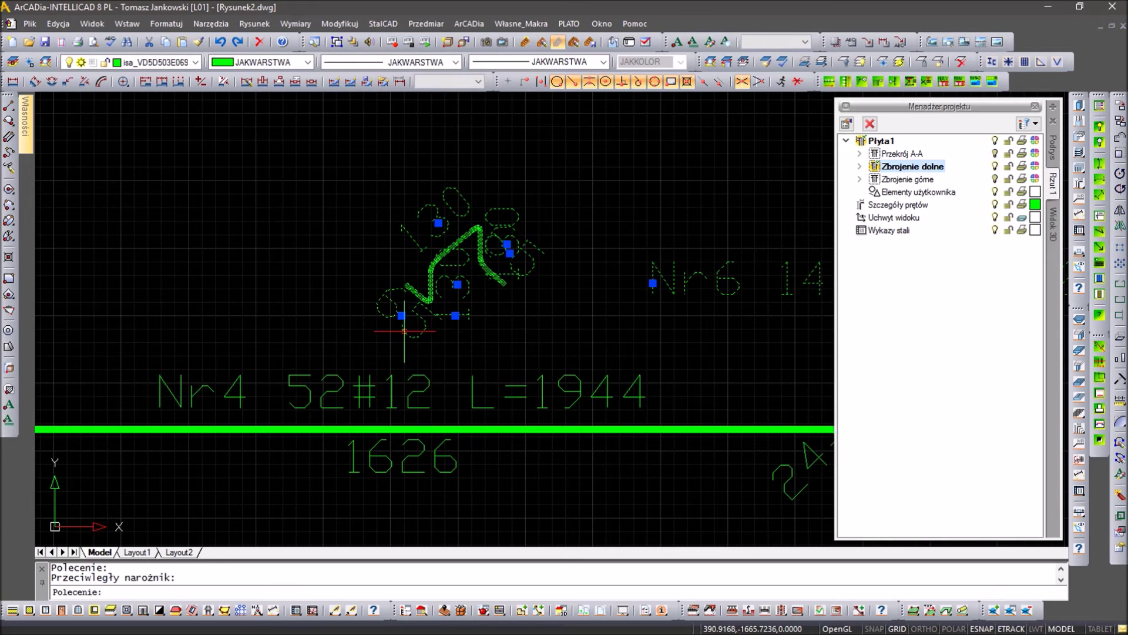
pyautogui.press('Escape')
# Window-select the bent bar detail to expose its dimension label grips.
pyautogui.click(527, 263)
pyautogui.click(502, 288)
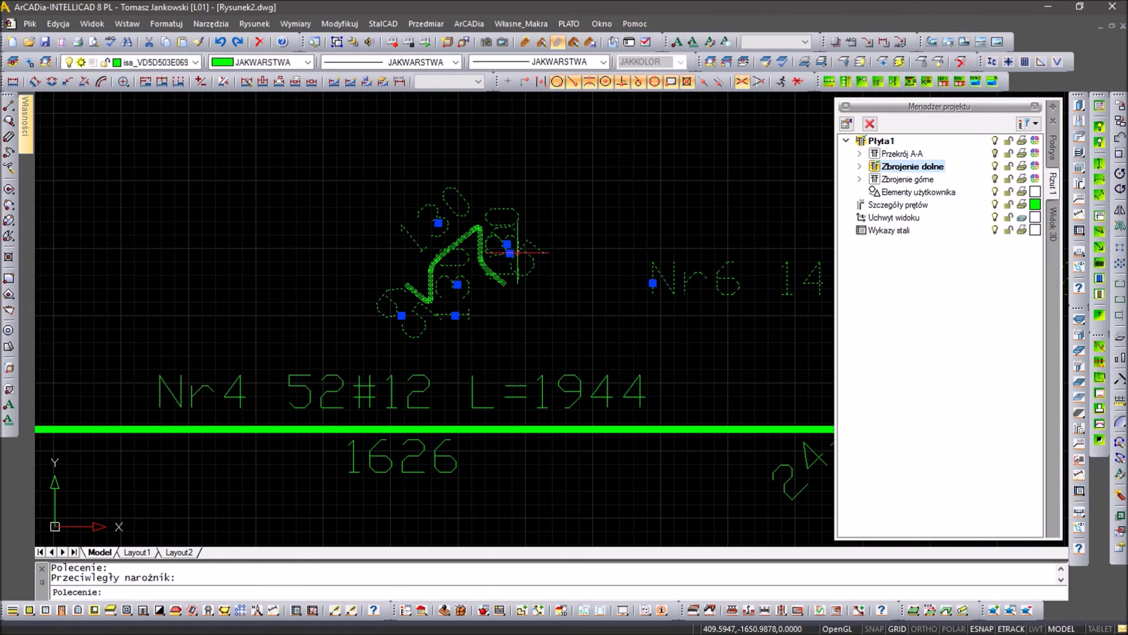
pyautogui.click(510, 253)
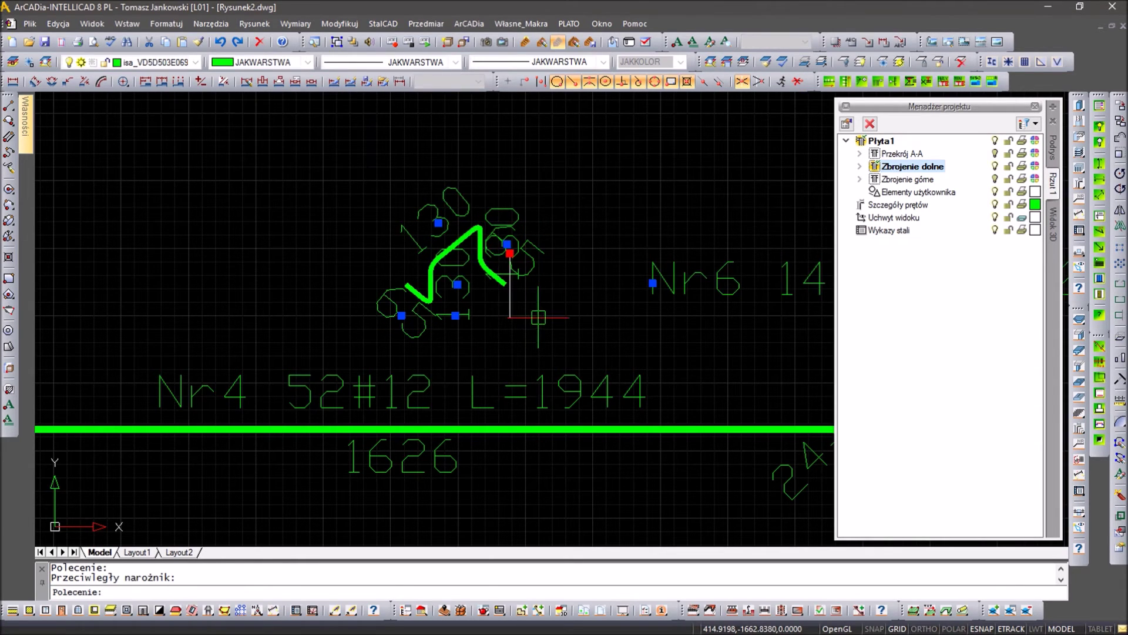
pyautogui.press('Escape')
pyautogui.click(563, 215)
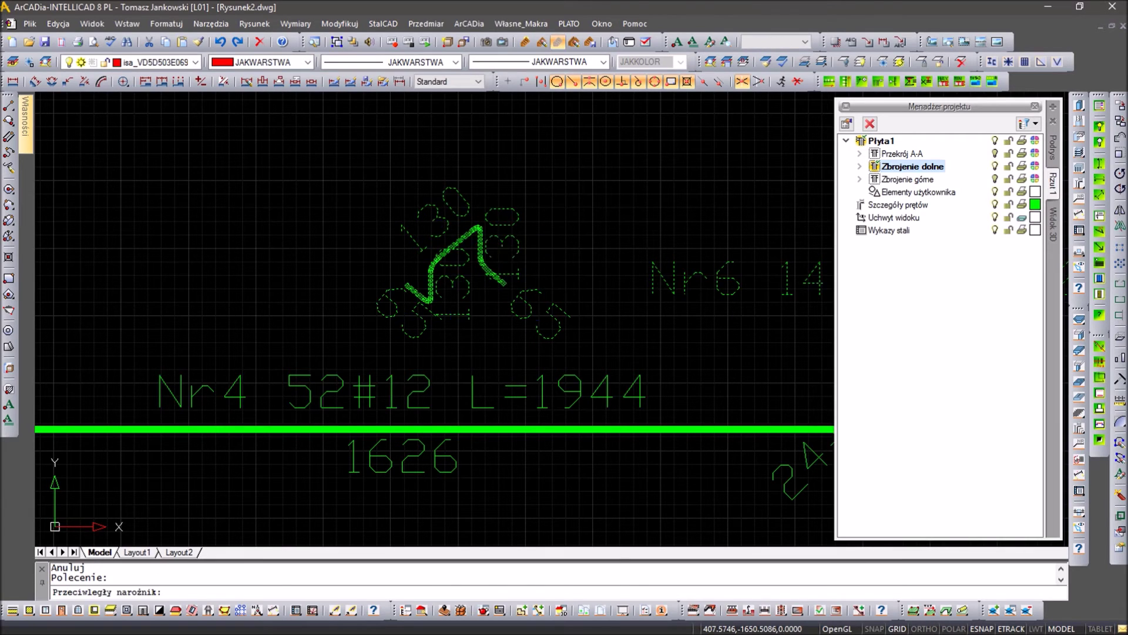
pyautogui.click(477, 274)
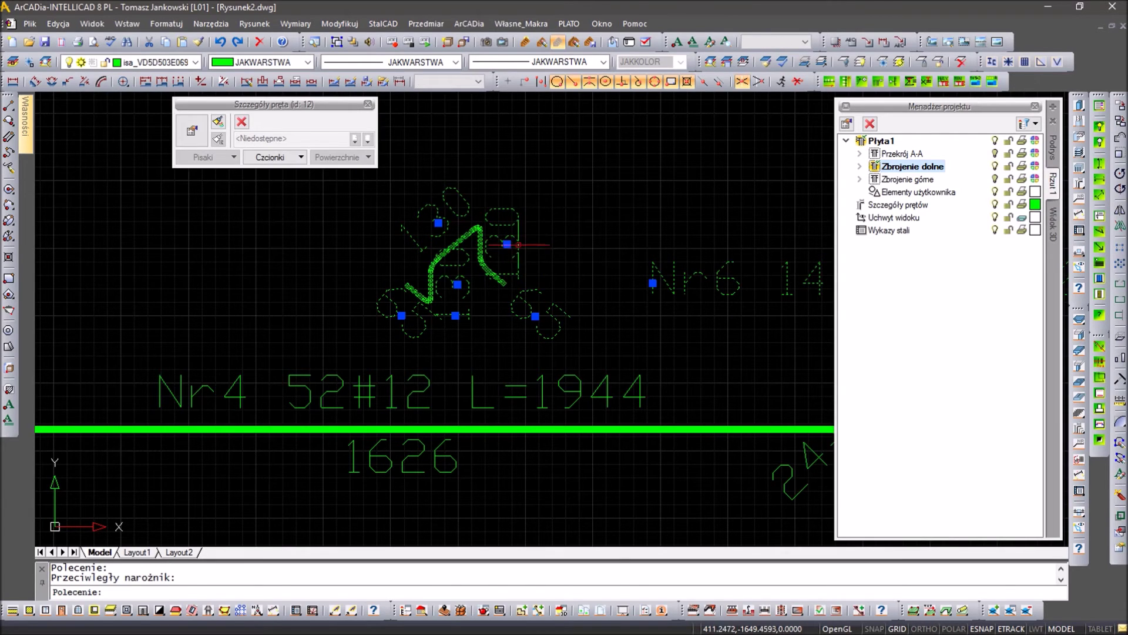
pyautogui.press('Escape')
pyautogui.press('Escape')
pyautogui.press('Escape')
# Move the 130 dimension label below the bend and save Rysunek2.dwg.
pyautogui.moveTo(428, 337); pyautogui.dragTo(399, 294)
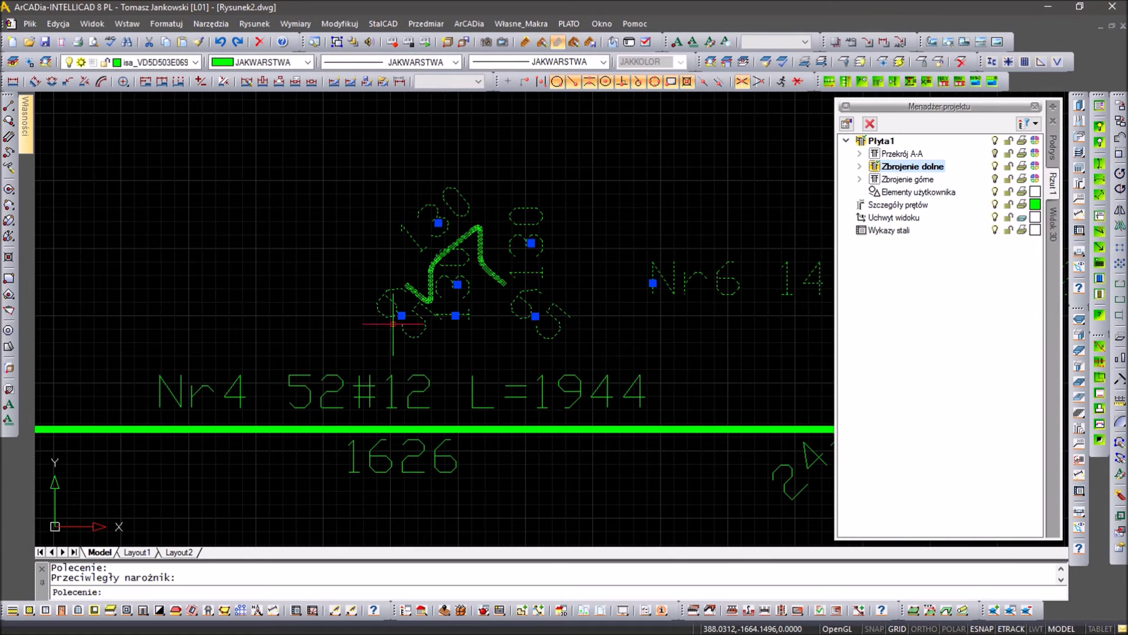
pyautogui.click(449, 326)
pyautogui.click(457, 285)
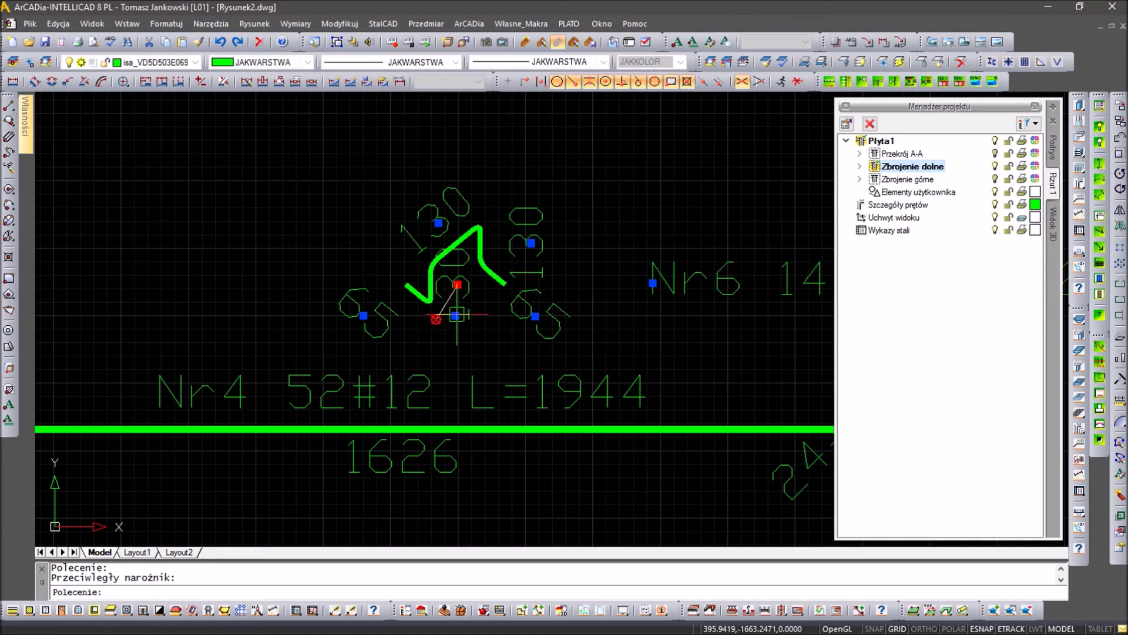
pyautogui.click(435, 319)
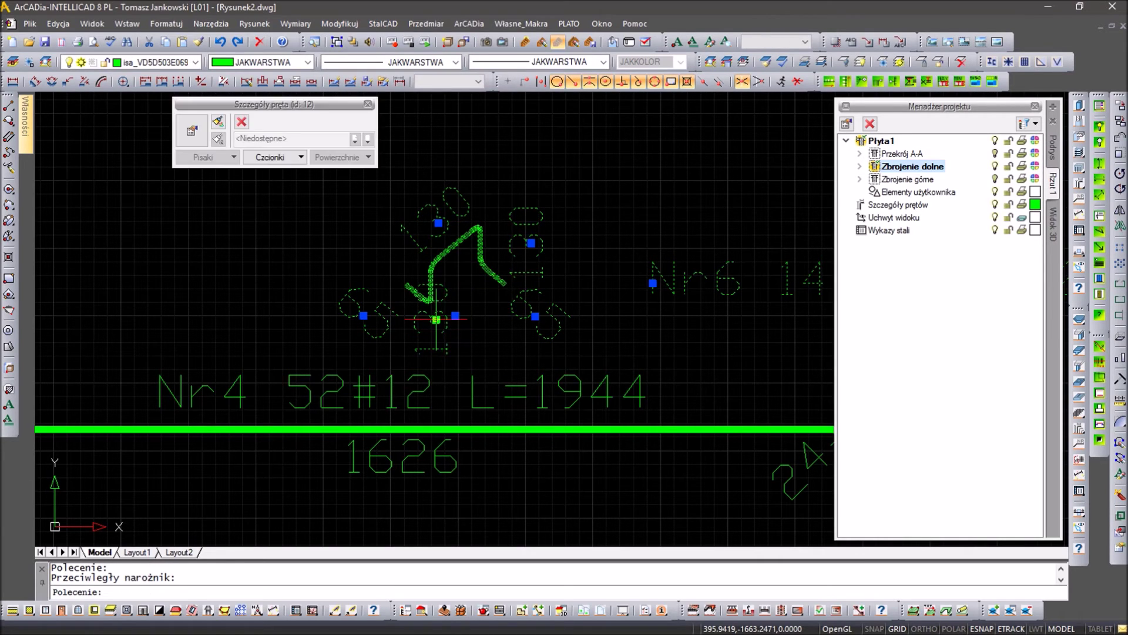
pyautogui.press('Escape')
pyautogui.press('Escape')
pyautogui.press('Escape')
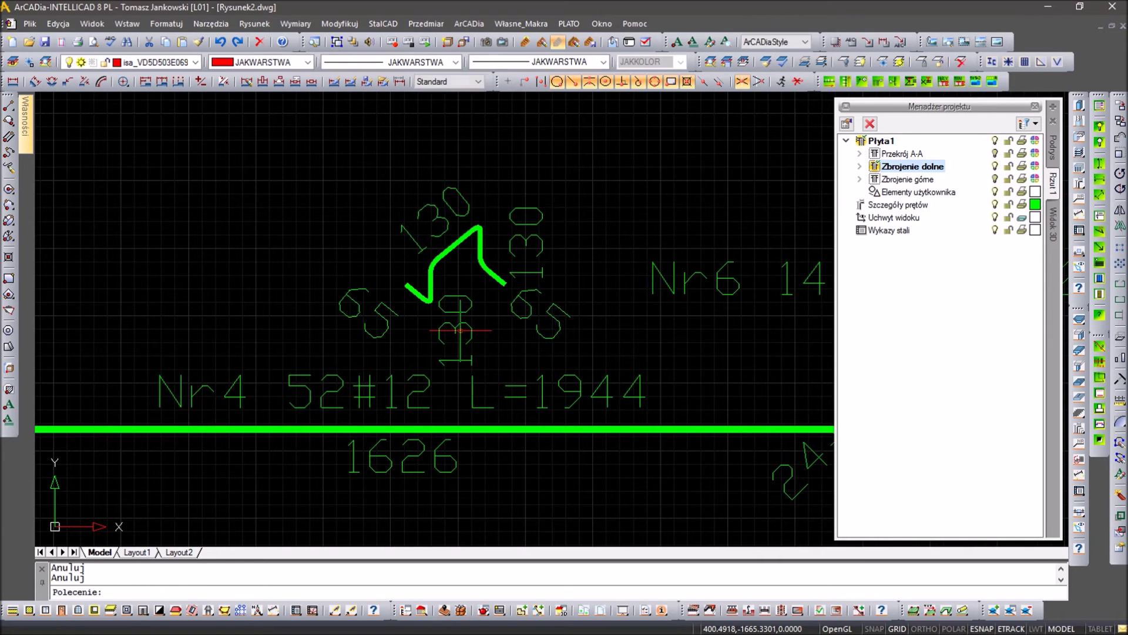
pyautogui.hotkey('ctrl', 's')
# Move the bent bar detail beside the Nr4 bar.
pyautogui.click(458, 258)
pyautogui.press('Return')
pyautogui.click(297, 251)
pyautogui.scroll(-3, 297, 234)
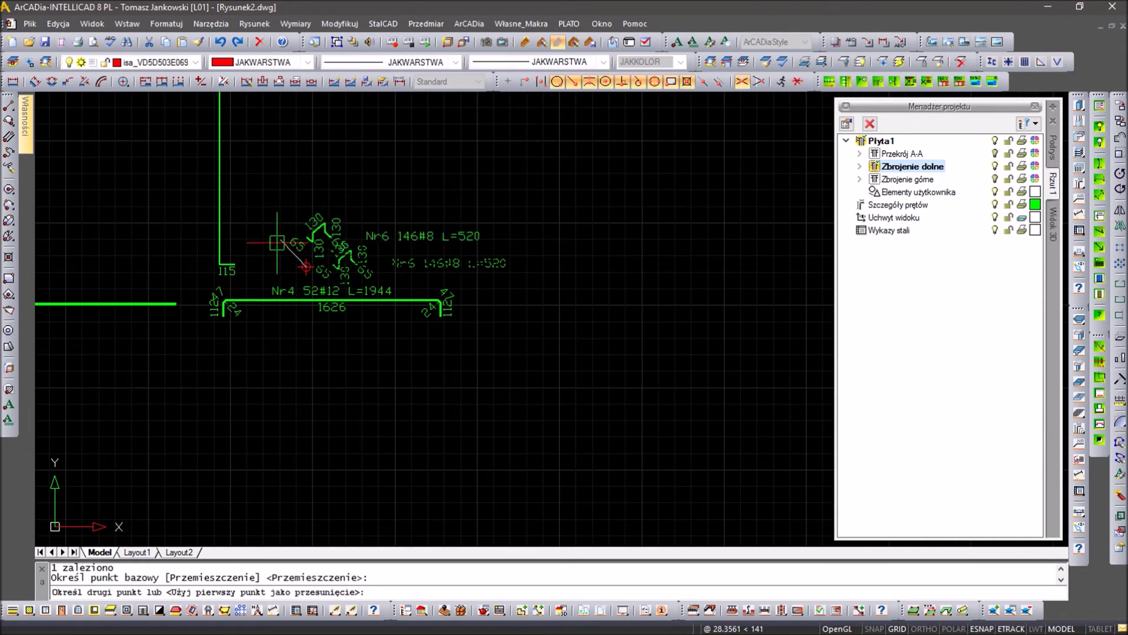
pyautogui.click(300, 235)
pyautogui.scroll(-2, 372, 432)
pyautogui.scroll(-2, 356, 292)
pyautogui.press('Escape')
pyautogui.press('Escape')
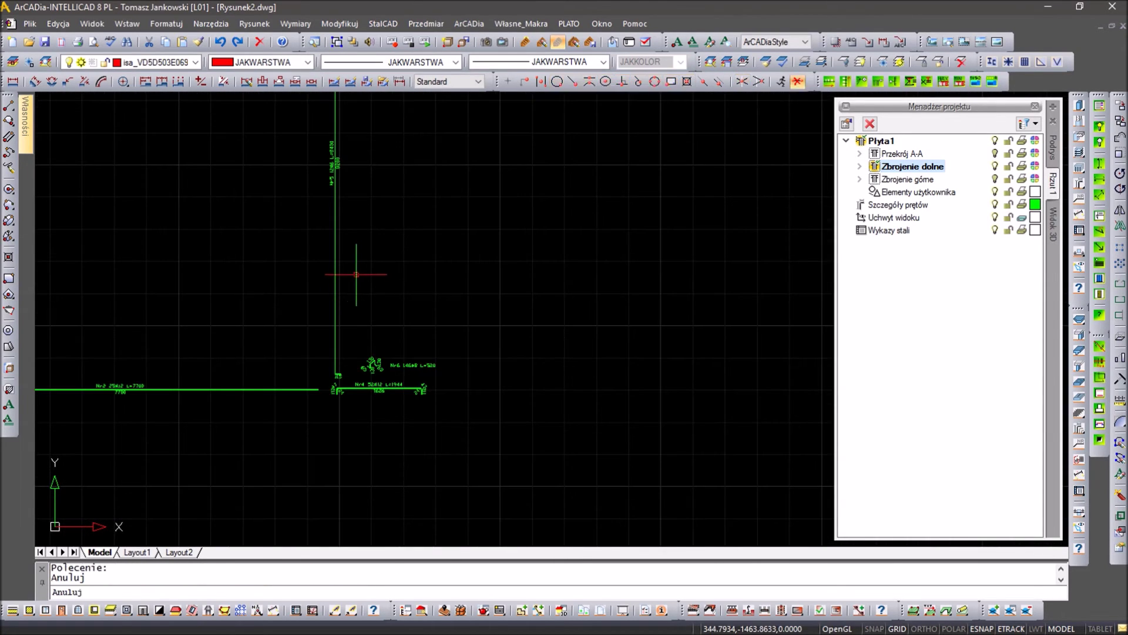
pyautogui.write('o')
# Rotate the vertical bar detail about a pivot with ORTHO locked to right angles.
pyautogui.moveTo(324, 208); pyautogui.dragTo(343, 352, button='middle')
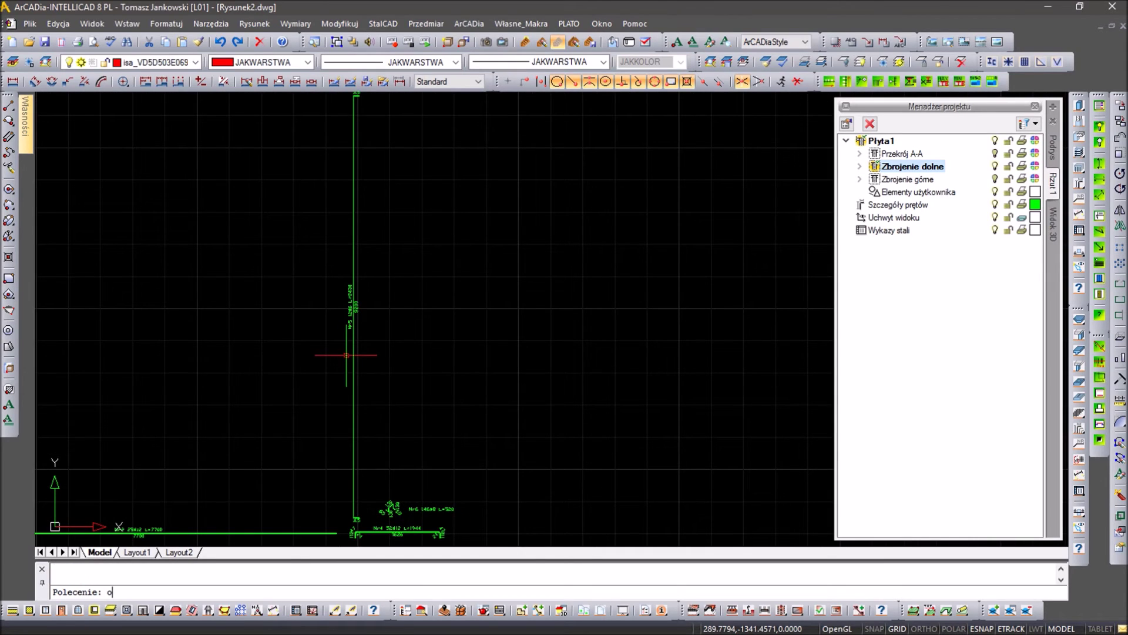
pyautogui.press('Return')
pyautogui.click(373, 247)
pyautogui.click(392, 337)
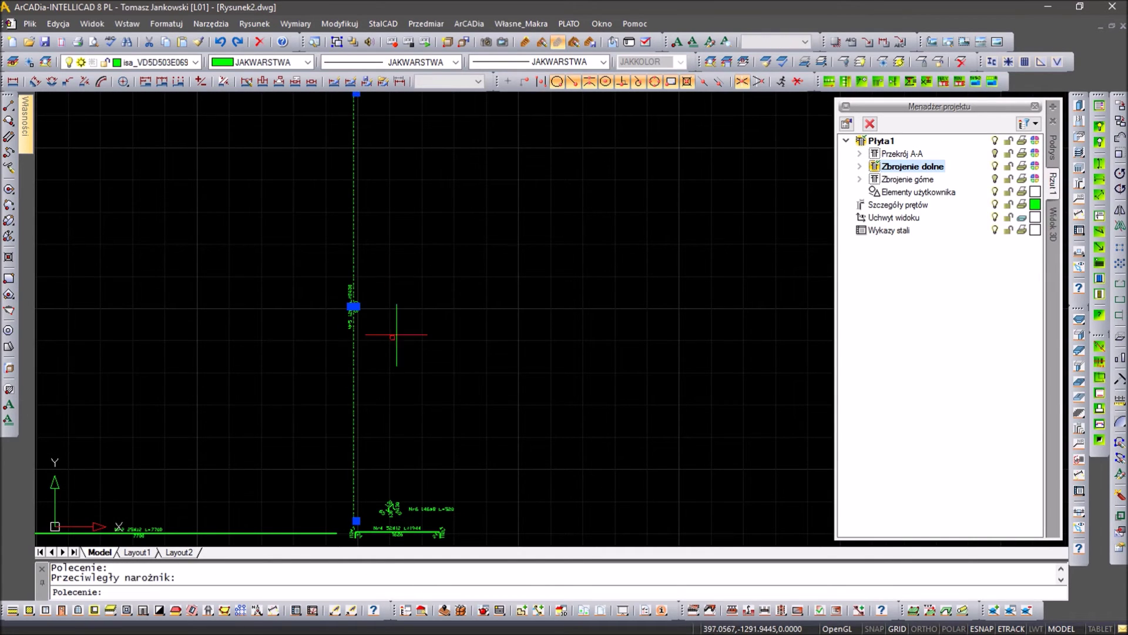
pyautogui.press('Escape')
pyautogui.press('Escape')
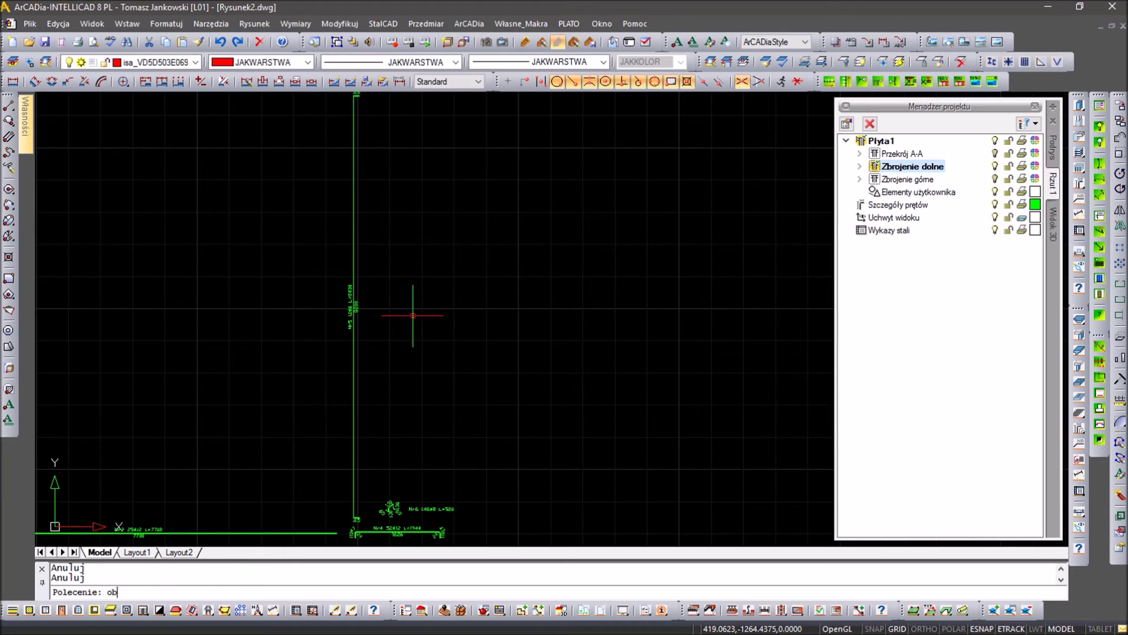
pyautogui.press('Return')
pyautogui.click(354, 322)
pyautogui.press('Return')
pyautogui.click(425, 295)
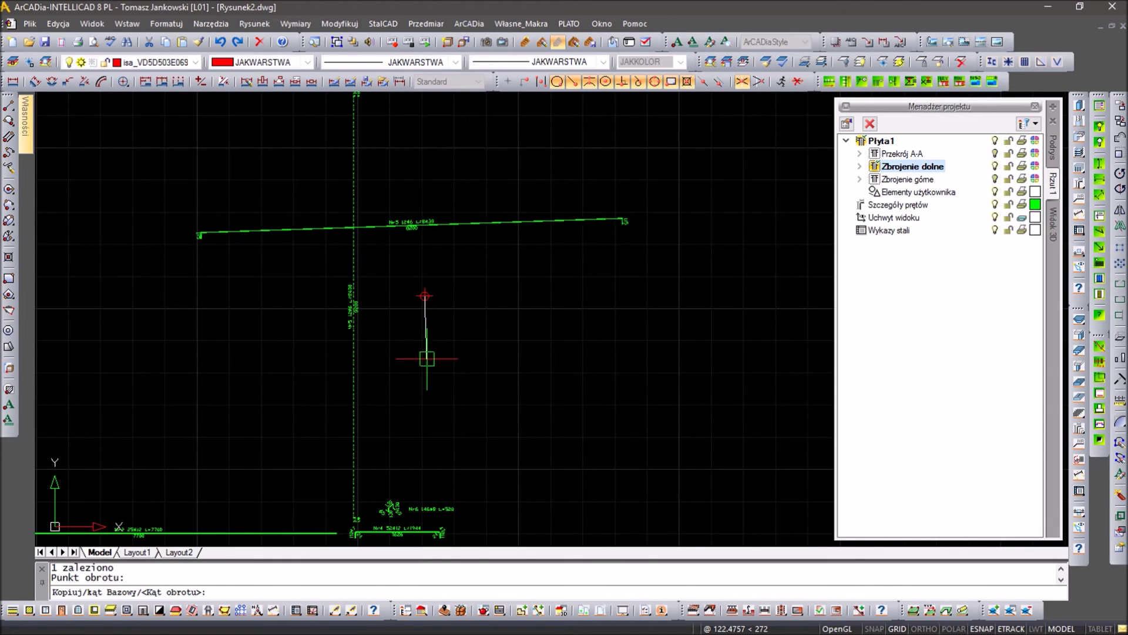
pyautogui.press('F8')
pyautogui.press('Escape')
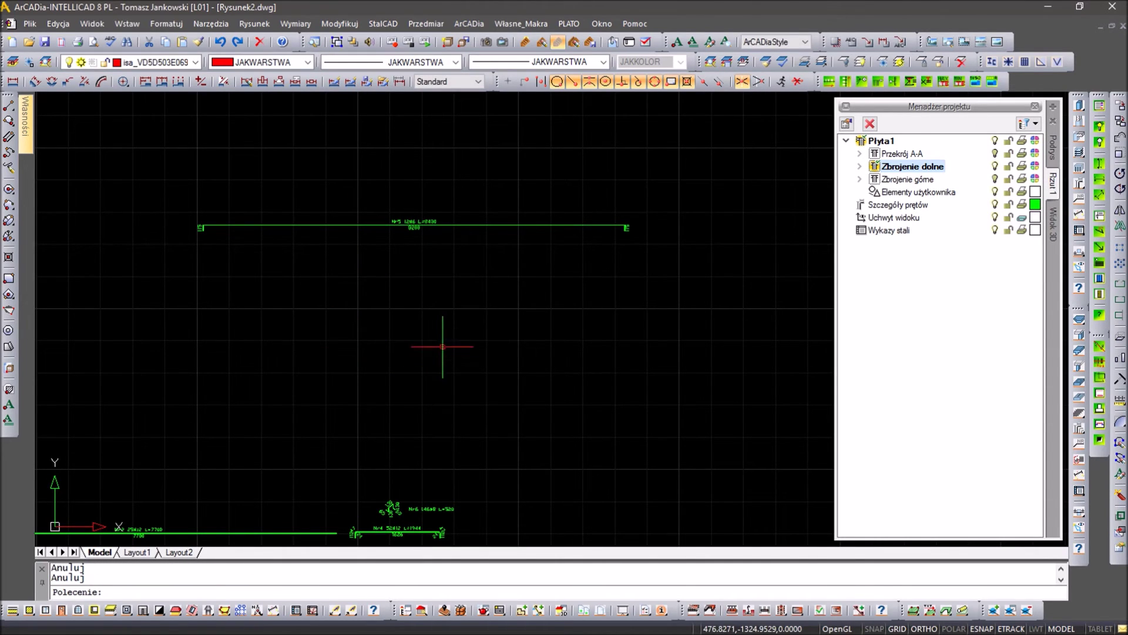
# Window-select the horizontal bar for a move, then pan toward the other bar details.
pyautogui.write('m')
pyautogui.press('Return')
pyautogui.click(658, 219)
pyautogui.click(164, 287)
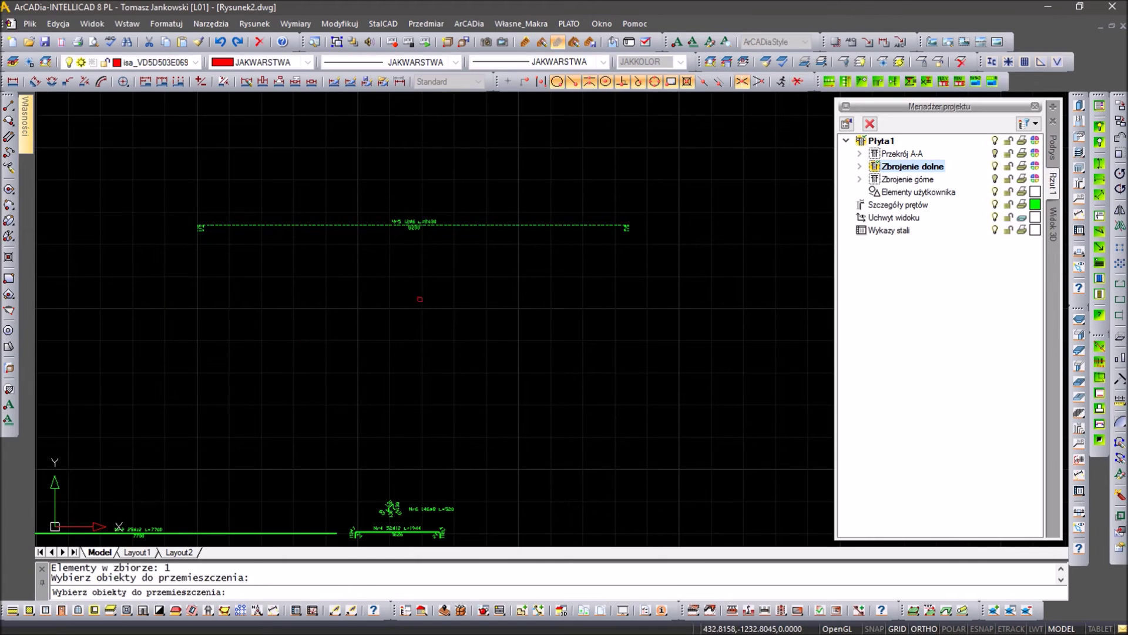
pyautogui.press('Return')
pyautogui.click(422, 276)
pyautogui.moveTo(251, 360); pyautogui.dragTo(414, 276, button='middle')
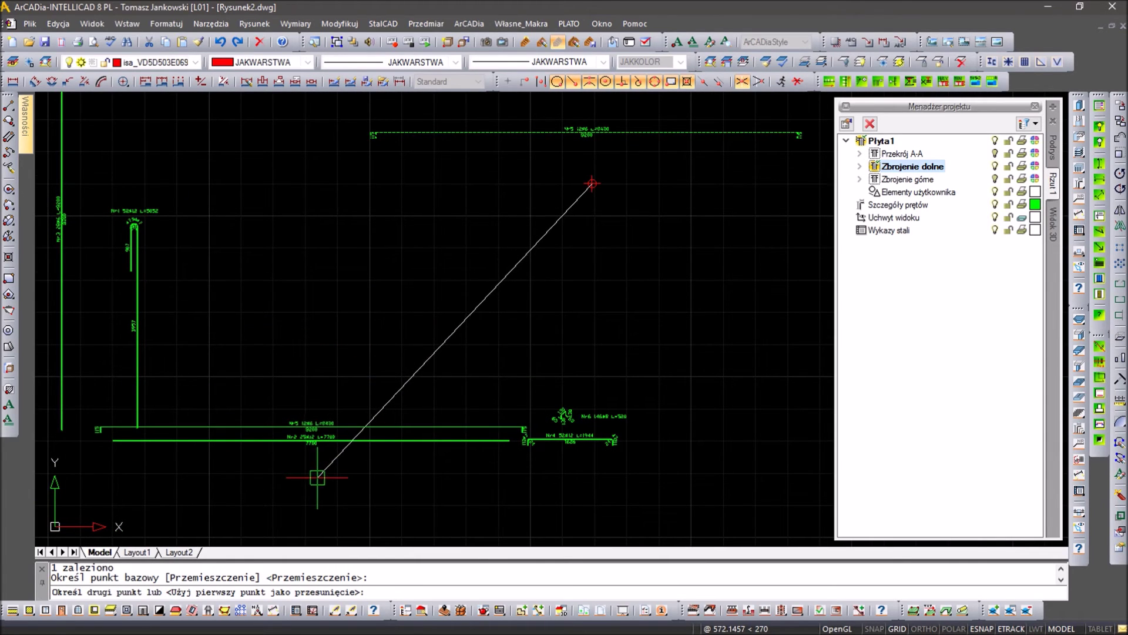
pyautogui.press('Escape')
# Move the horizontal bar beside the Nr1 bar.
pyautogui.moveTo(224, 405); pyautogui.dragTo(453, 459, button='middle')
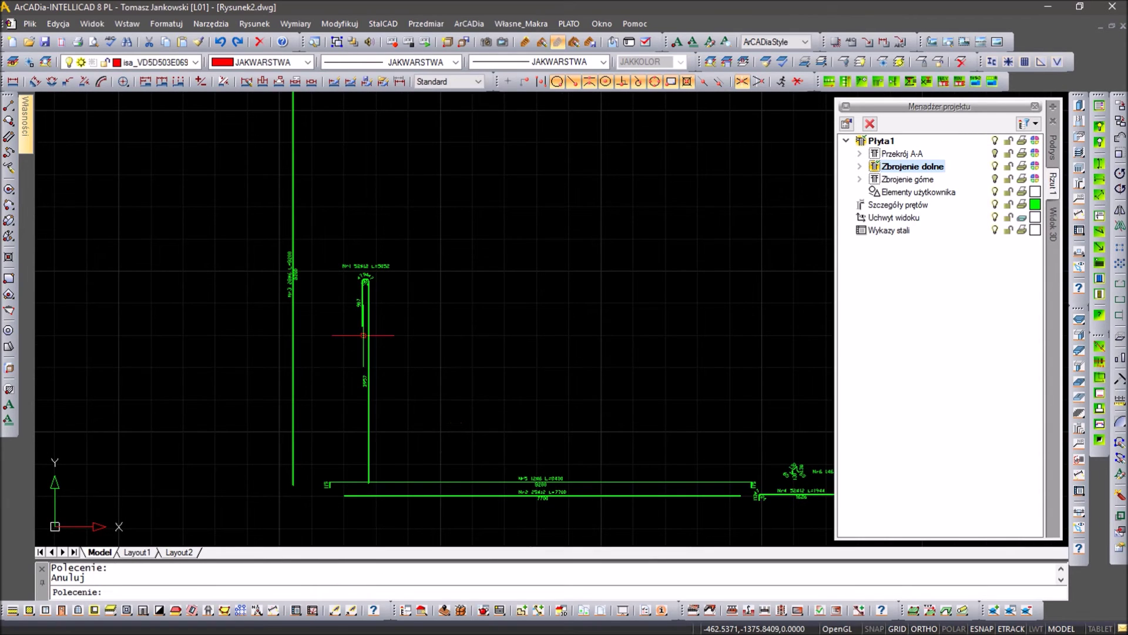
pyautogui.press('Return')
pyautogui.moveTo(421, 232); pyautogui.dragTo(345, 416)
pyautogui.press('Return')
pyautogui.click(585, 359)
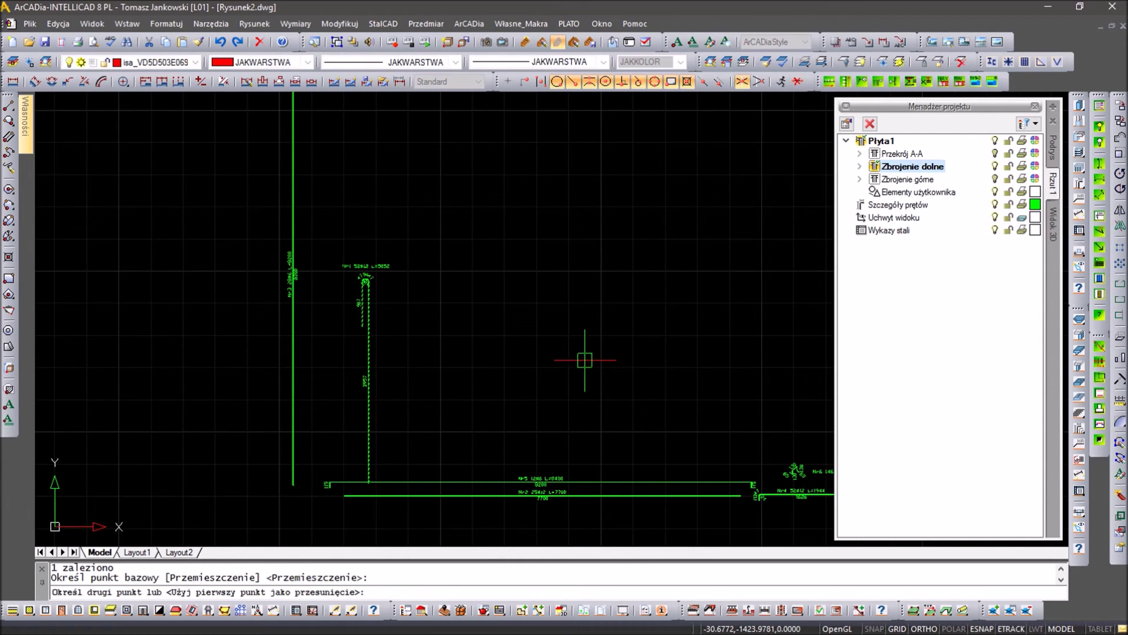
pyautogui.click(544, 362)
# Shift both bars up and to the right.
pyautogui.press('Return')
pyautogui.moveTo(540, 450); pyautogui.dragTo(532, 356, button='middle')
pyautogui.click(585, 343)
pyautogui.click(529, 455)
pyautogui.press('Return')
pyautogui.click(549, 433)
pyautogui.click(597, 320)
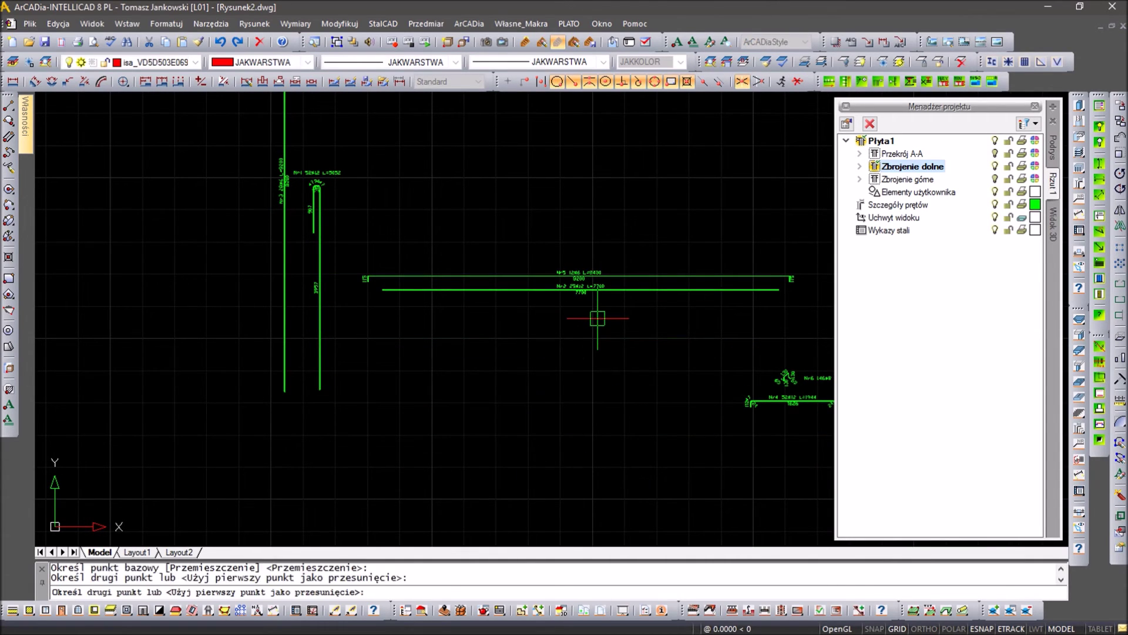
pyautogui.press('Escape')
pyautogui.press('Escape')
# Rotate the Nr5 and Nr2 bars upright.
pyautogui.scroll(-5, 552, 335)
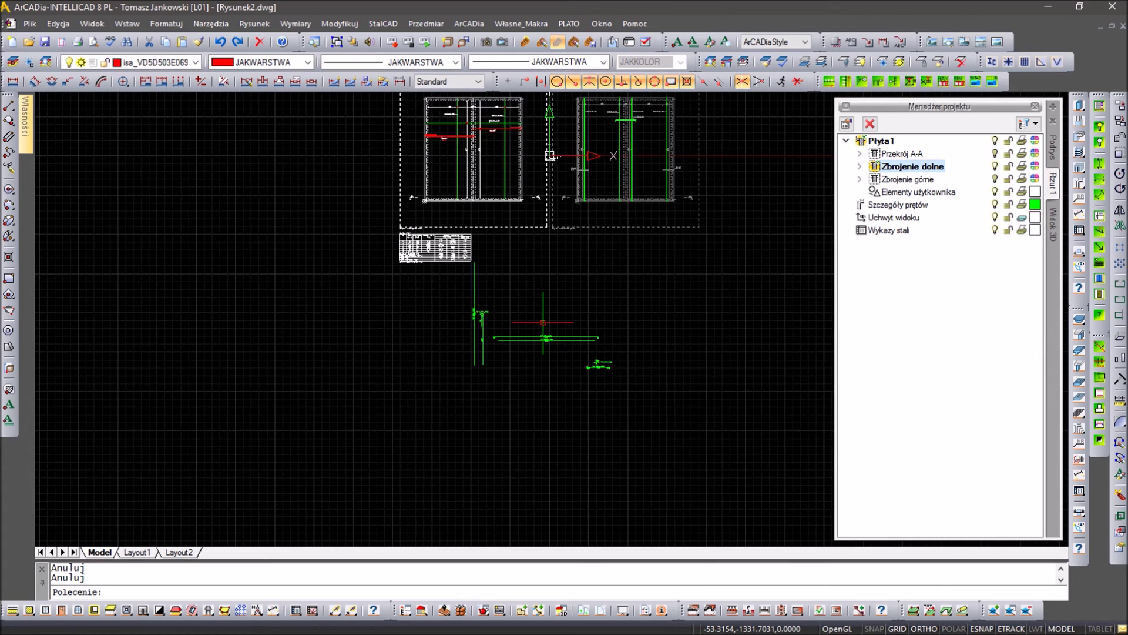
pyautogui.scroll(5, 545, 336)
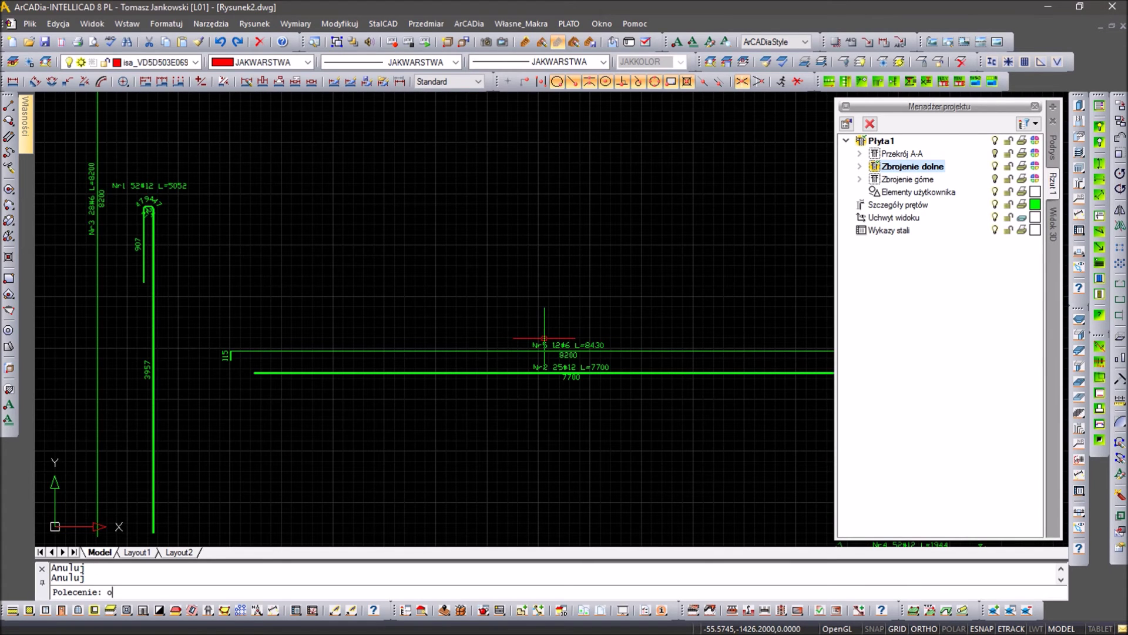
pyautogui.write('br')
pyautogui.press('Return')
pyautogui.click(631, 296)
pyautogui.click(487, 438)
pyautogui.press('Return')
pyautogui.click(503, 300)
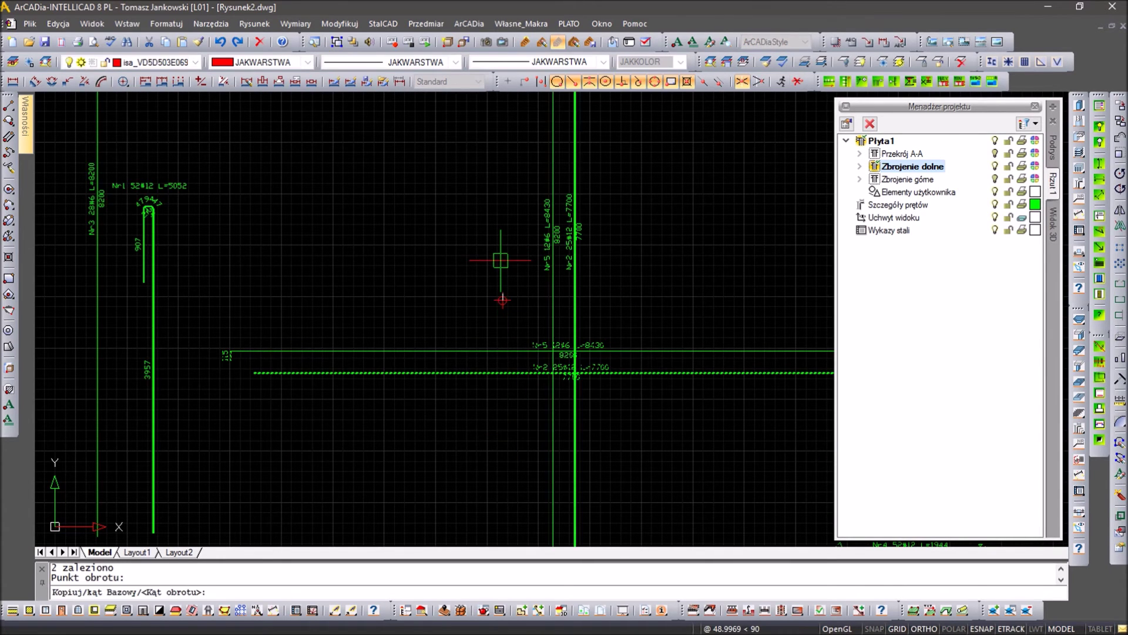
pyautogui.click(501, 261)
# Start a move of the bars, cancel it, and bring Nr4 and Nr6 into view.
pyautogui.scroll(-3, 482, 281)
pyautogui.scroll(-2, 482, 281)
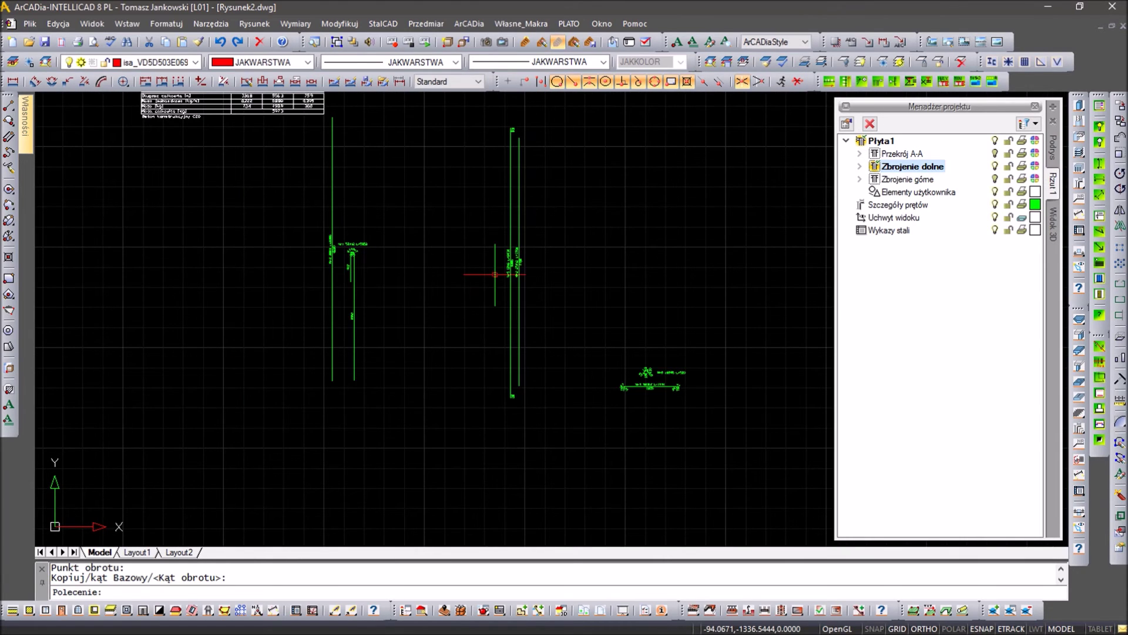
pyautogui.write('m')
pyautogui.press('Return')
pyautogui.click(571, 222)
pyautogui.click(491, 317)
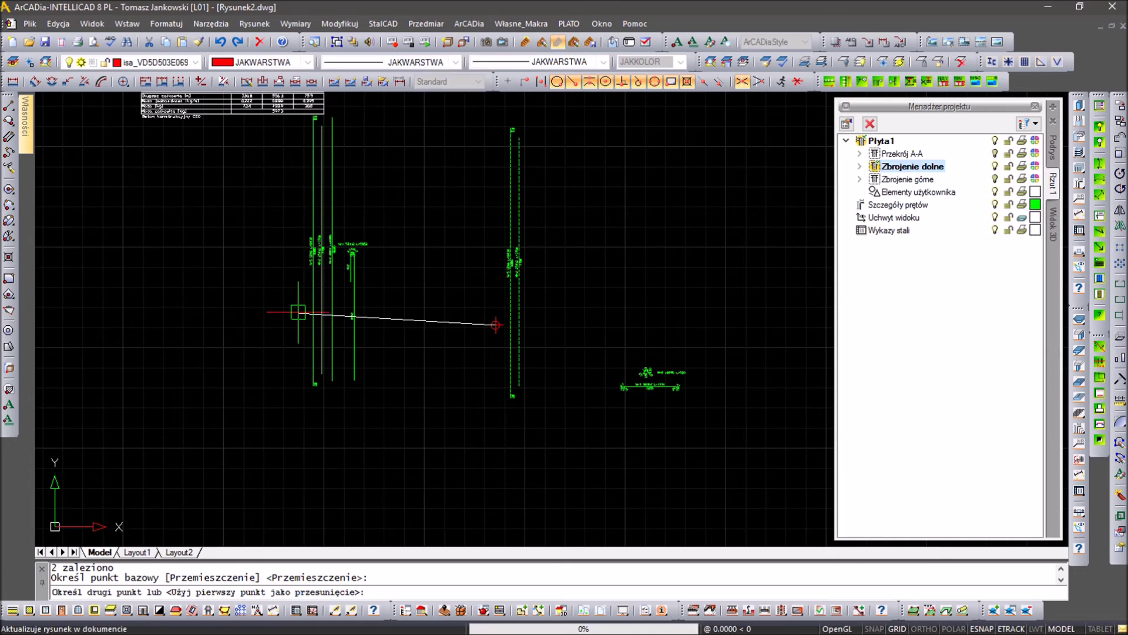
pyautogui.press('Escape')
pyautogui.press('Escape')
pyautogui.scroll(5, 705, 372)
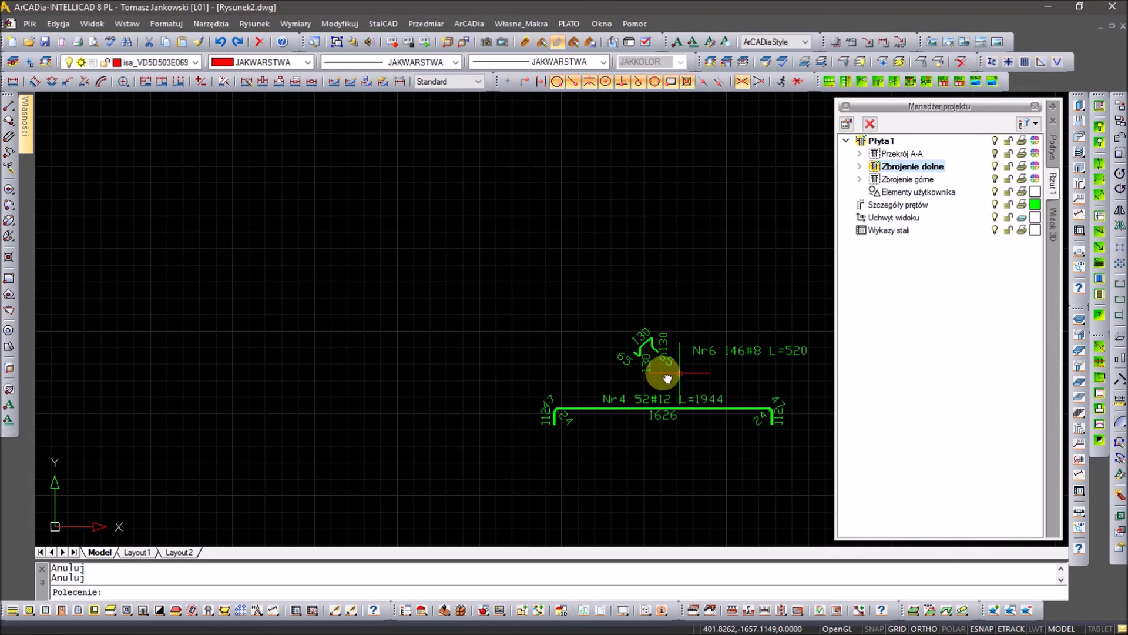
pyautogui.moveTo(667, 379); pyautogui.dragTo(563, 374, button='middle')
# Move the Nr6 bar closer above the Nr4 bar.
pyautogui.press('Return')
pyautogui.click(707, 283)
pyautogui.click(400, 411)
pyautogui.press('Return')
pyautogui.click(425, 357)
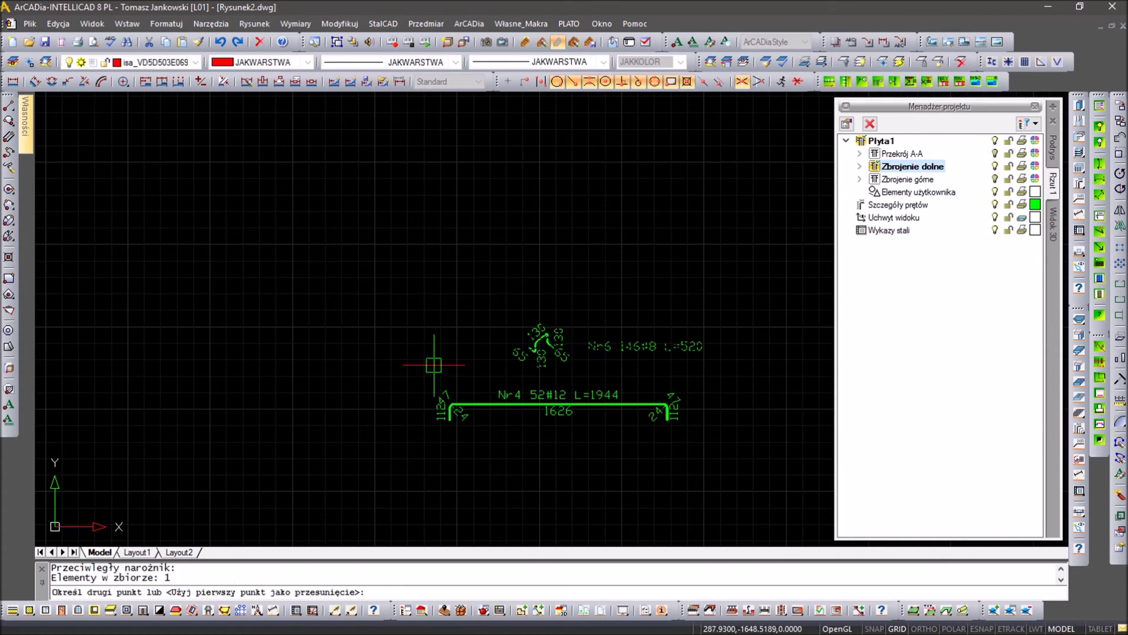
pyautogui.click(425, 356)
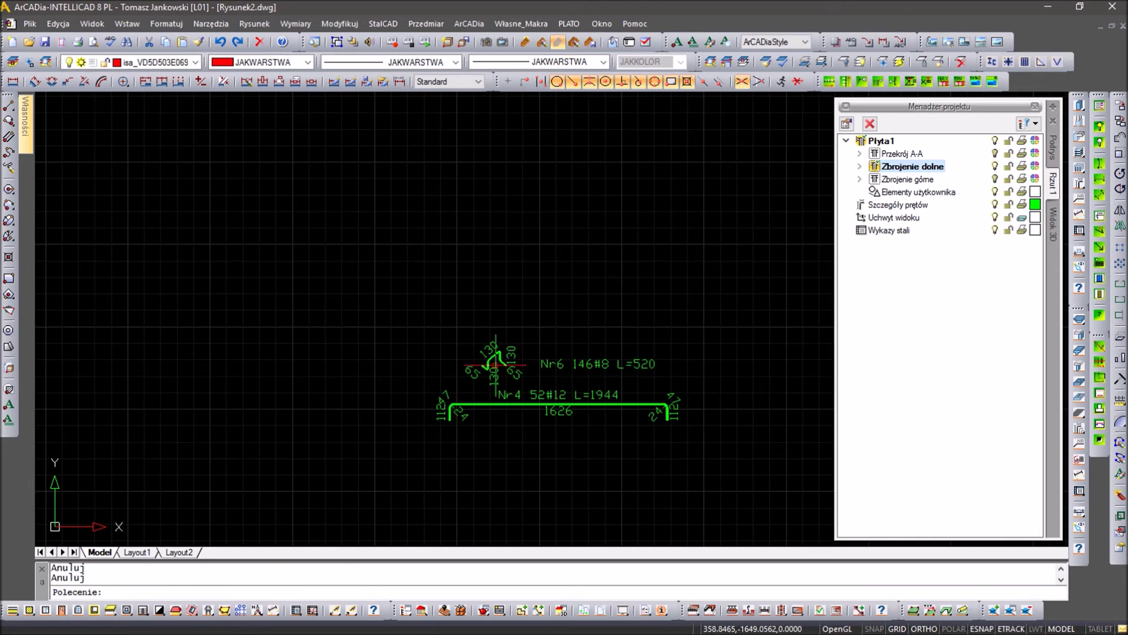
# Move the Nr4 and Nr6 shapes beside the other bar details.
pyautogui.write('m')
pyautogui.press('Return')
pyautogui.click(746, 310)
pyautogui.press('Return')
pyautogui.click(520, 446)
pyautogui.scroll(-5, 599, 452)
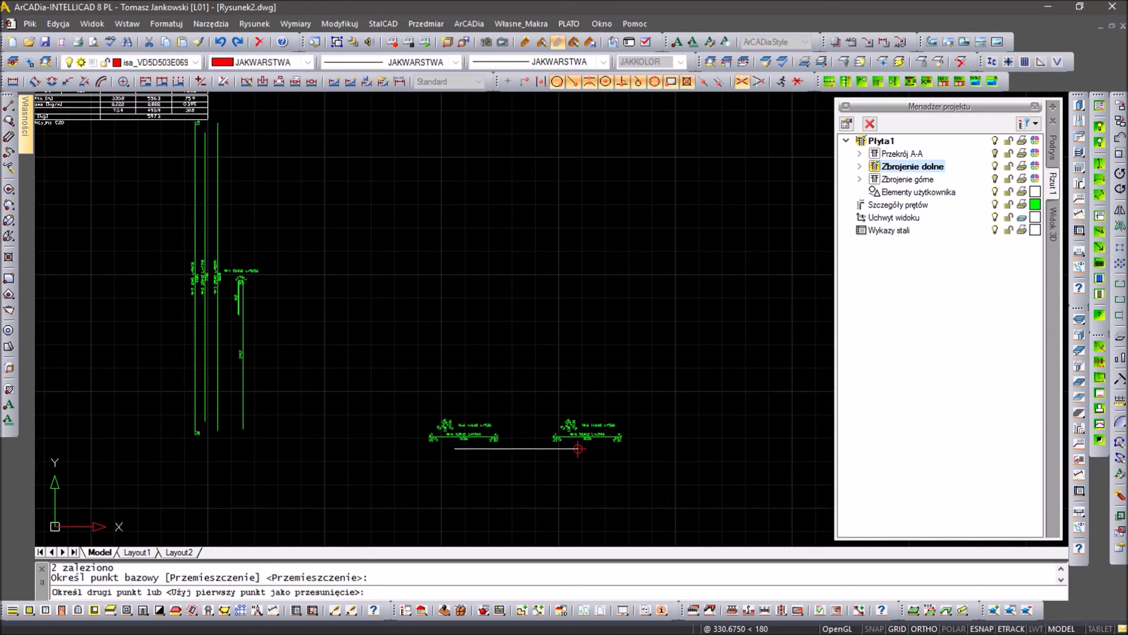
pyautogui.click(294, 230)
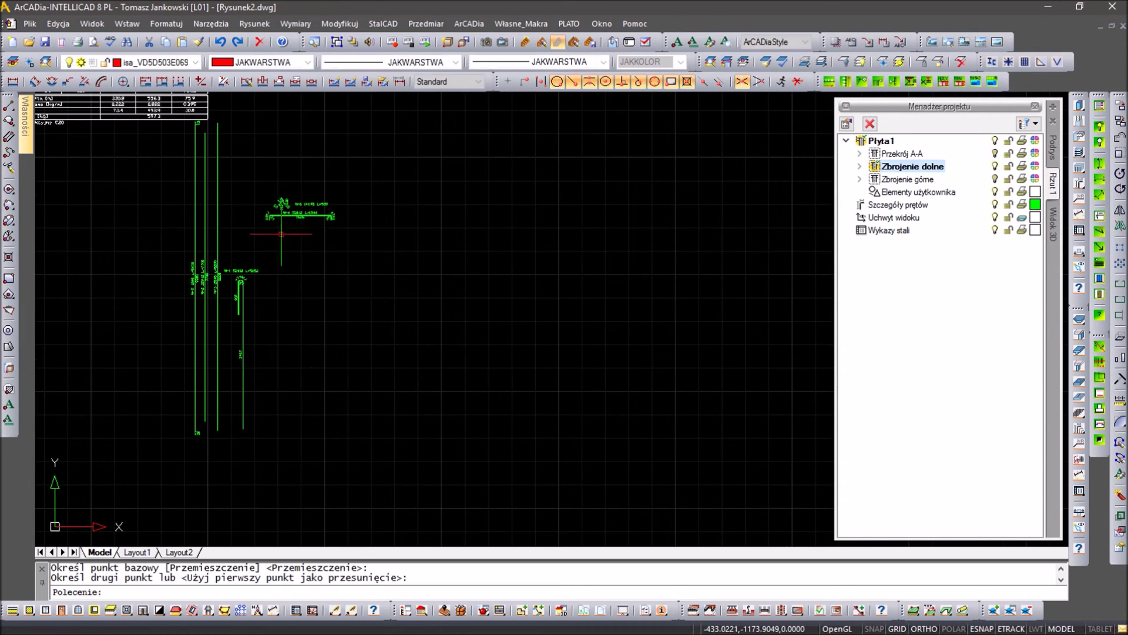
pyautogui.press('Escape')
pyautogui.press('Escape')
pyautogui.moveTo(357, 302); pyautogui.dragTo(388, 329, button='middle')
pyautogui.scroll(3, 316, 199)
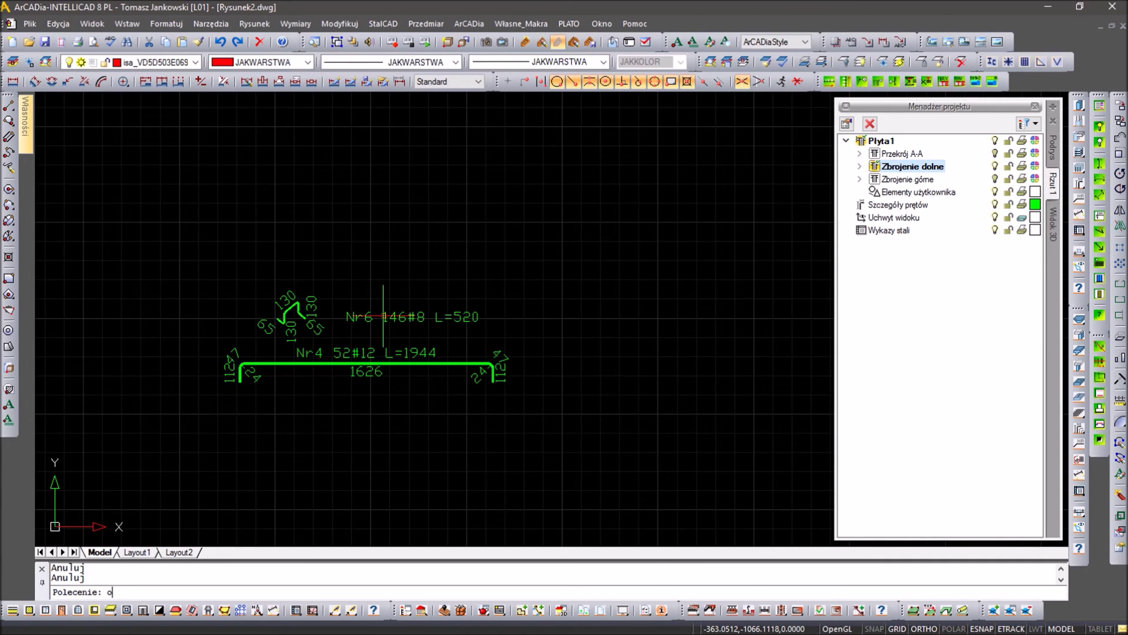
# Rotate the Nr4 and Nr6 shapes upright.
pyautogui.write('br')
pyautogui.press('Return')
pyautogui.click(539, 413)
pyautogui.click(129, 271)
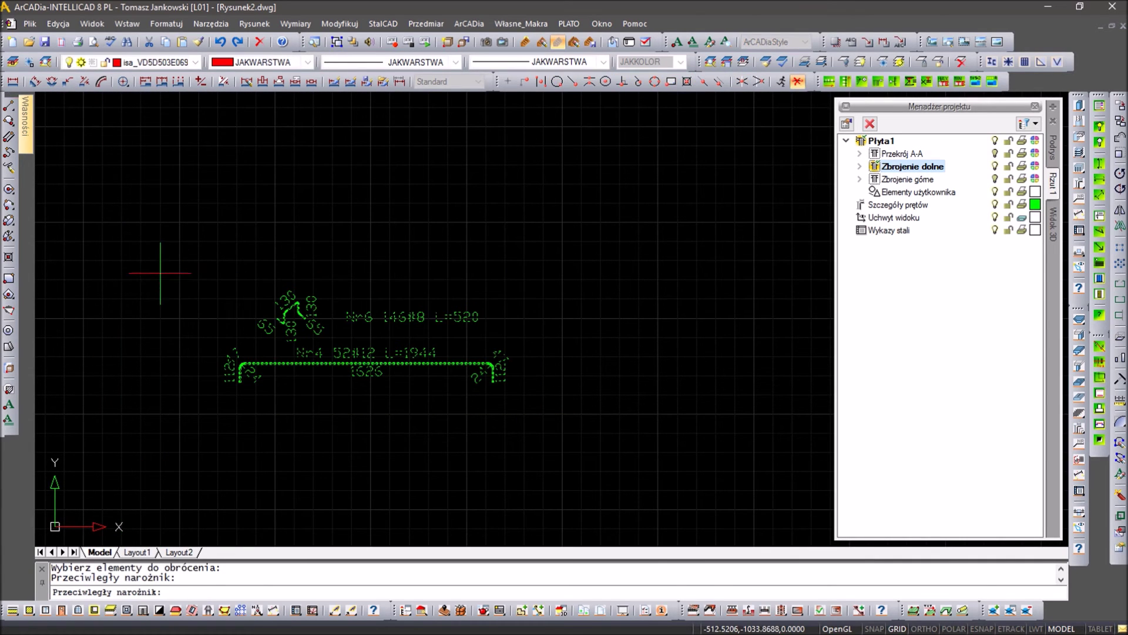
pyautogui.click(292, 229)
pyautogui.click(296, 190)
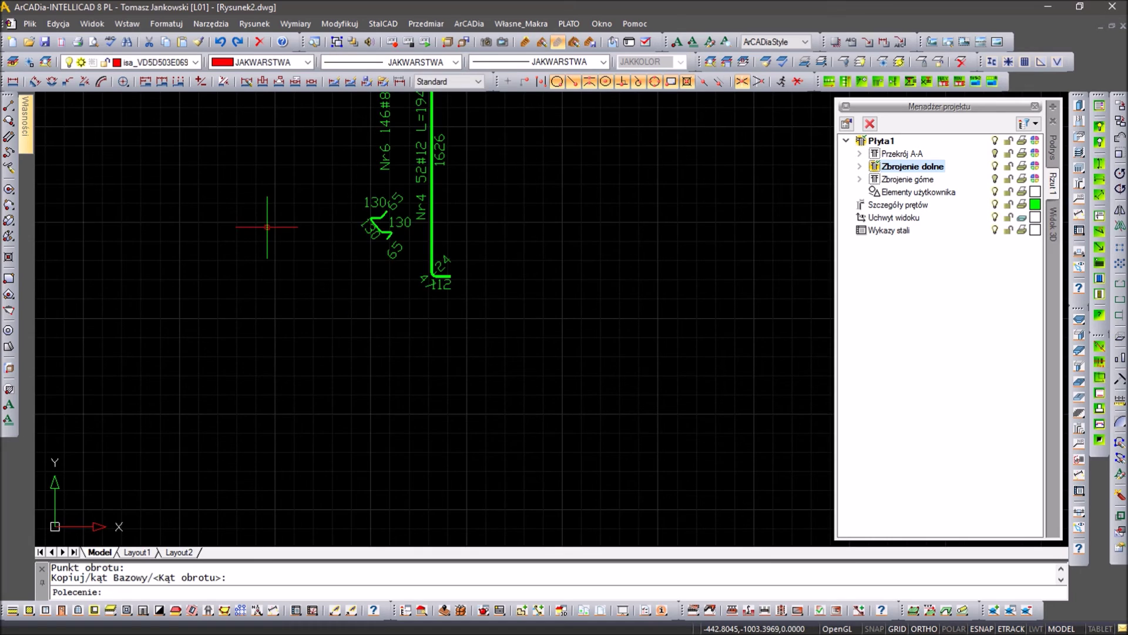
pyautogui.scroll(-2, 295, 327)
pyautogui.scroll(-3, 289, 317)
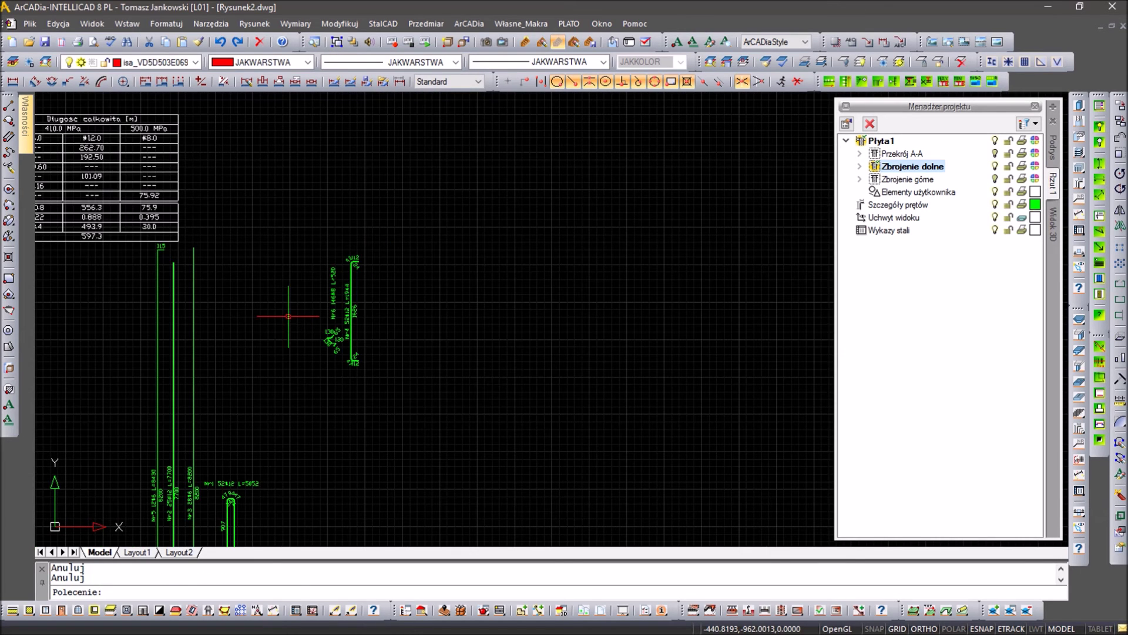
pyautogui.write('m')
pyautogui.click(395, 251)
# Drop the window-selected bar details at a new spot.
pyautogui.click(303, 390)
pyautogui.click(520, 324)
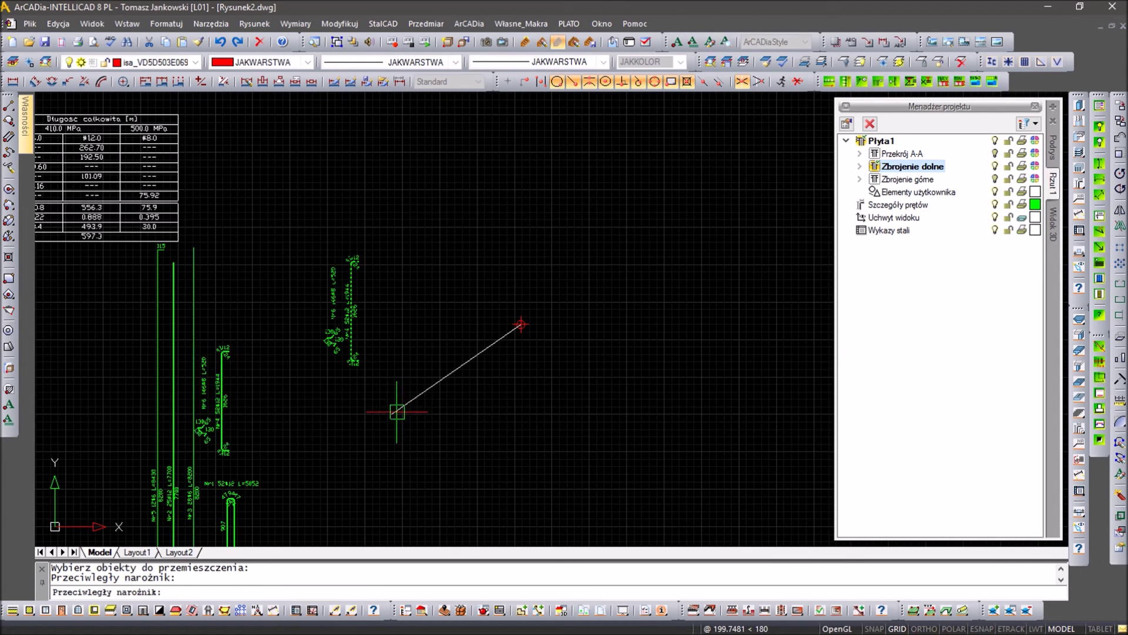
pyautogui.click(264, 335)
pyautogui.scroll(-2, 245, 383)
pyautogui.scroll(-1, 290, 321)
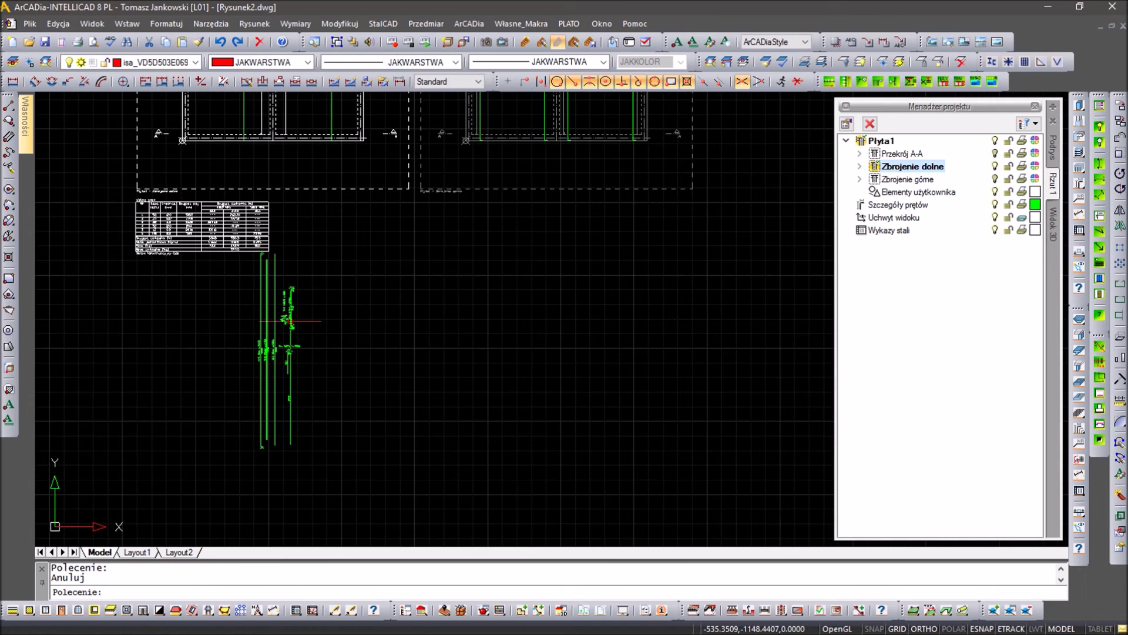
# Move all upright bar details just left of the Zbrojenie dolne plan frame.
pyautogui.press('Return')
pyautogui.click(364, 483)
pyautogui.click(226, 240)
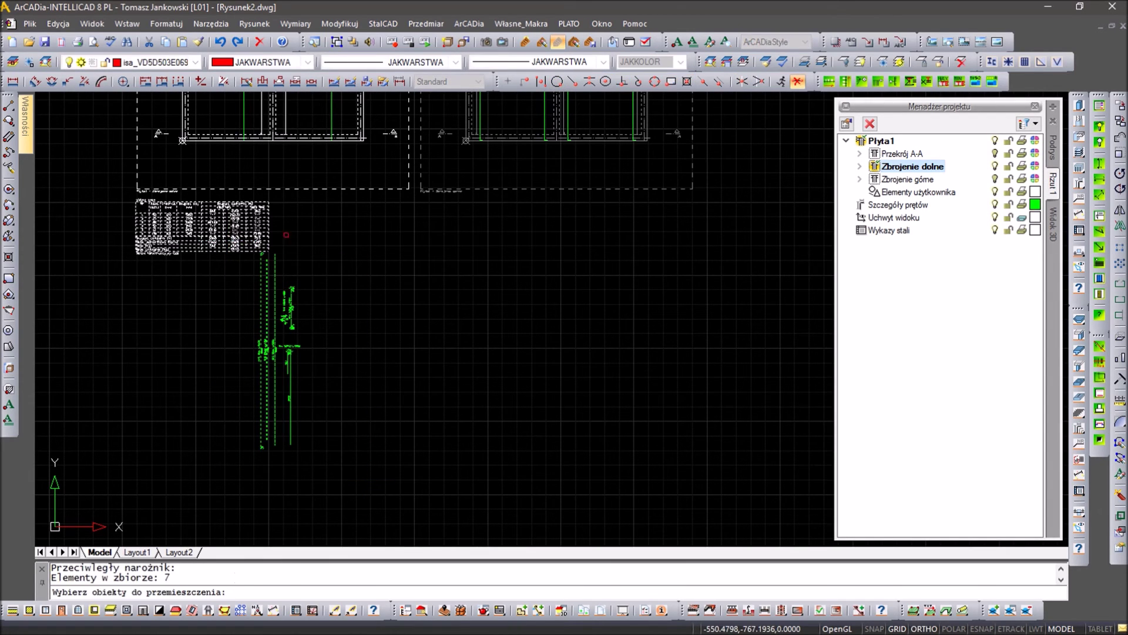
pyautogui.press('Return')
pyautogui.click(272, 346)
pyautogui.moveTo(80, 143)
pyautogui.mouseDown(button='middle')
pyautogui.moveTo(240, 263)
pyautogui.moveTo(337, 370)
pyautogui.mouseUp(button='middle')
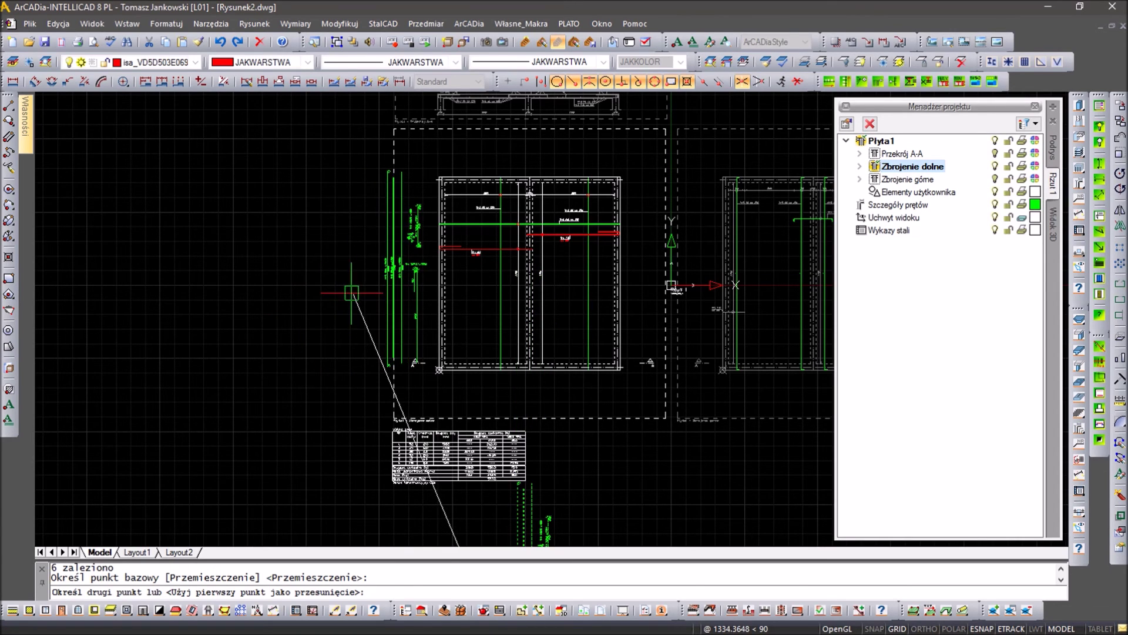
pyautogui.click(351, 293)
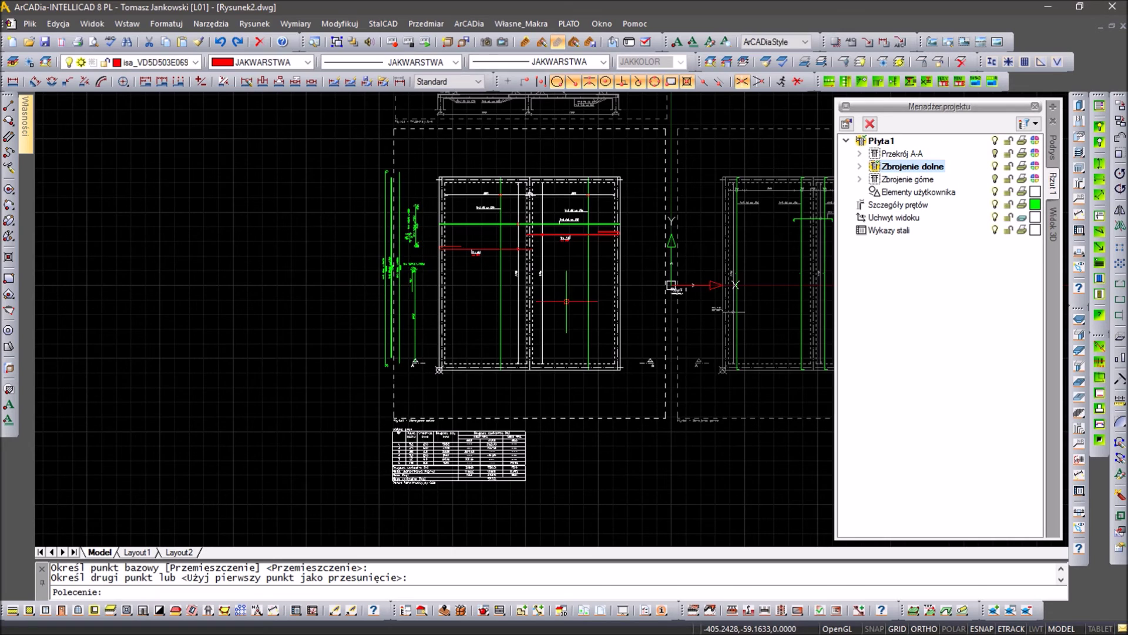
# Pan to the plan and steel list and expand Zbrojenie dolne in the project tree.
pyautogui.scroll(3, 655, 348)
pyautogui.scroll(-3, 525, 264)
pyautogui.scroll(-2, 525, 264)
pyautogui.moveTo(519, 347); pyautogui.dragTo(520, 352, button='middle')
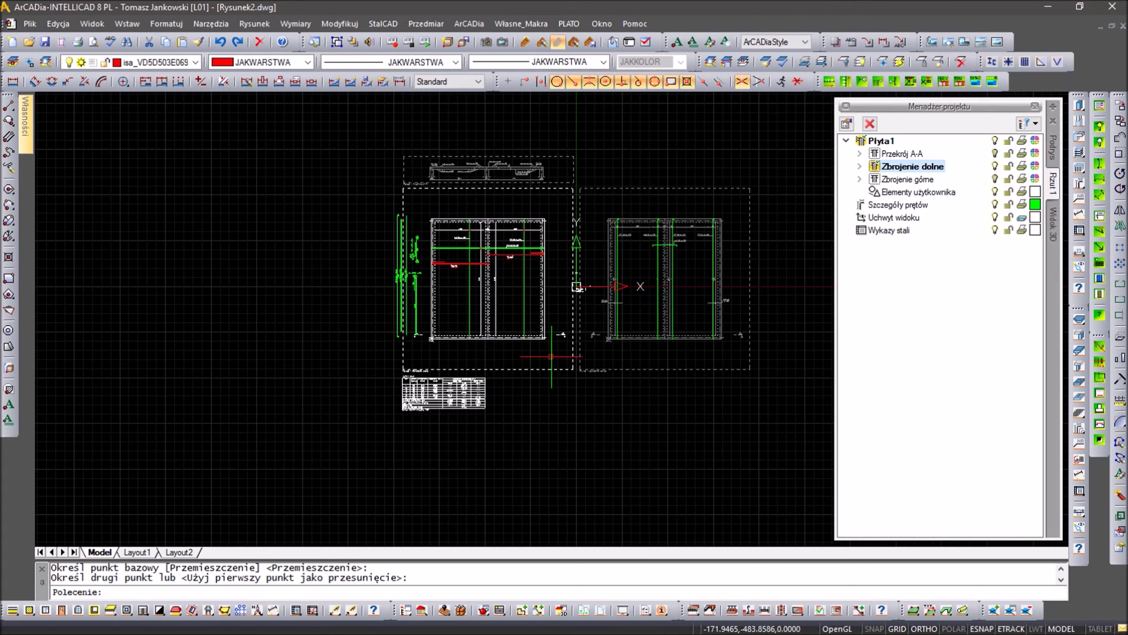
pyautogui.scroll(3, 552, 356)
pyautogui.scroll(2, 541, 352)
pyautogui.moveTo(541, 353)
pyautogui.mouseDown(button='middle')
pyautogui.moveTo(559, 390)
pyautogui.moveTo(680, 264)
pyautogui.mouseUp(button='middle')
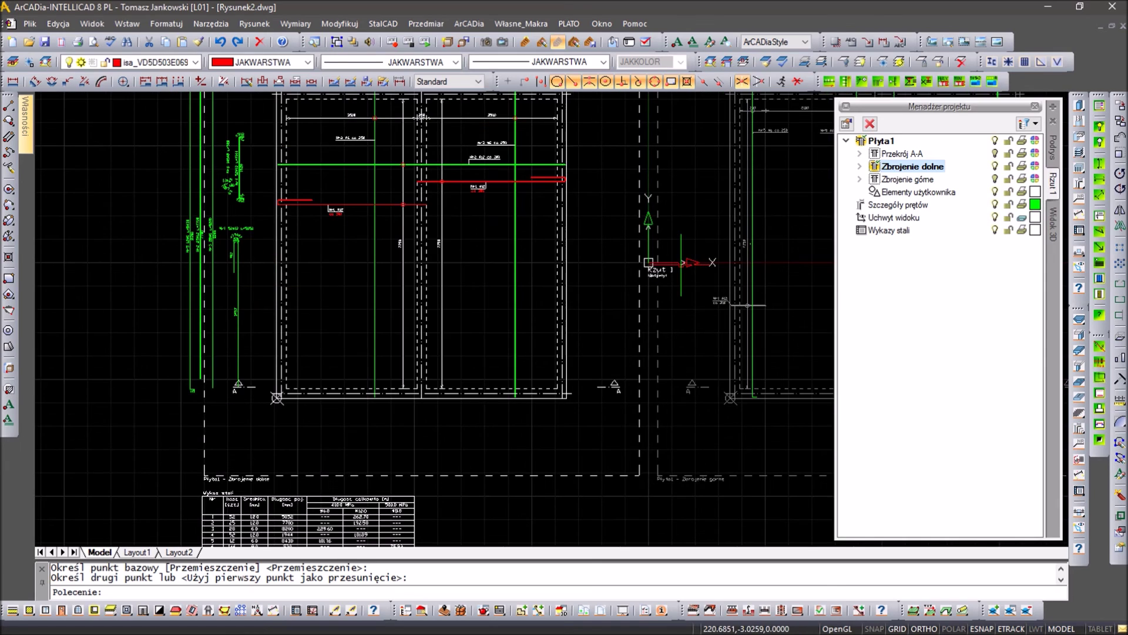
pyautogui.click(859, 166)
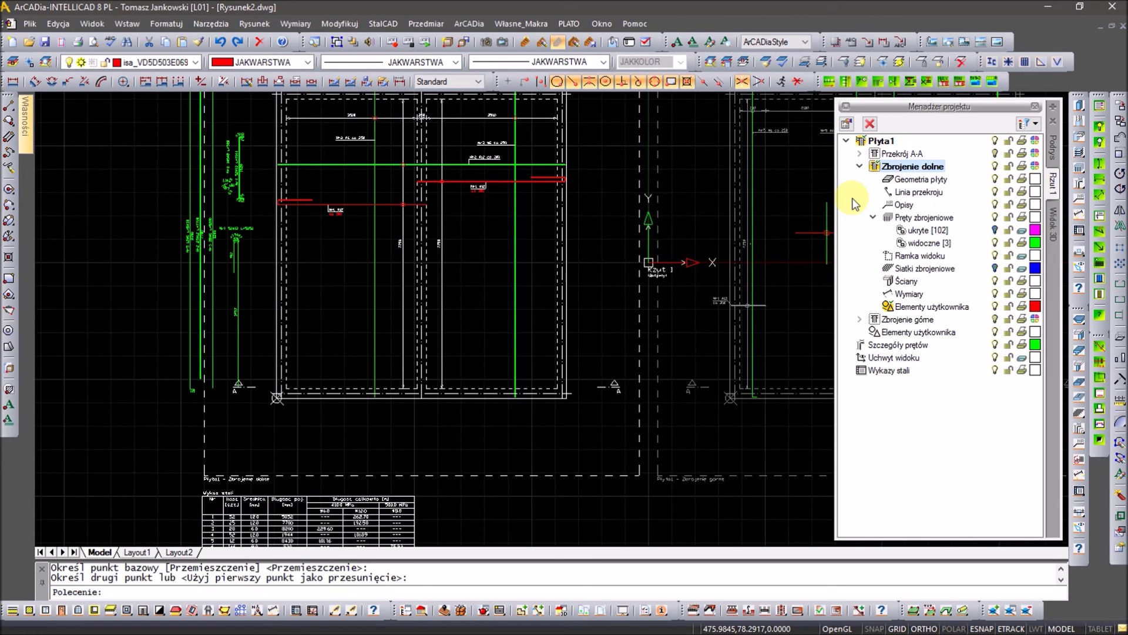
# Hide the Zbrojenie dolne view frame and collapse its branch.
pyautogui.click(995, 255)
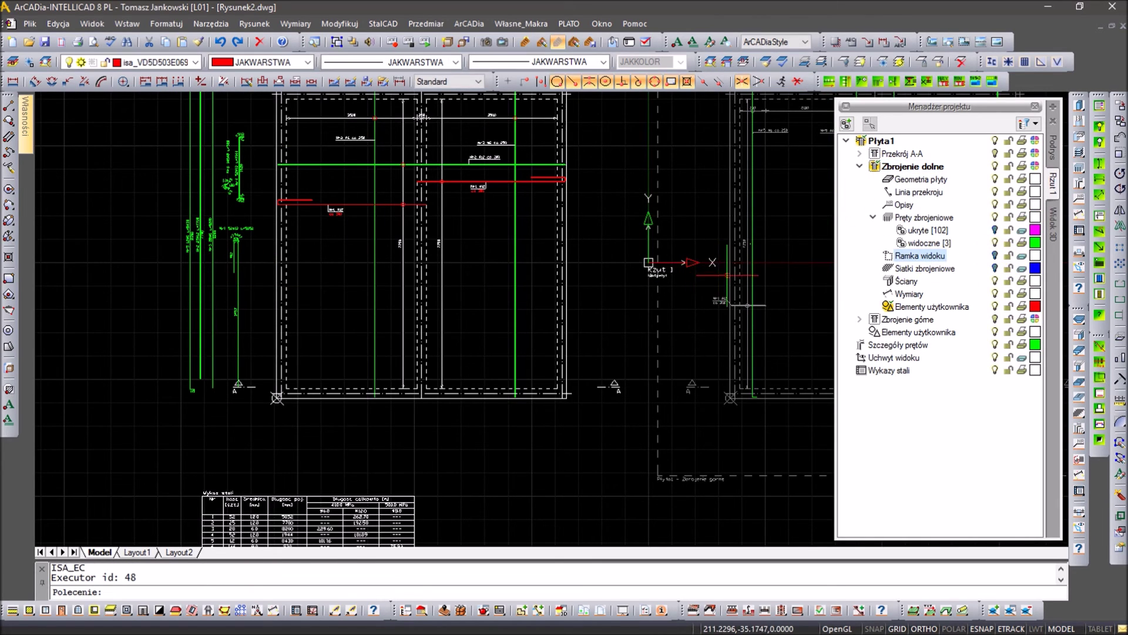
pyautogui.moveTo(721, 272); pyautogui.dragTo(594, 281, button='middle')
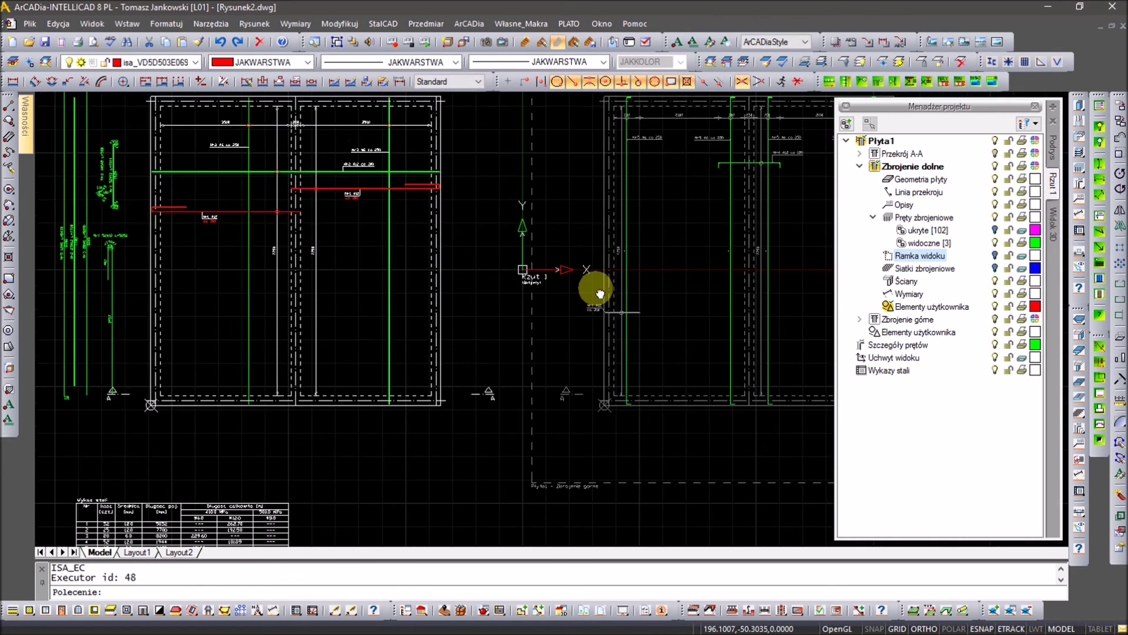
pyautogui.click(859, 168)
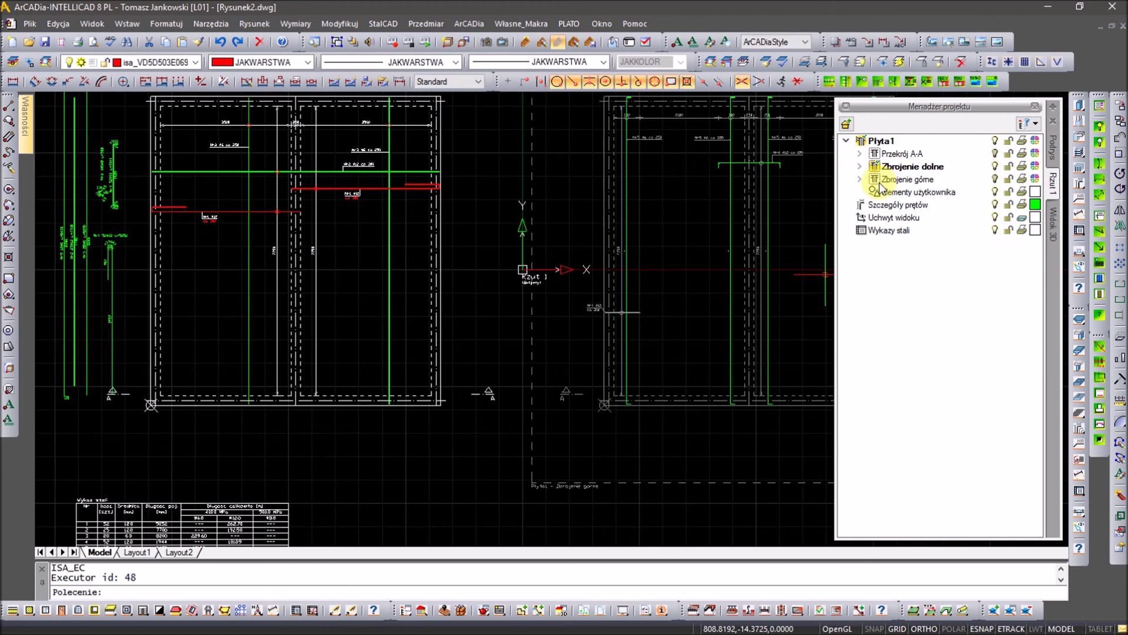
# Activate Zbrojenie górne and switch off its Ramka widoku frame.
pyautogui.doubleClick(896, 179)
pyautogui.click(859, 179)
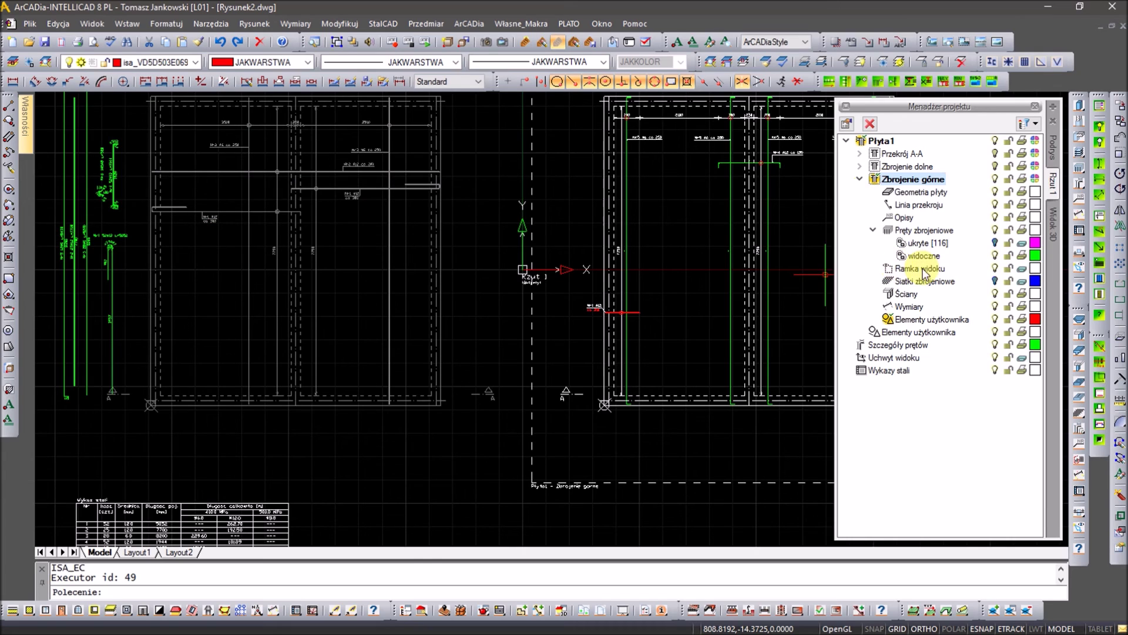
pyautogui.click(994, 269)
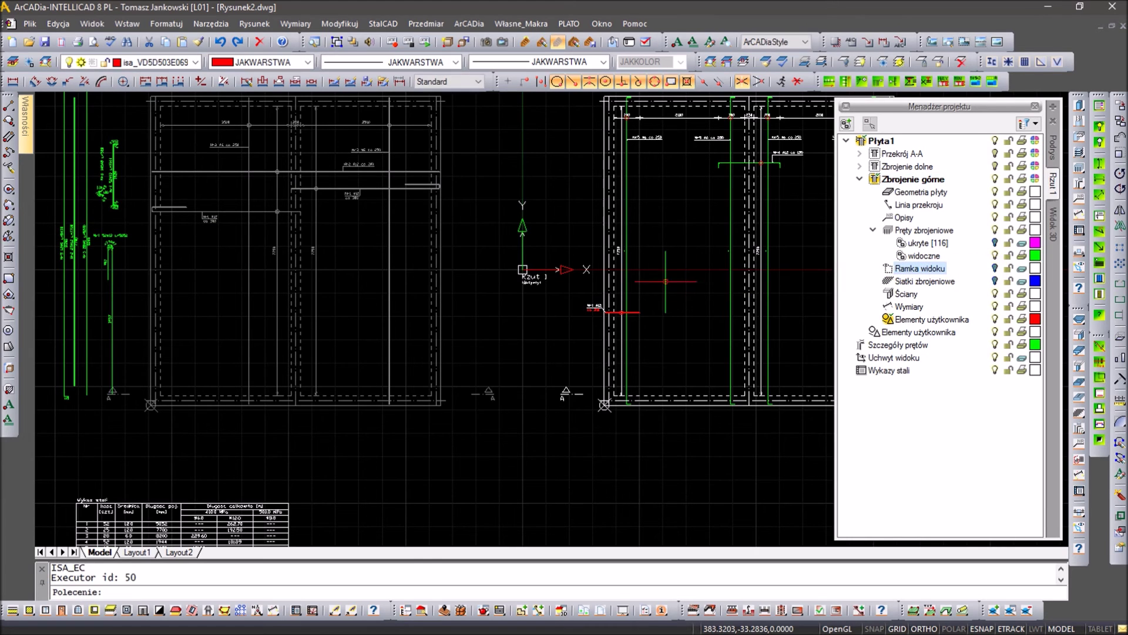
pyautogui.scroll(-1, 564, 258)
pyautogui.scroll(-1, 587, 229)
pyautogui.scroll(3, 547, 217)
pyautogui.press('Escape')
pyautogui.press('Escape')
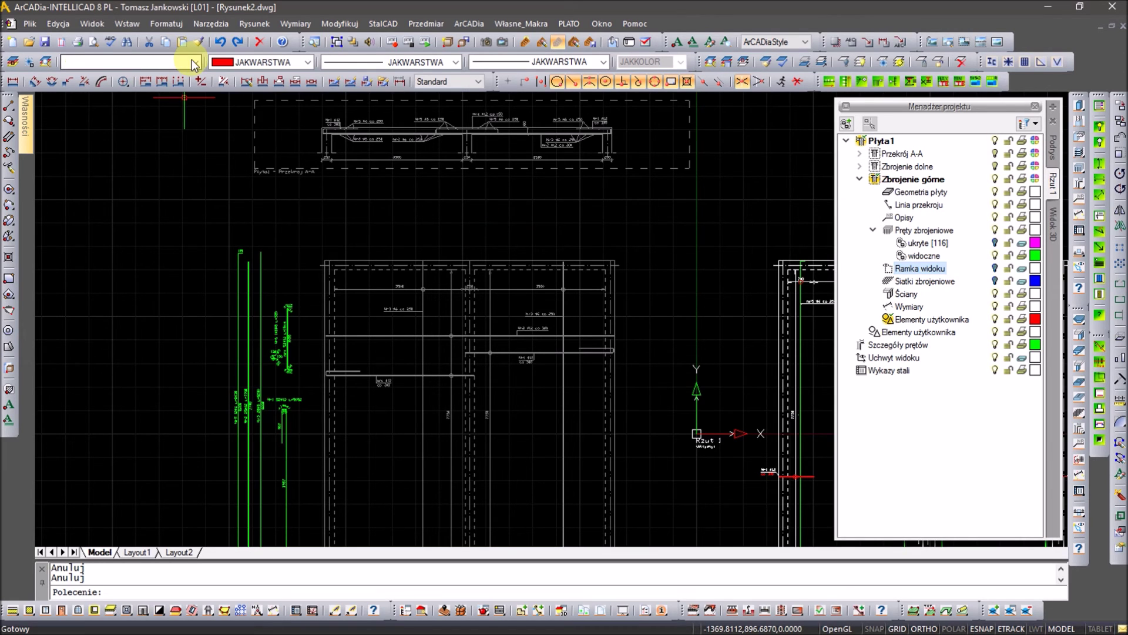
# Make layer 0 the current drawing layer from the layer list.
pyautogui.click(159, 61)
pyautogui.scroll(5, 201, 120)
pyautogui.scroll(5, 176, 106)
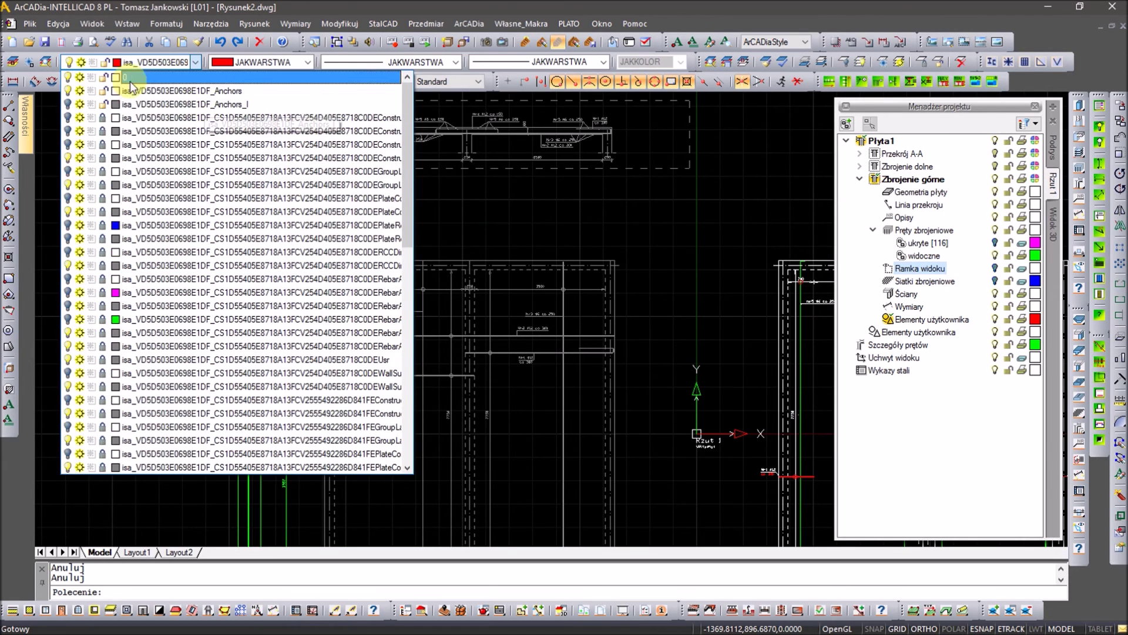
pyautogui.click(118, 86)
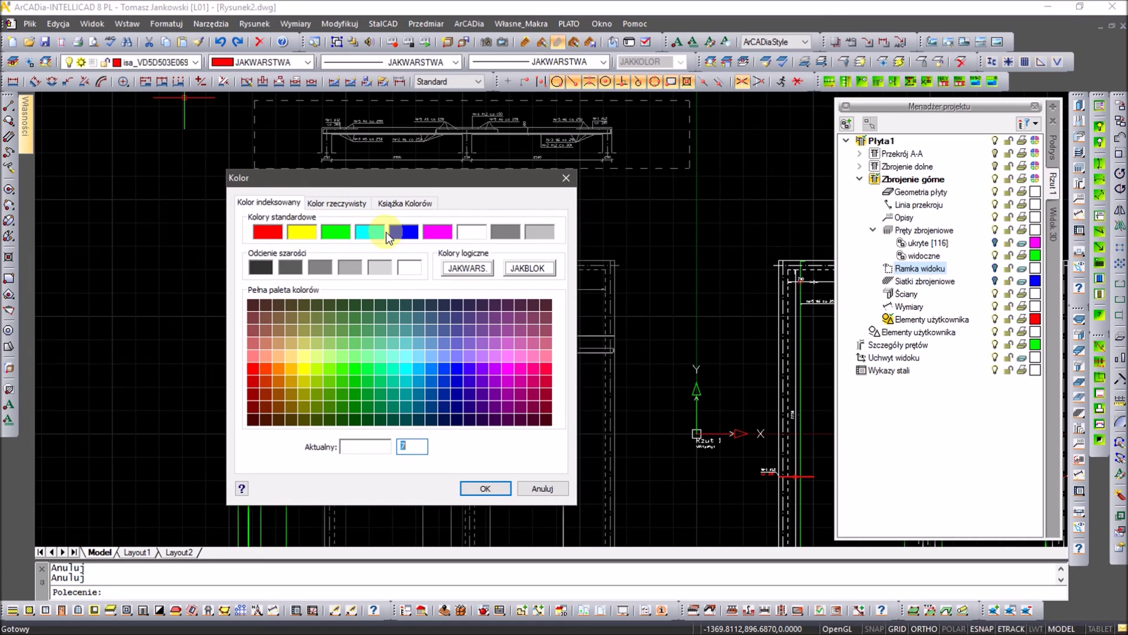
pyautogui.press('Return')
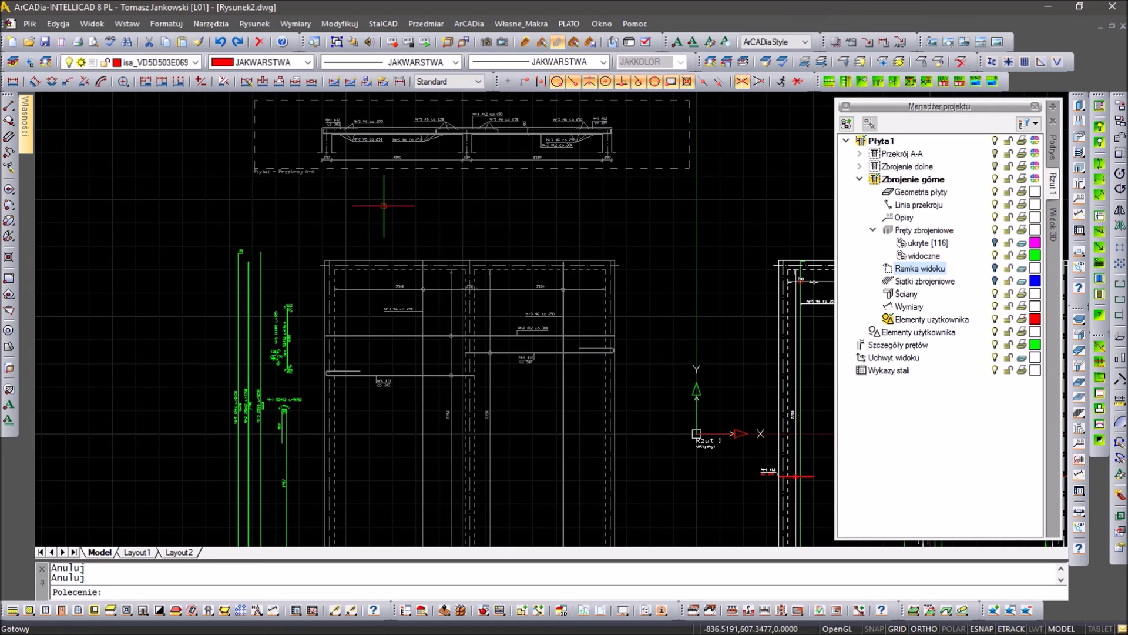
pyautogui.press('Escape')
pyautogui.press('Escape')
# Write the multiline title 'ZBROJENIE DOLNE 1:20' at text height 12 above the lower plan.
pyautogui.write('t')
pyautogui.press('Return')
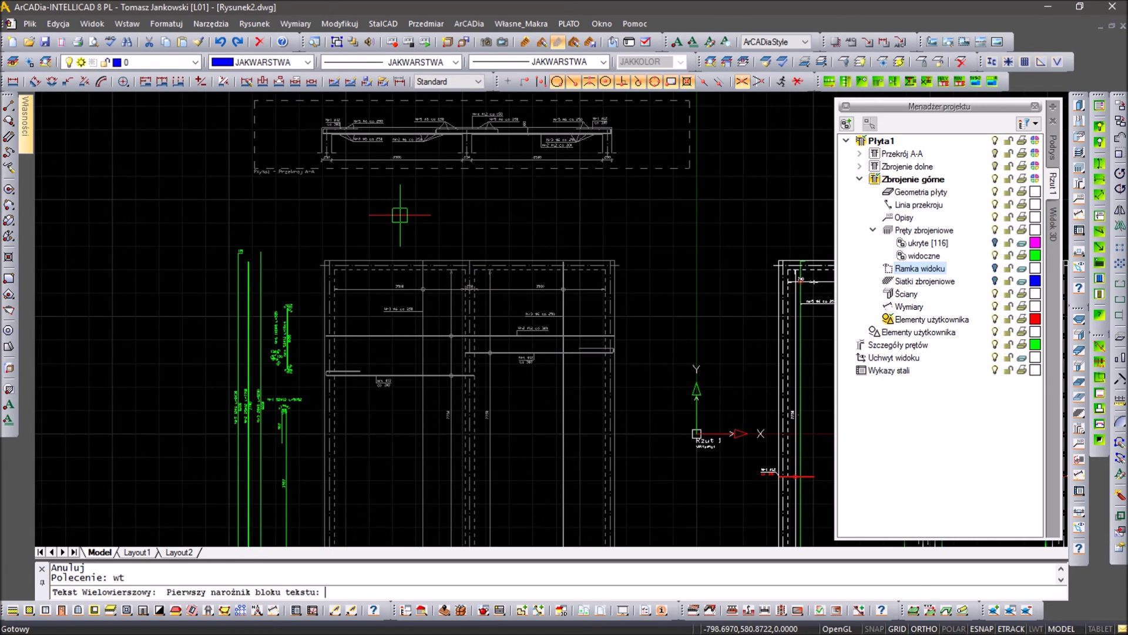
pyautogui.click(382, 212)
pyautogui.click(512, 243)
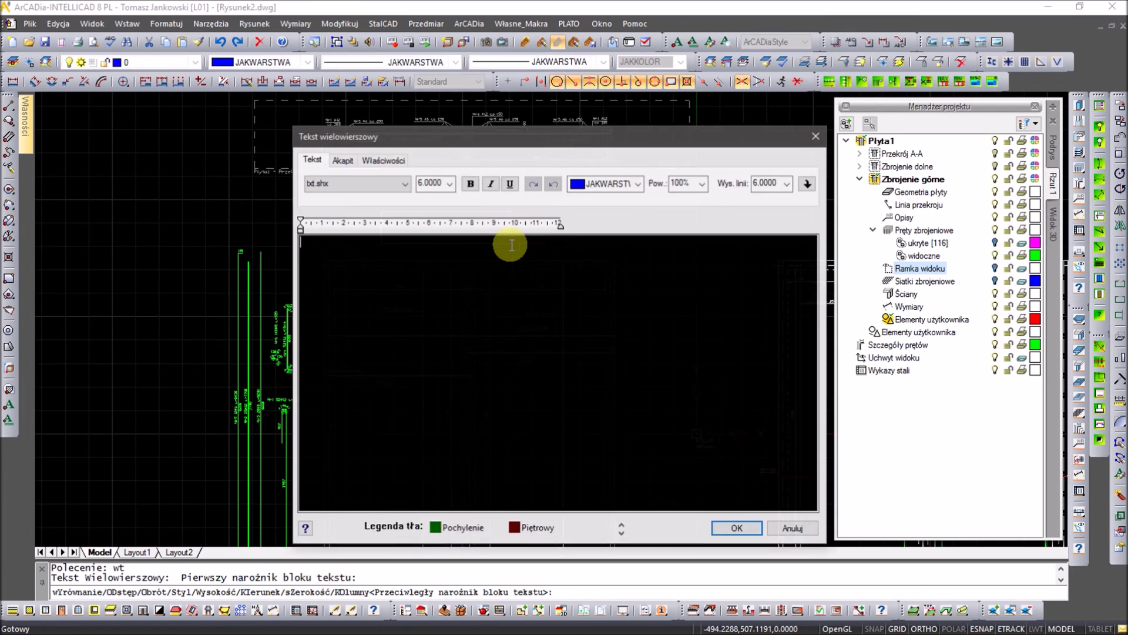
pyautogui.write('ZBROJENIE DOLNE')
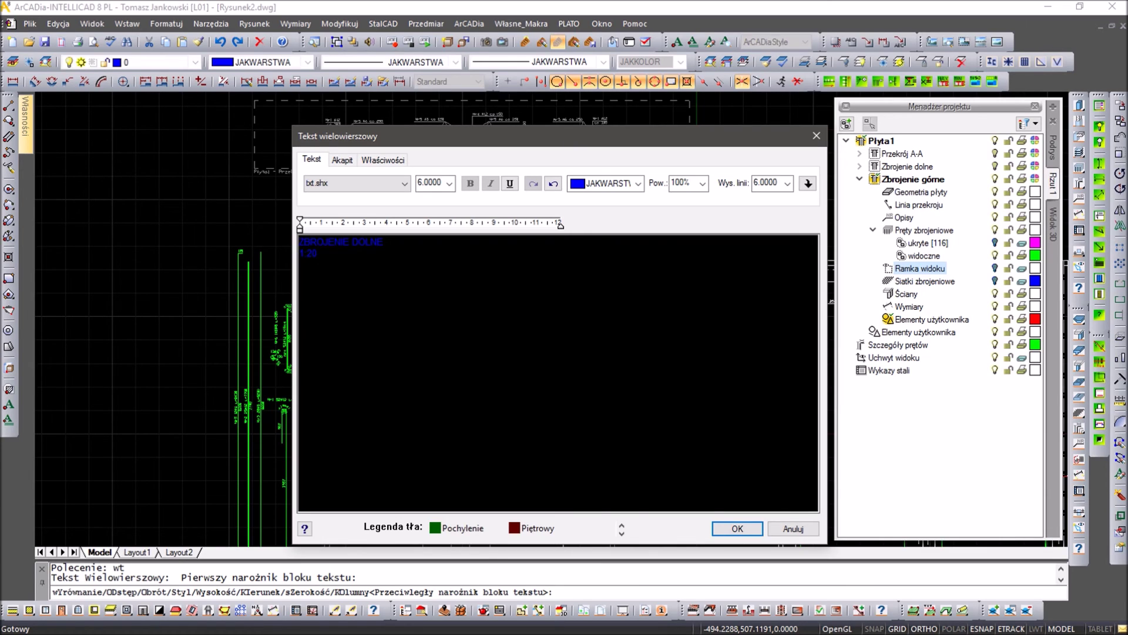
pyautogui.moveTo(529, 253); pyautogui.dragTo(272, 232)
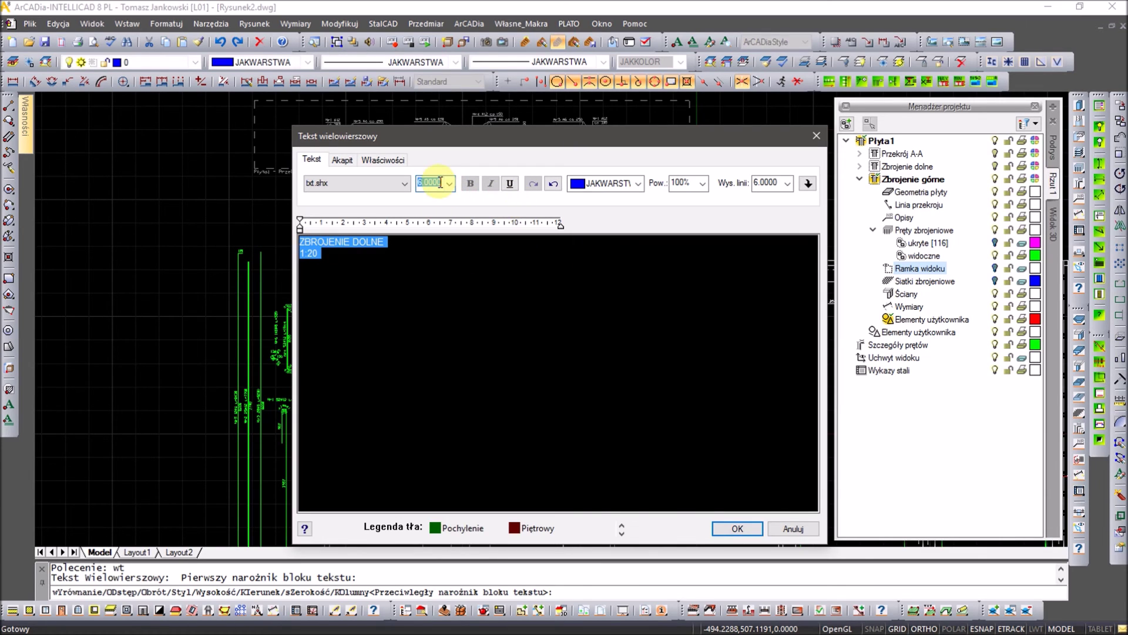
pyautogui.write('12')
pyautogui.press('Return')
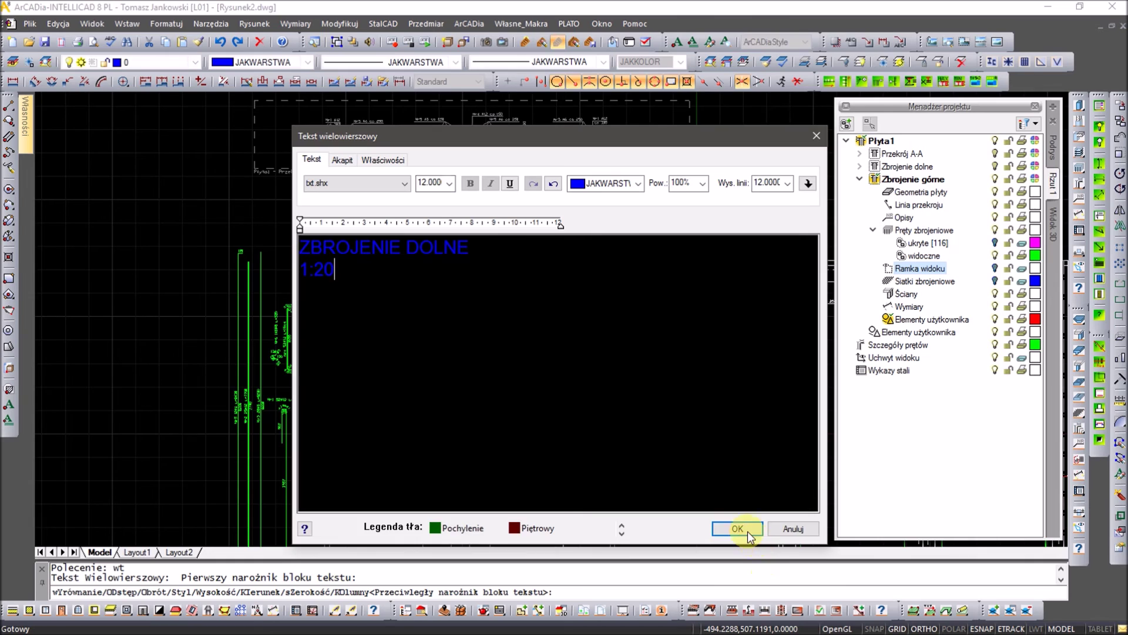
pyautogui.click(752, 533)
# Apply the Standard text style to the new title.
pyautogui.press('Escape')
pyautogui.press('Escape')
pyautogui.scroll(5, 395, 269)
pyautogui.click(445, 226)
pyautogui.click(209, 141)
pyautogui.click(775, 45)
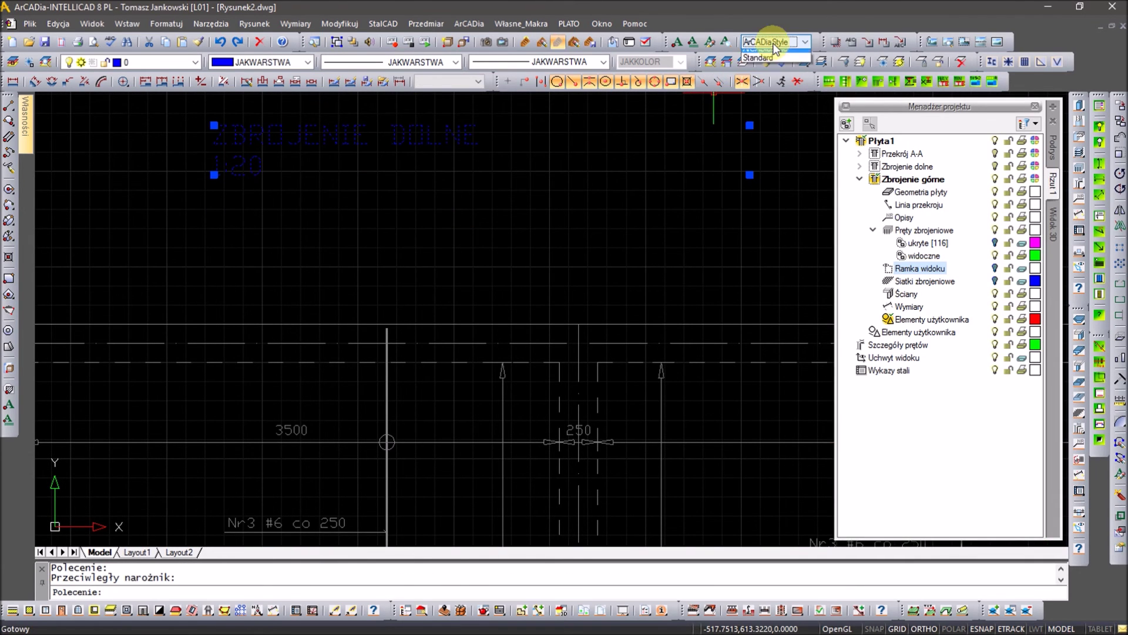
pyautogui.press('Escape')
pyautogui.scroll(-3, 411, 223)
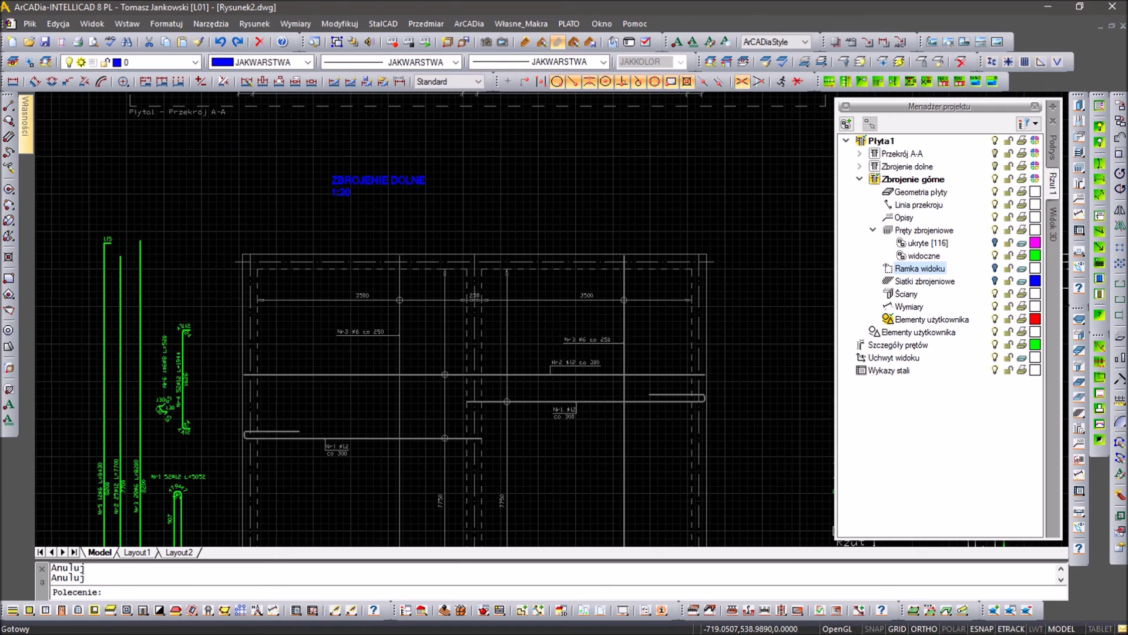
pyautogui.moveTo(436, 195); pyautogui.dragTo(428, 214, button='middle')
# Begin moving the title, then cancel the move.
pyautogui.write('m')
pyautogui.press('Return')
pyautogui.click(317, 224)
pyautogui.click(487, 194)
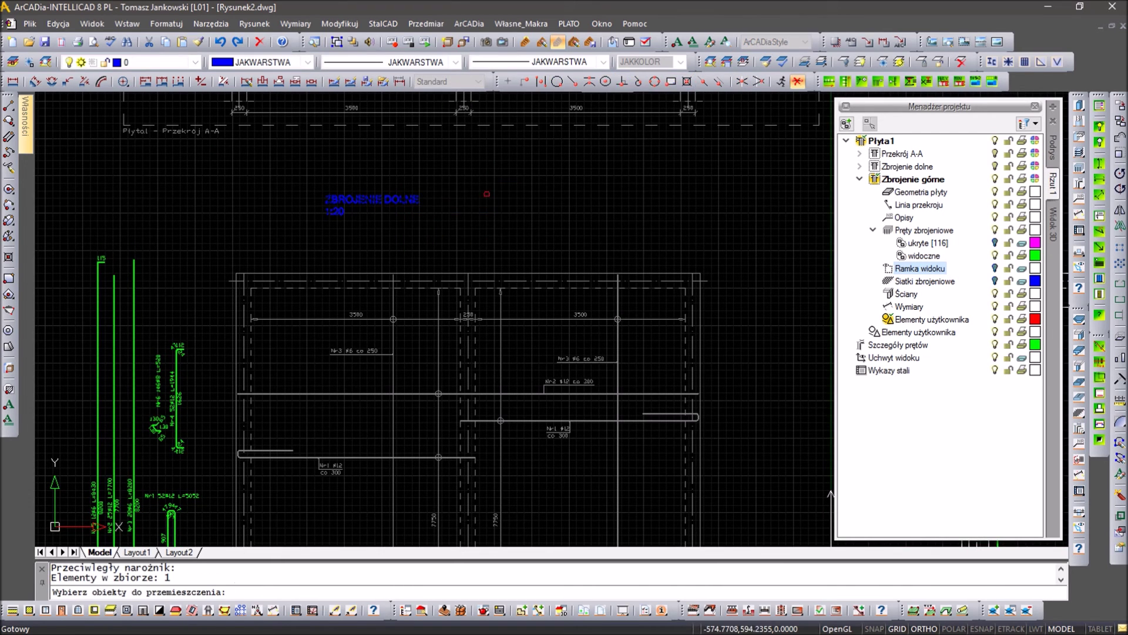
pyautogui.press('Return')
pyautogui.click(525, 181)
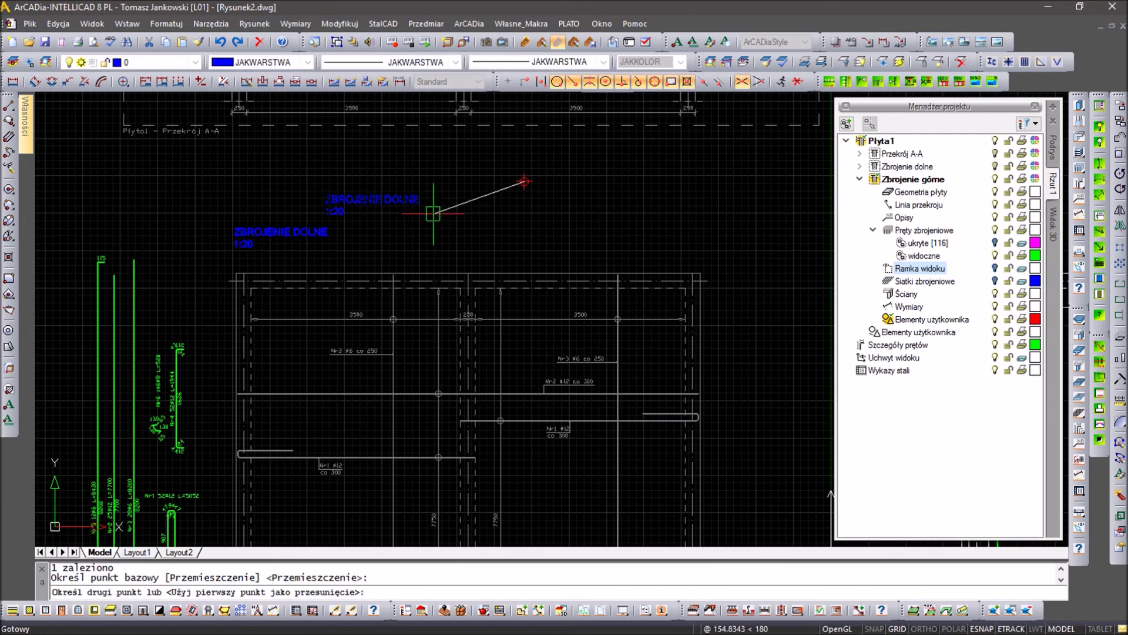
pyautogui.press('Escape')
# Copy the ZBROJENIE DOLNE title to above the upper reinforcement plan.
pyautogui.write('co')
pyautogui.press('Return')
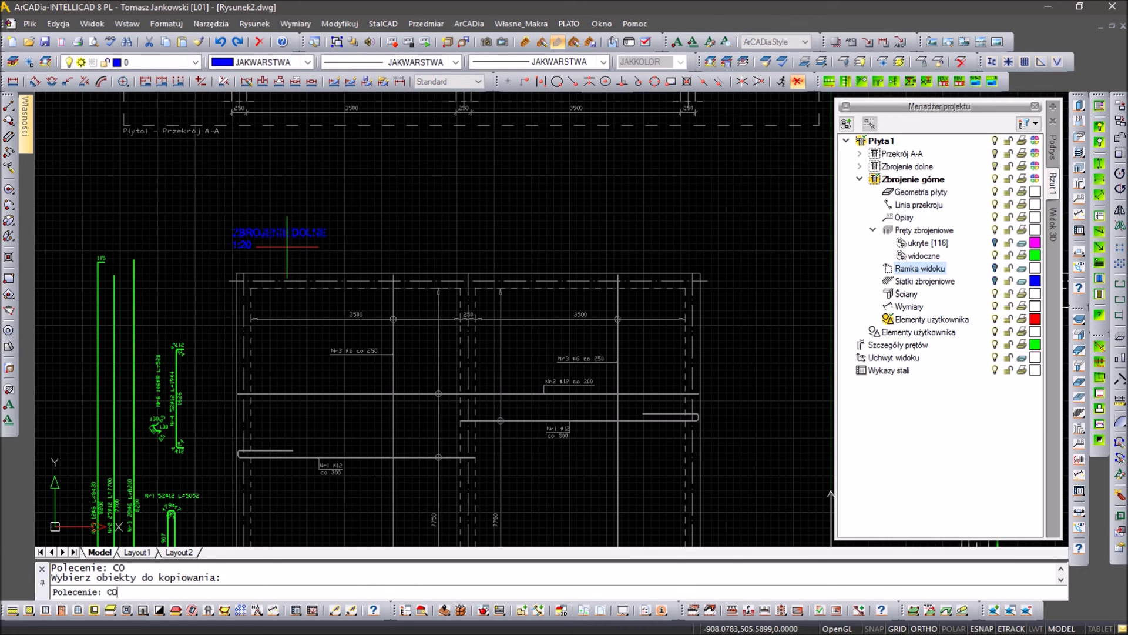
pyautogui.click(287, 247)
pyautogui.press('Return')
pyautogui.click(332, 201)
pyautogui.moveTo(773, 226); pyautogui.dragTo(510, 229, button='middle')
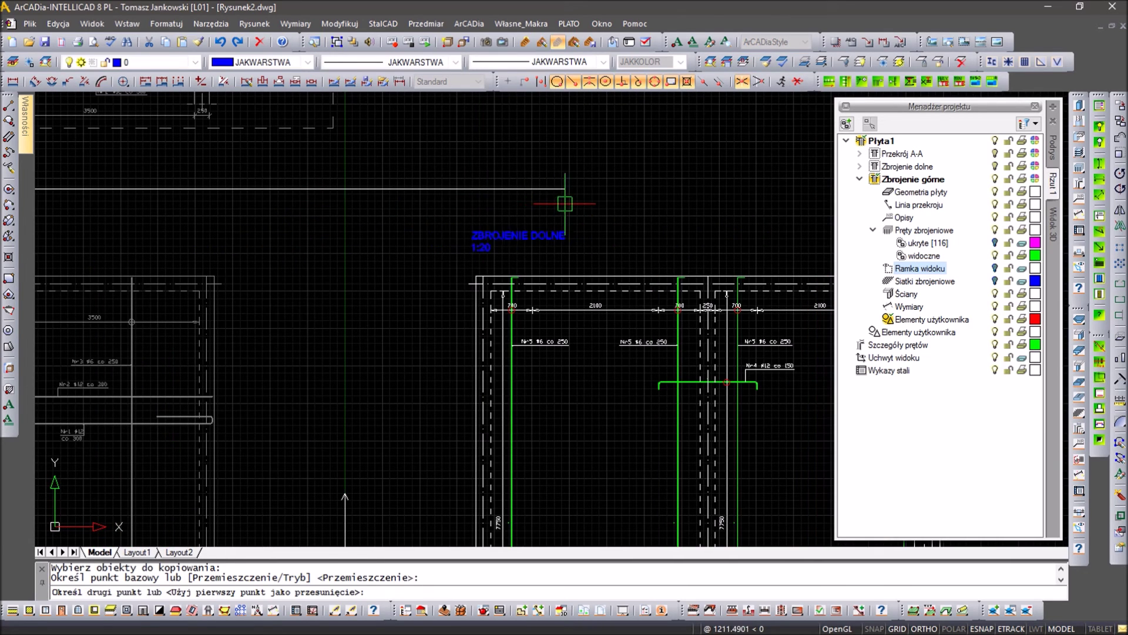
pyautogui.click(565, 203)
pyautogui.press('Escape')
pyautogui.doubleClick(549, 241)
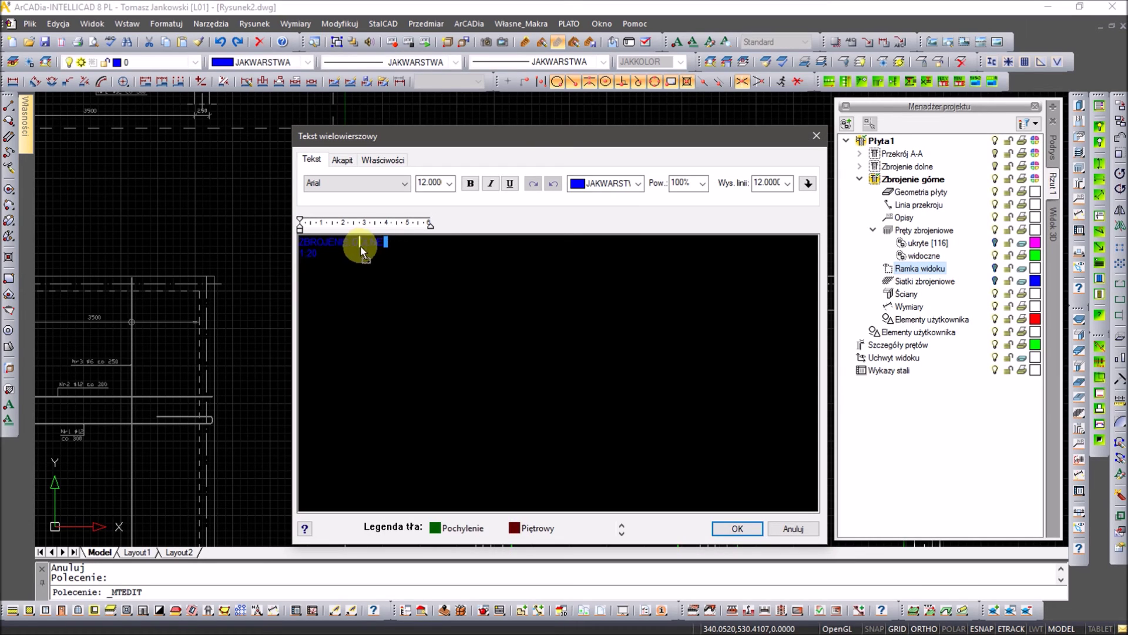
# Change the copied title's text to 'ZBROJENIE GÓRNE 1:20'.
pyautogui.press('Return')
pyautogui.click(555, 185)
pyautogui.click(737, 529)
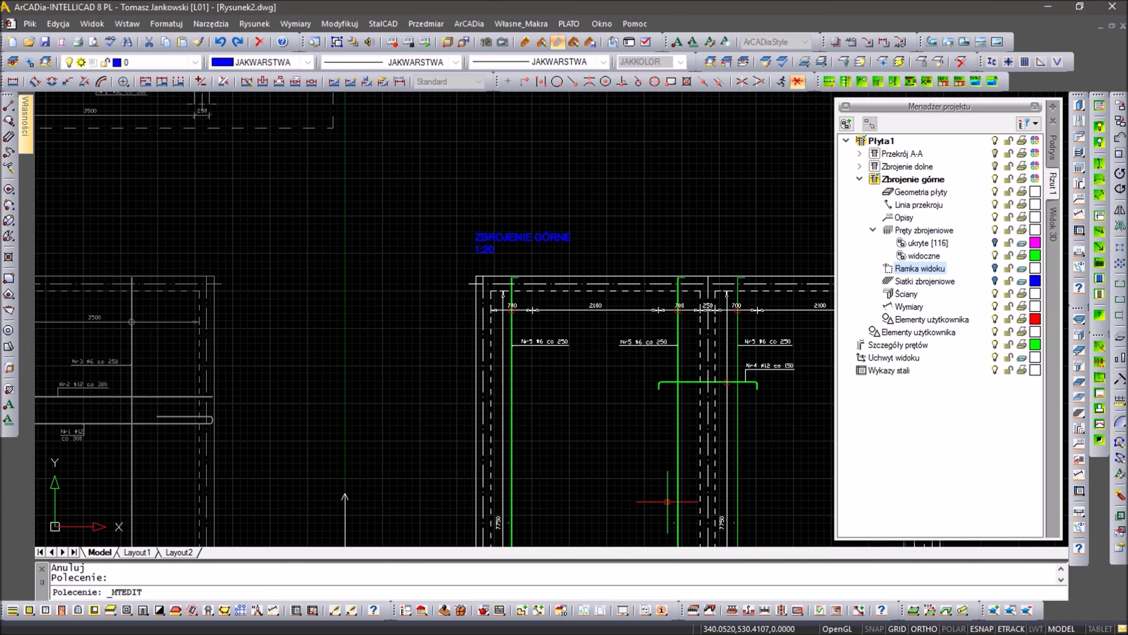
# Start copying the ZBROJENIE GÓRNE title, picking its base point.
pyautogui.write('co')
pyautogui.press('Return')
pyautogui.click(529, 236)
pyautogui.press('Return')
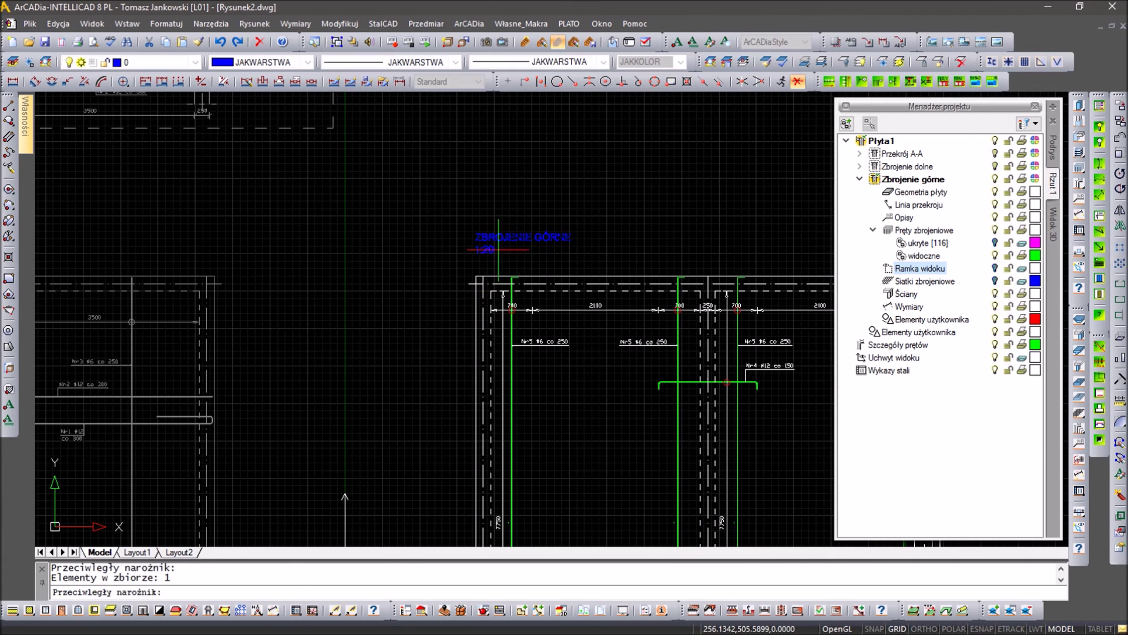
pyautogui.click(477, 257)
pyautogui.scroll(-3, 265, 171)
pyautogui.scroll(3, 235, 205)
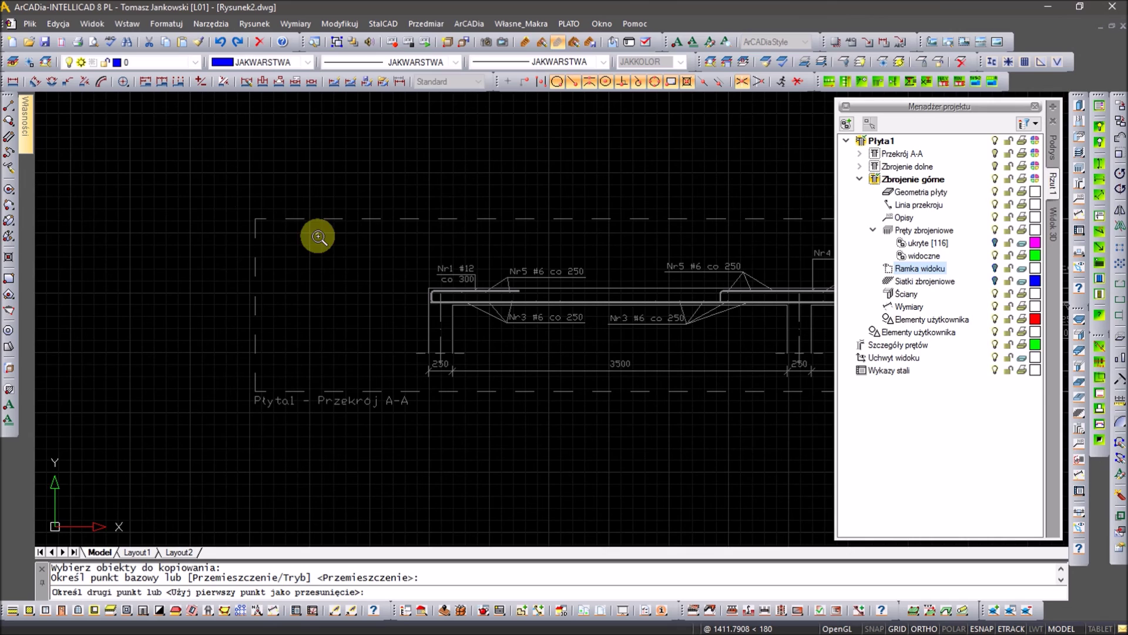
# Place the copy above section A-A, retitle it 'PRZEKRÓJ A-A 1:20', and activate that view.
pyautogui.click(412, 218)
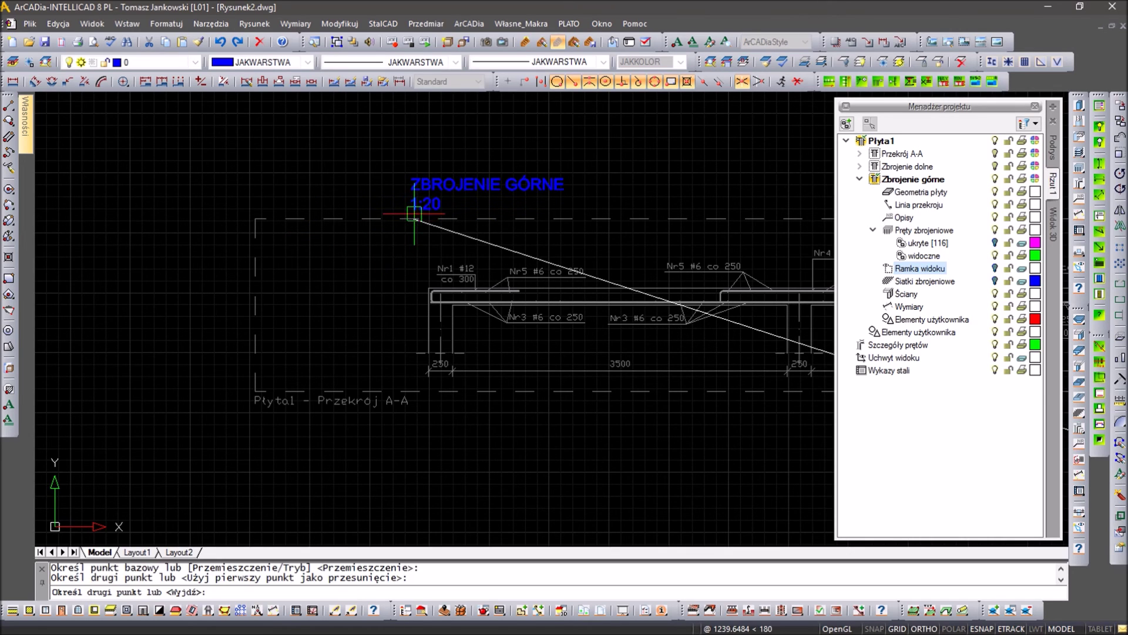
pyautogui.press('Escape')
pyautogui.doubleClick(406, 203)
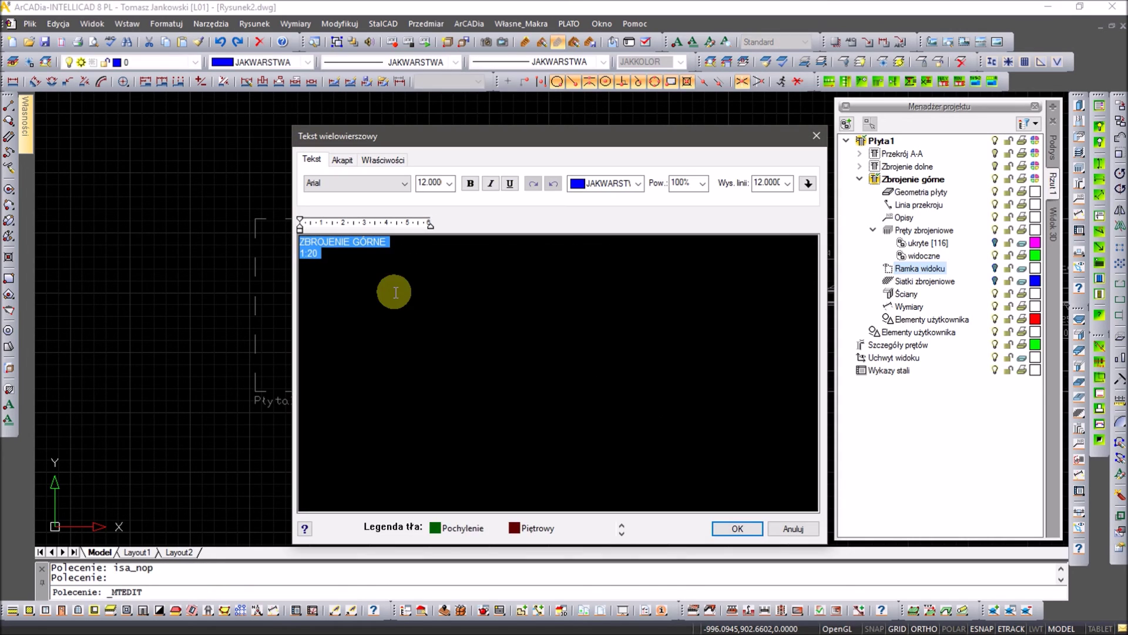
pyautogui.moveTo(403, 244); pyautogui.dragTo(285, 244)
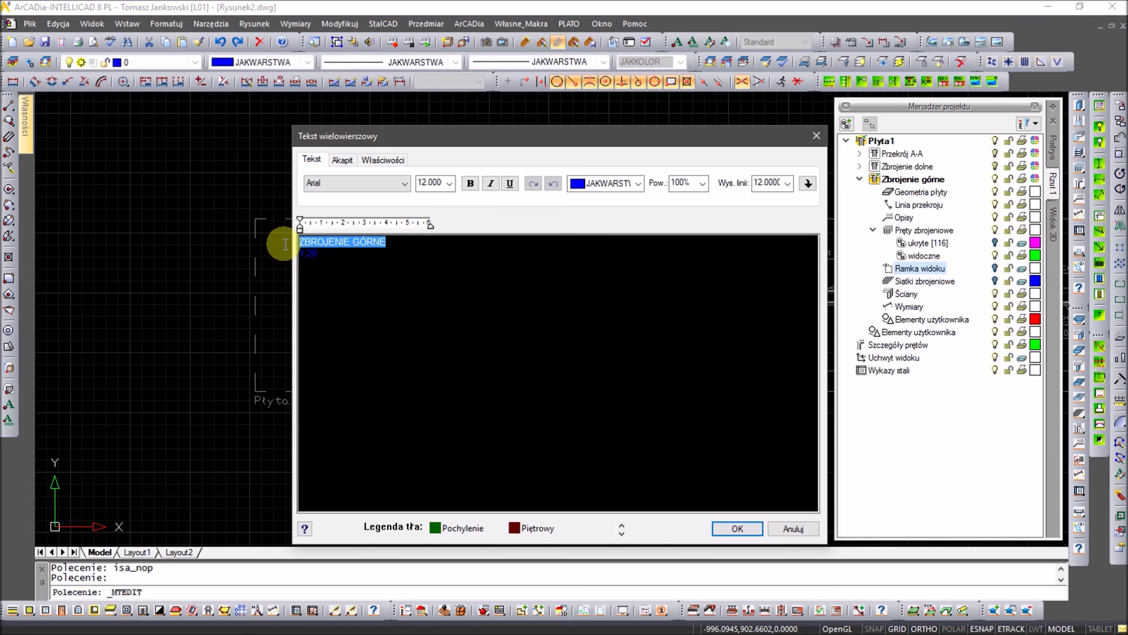
pyautogui.write('PRZEKRÓJ A-A')
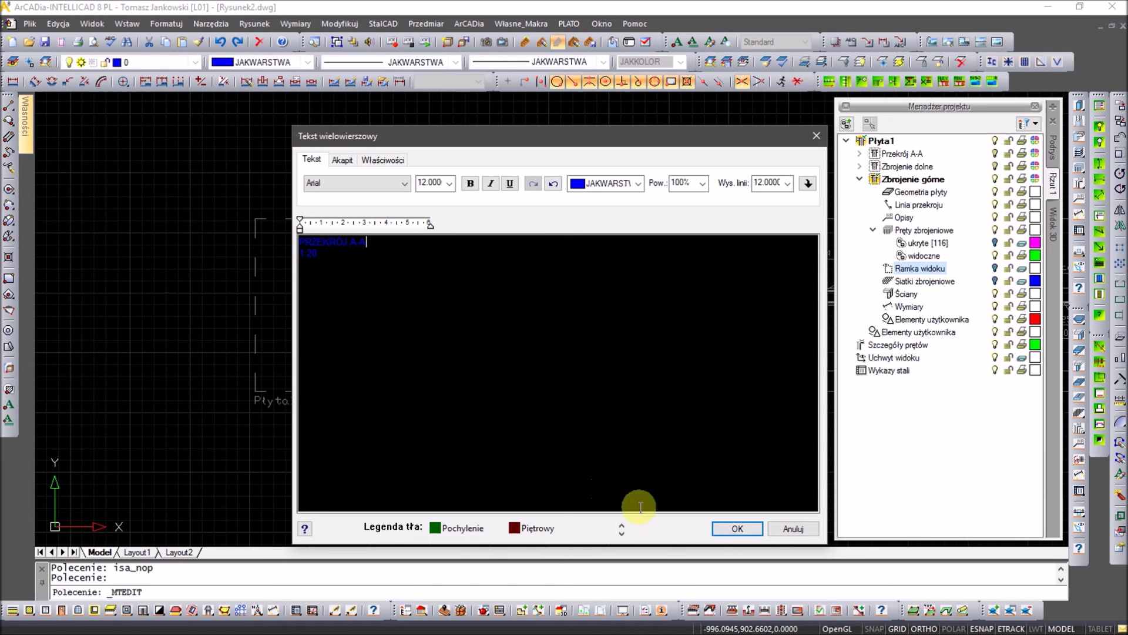
pyautogui.click(738, 530)
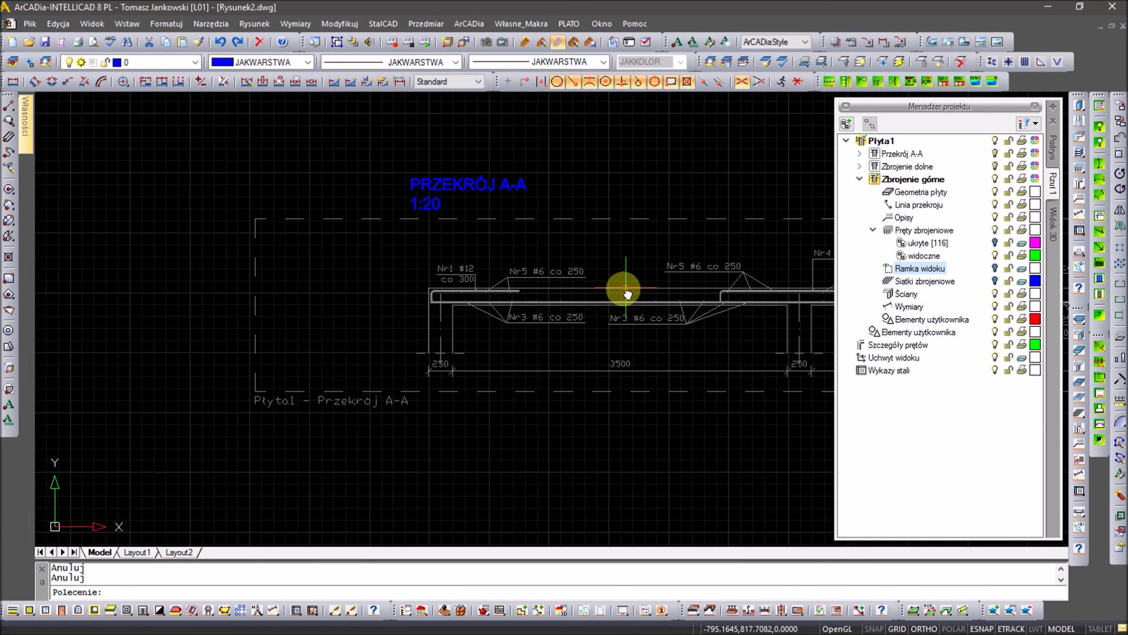
pyautogui.scroll(2, 622, 290)
pyautogui.doubleClick(899, 154)
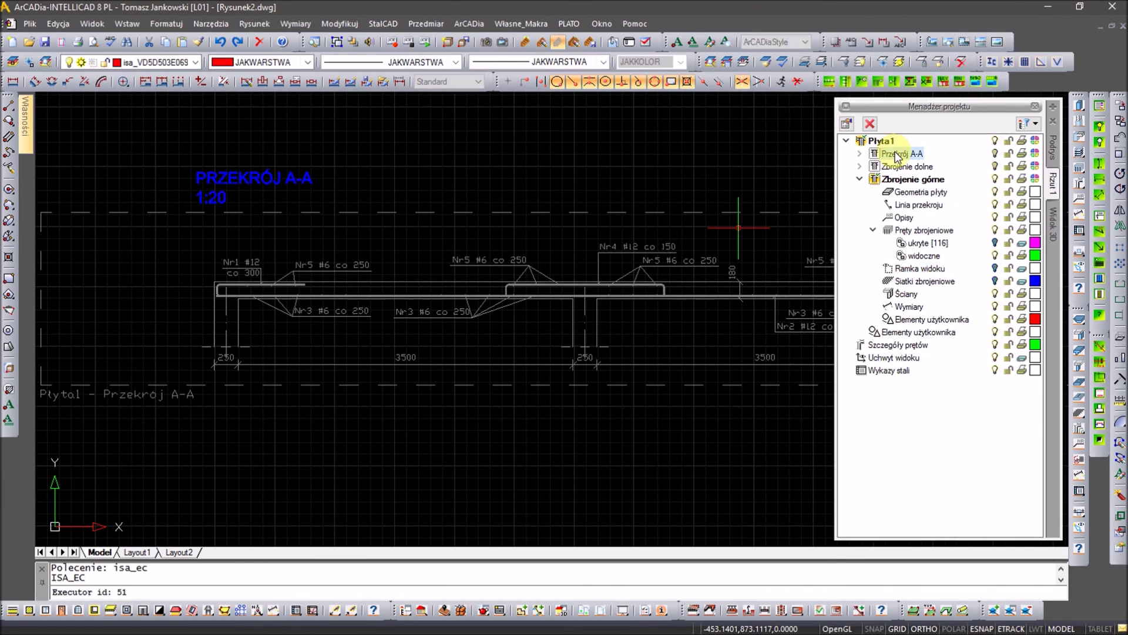
# Hide section A-A's view frame and reinforcement meshes in the project tree.
pyautogui.click(861, 178)
pyautogui.click(860, 154)
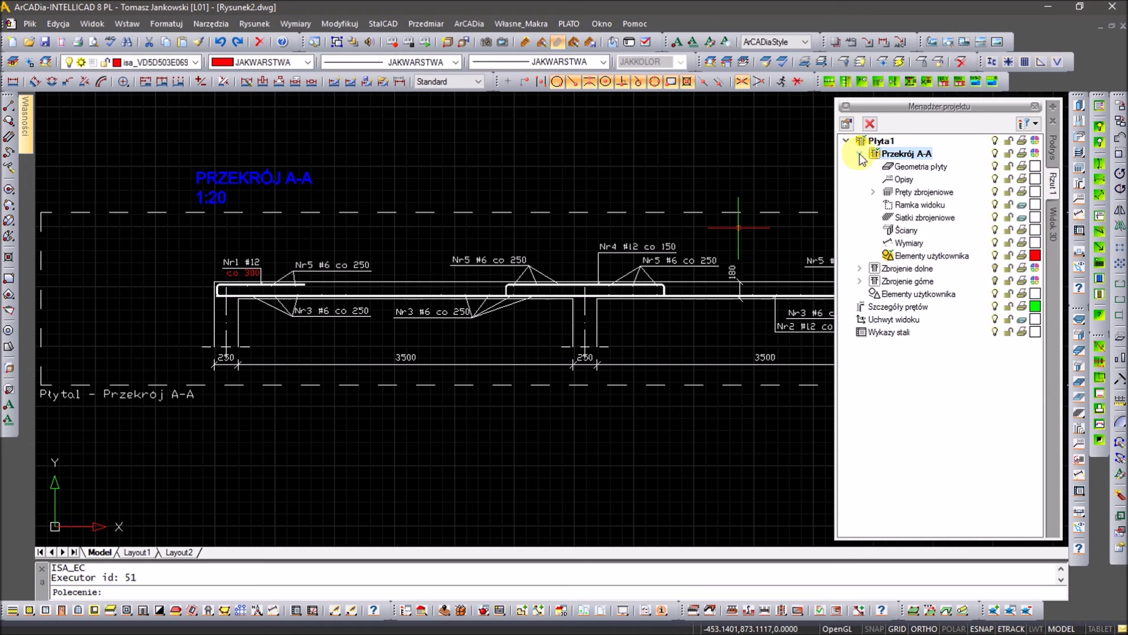
pyautogui.click(995, 206)
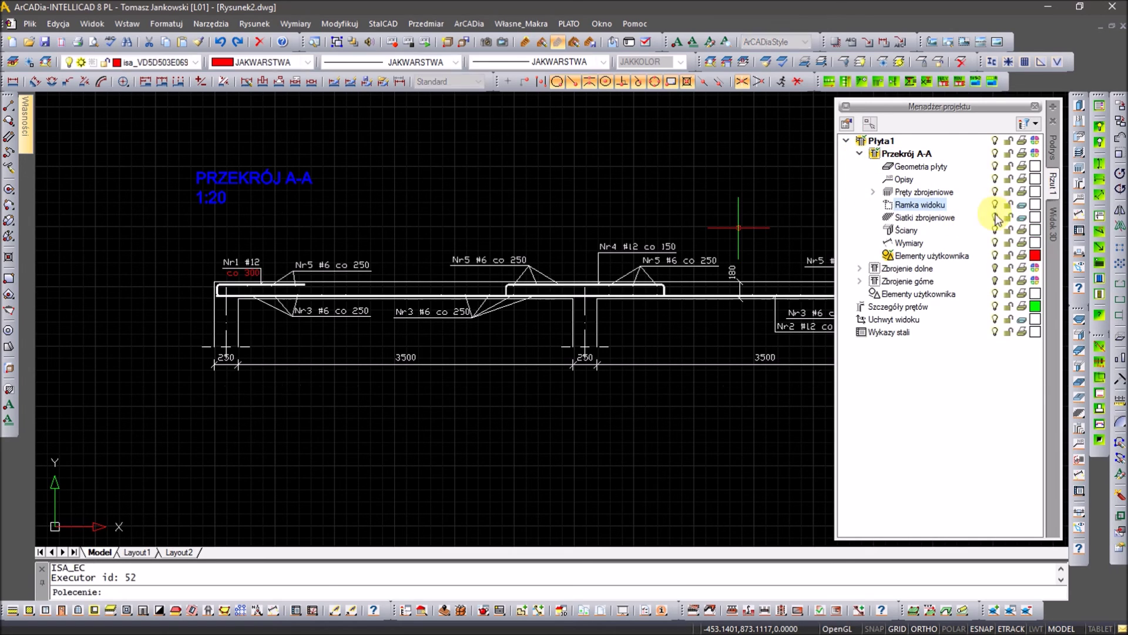
pyautogui.click(995, 218)
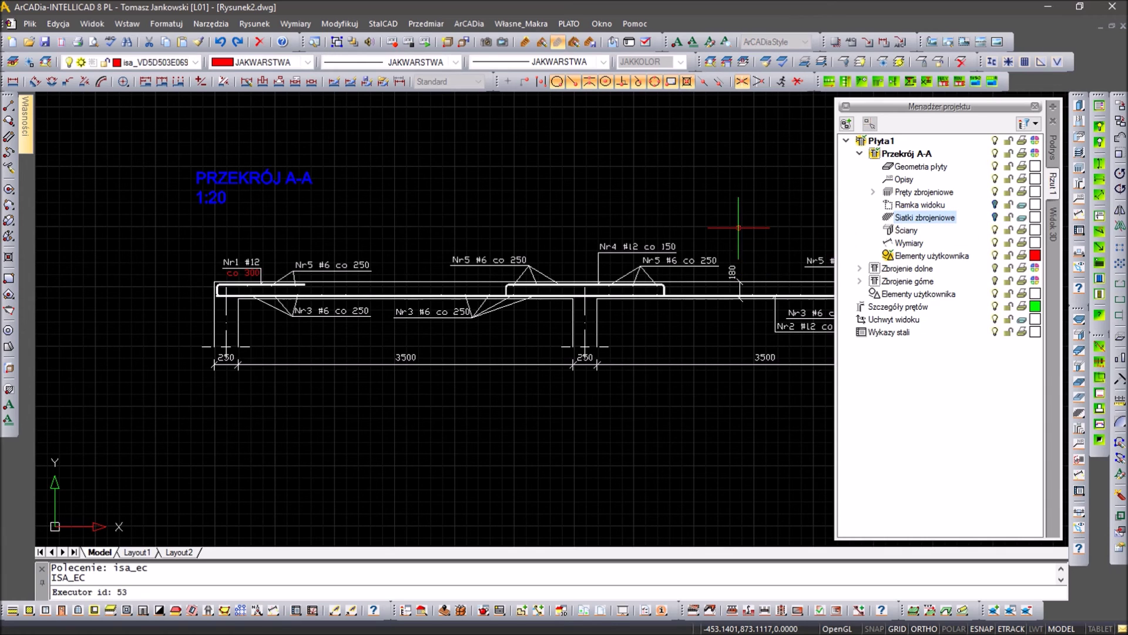
pyautogui.press('Escape')
pyautogui.press('Escape')
# Shift the PRZEKRÓJ A-A 1:20 title slightly down and right.
pyautogui.write('m')
pyautogui.press('Return')
pyautogui.click(434, 249)
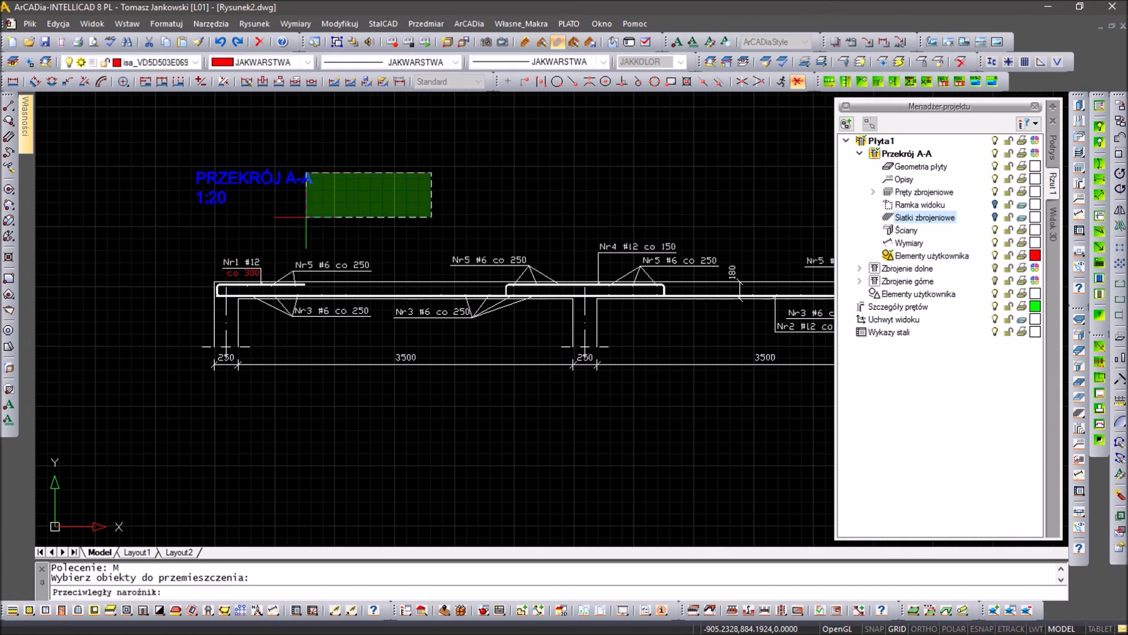
pyautogui.click(275, 171)
pyautogui.press('Return')
pyautogui.click(396, 174)
pyautogui.click(412, 201)
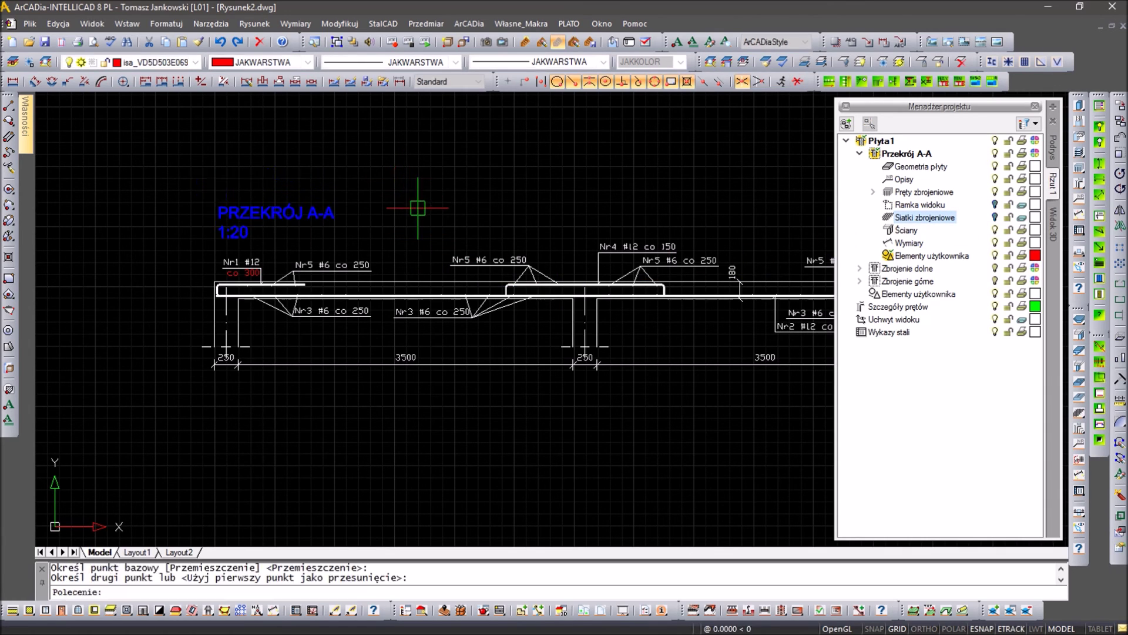
pyautogui.press('Escape')
pyautogui.scroll(-5, 416, 206)
pyautogui.scroll(-2, 442, 300)
pyautogui.scroll(-2, 383, 284)
# Move the Wykaz stali bar list beside the section view.
pyautogui.write('m')
pyautogui.press('Return')
pyautogui.click(359, 438)
pyautogui.press('Return')
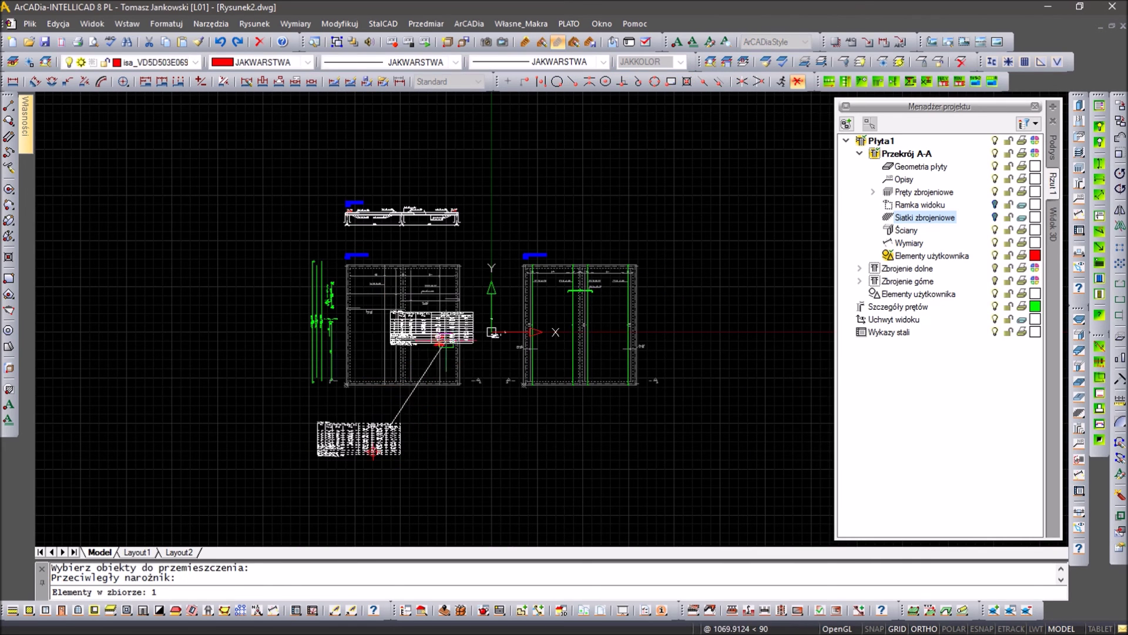
pyautogui.click(318, 422)
pyautogui.scroll(2, 549, 227)
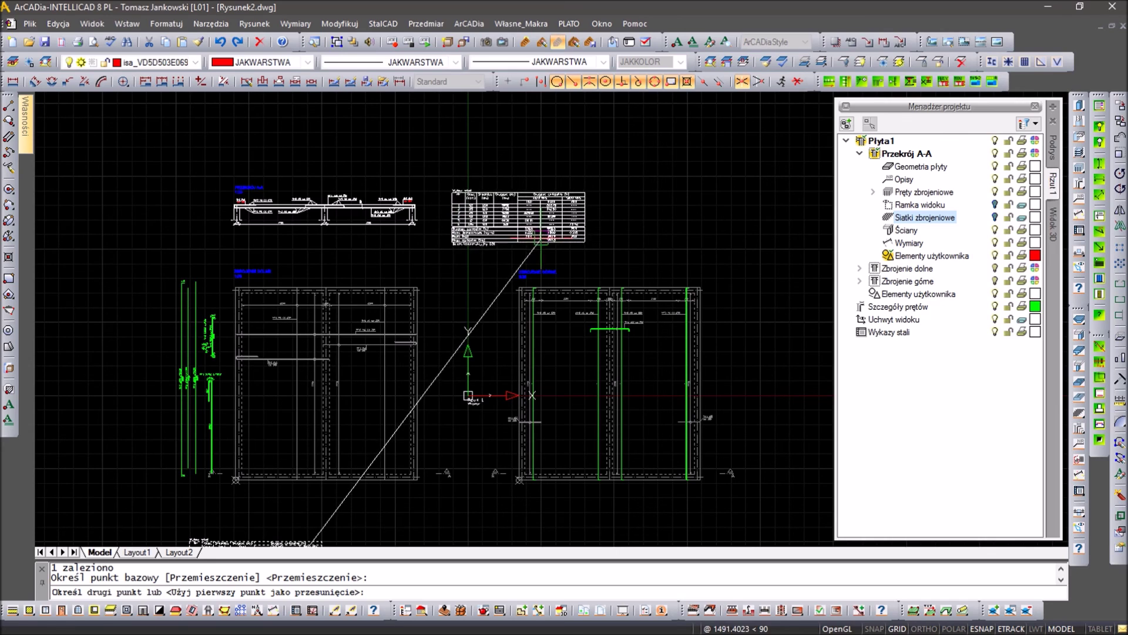
pyautogui.click(536, 235)
# Check the bar list's font size of 8.0, then save the drawing.
pyautogui.doubleClick(536, 235)
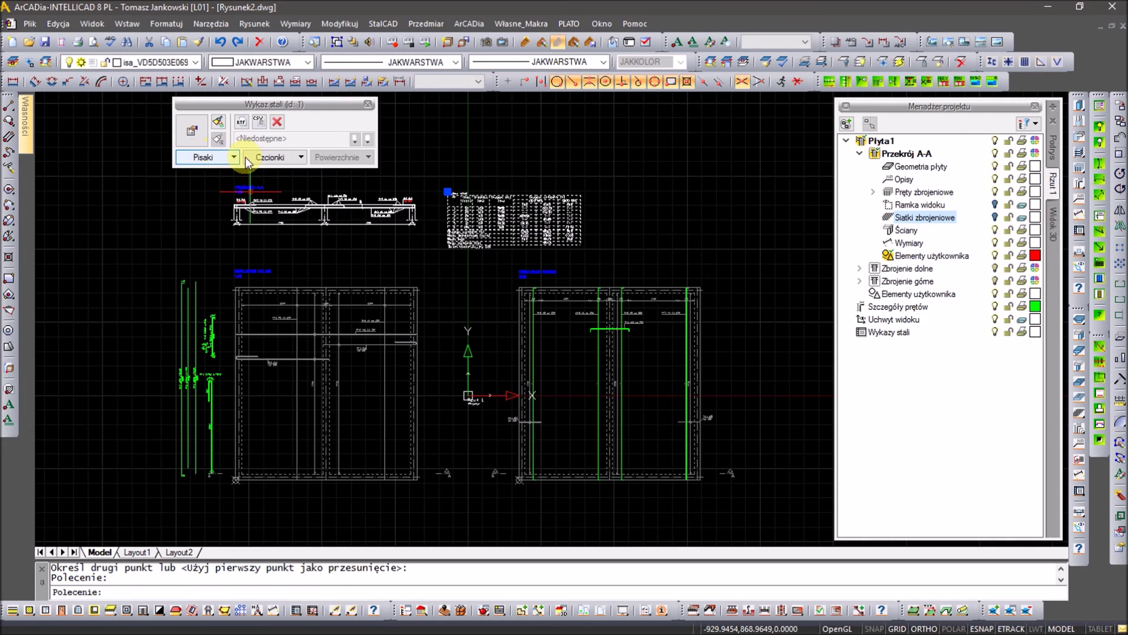
pyautogui.click(273, 155)
pyautogui.doubleClick(392, 190)
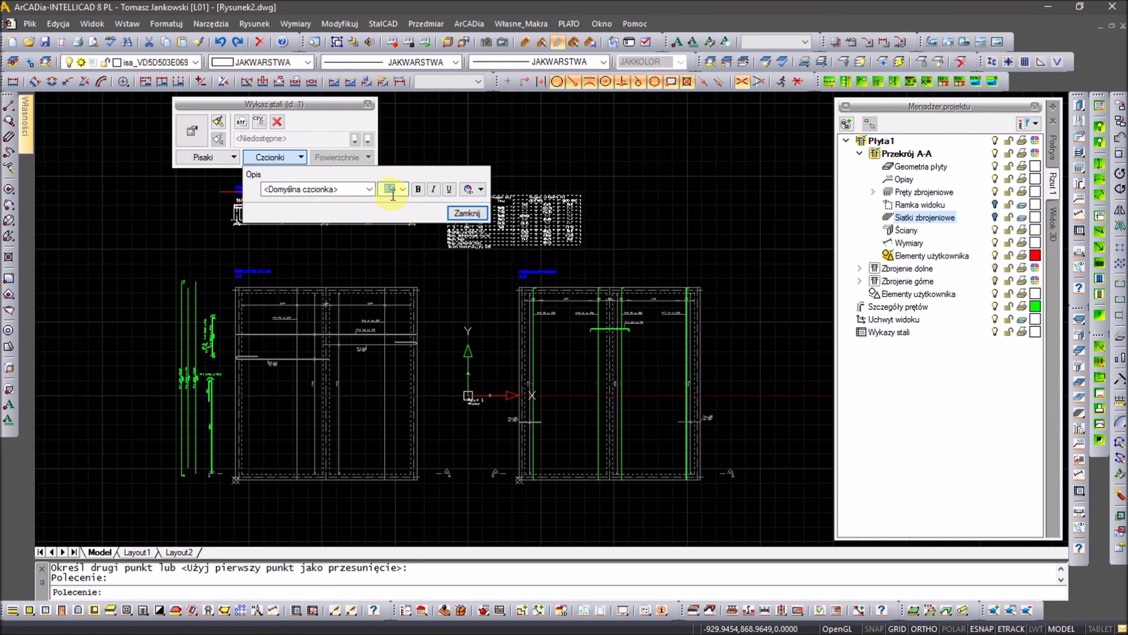
pyautogui.press('Return')
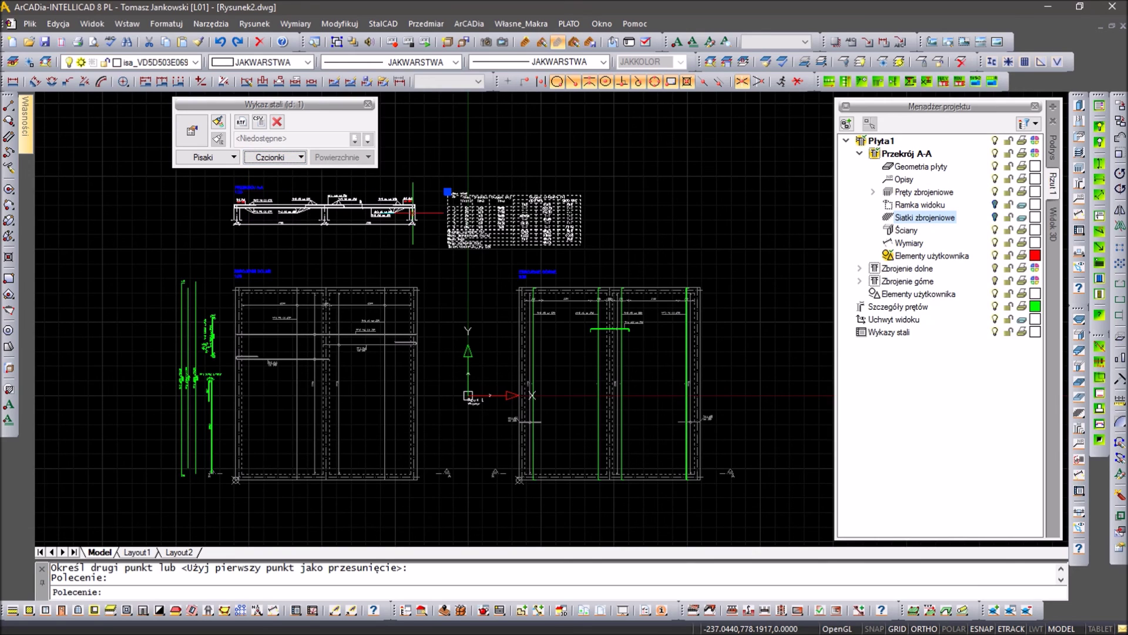
pyautogui.press('Escape')
pyautogui.press('Escape')
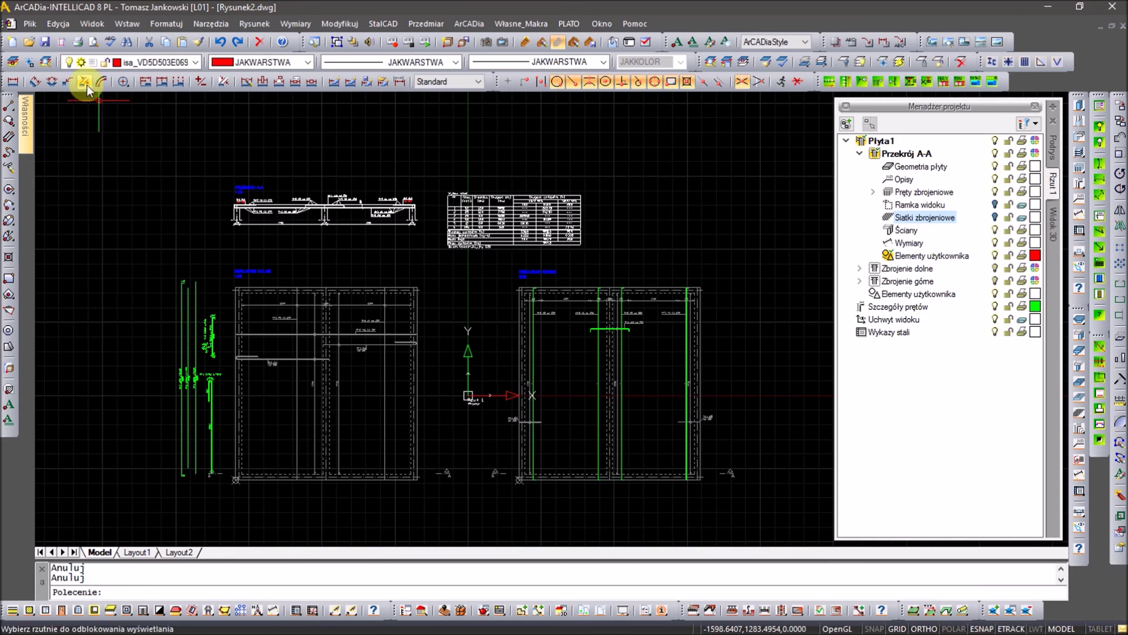
pyautogui.click(49, 43)
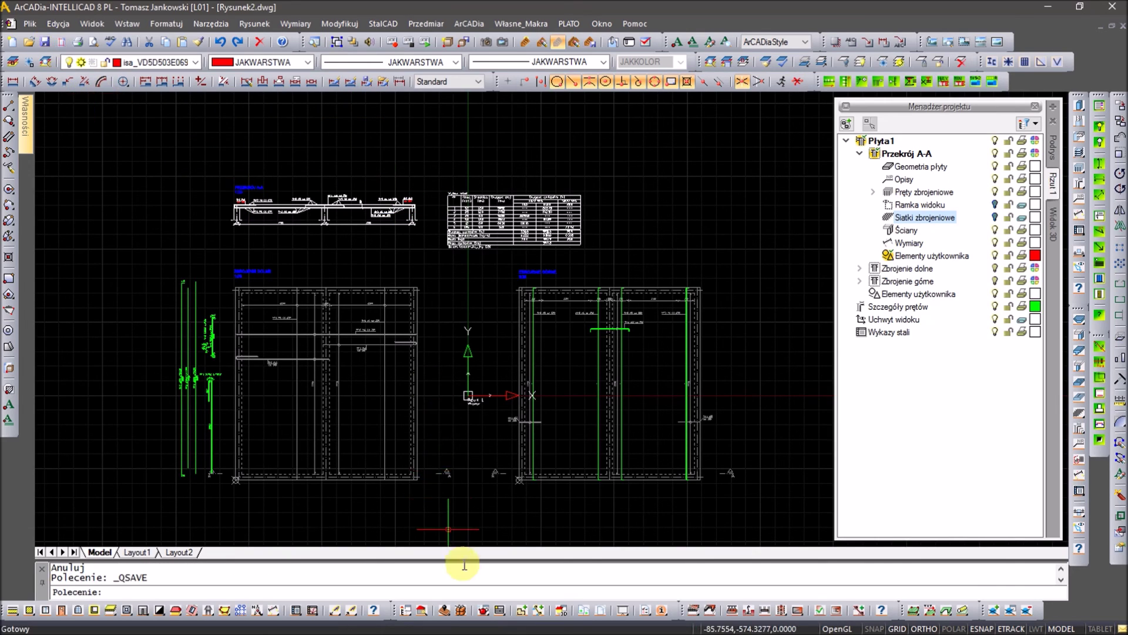
# Preview the slab reinforcement in Widok 3D, orbiting around it.
pyautogui.click(561, 609)
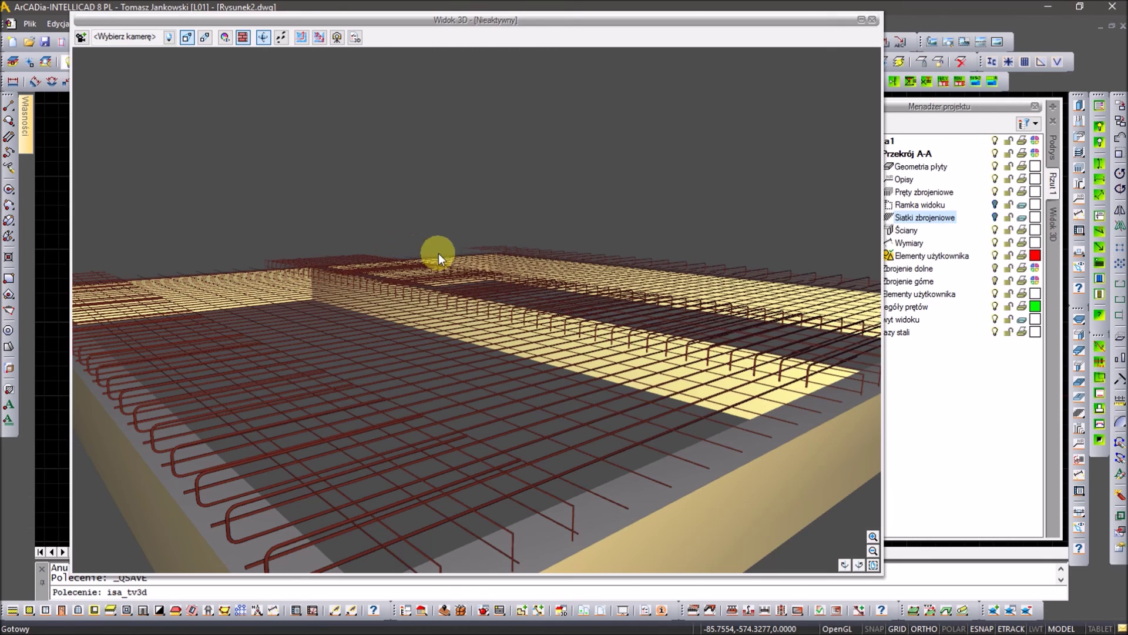
pyautogui.moveTo(439, 253); pyautogui.dragTo(484, 309)
pyautogui.moveTo(608, 331); pyautogui.dragTo(609, 331)
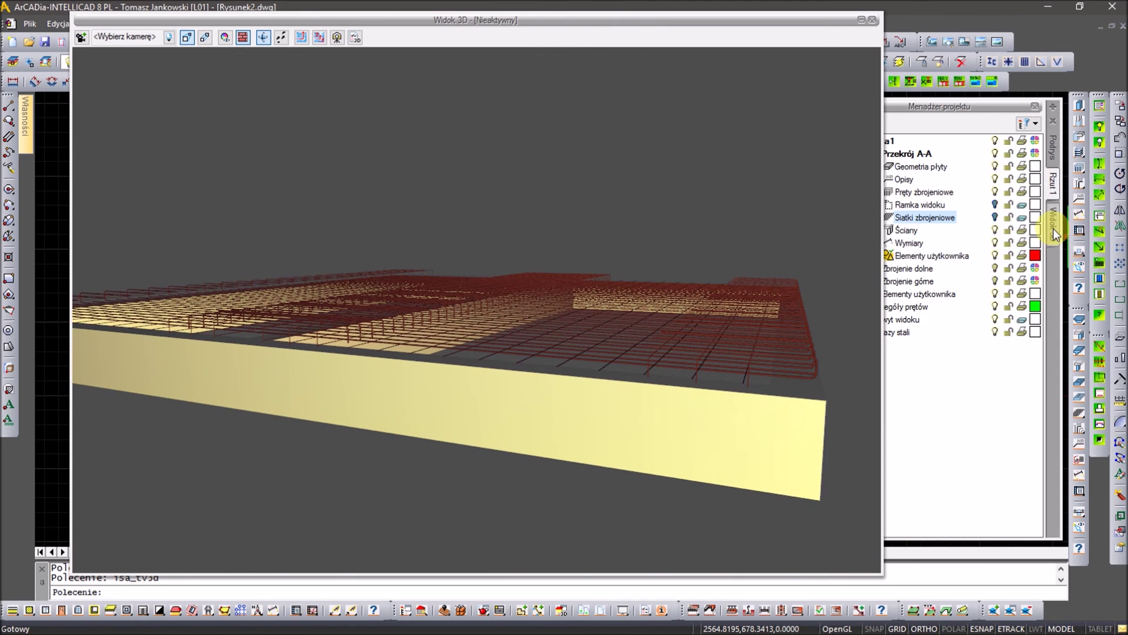
pyautogui.click(1053, 229)
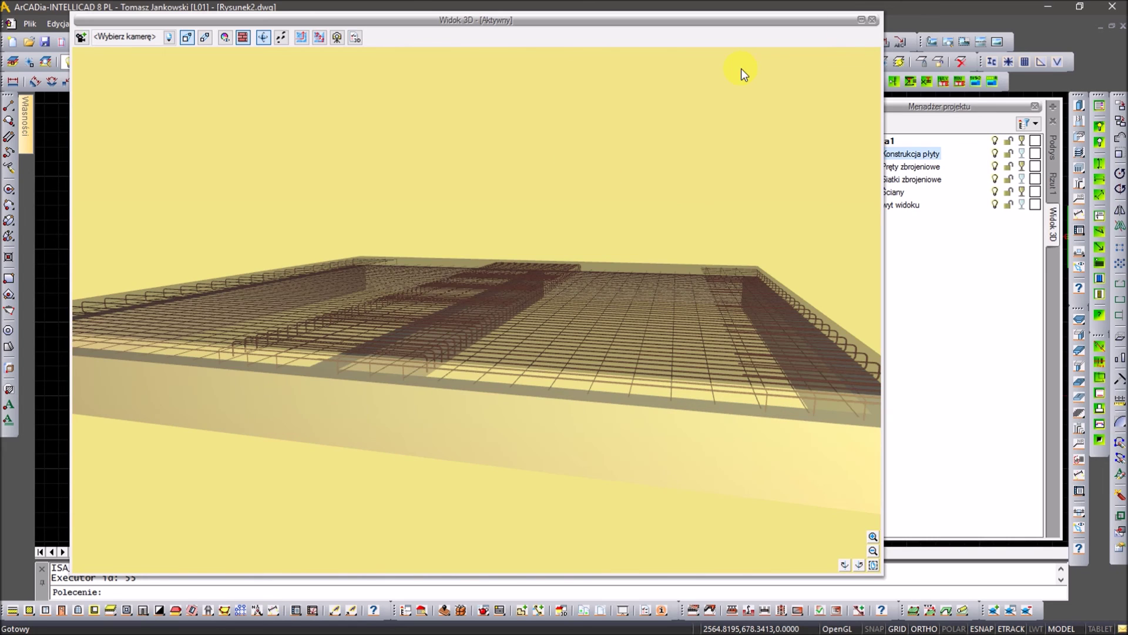
pyautogui.click(872, 19)
# Auto-hide the project manager, activate Zbrojenie dolne, and save the drawing.
pyautogui.click(845, 106)
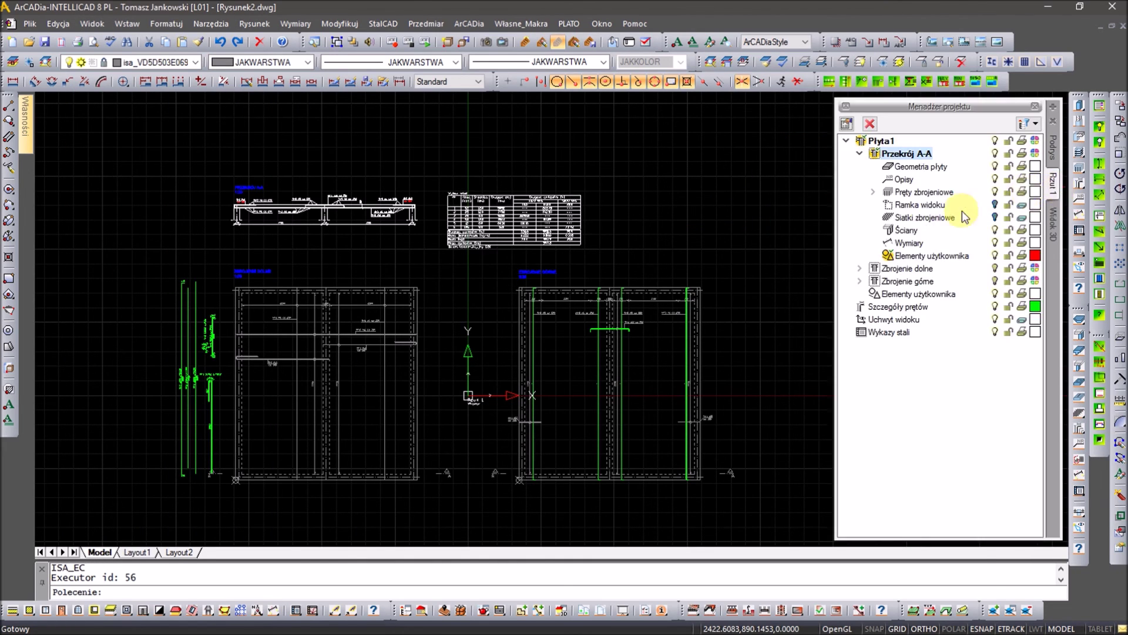
pyautogui.click(859, 155)
pyautogui.doubleClick(884, 167)
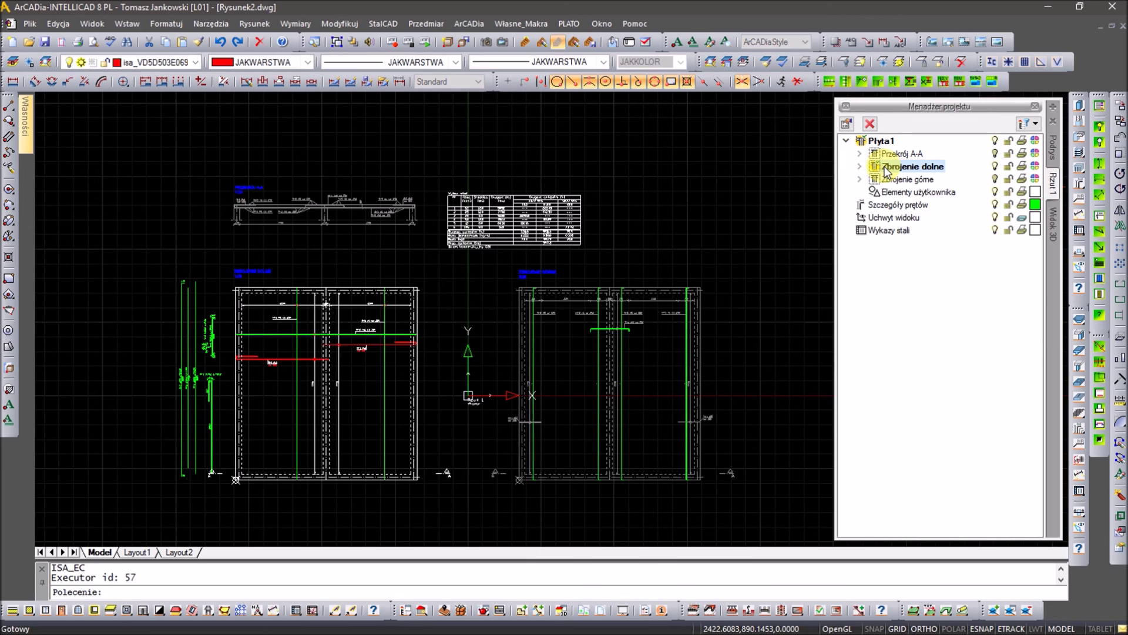
pyautogui.click(45, 42)
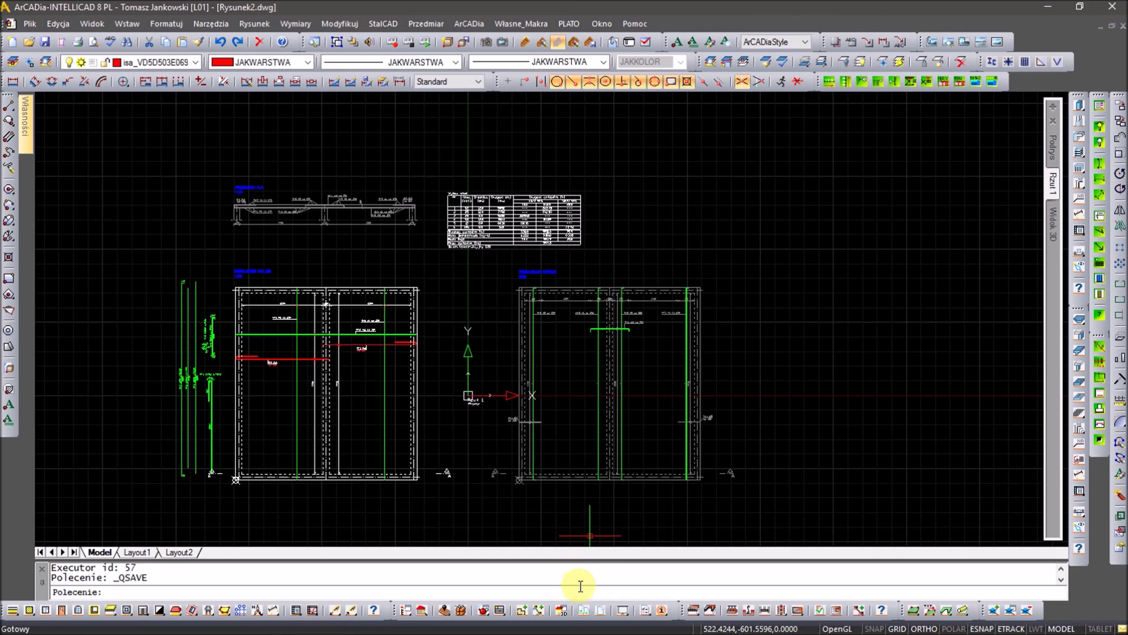
pyautogui.click(624, 614)
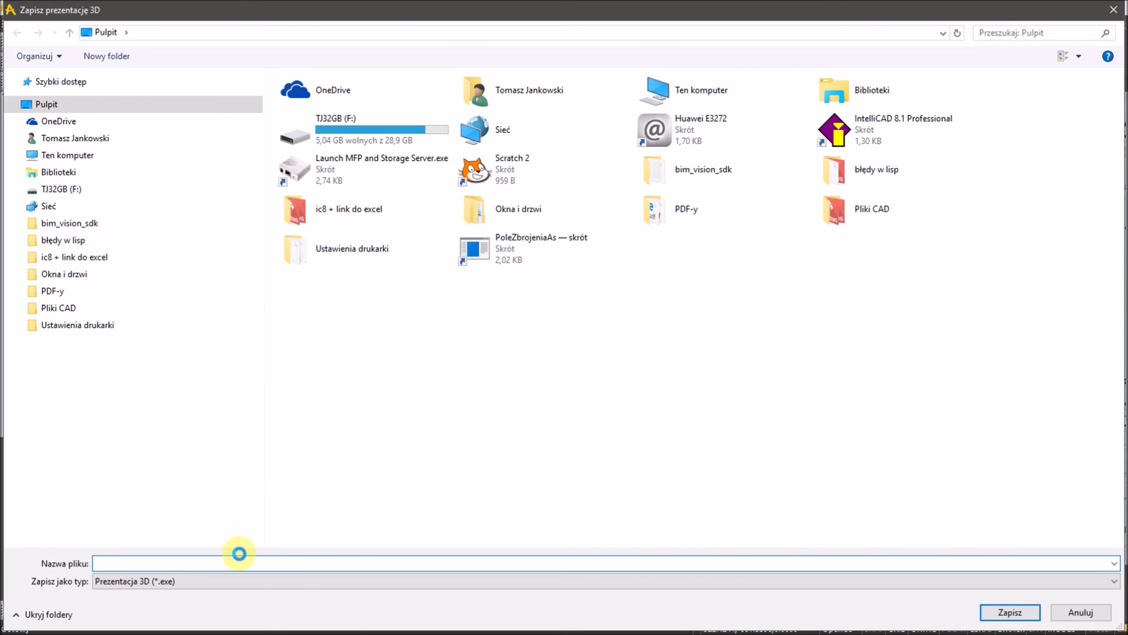
# Save the 3D presentation file under the name STROP.
pyautogui.write('STROP')
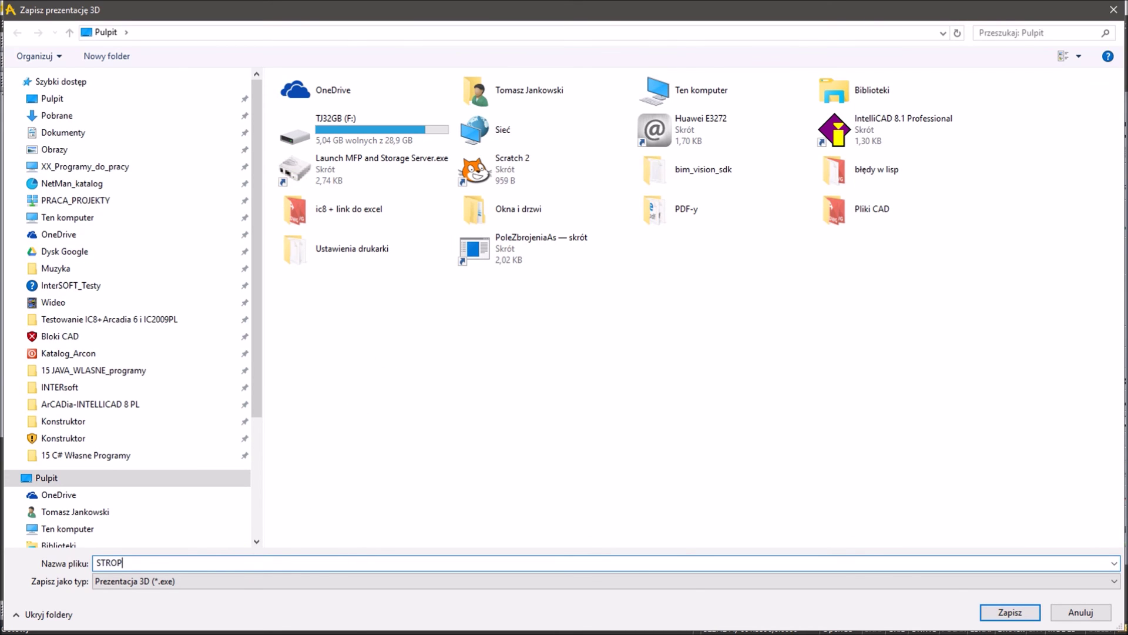
pyautogui.press('Return')
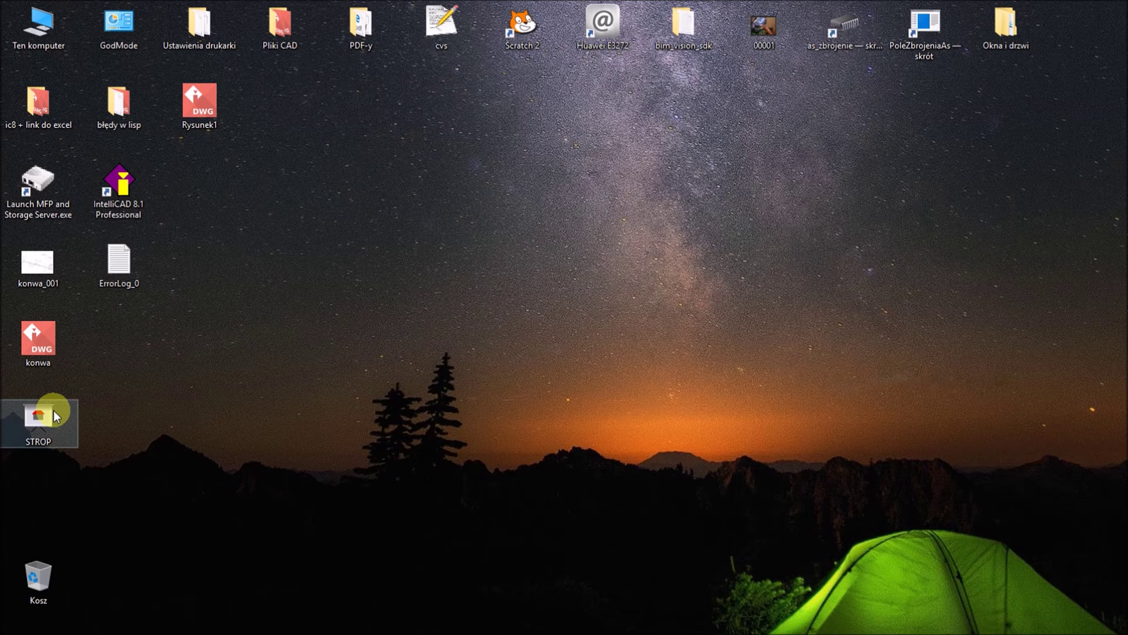
# Close the project folder window and deselect items on the desktop.
pyautogui.click(56, 416)
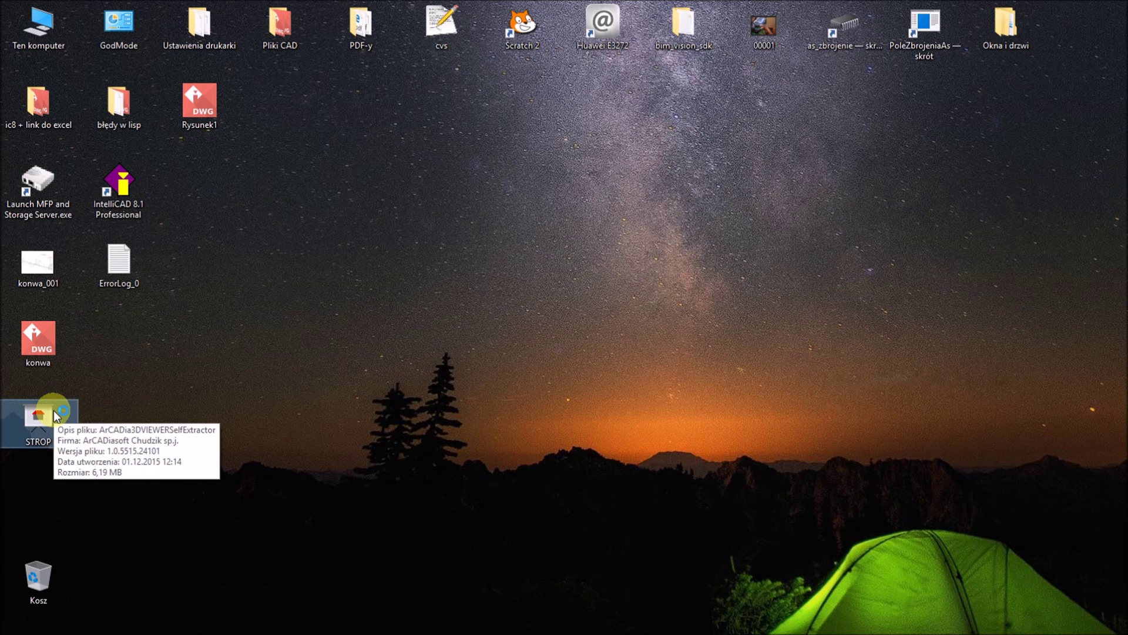
pyautogui.click(328, 323)
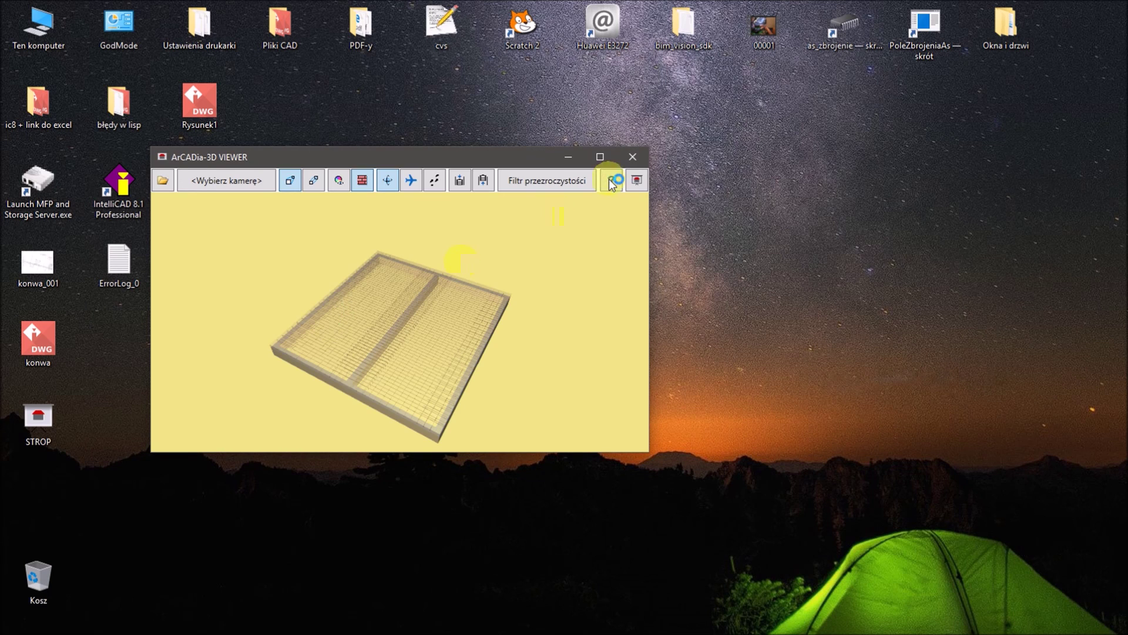
# Maximize the viewer with a translucent slab and reinforcement bars shown.
pyautogui.click(599, 158)
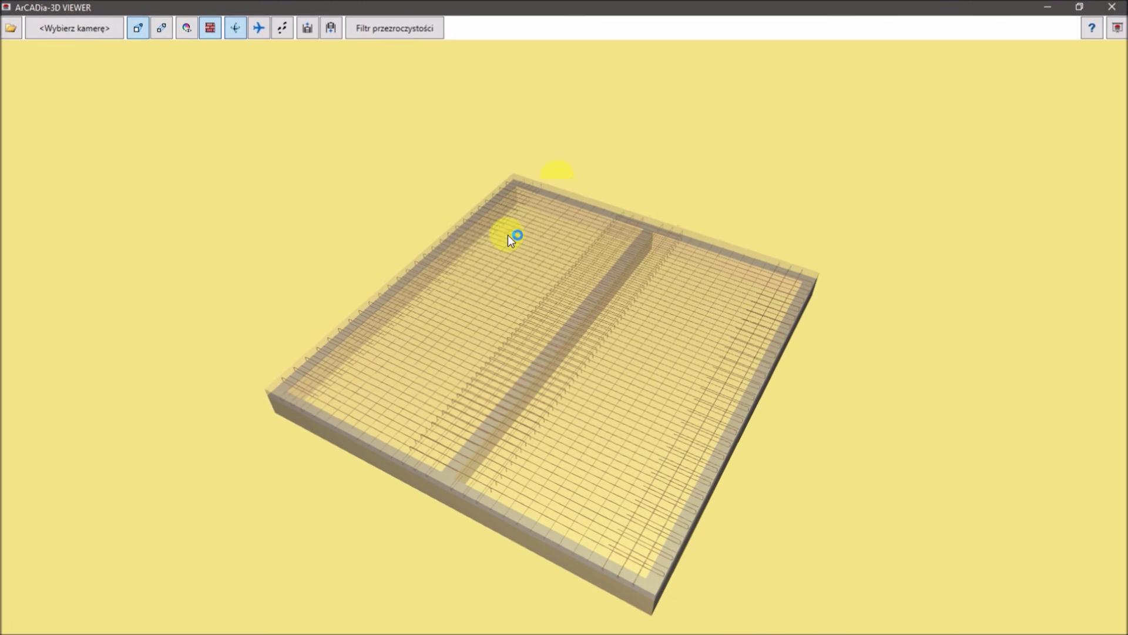
pyautogui.click(188, 28)
pyautogui.click(203, 32)
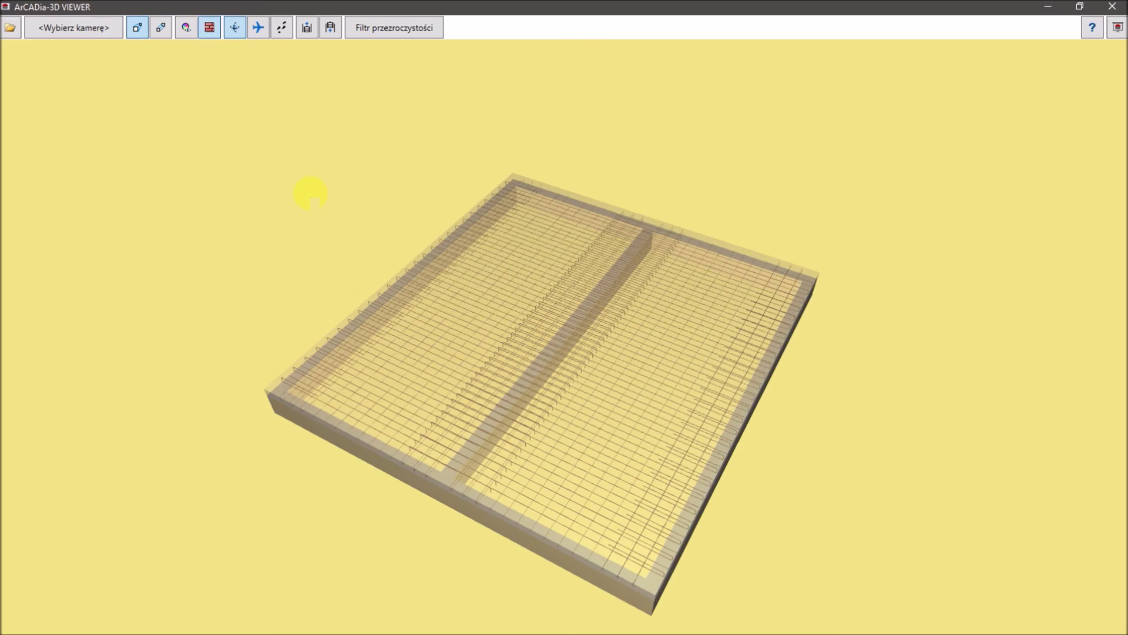
# Orbit and zoom around the slab to inspect its bar meshes.
pyautogui.scroll(5, 629, 503)
pyautogui.moveTo(629, 503); pyautogui.dragTo(594, 411, button='middle')
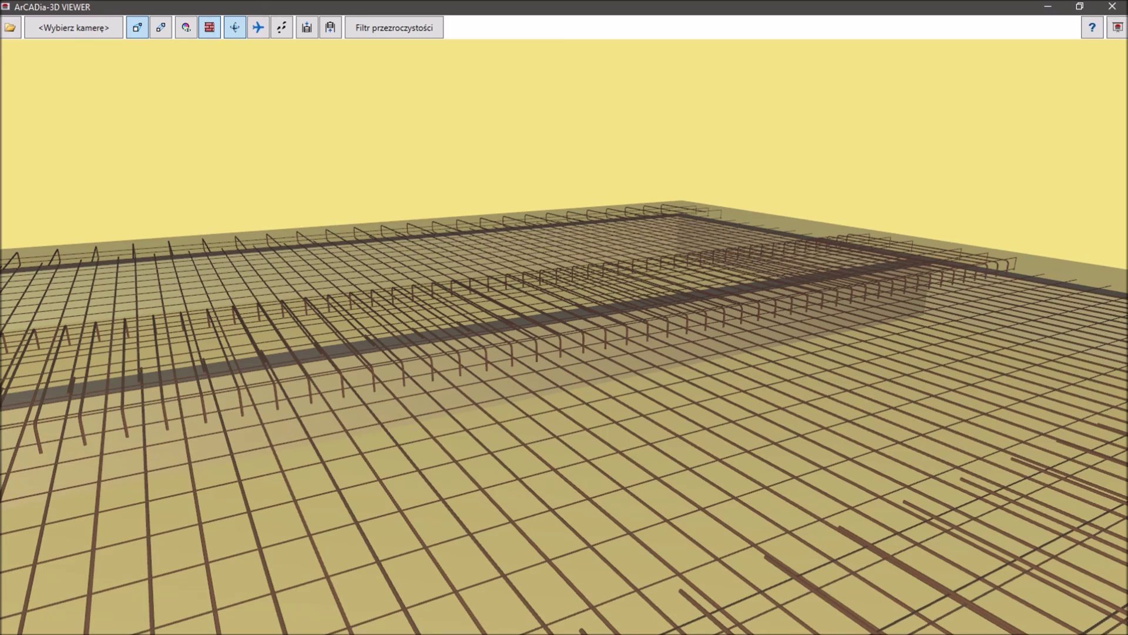
pyautogui.scroll(-5, 649, 496)
pyautogui.moveTo(649, 495)
pyautogui.mouseDown(button='middle')
pyautogui.moveTo(587, 447)
pyautogui.moveTo(573, 473)
pyautogui.moveTo(523, 473)
pyautogui.moveTo(523, 352)
pyautogui.mouseUp(button='middle')
pyautogui.scroll(3, 587, 447)
pyautogui.scroll(-3, 588, 447)
pyautogui.scroll(5, 579, 470)
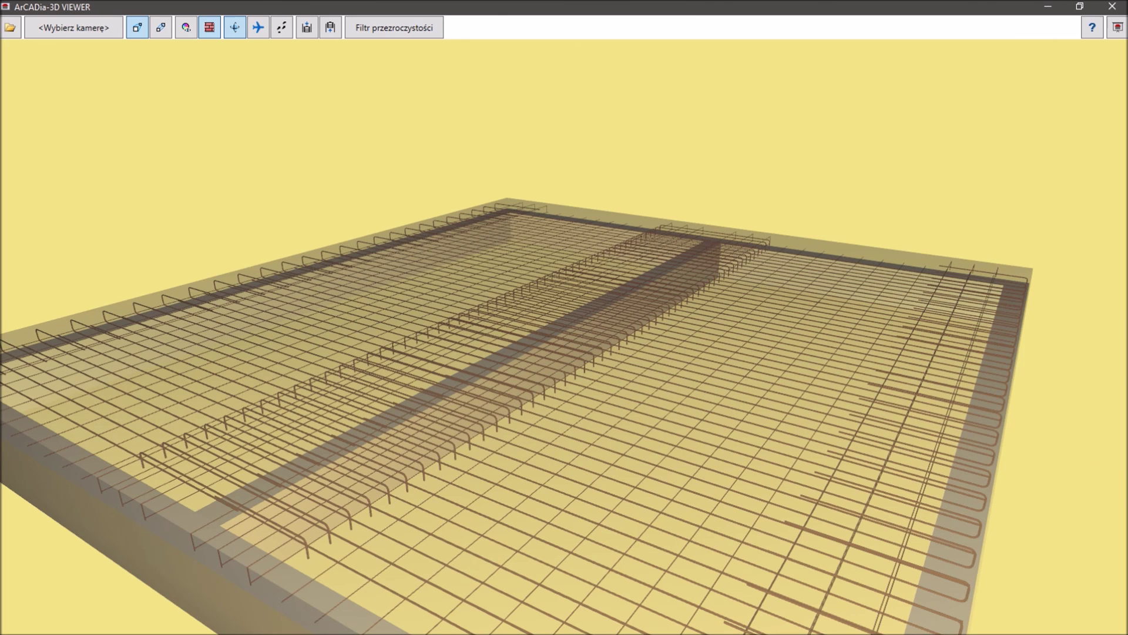